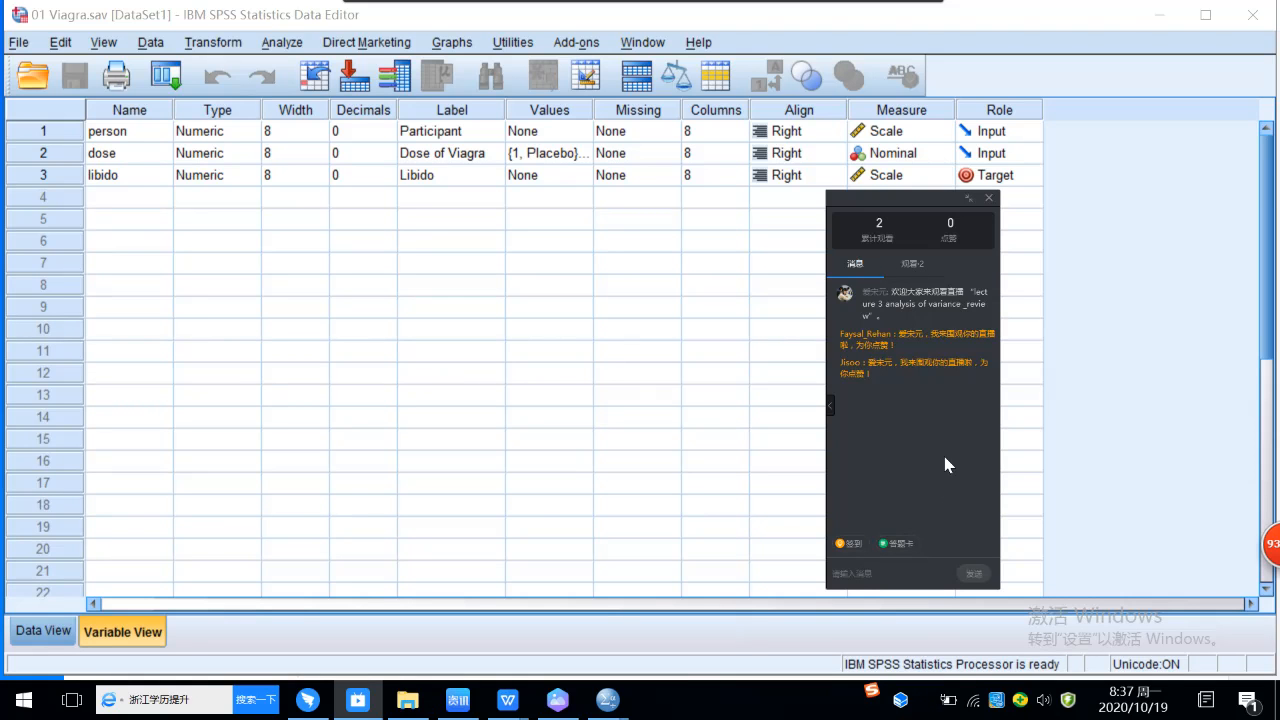
Step: Minimize the SPSS data editor and output viewer windows to bring up the DingTalk group chat
mouse_move(929, 705)
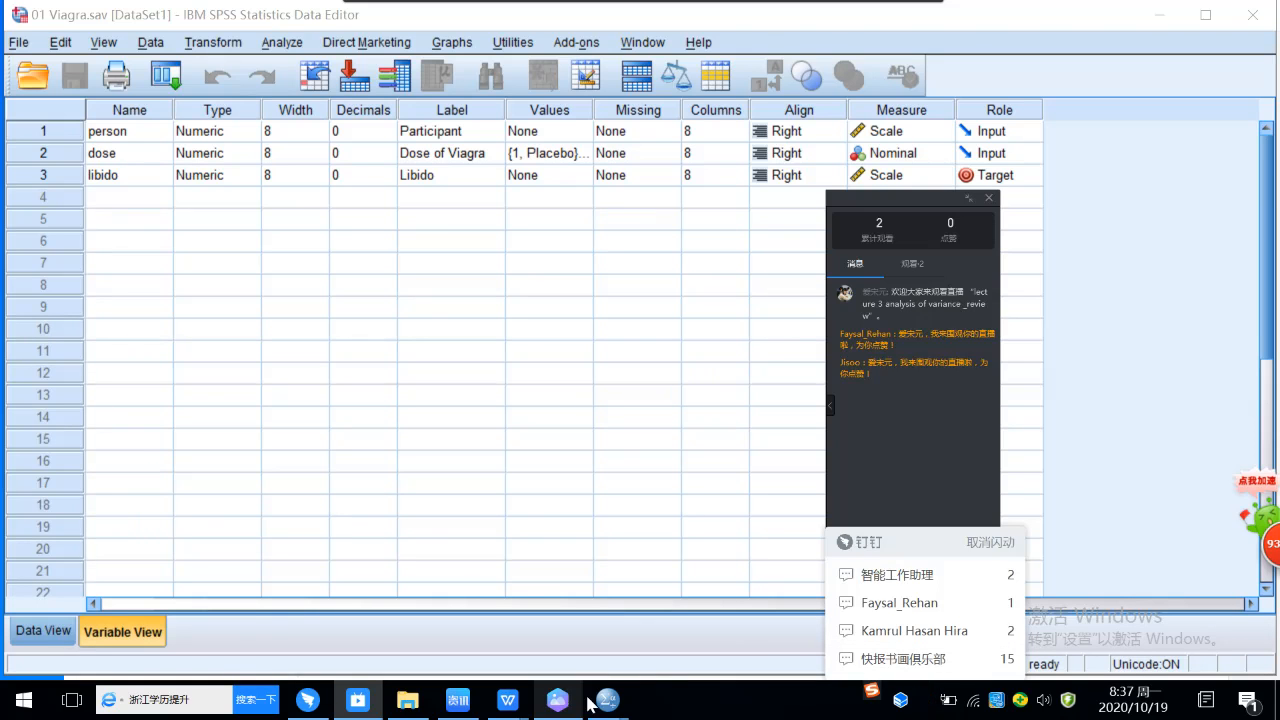
mouse_move(553, 698)
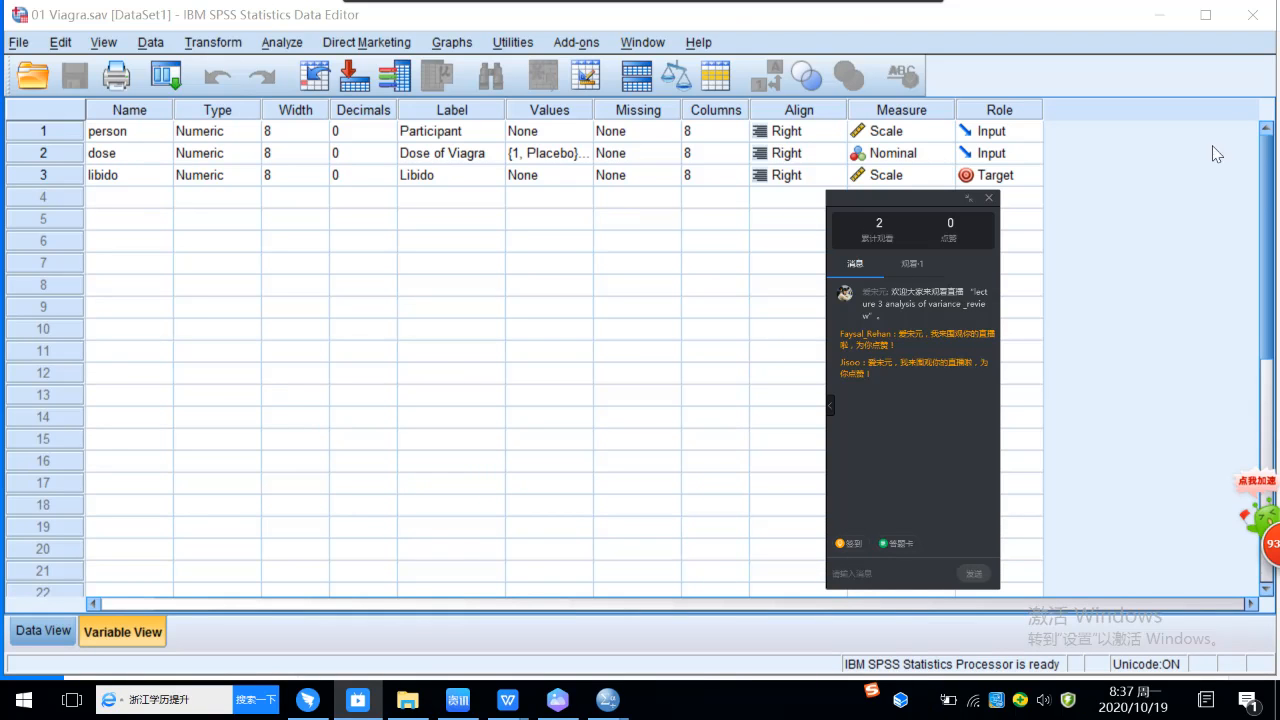
left_click(1161, 18)
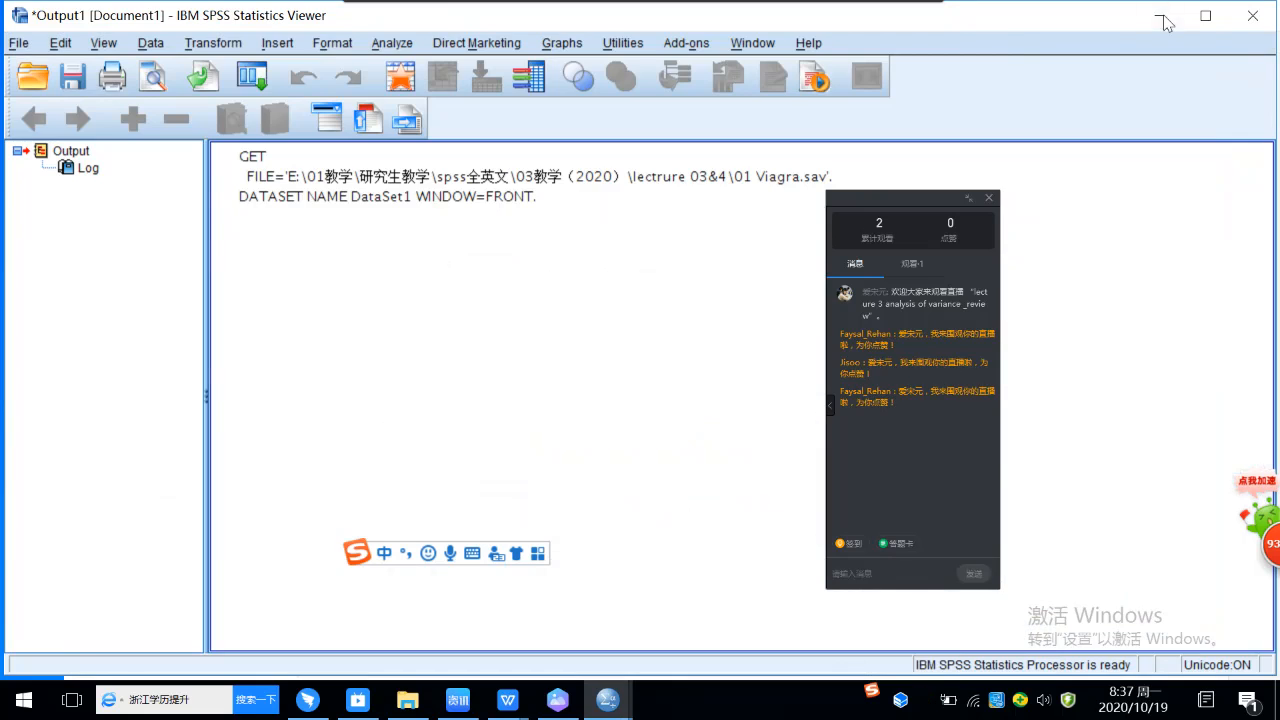
left_click(1163, 24)
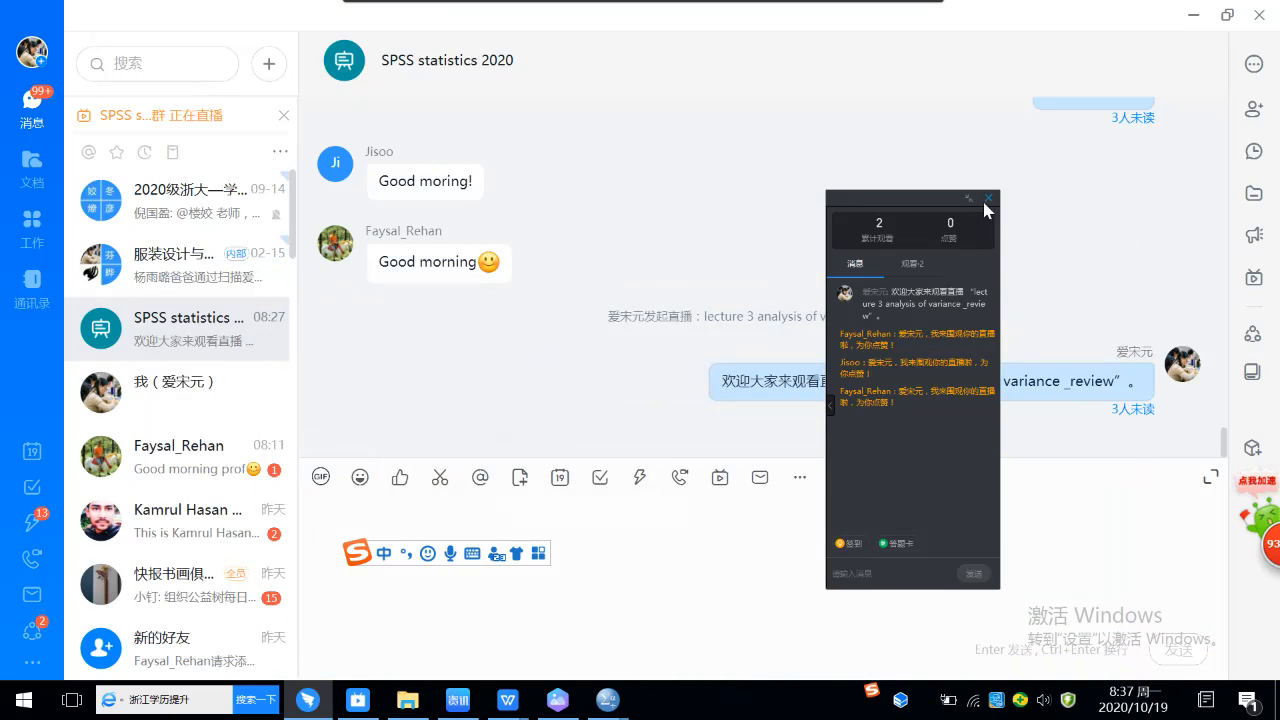
Step: Send the message "please come in" to the SPSS statistics 2020 group chat
left_click(1117, 226)
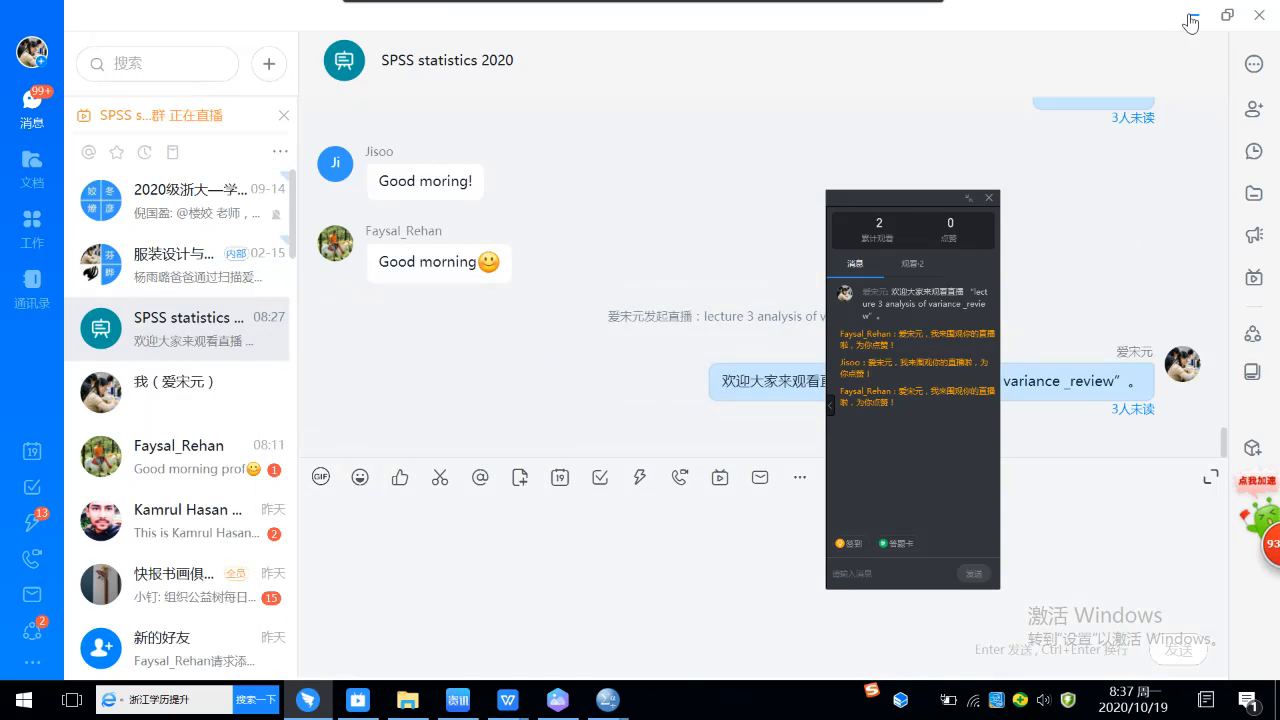
left_click(475, 558)
type("please")
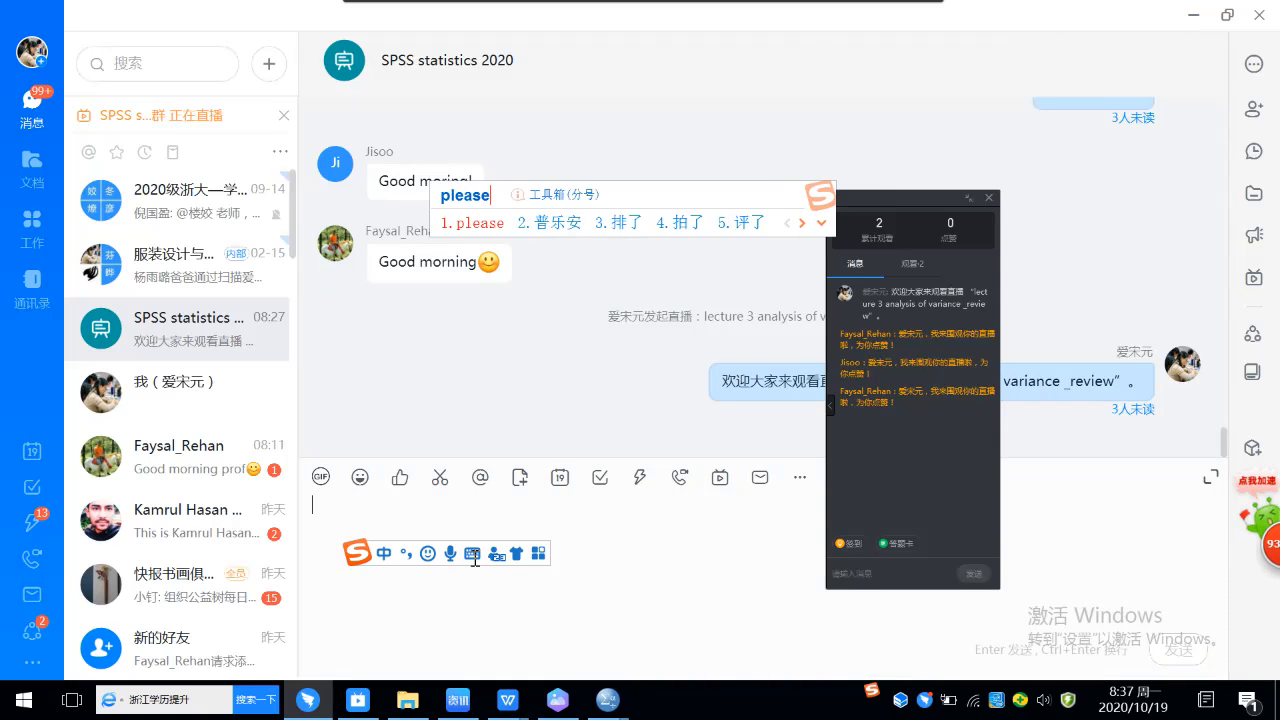
key("space")
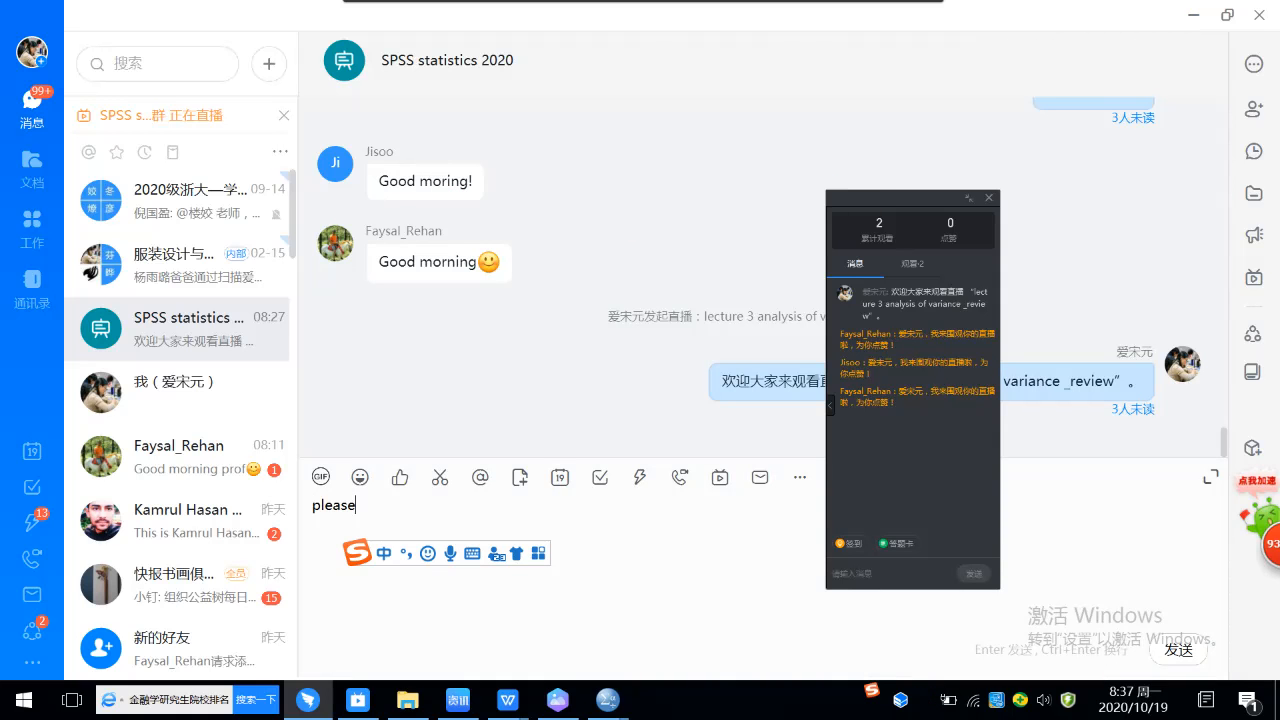
type("come")
key("space")
type("in")
key("space")
key("Return")
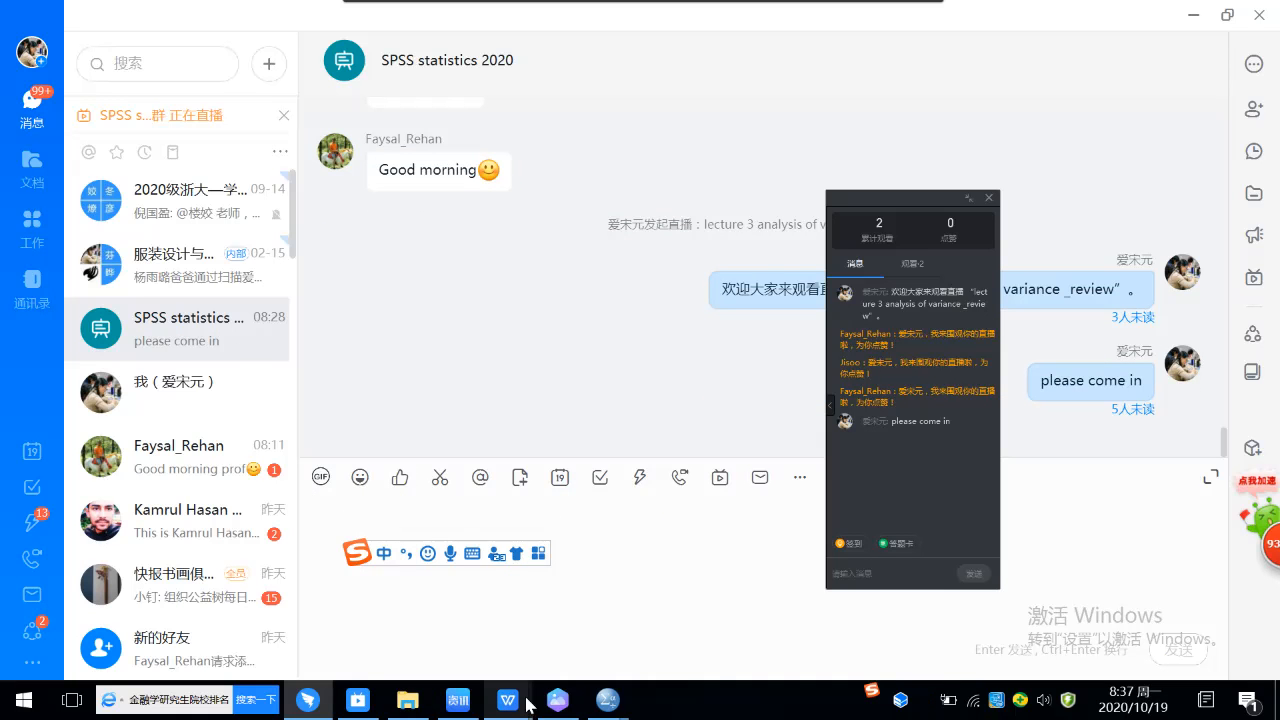
Step: Check the live broadcast's viewer list and look back through the group chat's earlier messages
mouse_move(553, 703)
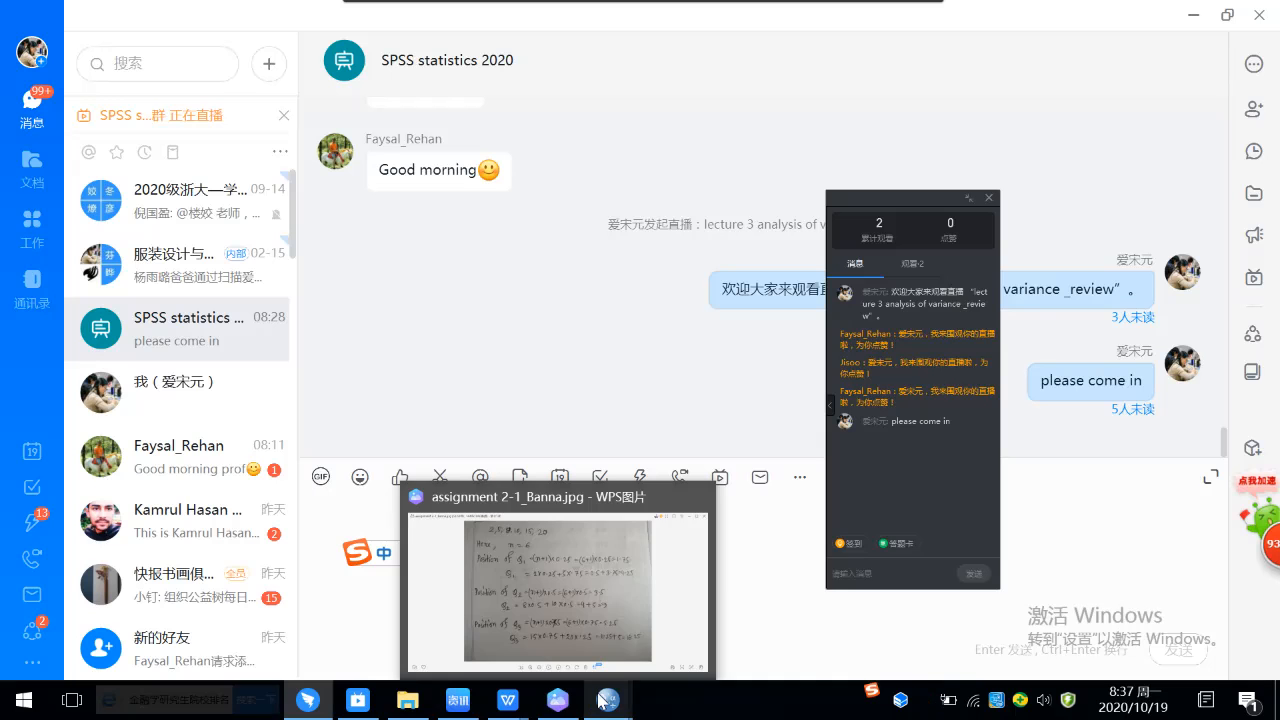
mouse_move(362, 706)
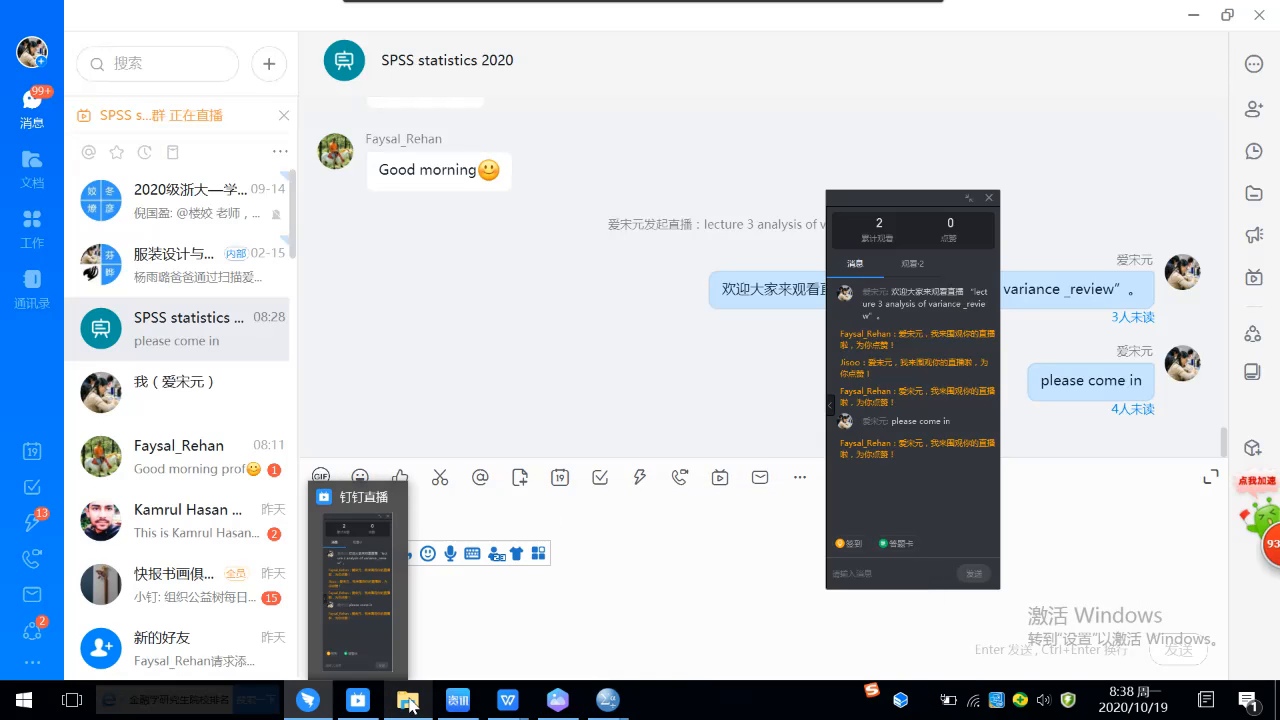
mouse_move(315, 705)
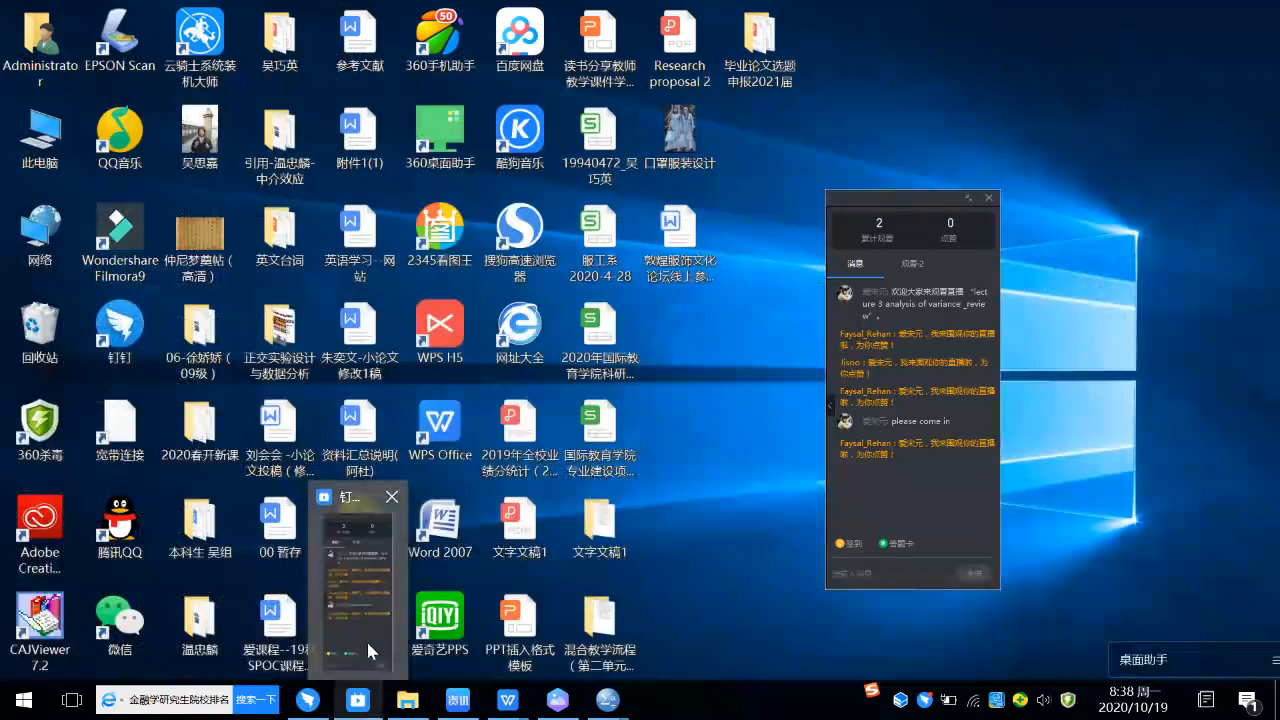
left_click(370, 651)
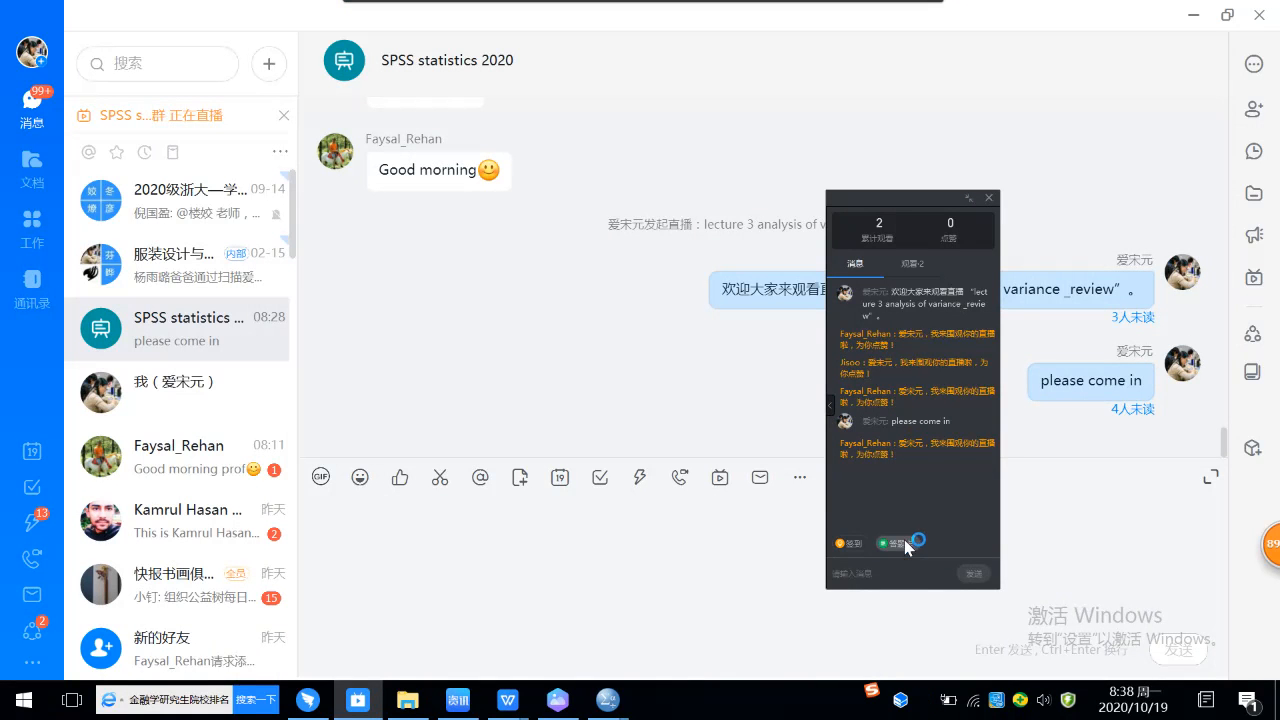
left_click(926, 271)
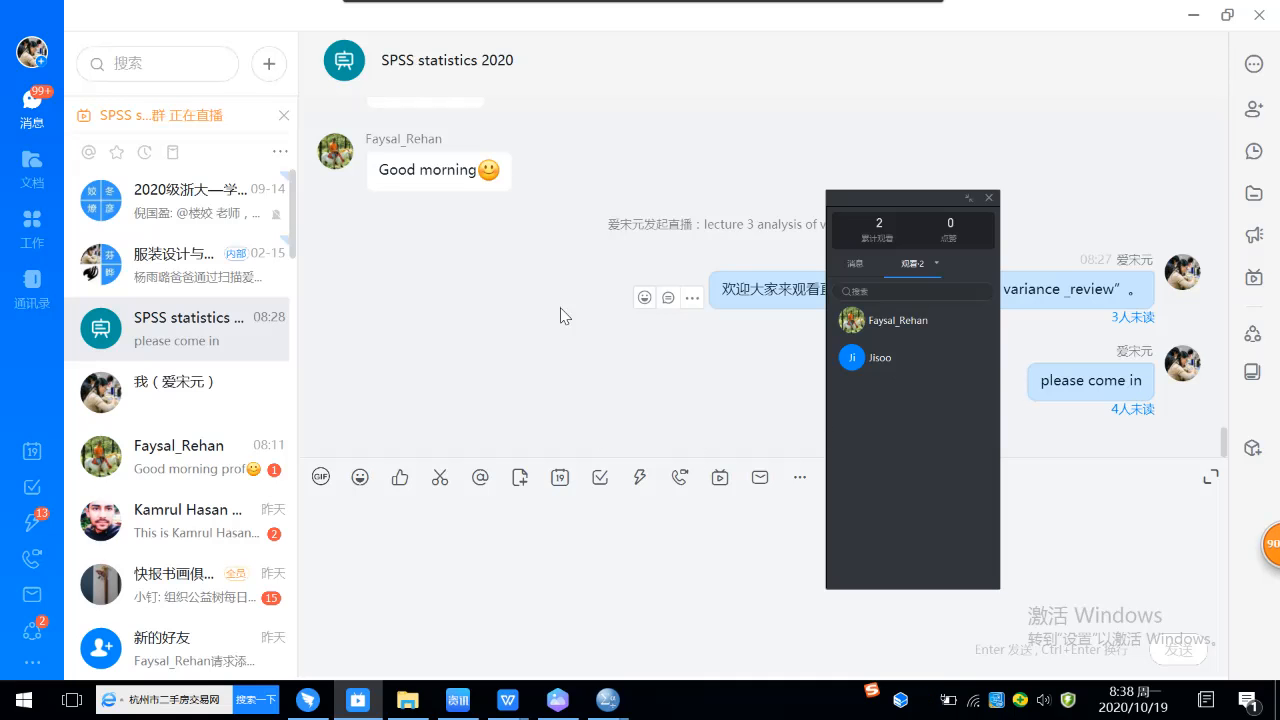
scroll(600, 242, "up", 8)
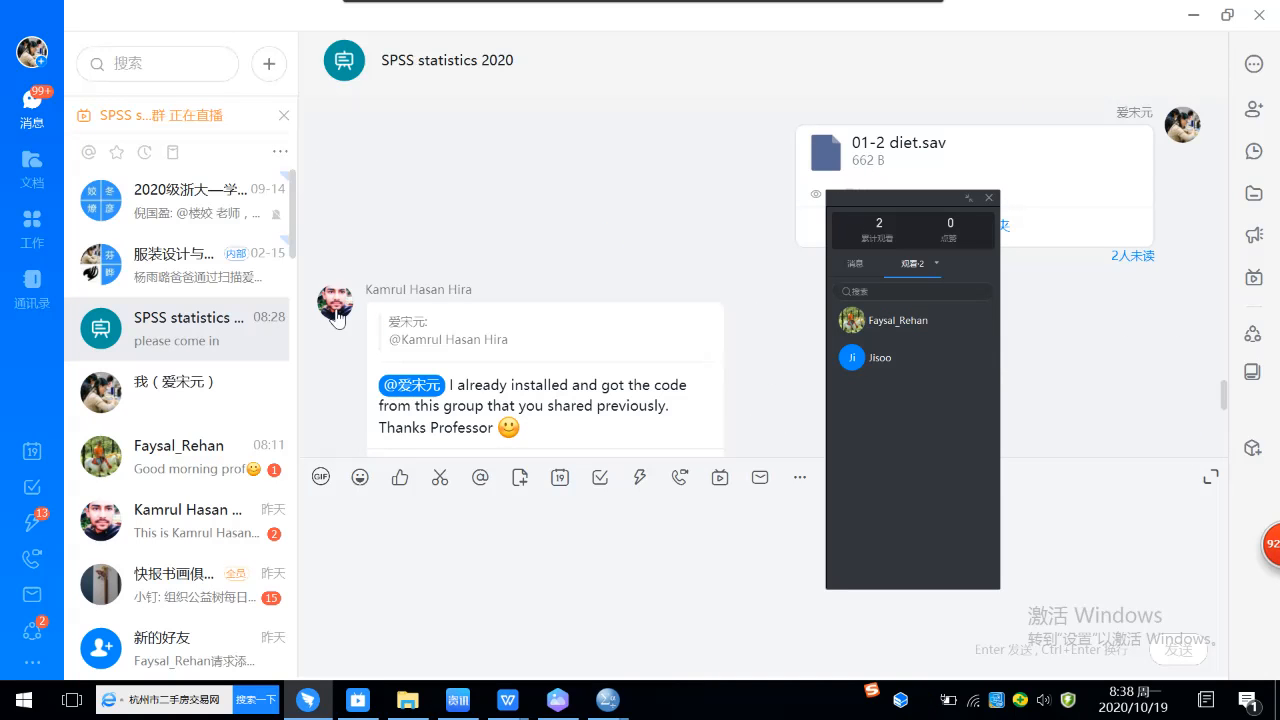
left_click(414, 568)
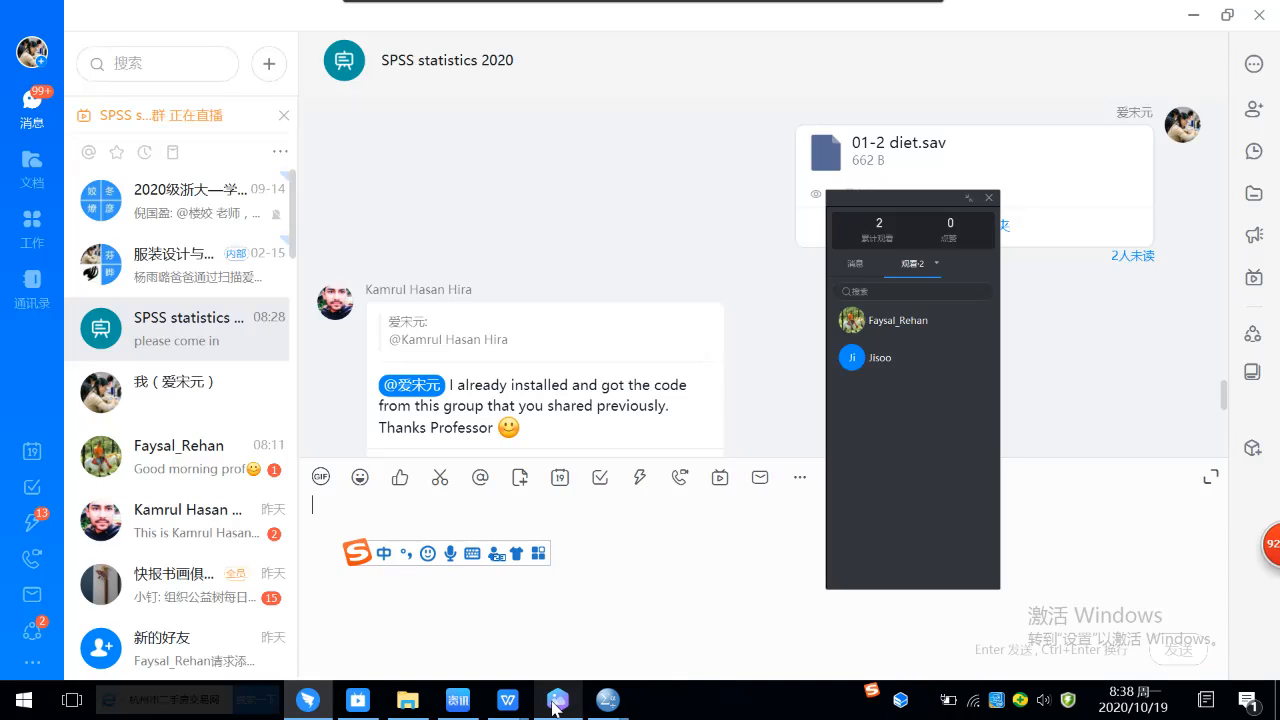
Step: Close the news pop-up window (今日资讯) that is open in the background
mouse_move(507, 700)
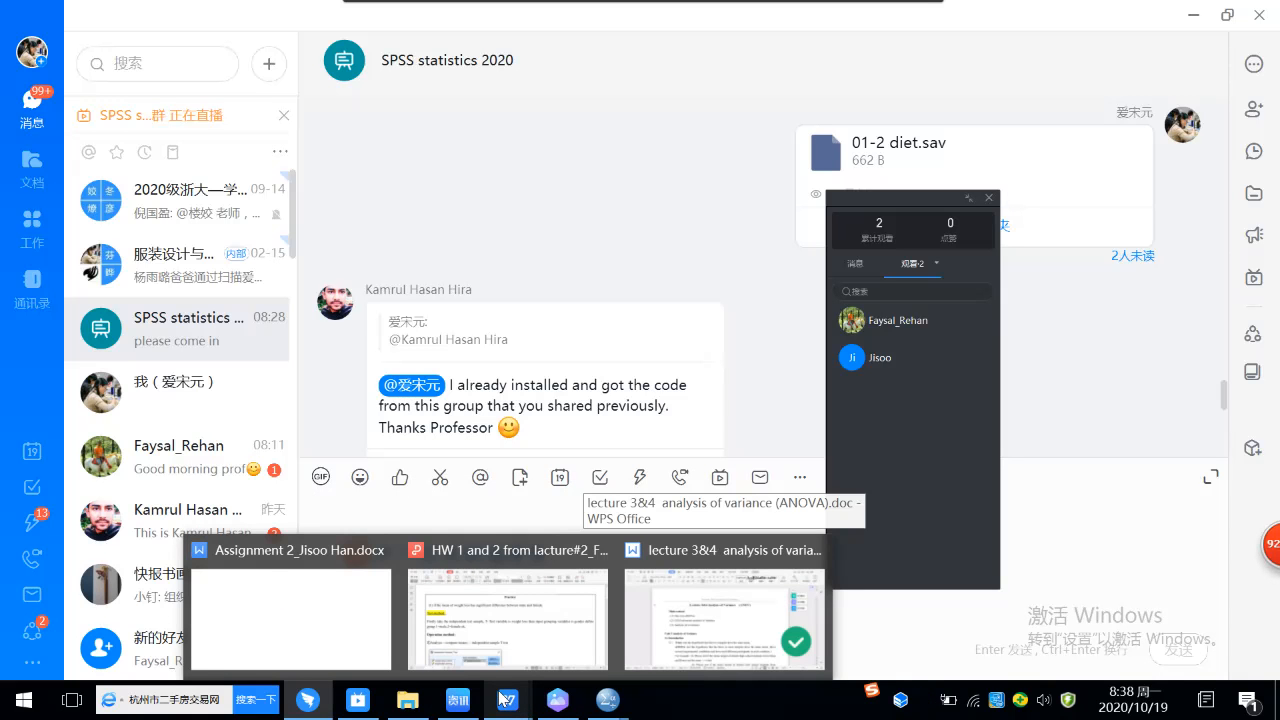
mouse_move(458, 700)
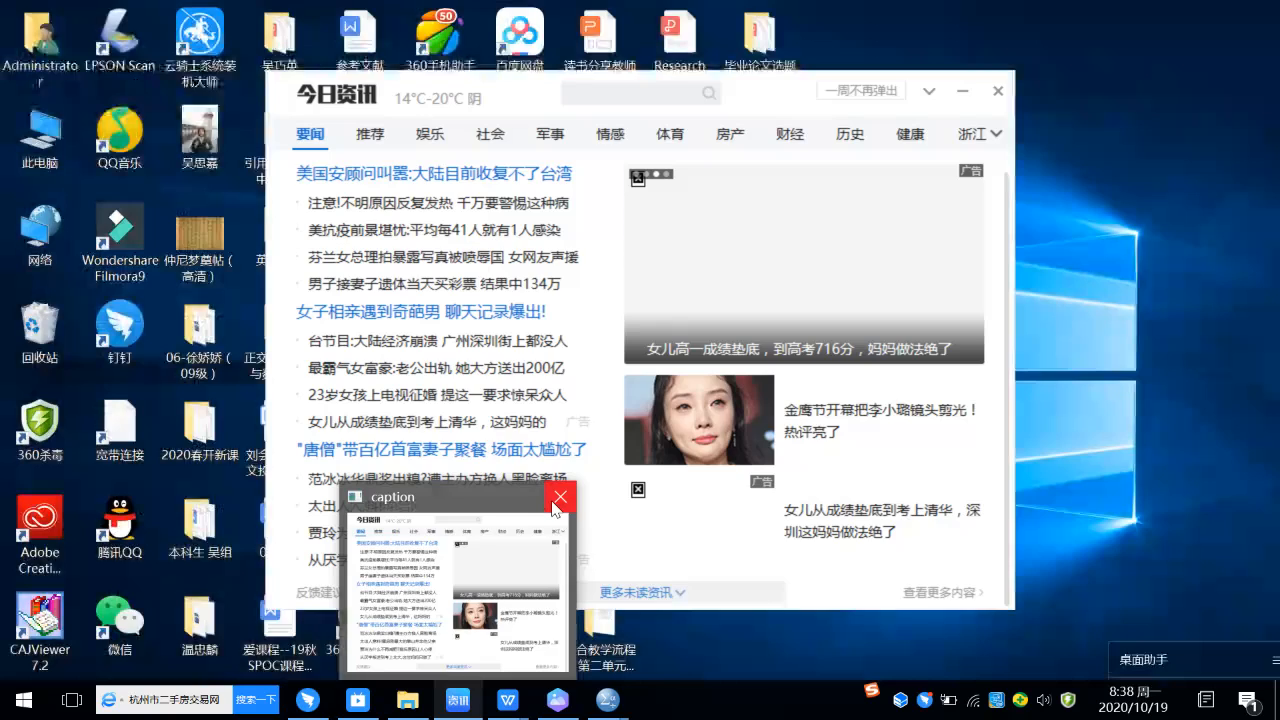
left_click(560, 496)
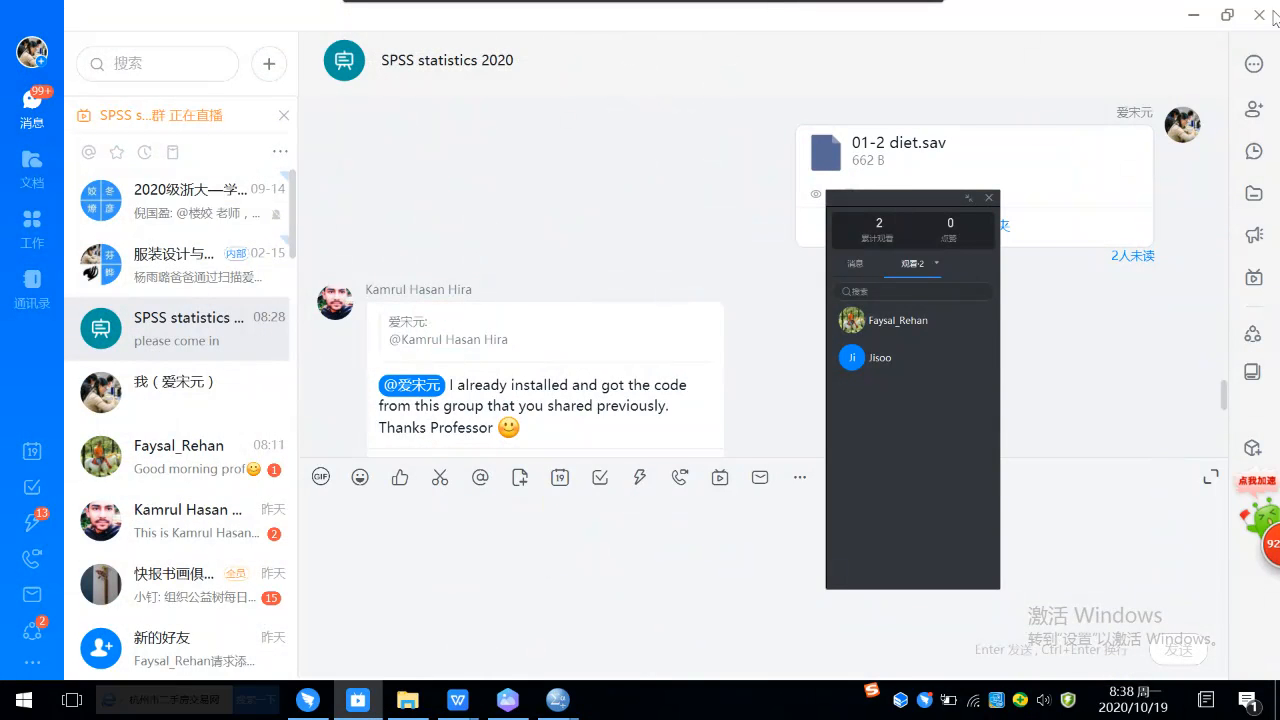
Step: Minimize the chat, lecture folder, lecture document and assignment image windows, and cancel the DingTalk message flashing
left_click(1194, 22)
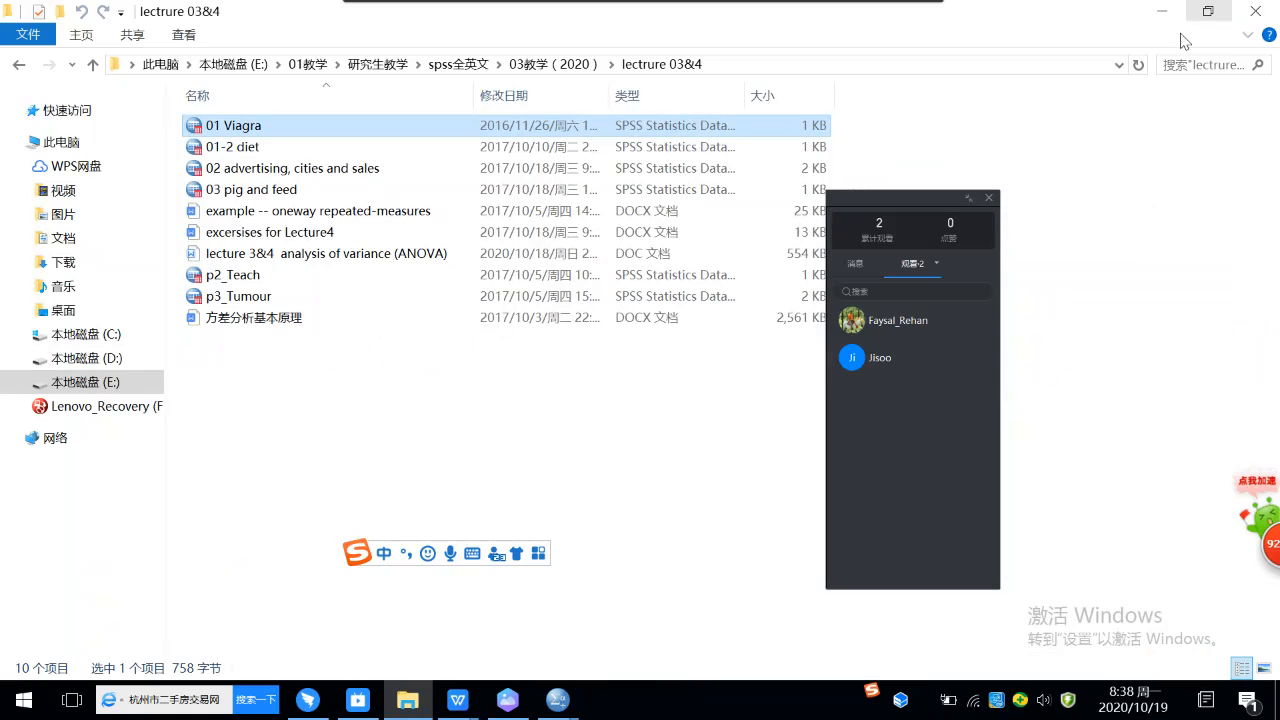
left_click(1172, 14)
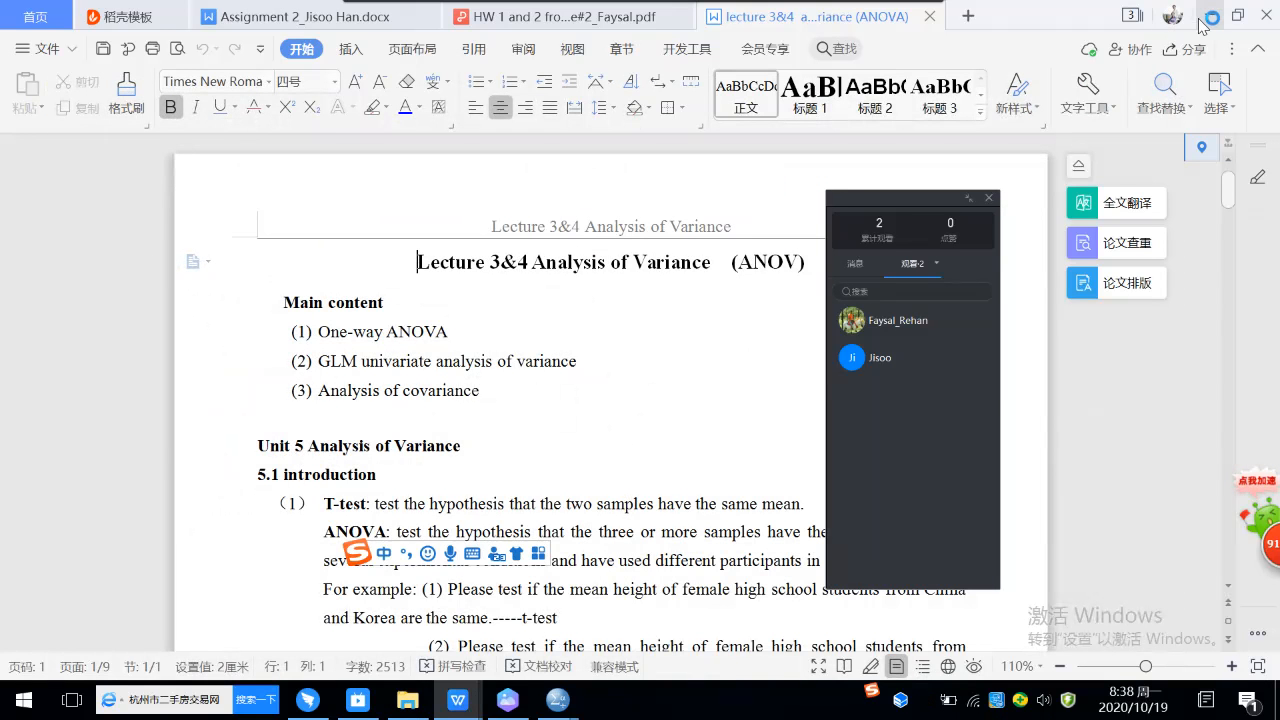
left_click(1205, 16)
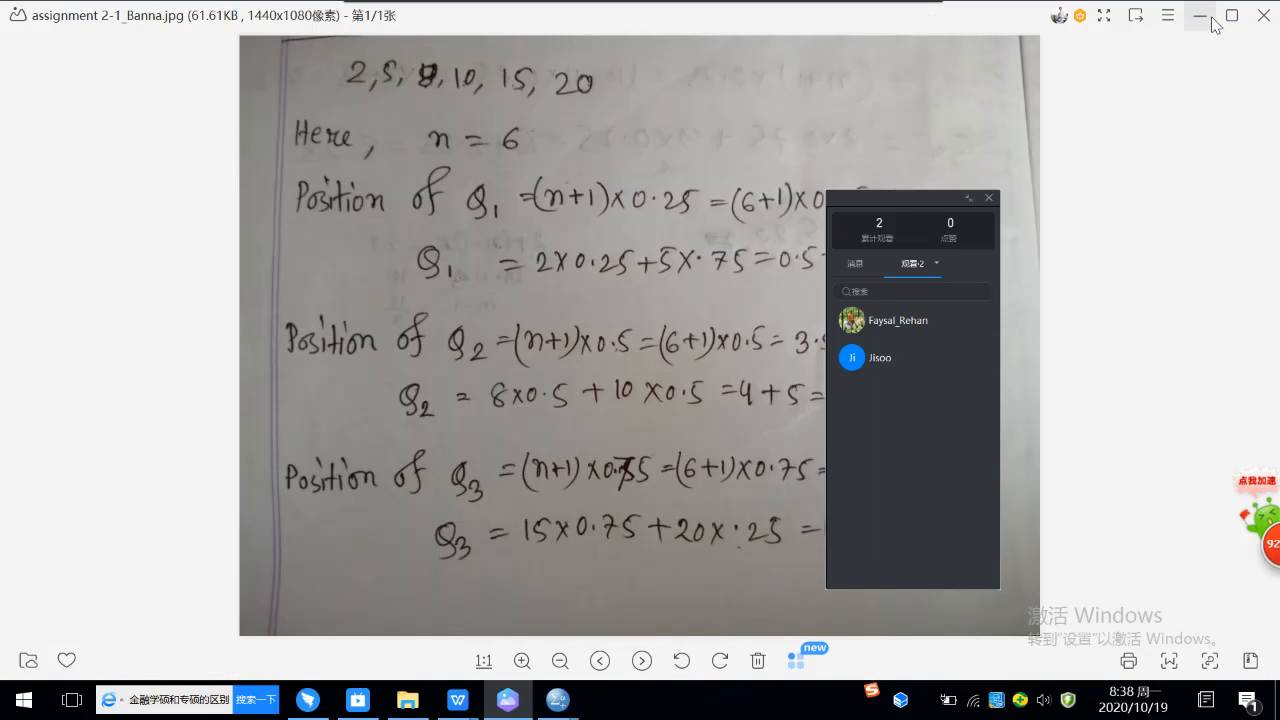
left_click(1200, 17)
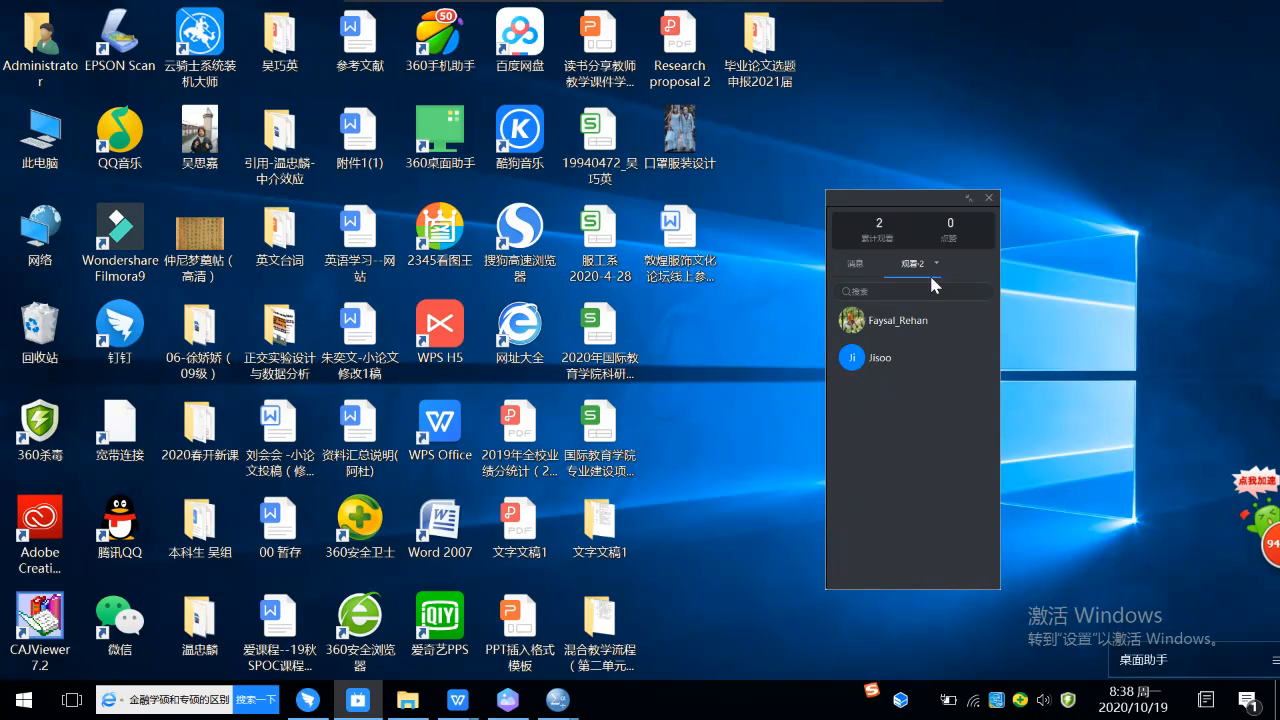
mouse_move(924, 704)
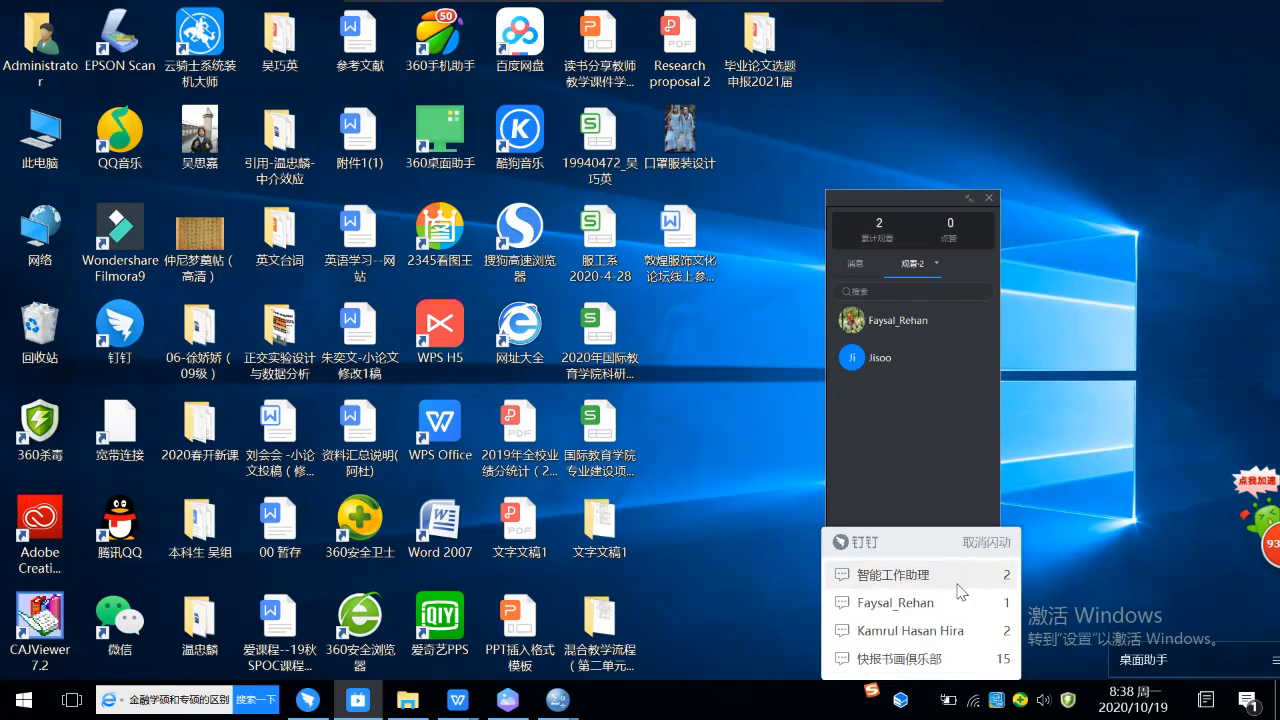
left_click(982, 543)
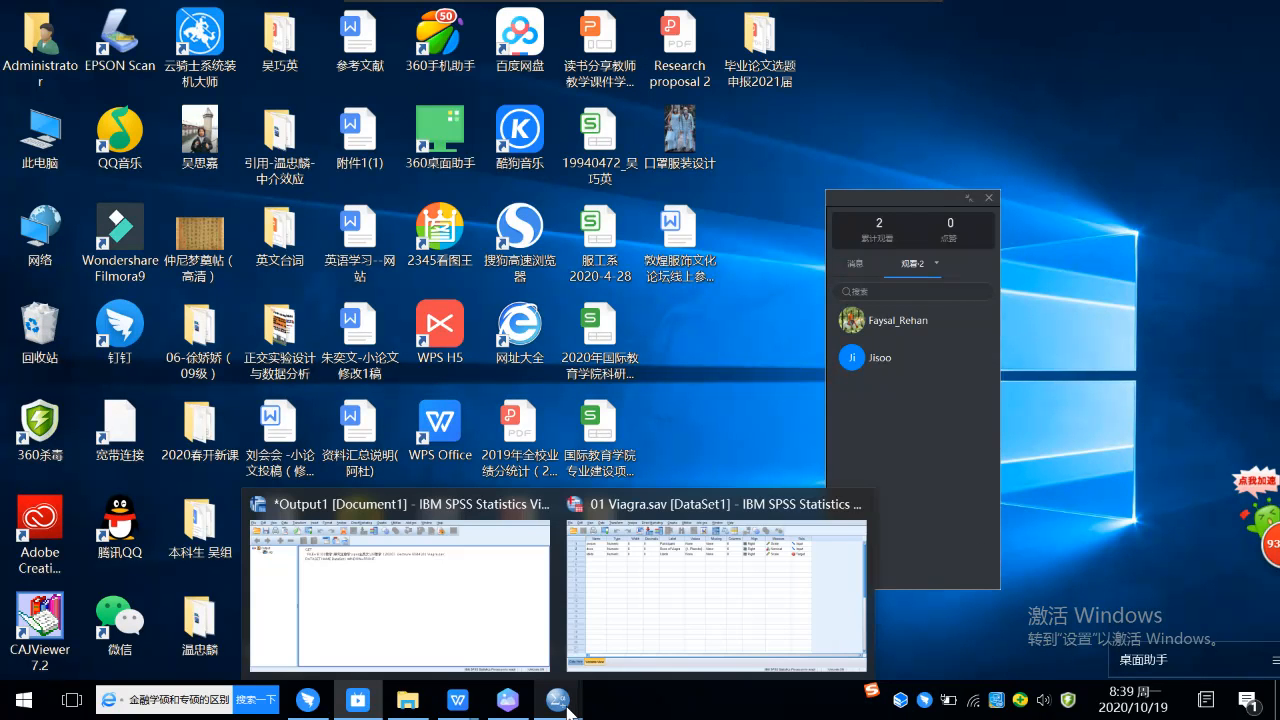
Step: Switch back to the DingTalk group chat and return to its latest messages
mouse_move(508, 706)
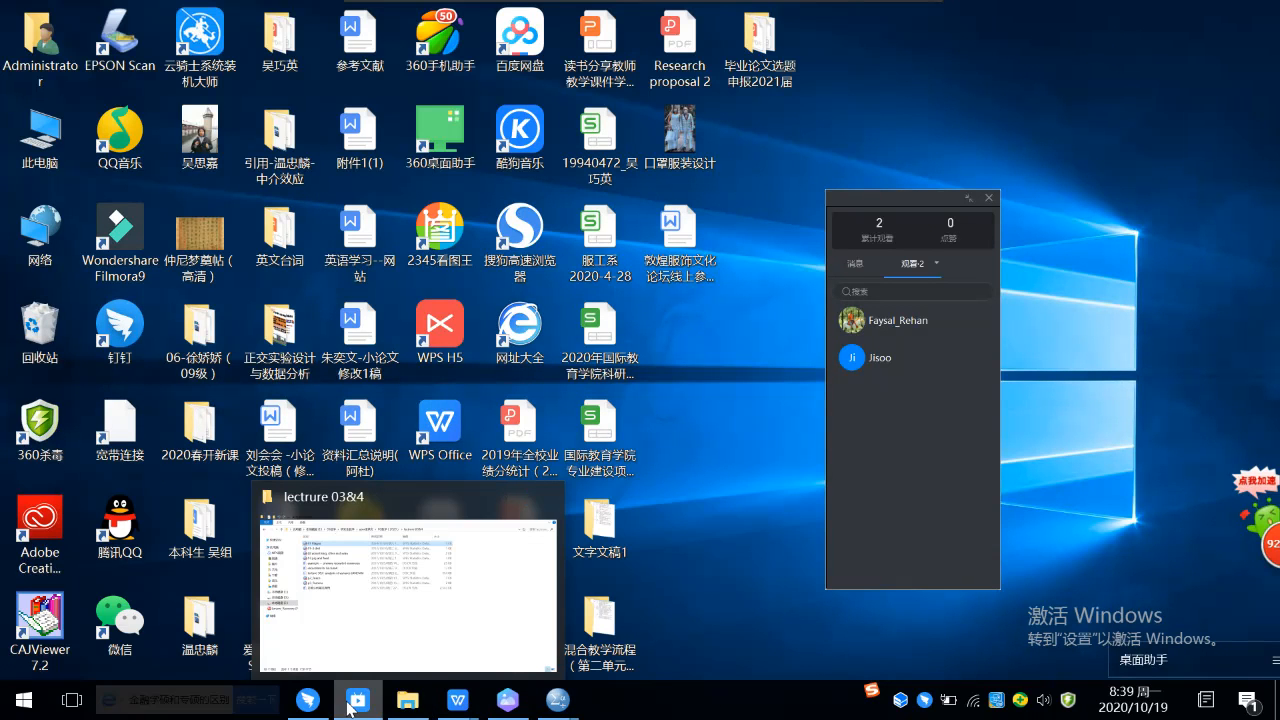
mouse_move(349, 706)
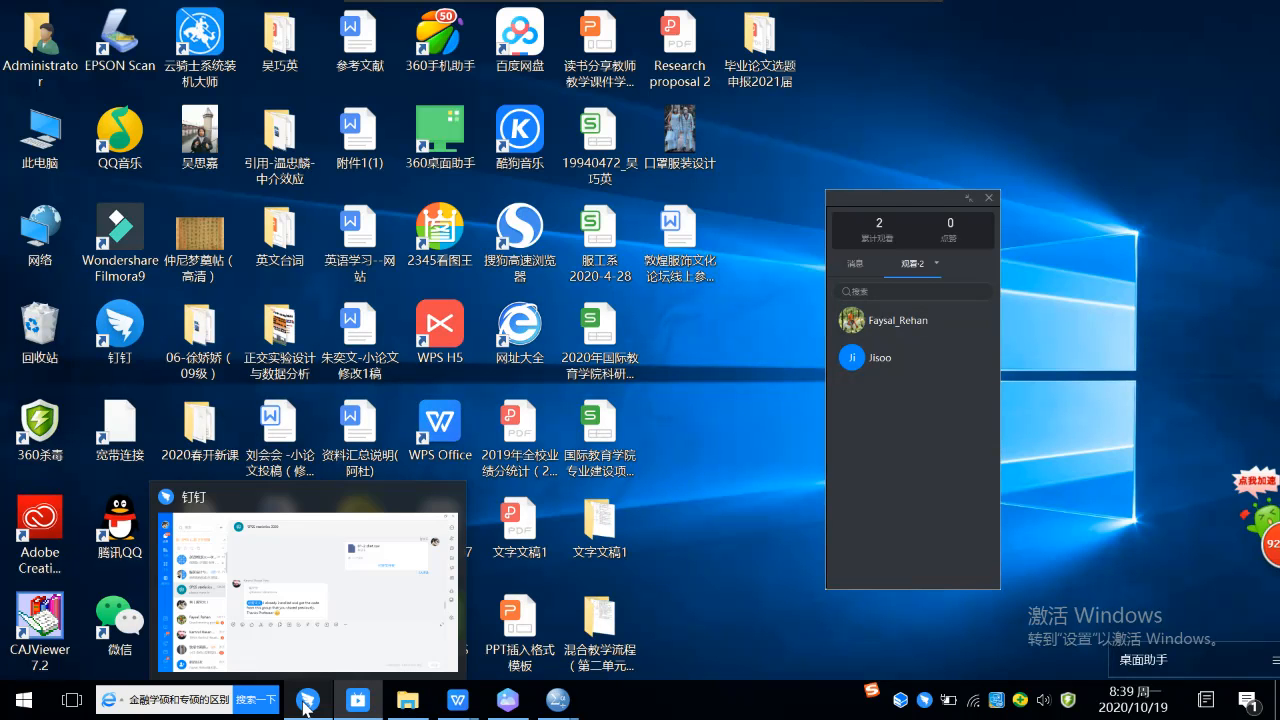
left_click(308, 699)
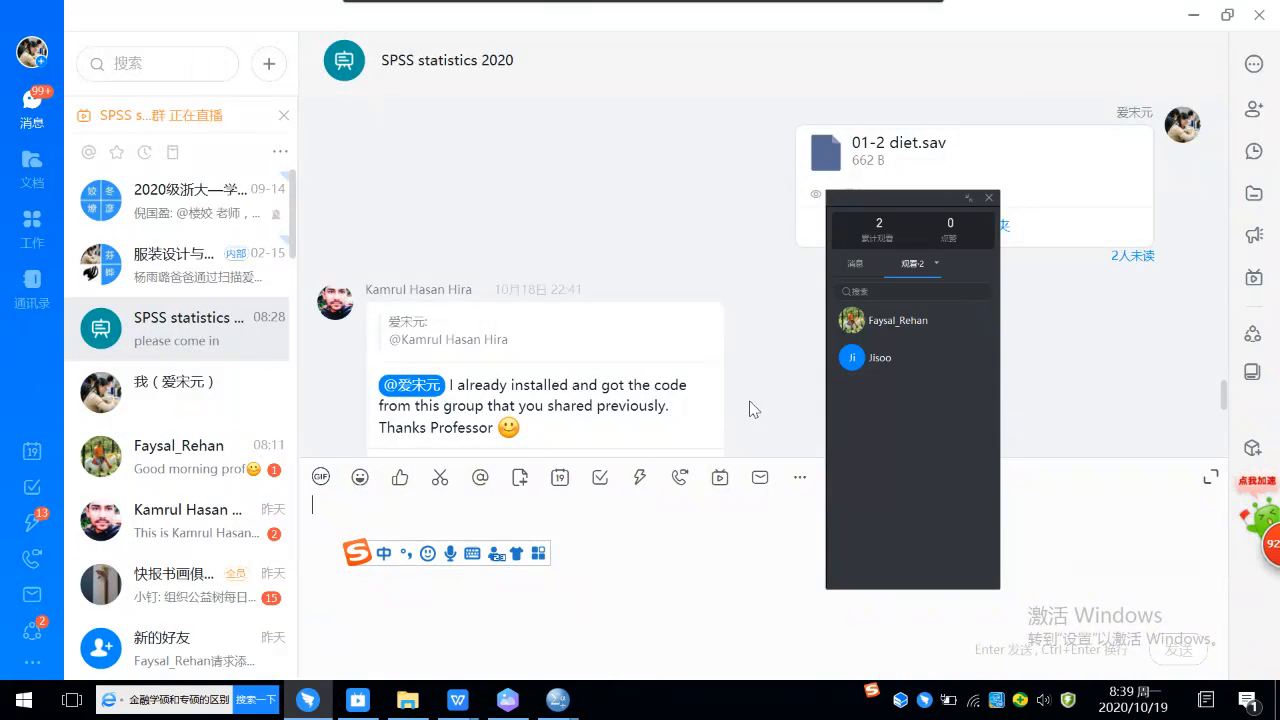
scroll(581, 376, "down", 5)
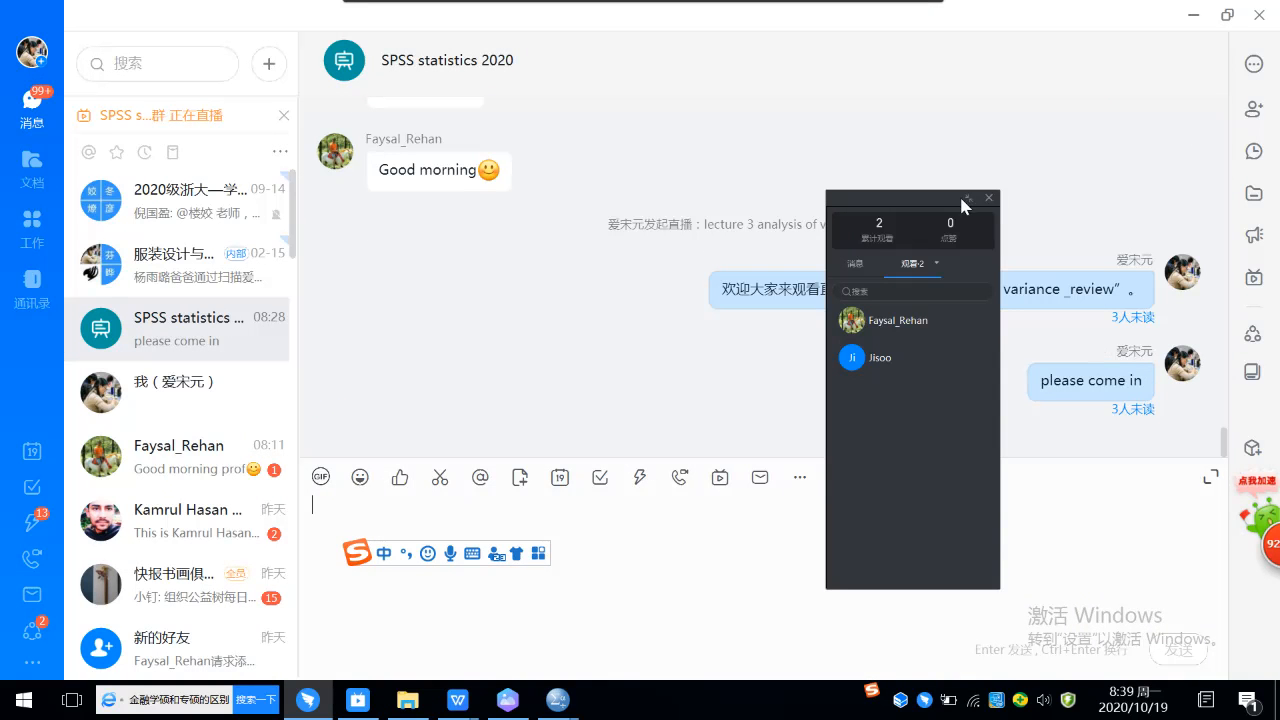
Step: Review the recent group messages with the live panel moved aside, and show the message list in the live panel
left_click_drag(860, 195, 1102, 445)
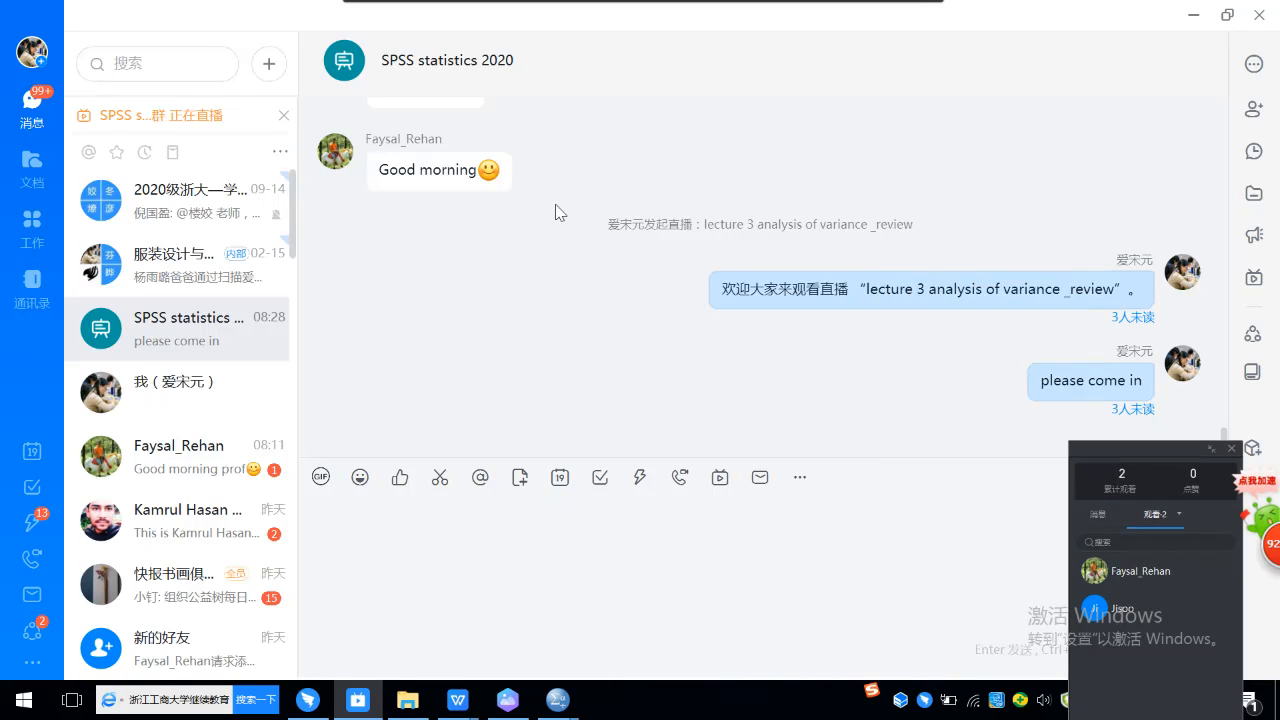
scroll(604, 195, "up", 5)
scroll(604, 195, "down", 5)
mouse_move(1258, 226)
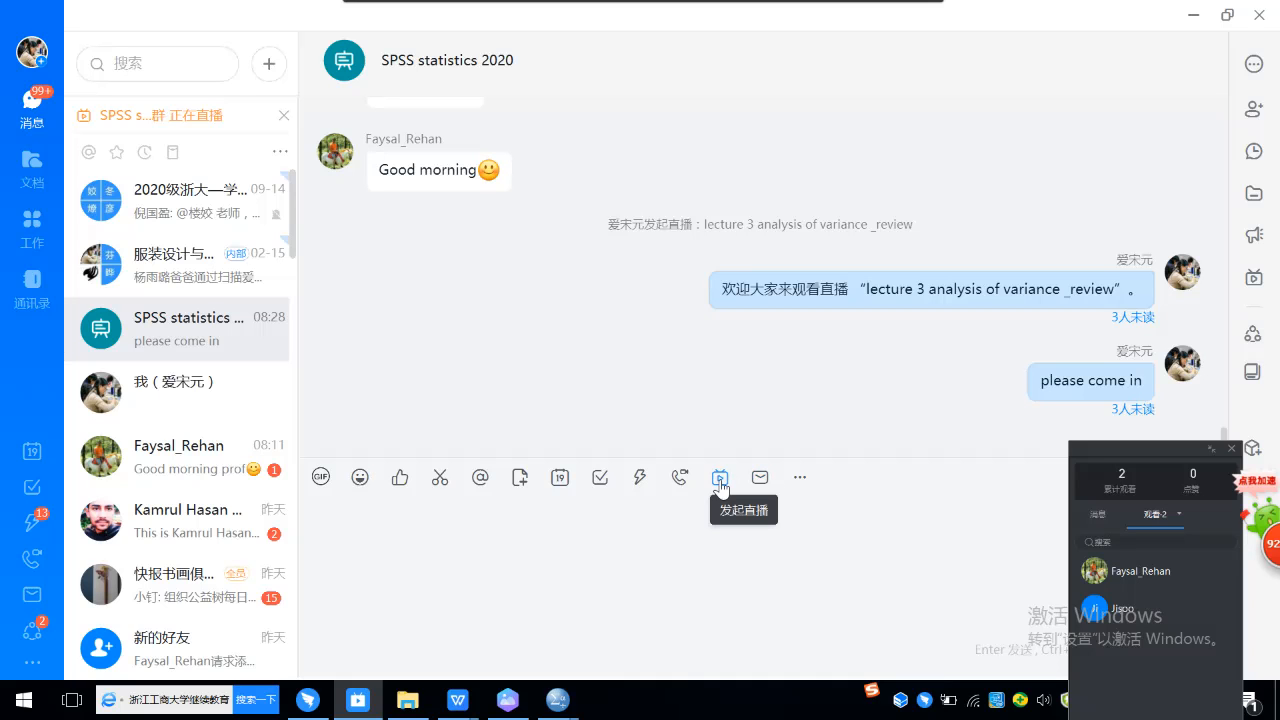
left_click(1097, 515)
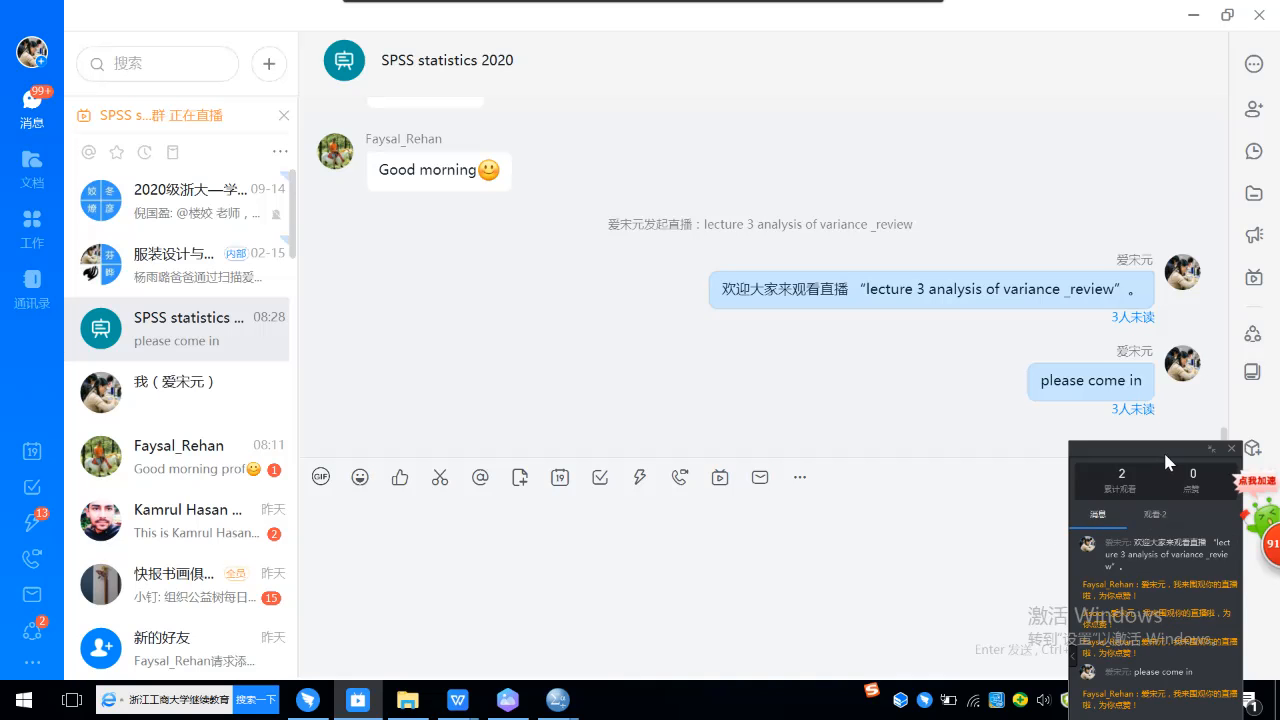
left_click_drag(1163, 451, 947, 204)
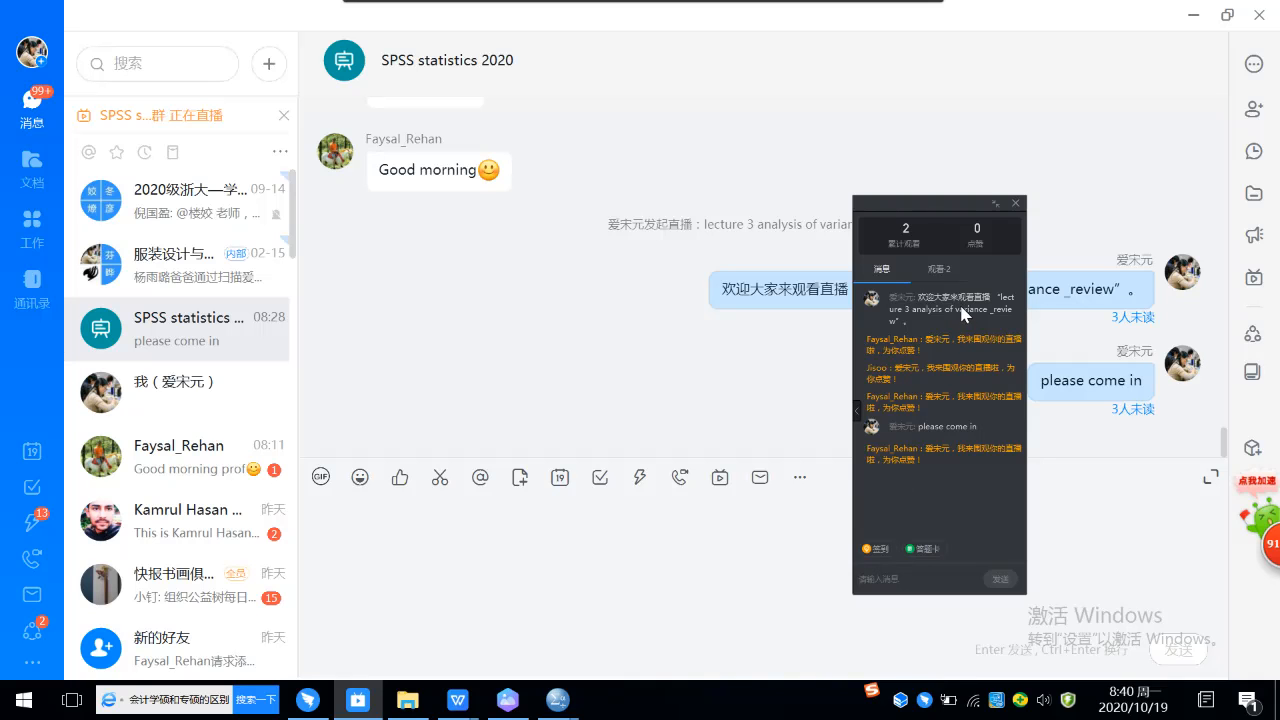
Step: Open the group's live broadcast function and continue the existing broadcast instead of creating a new one
left_click(754, 530)
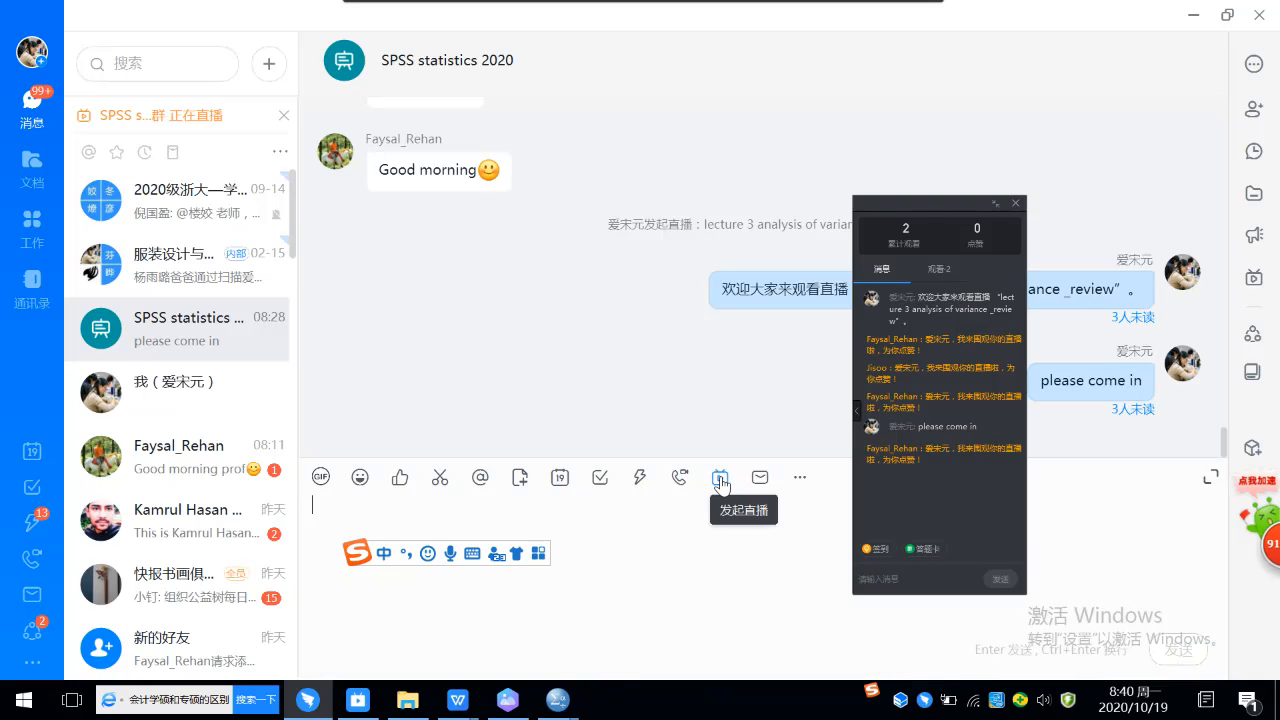
left_click(720, 478)
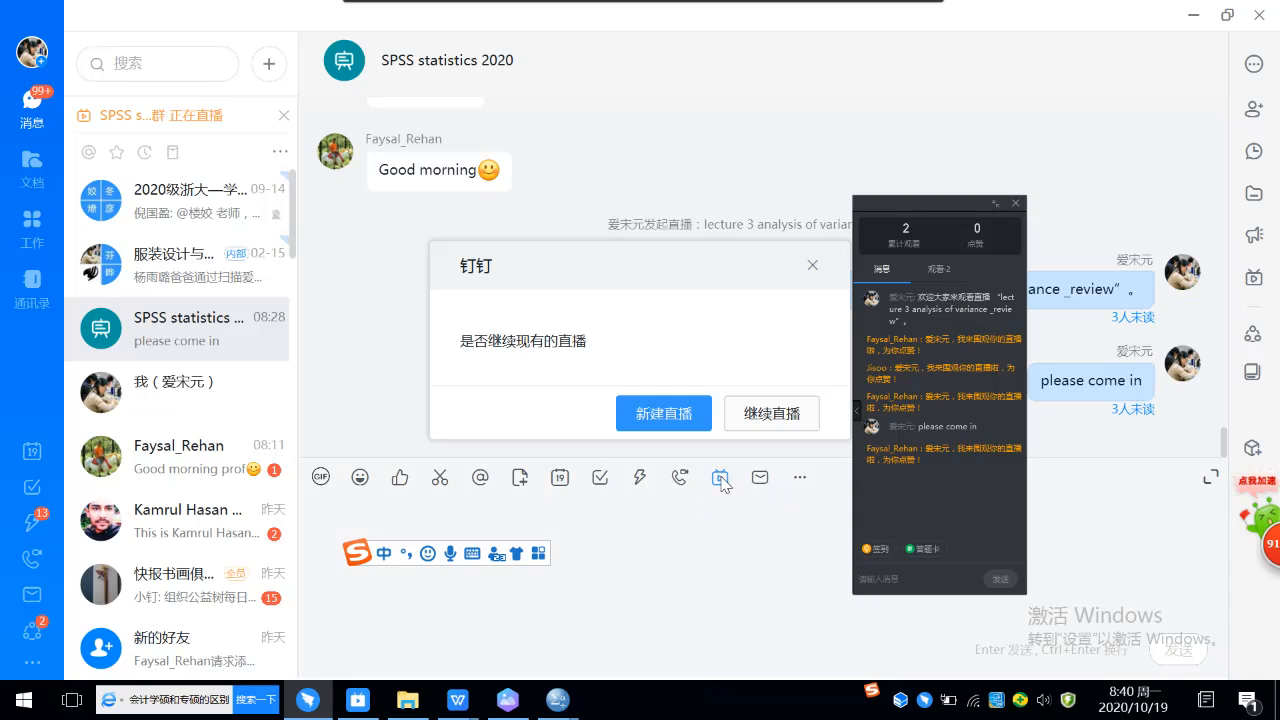
left_click(760, 414)
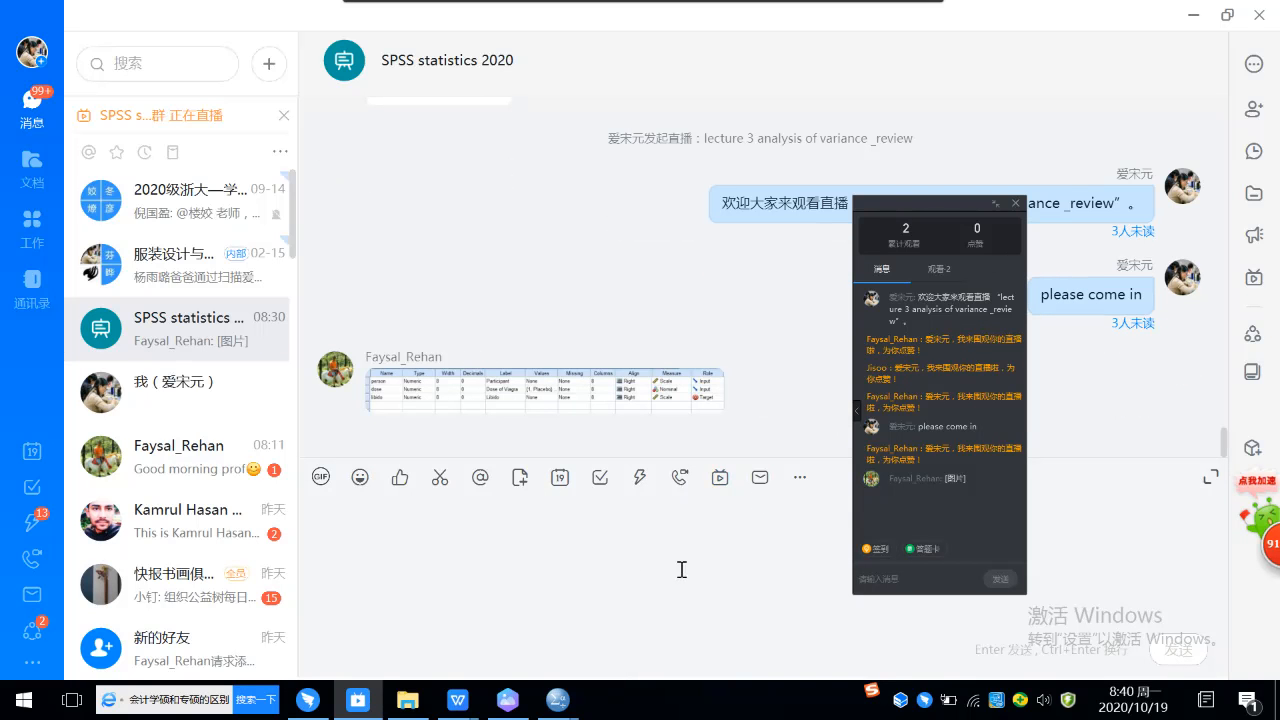
Step: Check the speaker volume and continue the group's existing broadcast, with the live panel moved clear of the broadcast prompt
left_click(626, 584)
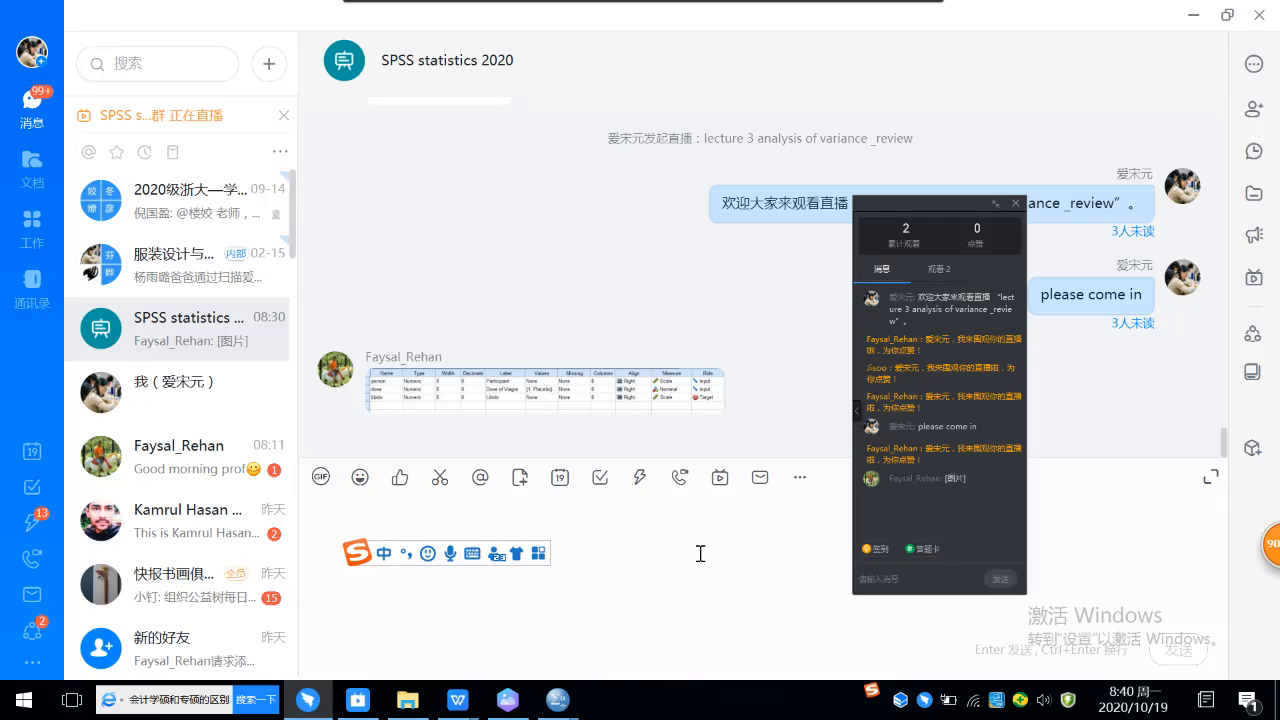
left_click(1043, 702)
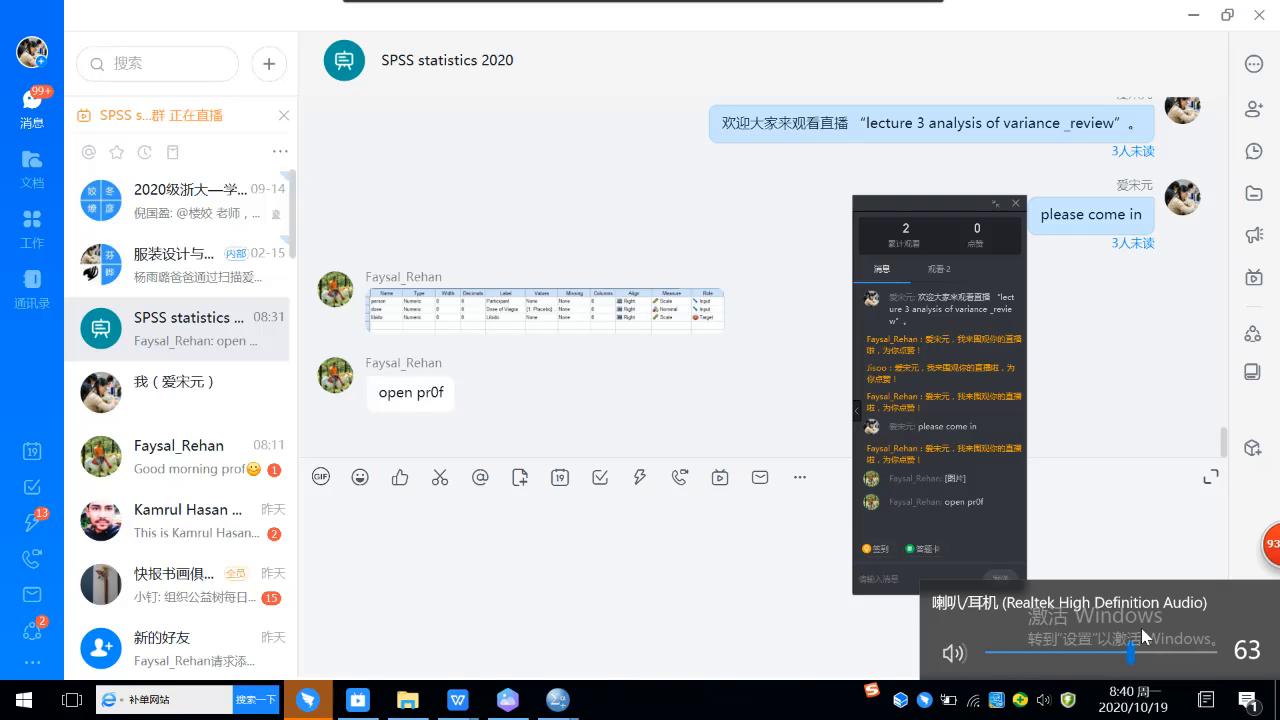
left_click(721, 481)
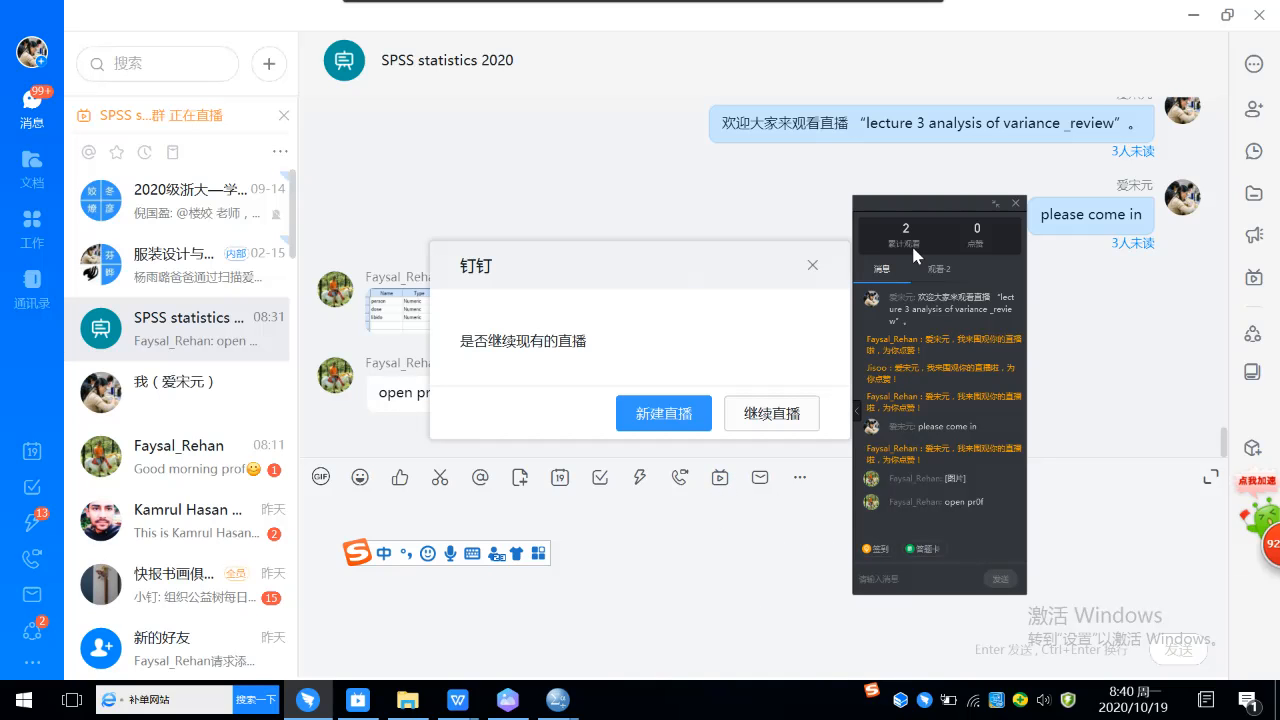
left_click_drag(955, 199, 1142, 311)
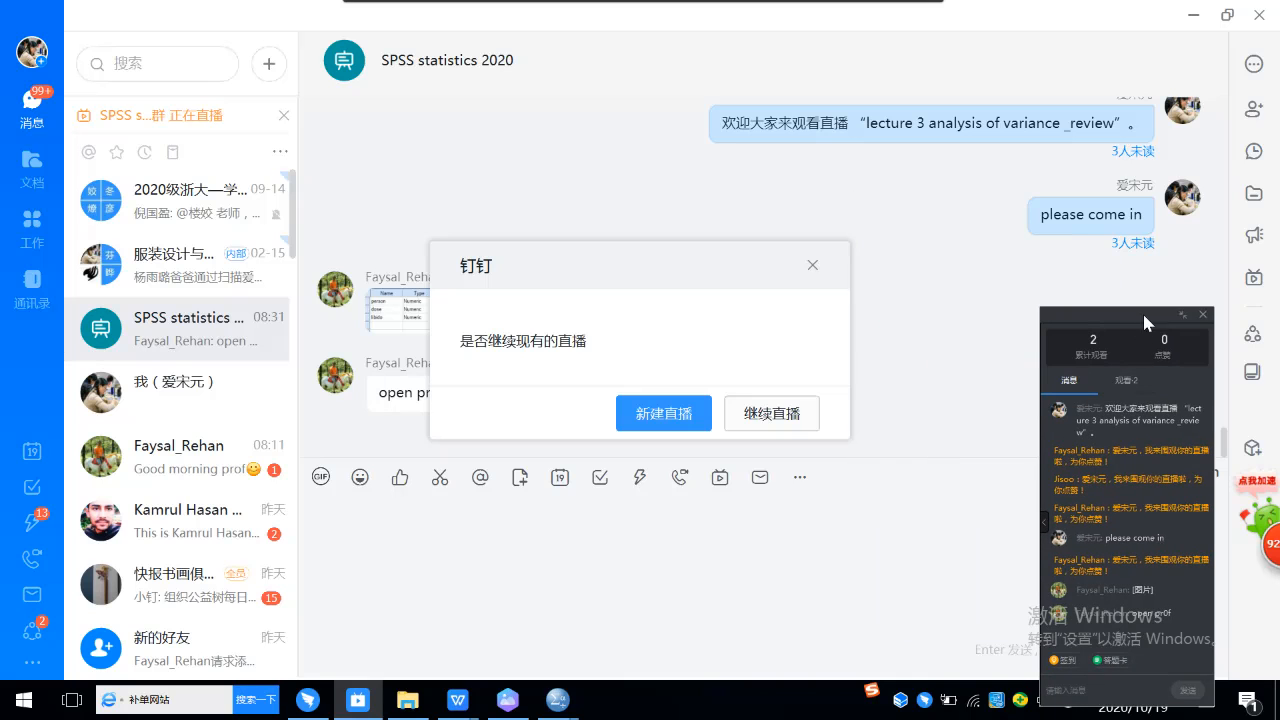
left_click(788, 411)
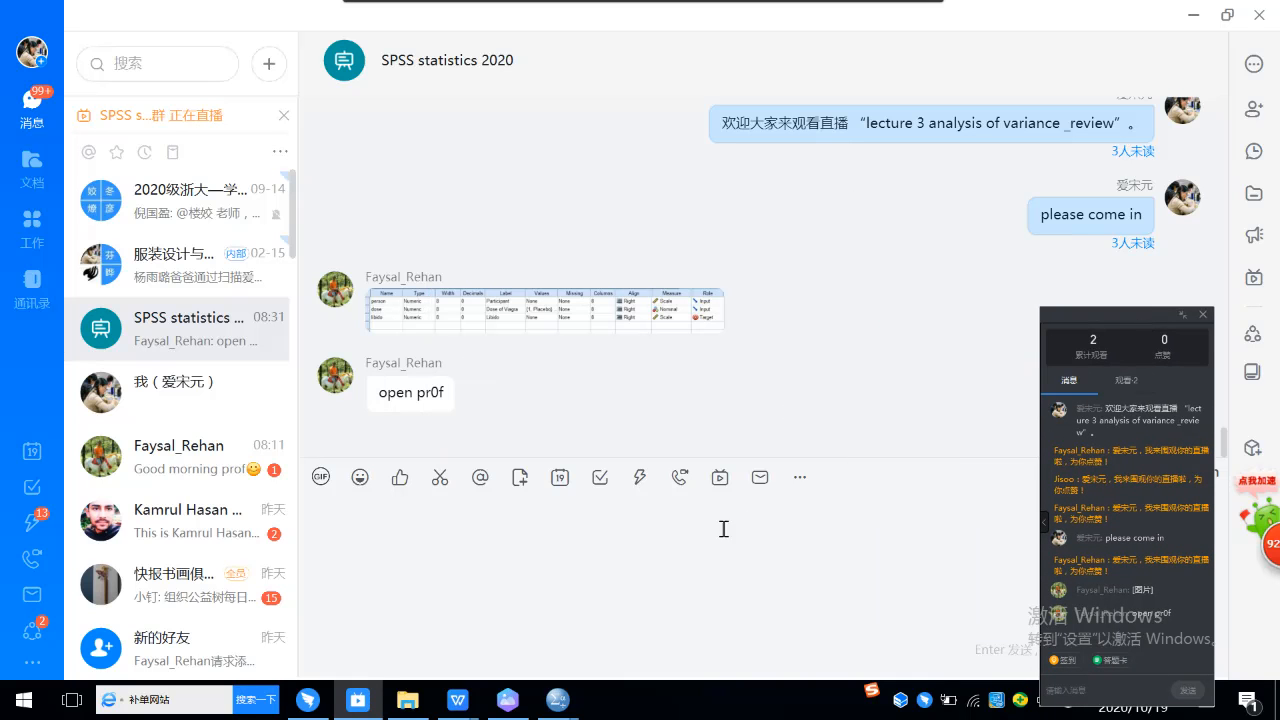
Step: Reply "right" to the student's message about the slow recording in the SPSS statistics 2020 group chat
left_click(693, 541)
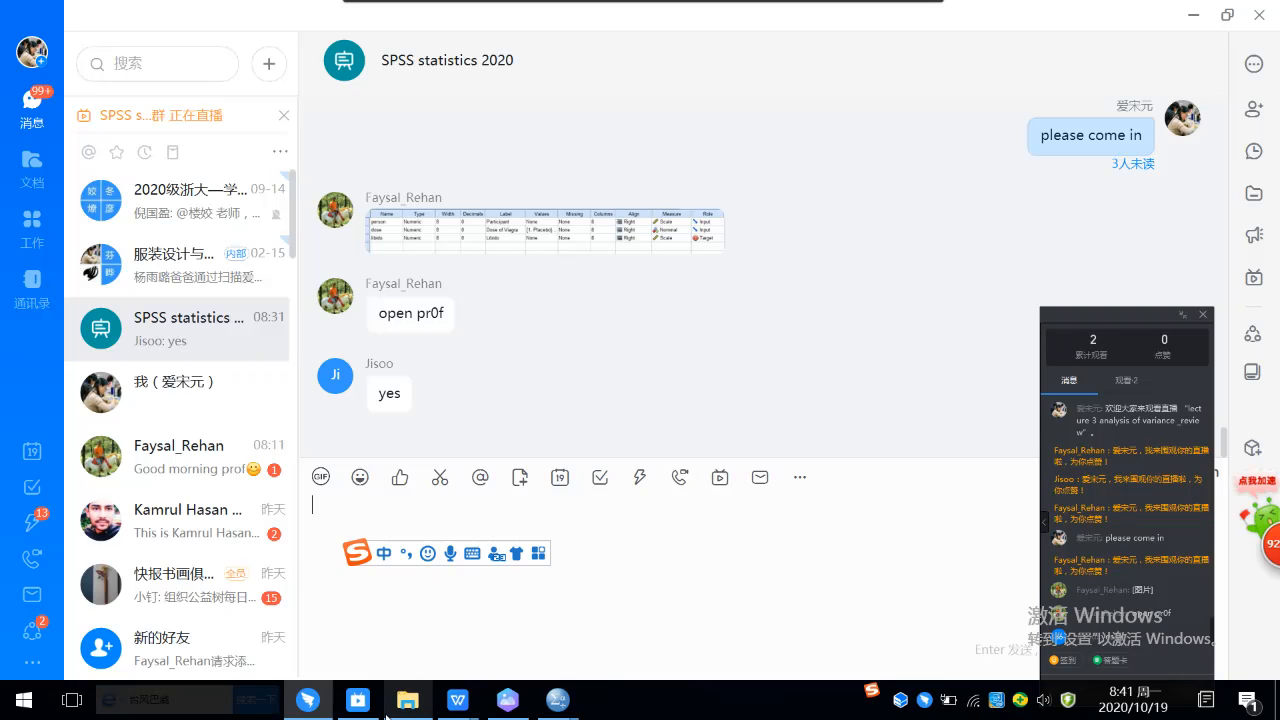
mouse_move(395, 706)
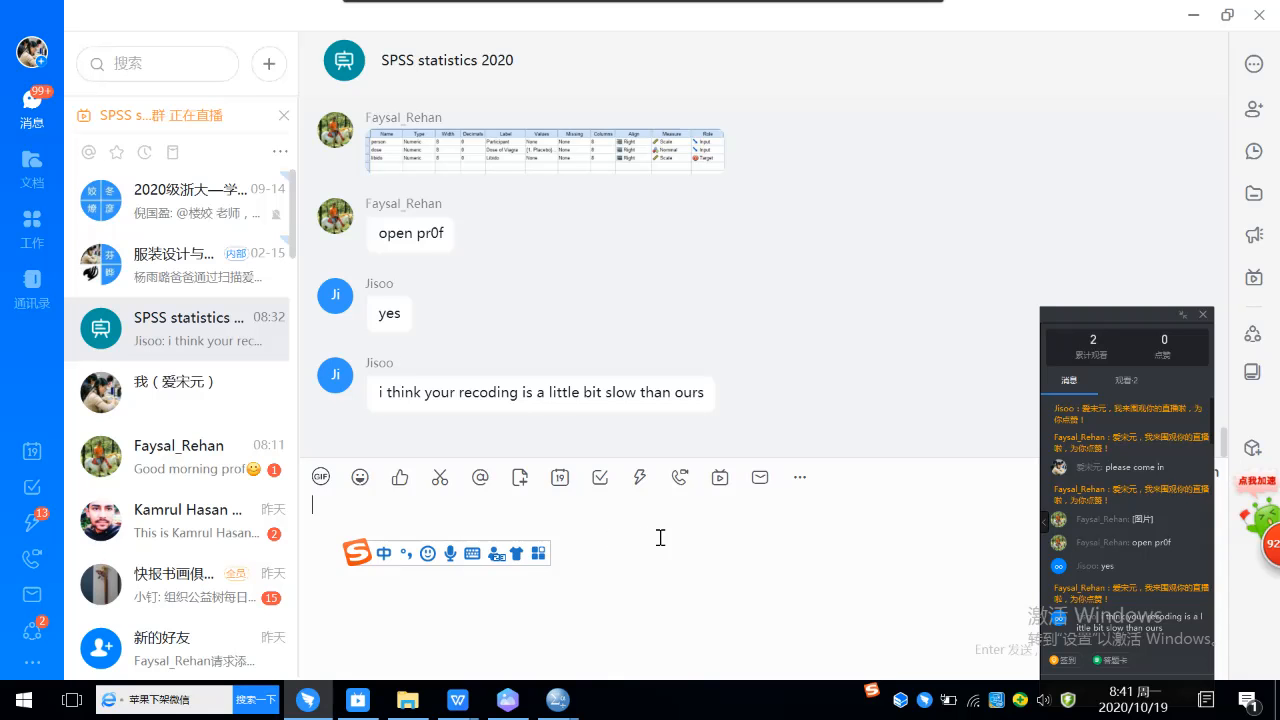
type("rght")
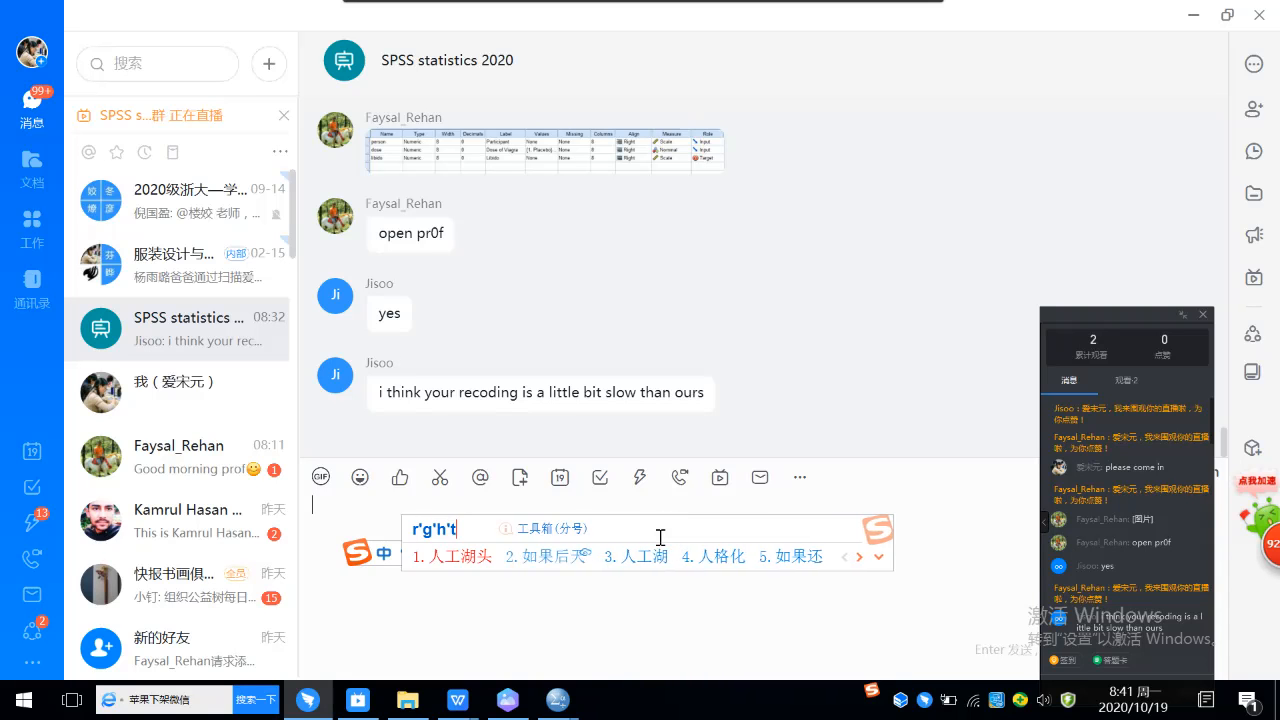
key("Return")
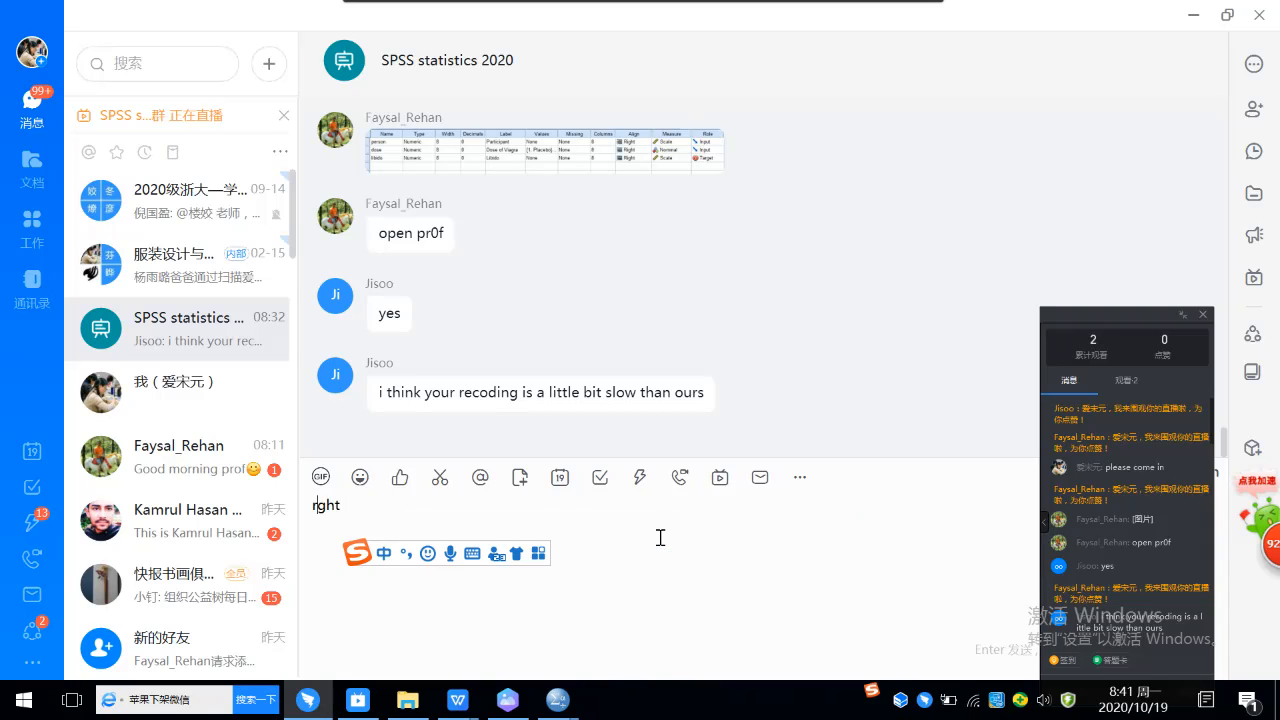
key("Left")
key("Left")
key("Left")
type("i")
key("Return")
key("Return")
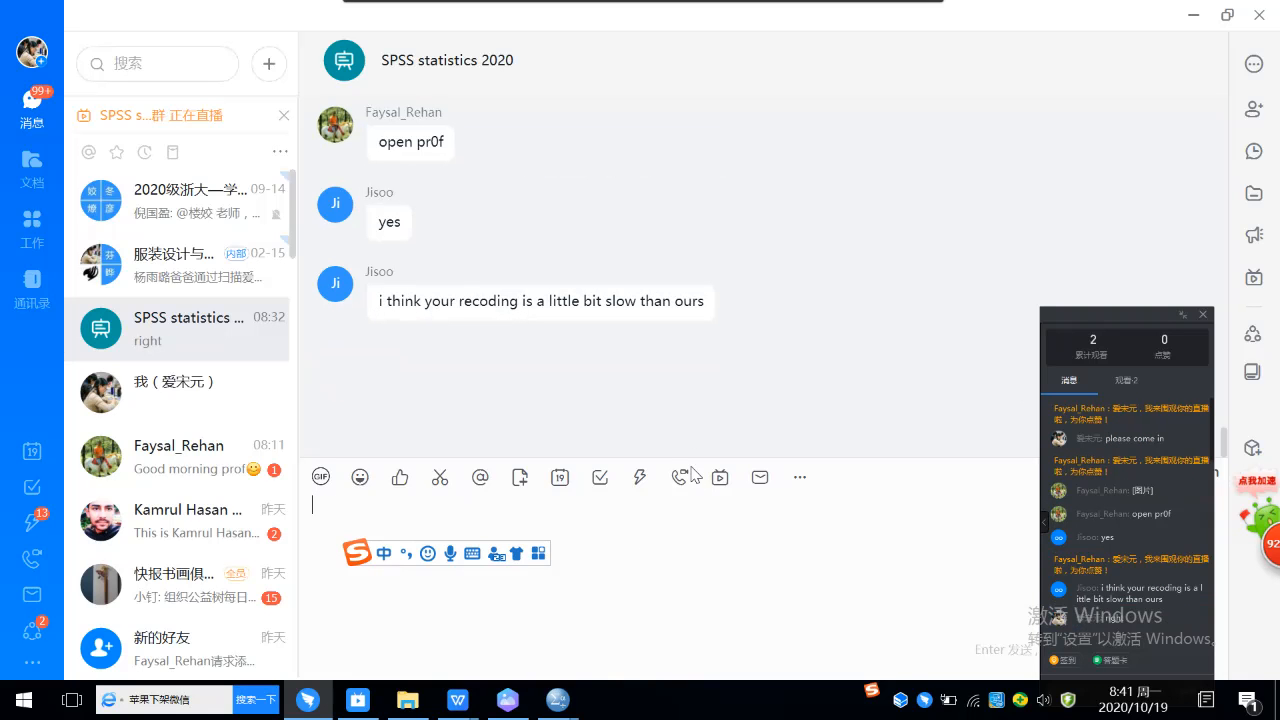
Step: Switch to File Explorer and open the "HW 1 and 2" homework PDF from the ASSIGNMENT 2 folder inside 平时练习
mouse_move(460, 705)
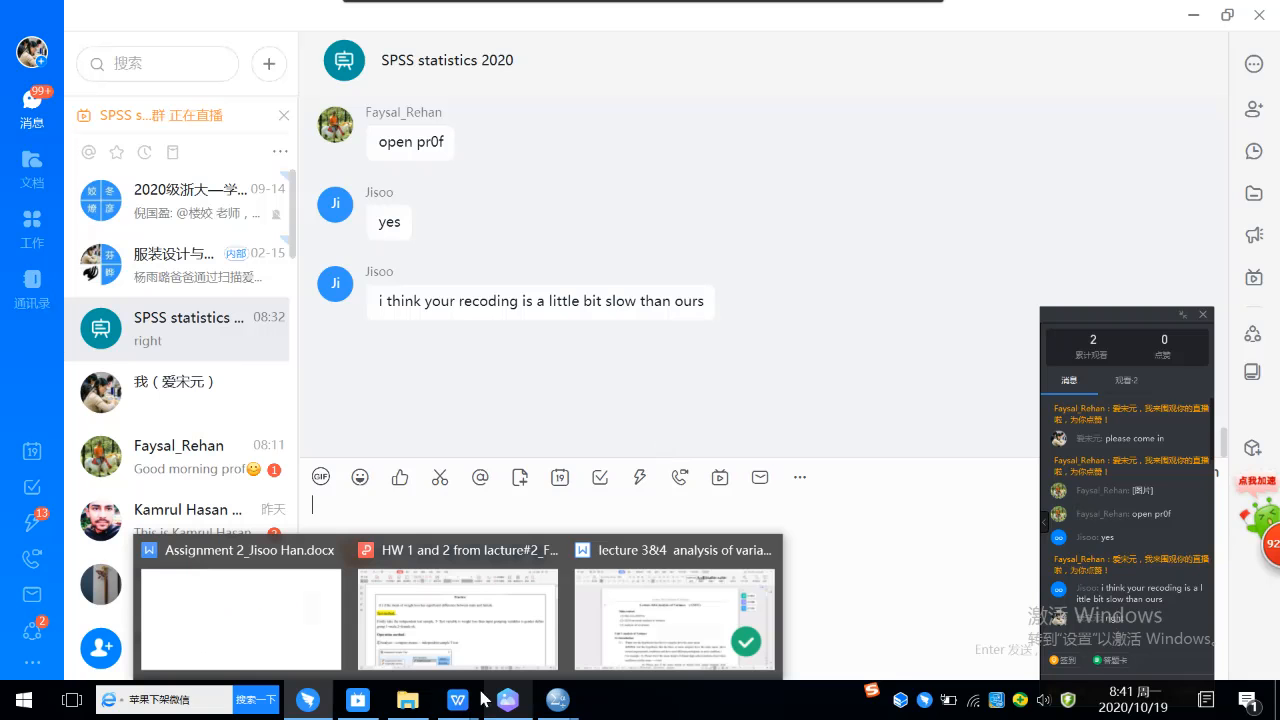
mouse_move(628, 588)
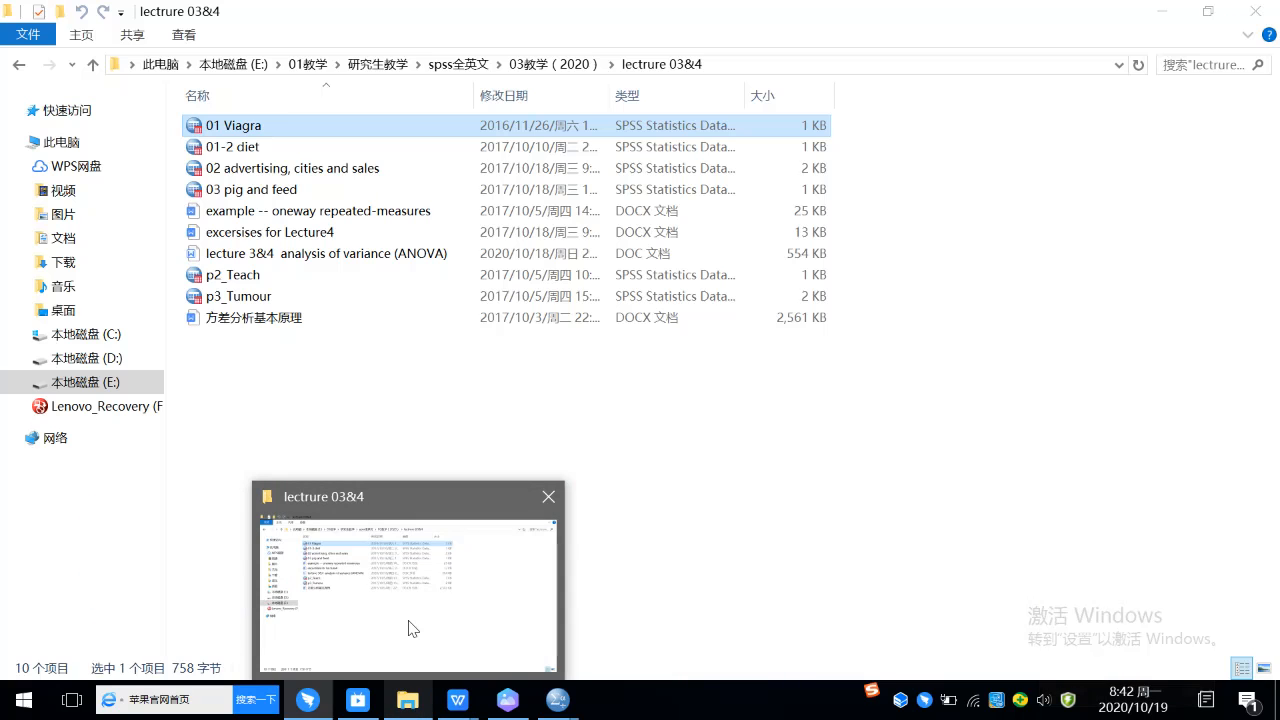
left_click(408, 626)
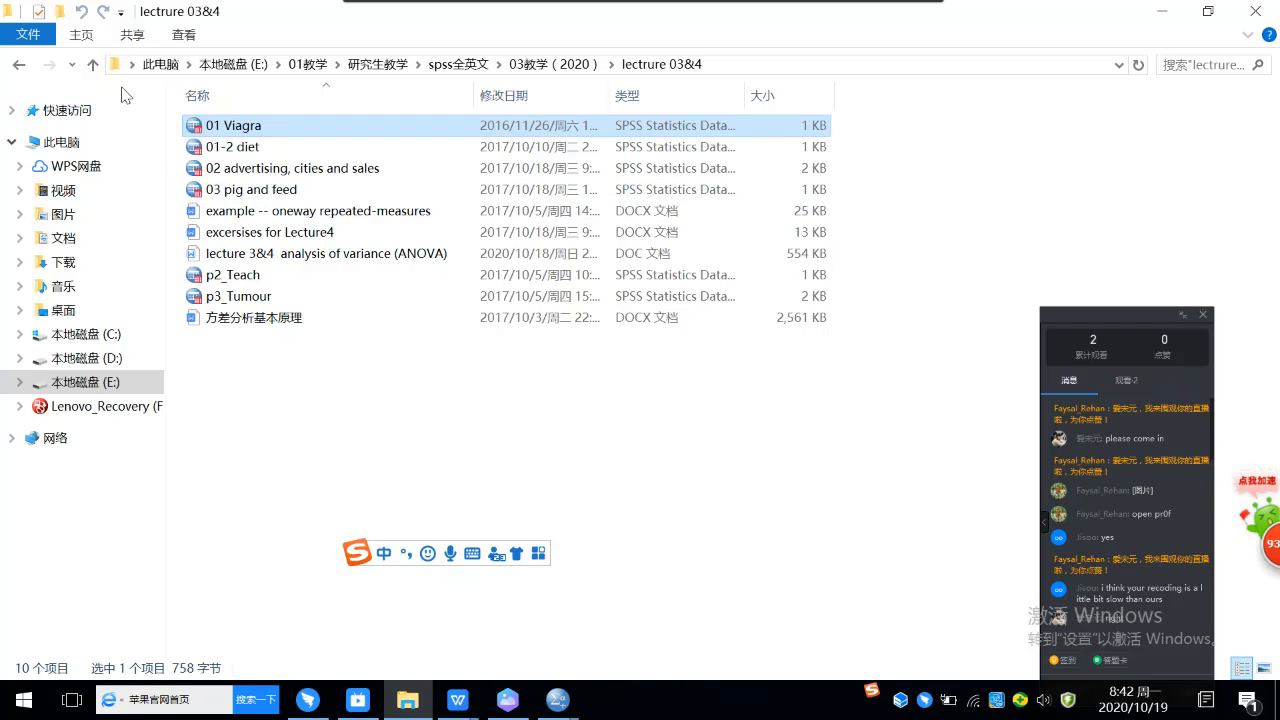
left_click(93, 64)
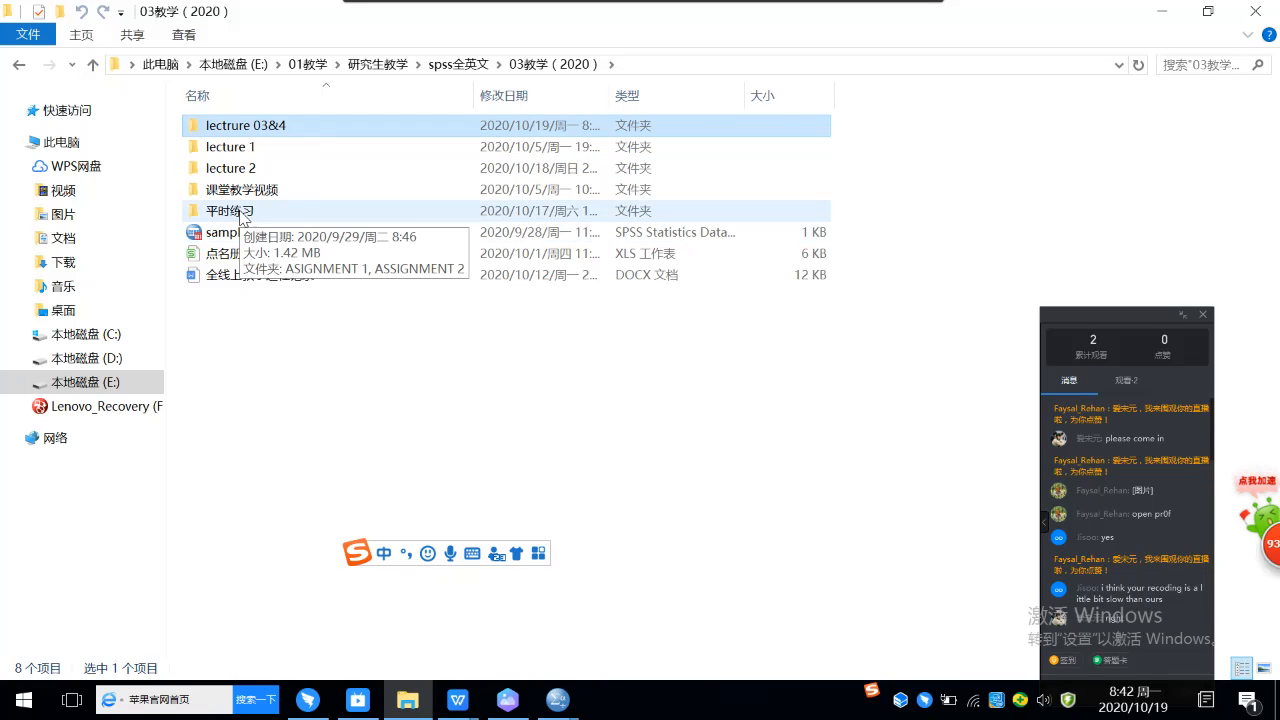
double_click(240, 213)
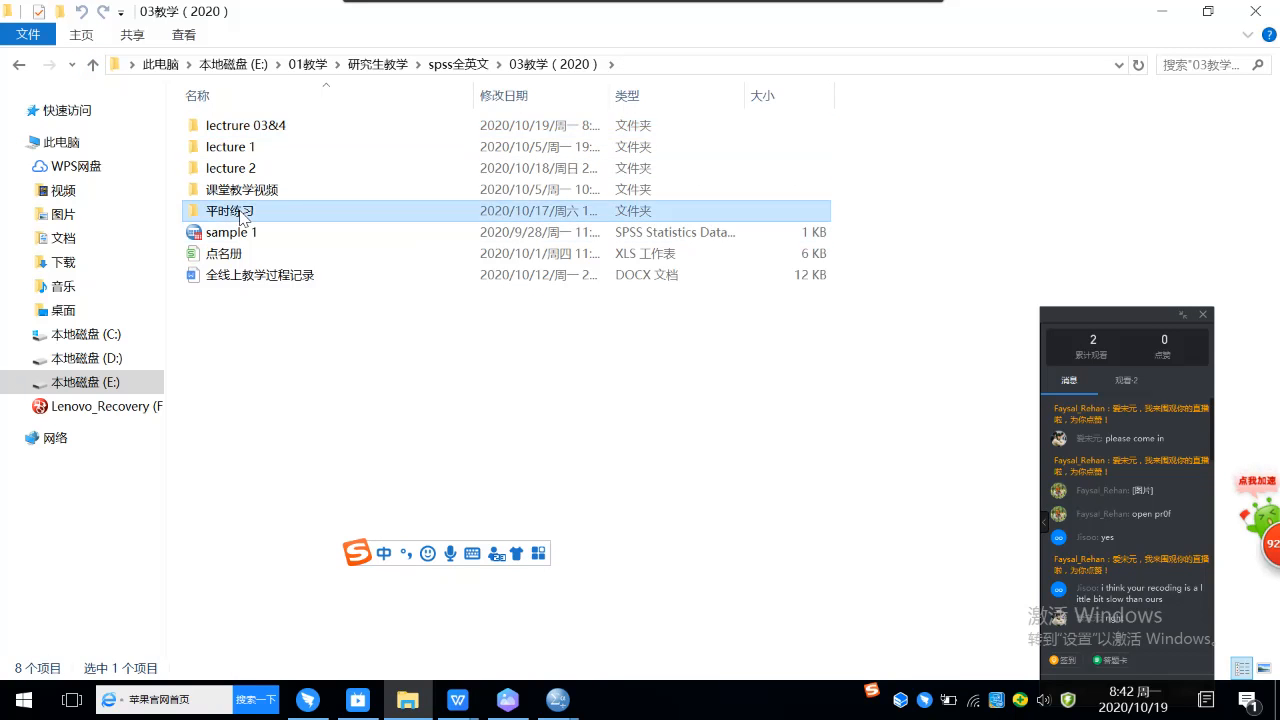
double_click(252, 150)
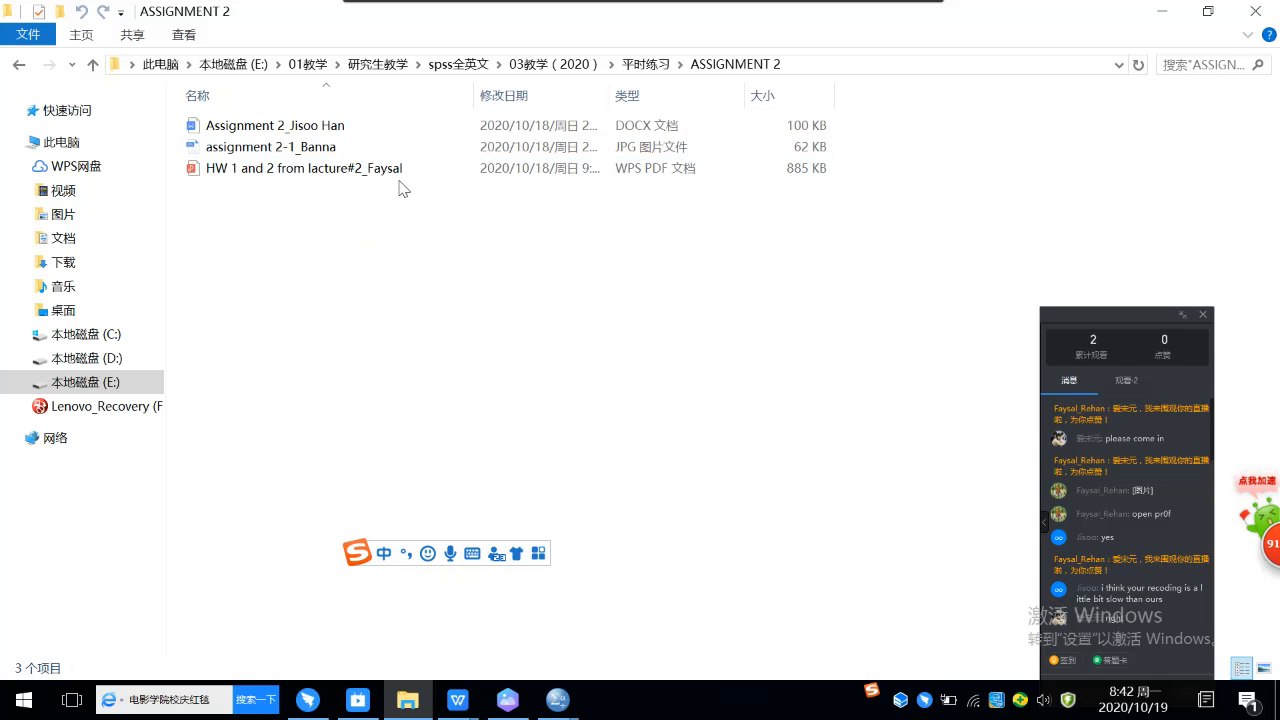
double_click(302, 170)
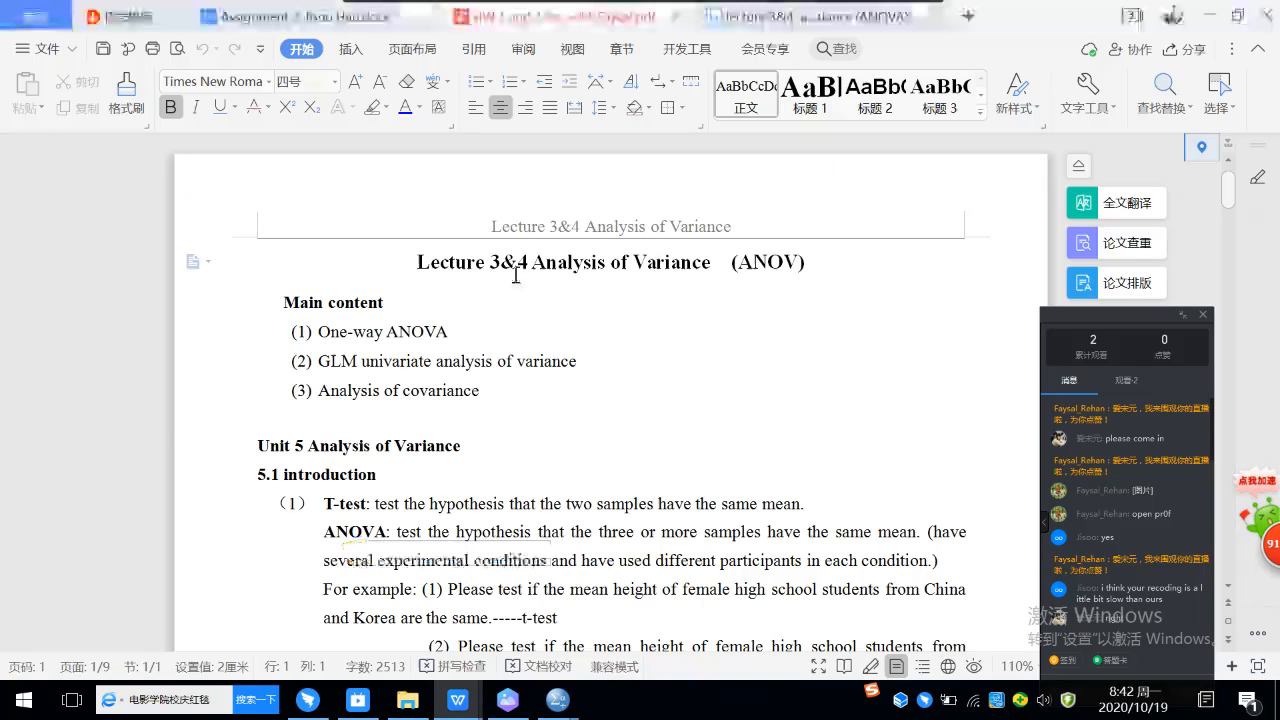
Step: Read through the homework PDF's independent-samples and one-sample t-test answers and return to its beginning
scroll(538, 305, "down", 15)
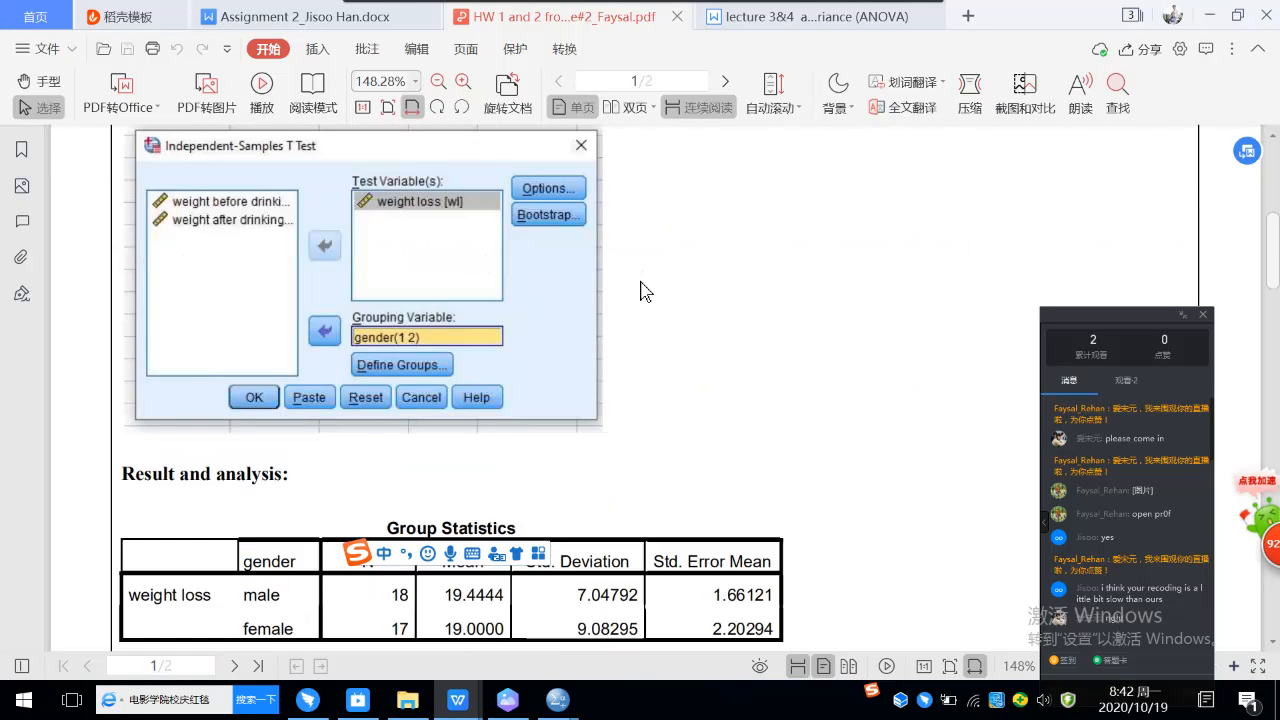
scroll(622, 285, "down", 15)
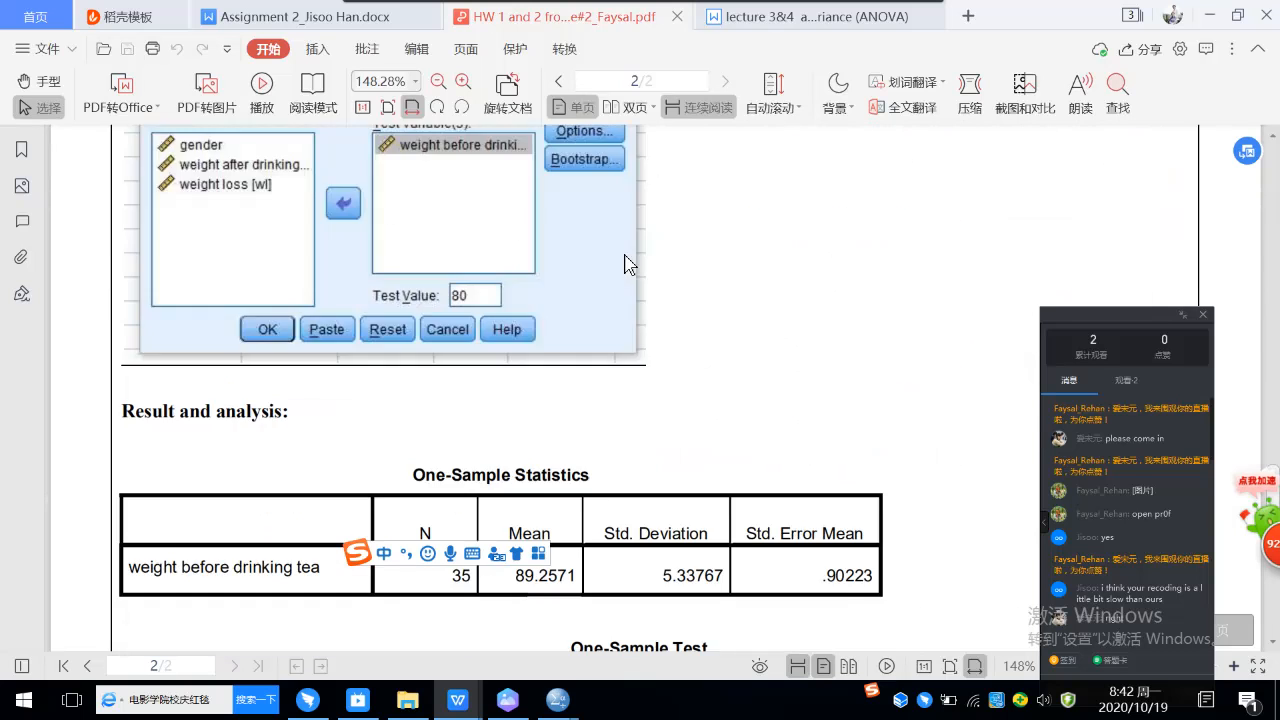
scroll(622, 243, "up", 8)
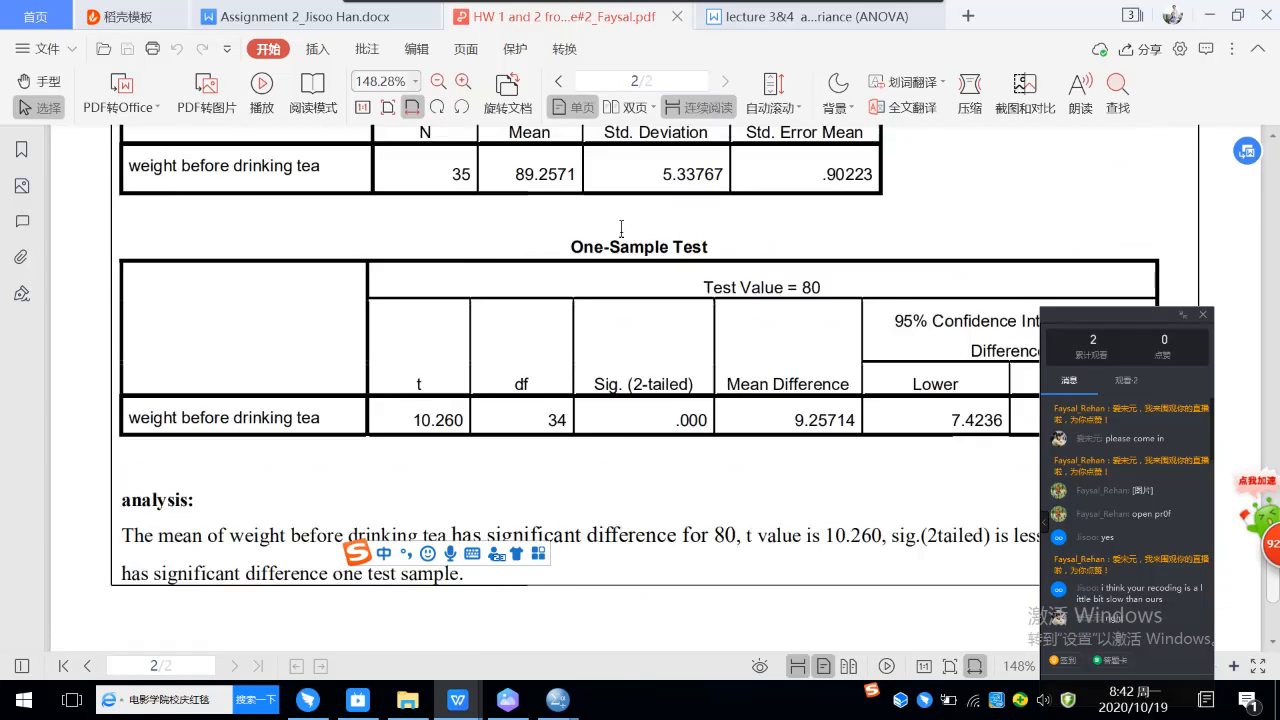
scroll(510, 263, "up", 8)
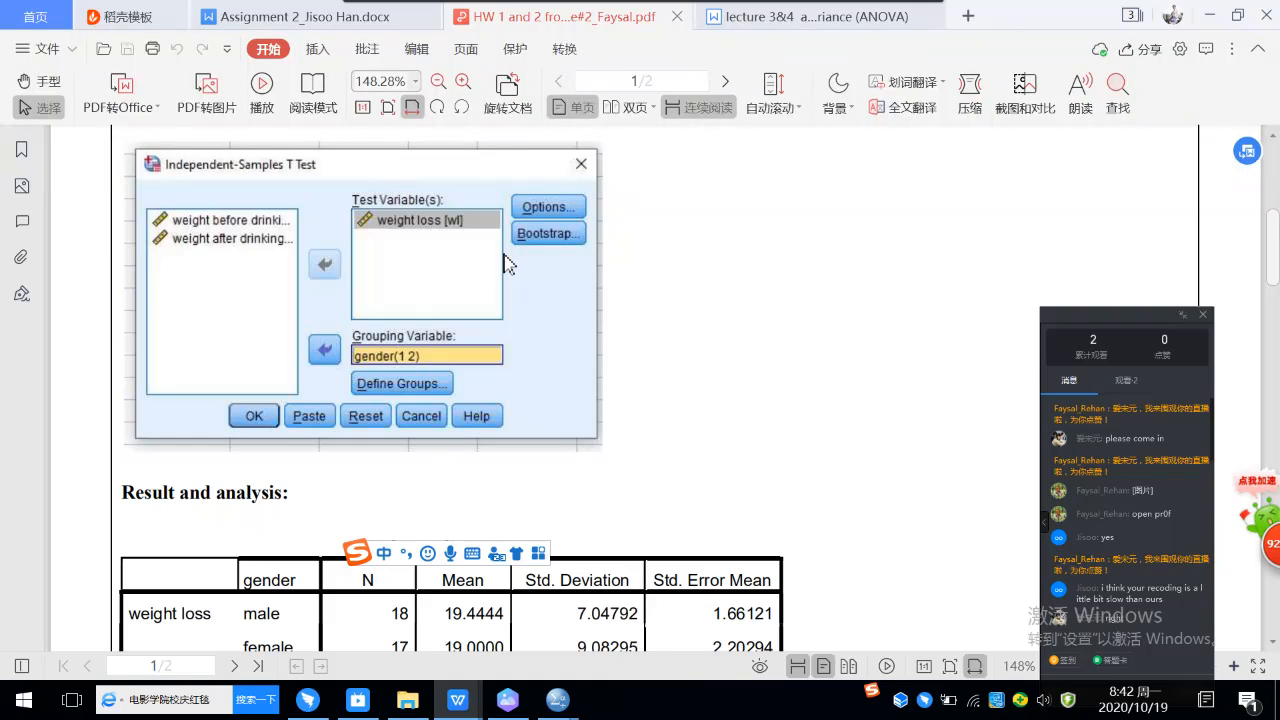
scroll(505, 255, "up", 4)
scroll(503, 250, "up", 3)
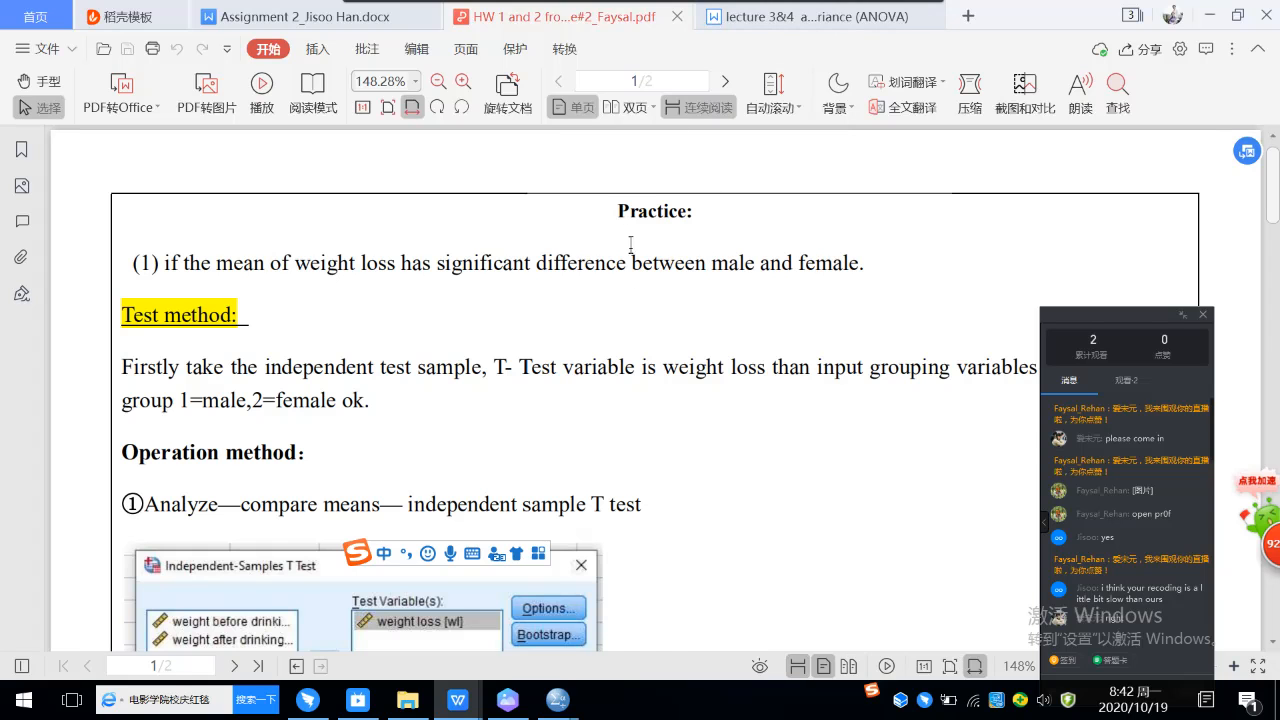
scroll(636, 300, "down", 5)
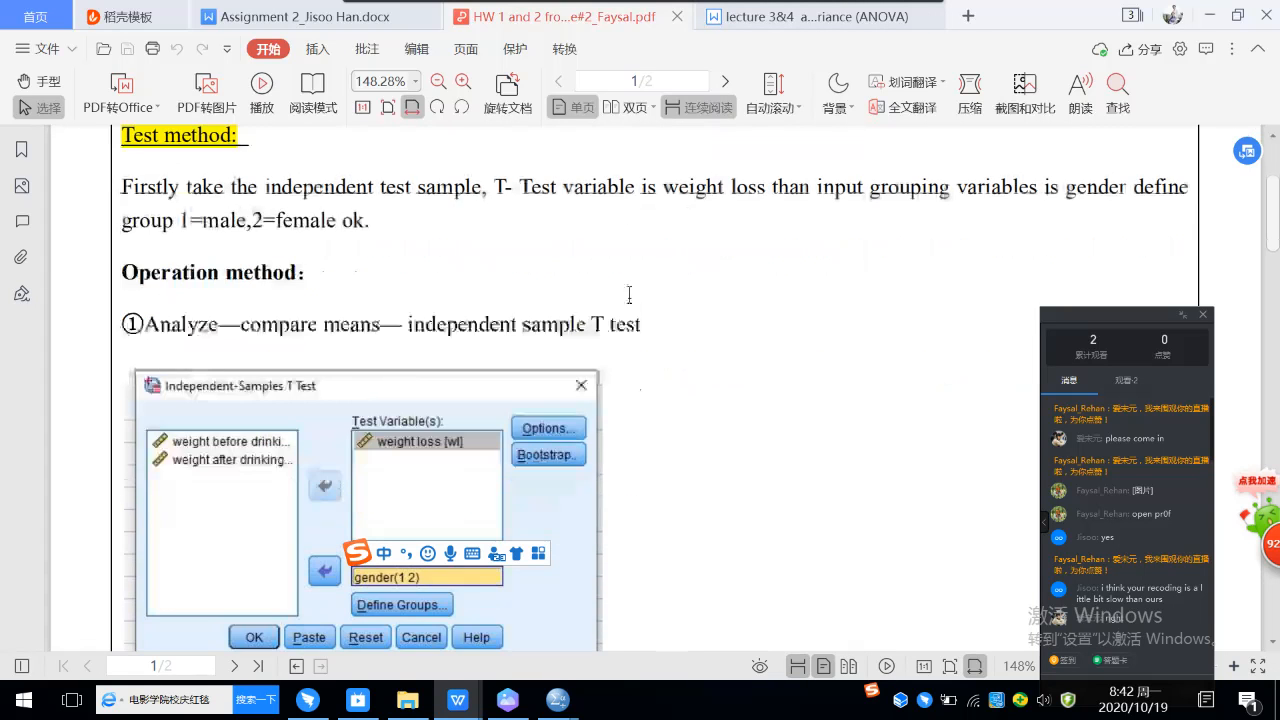
scroll(641, 287, "up", 4)
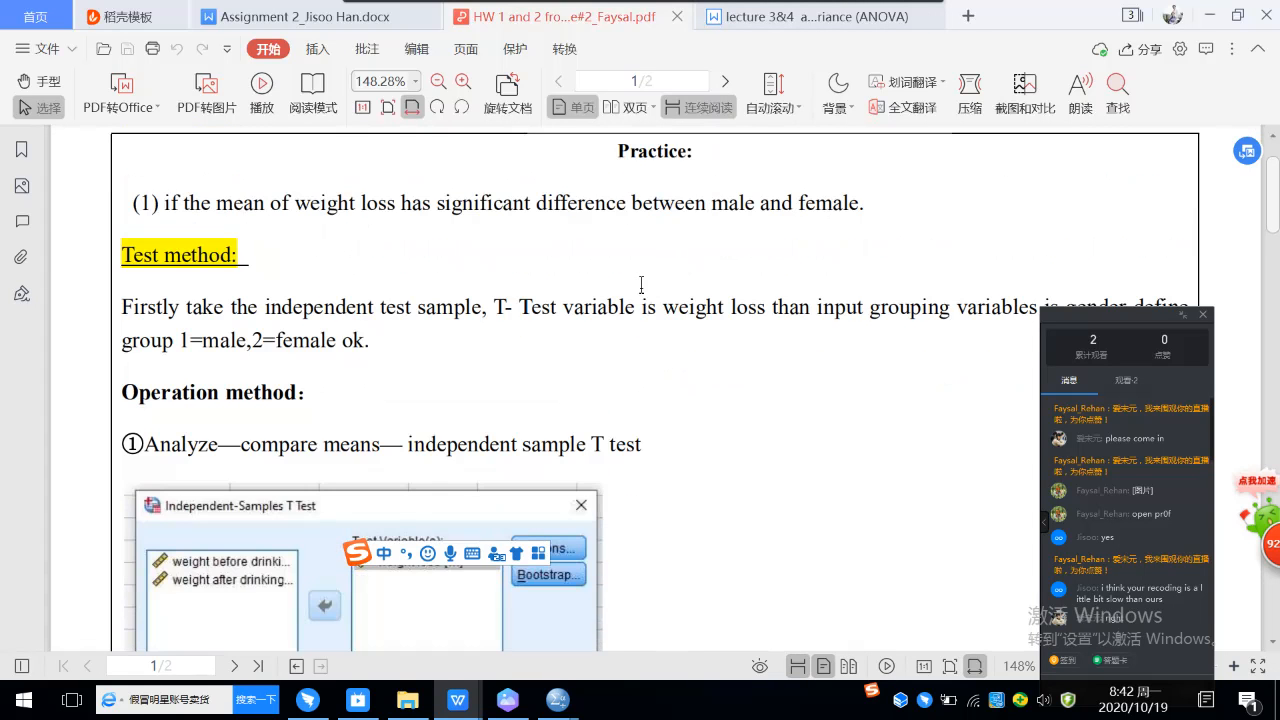
scroll(641, 285, "up", 1)
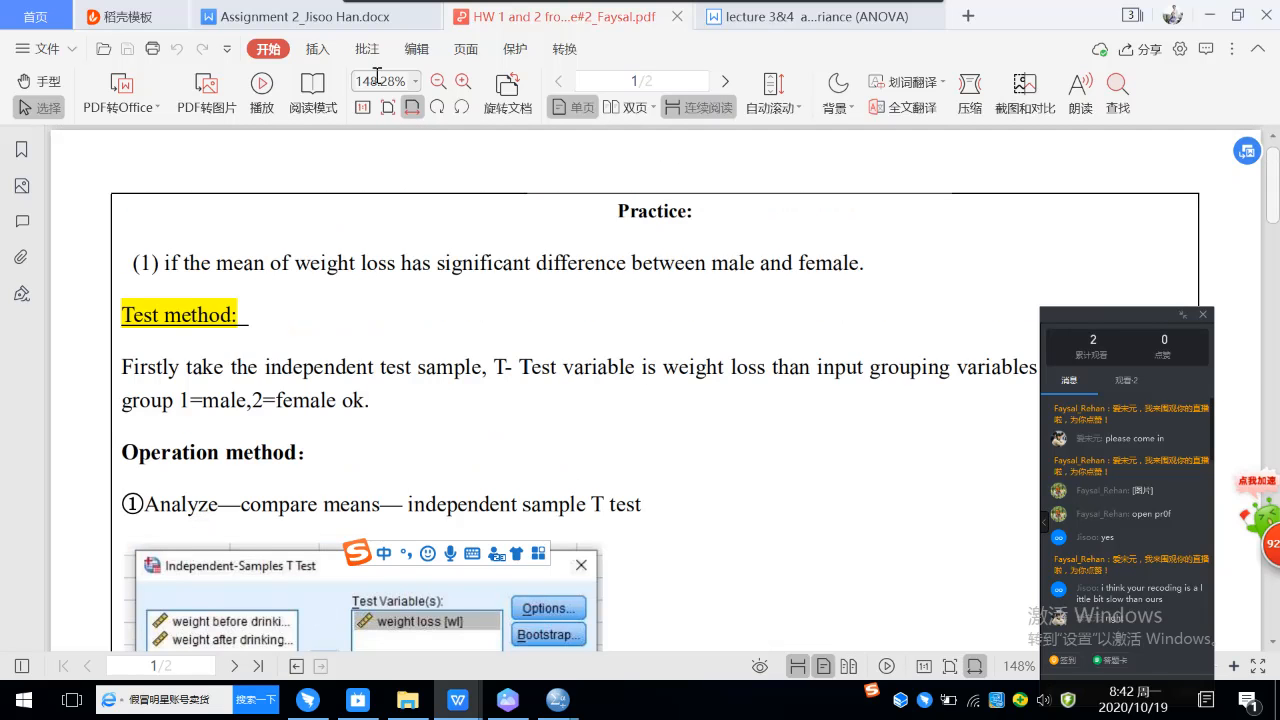
Step: Look at the Assignment 2 Word document and the homework PDF in turn, ending on the Word document
left_click(330, 24)
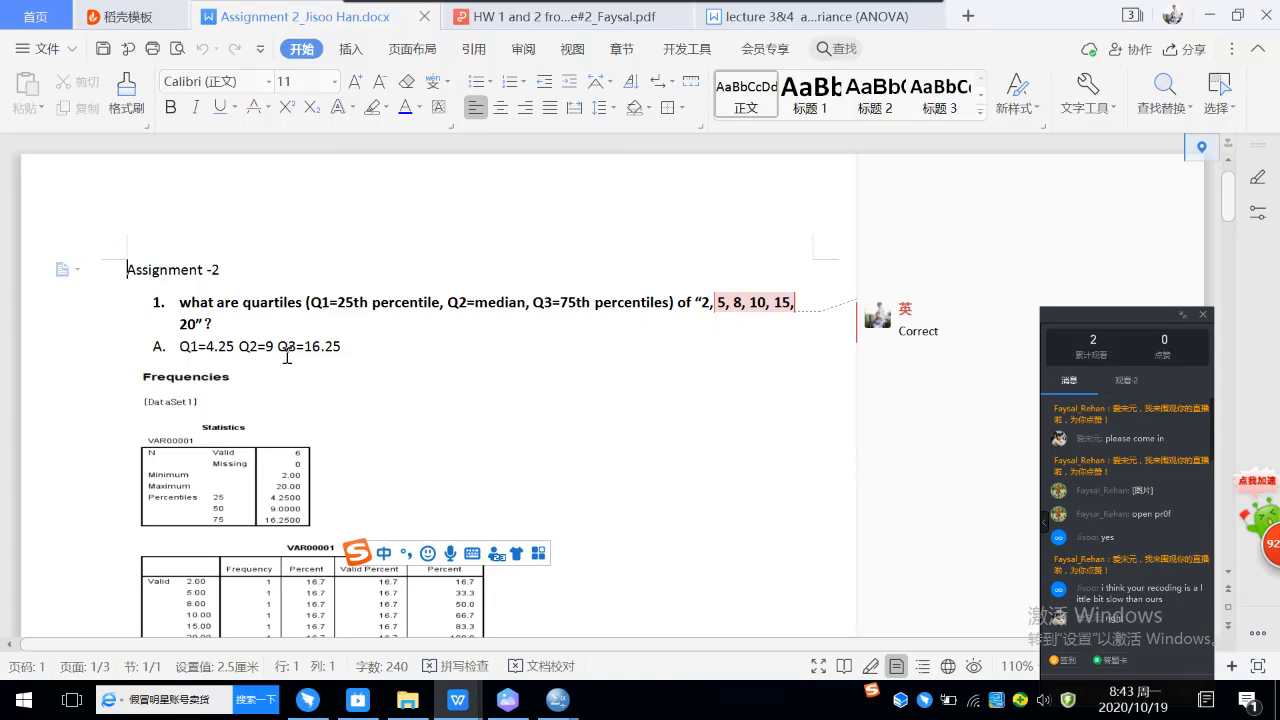
left_click(537, 18)
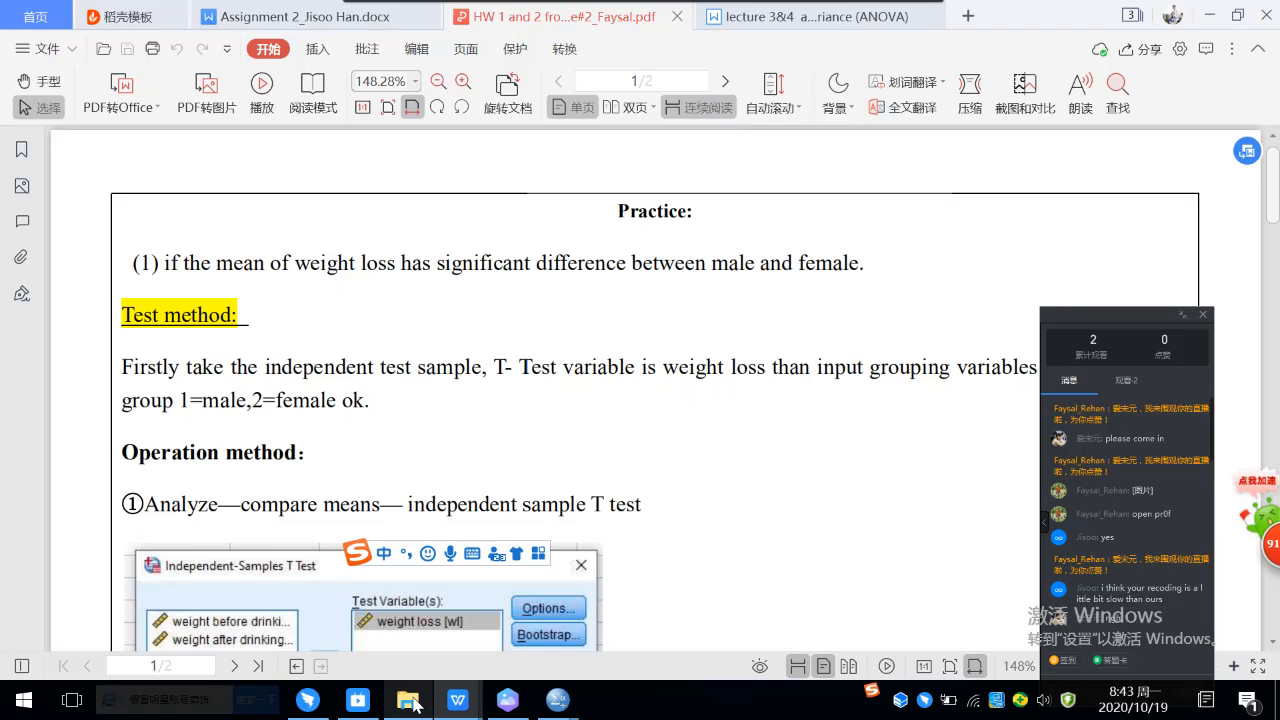
mouse_move(405, 703)
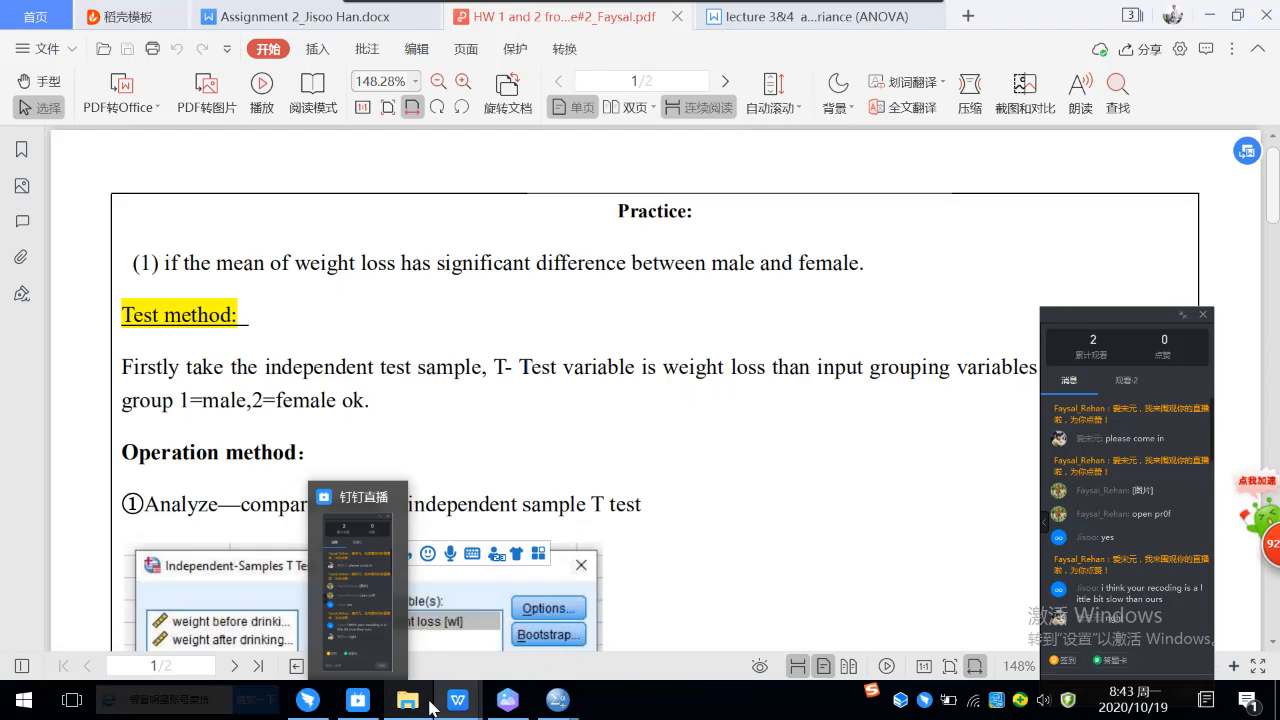
mouse_move(457, 703)
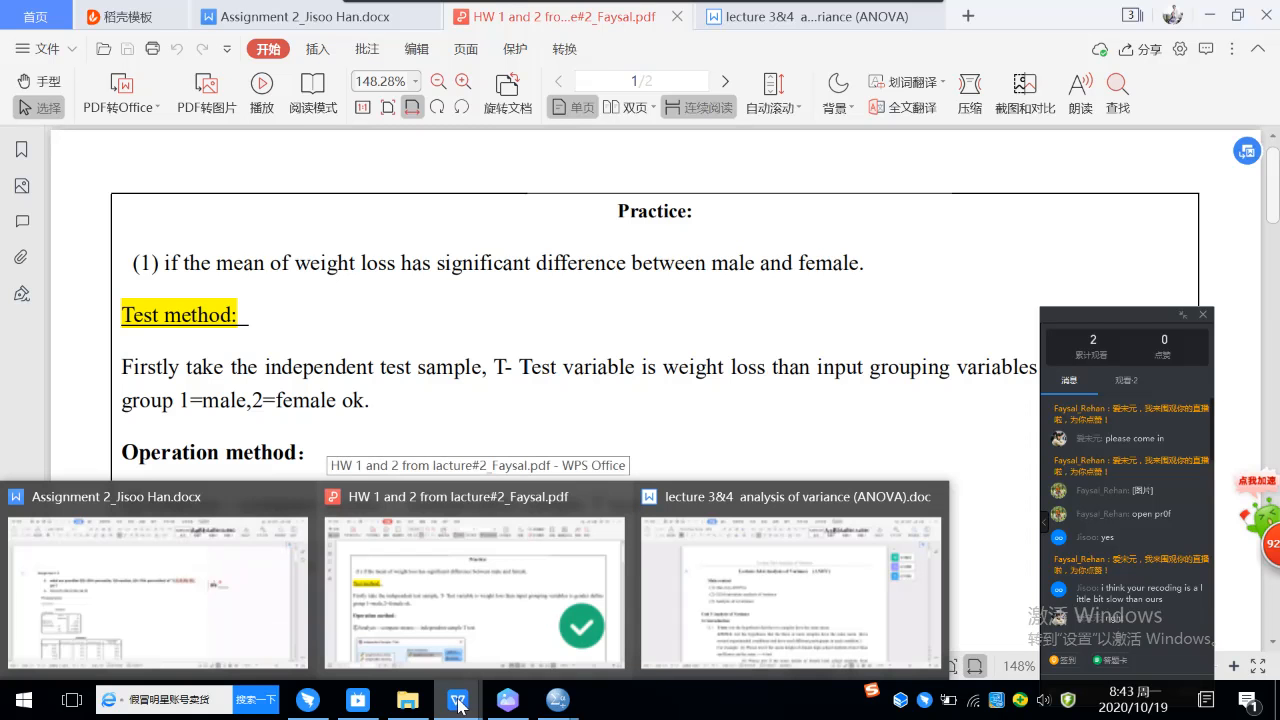
mouse_move(239, 619)
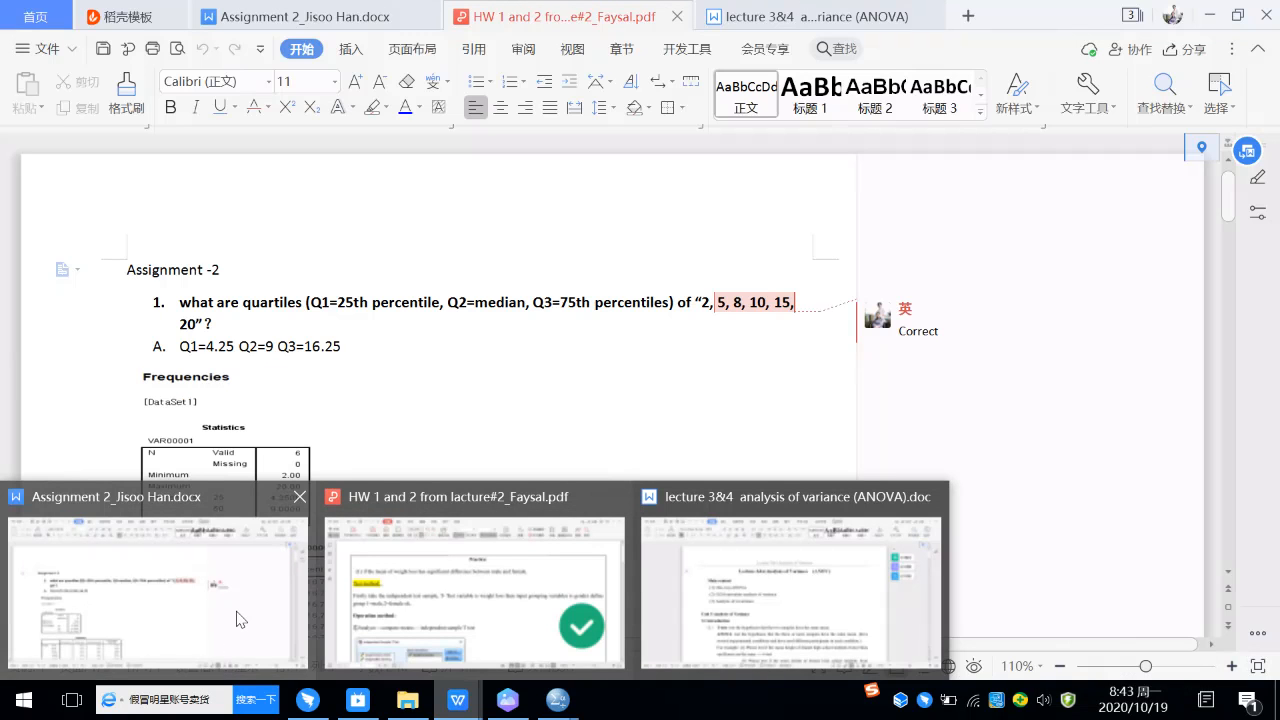
left_click(239, 619)
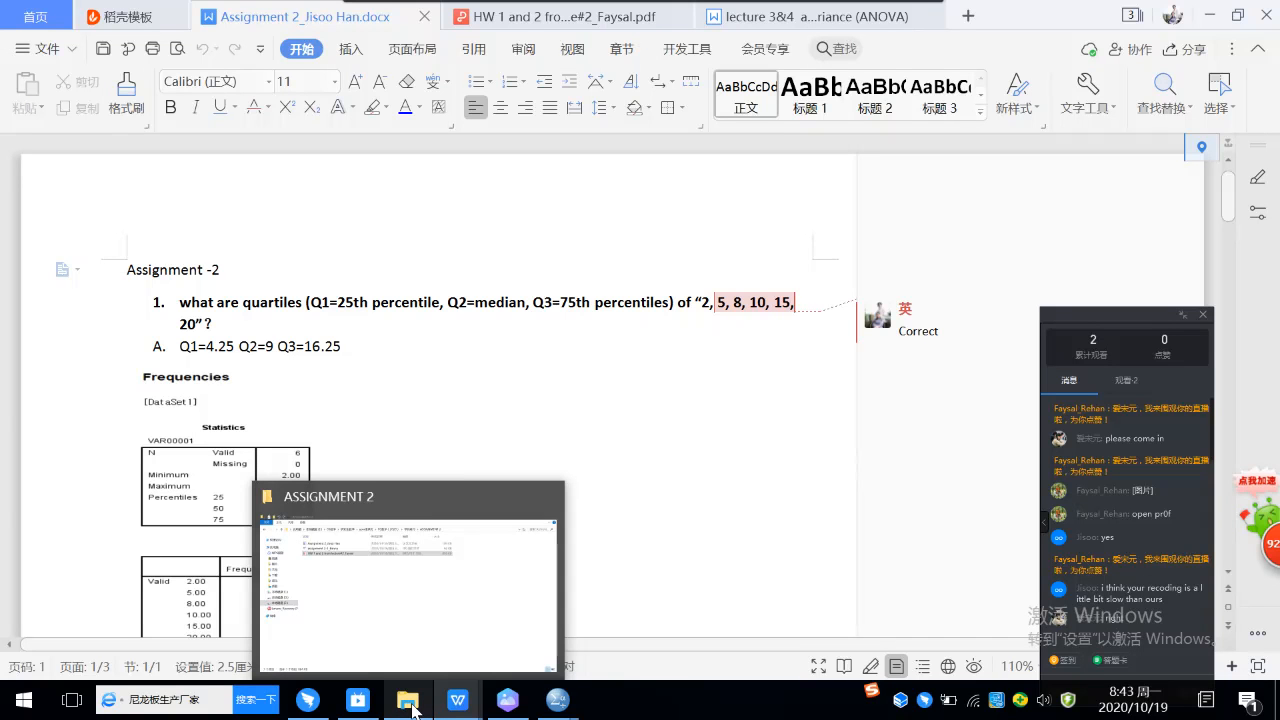
Step: Examine the handwritten quartile calculations in the assignment 2-1 image, and minimize it to return to the Word document's quartile answer
mouse_move(510, 705)
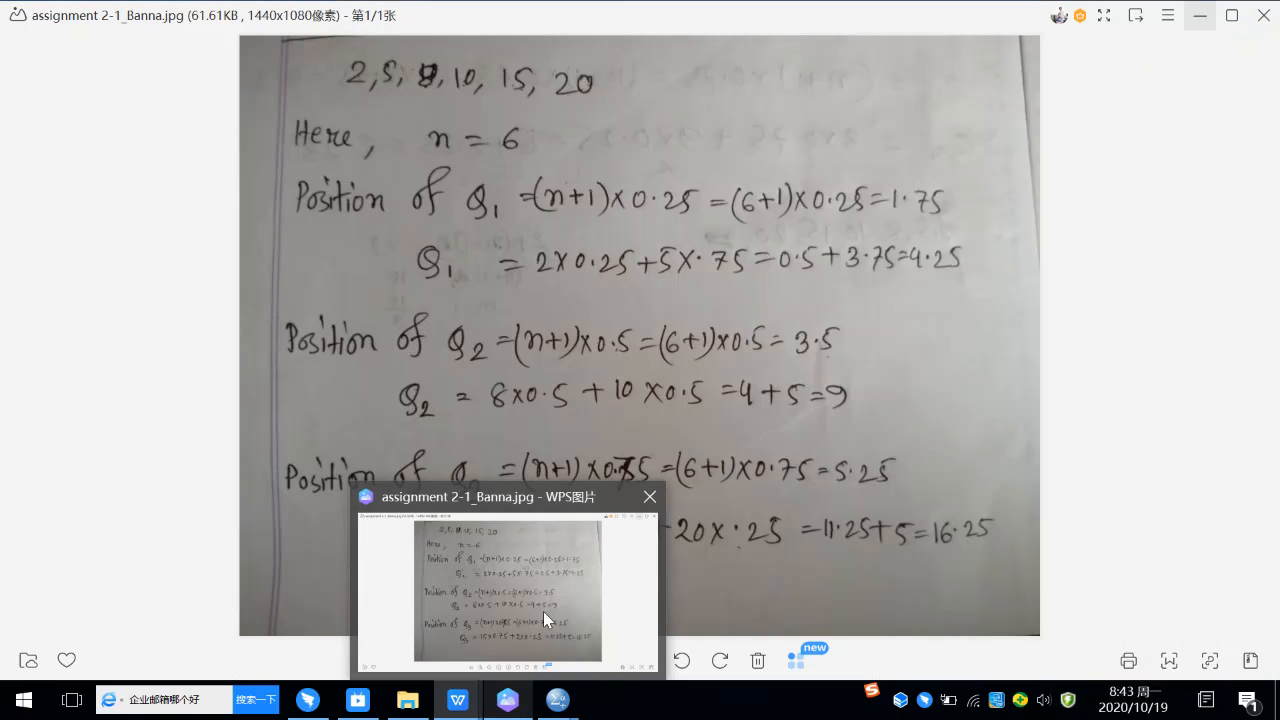
left_click(543, 611)
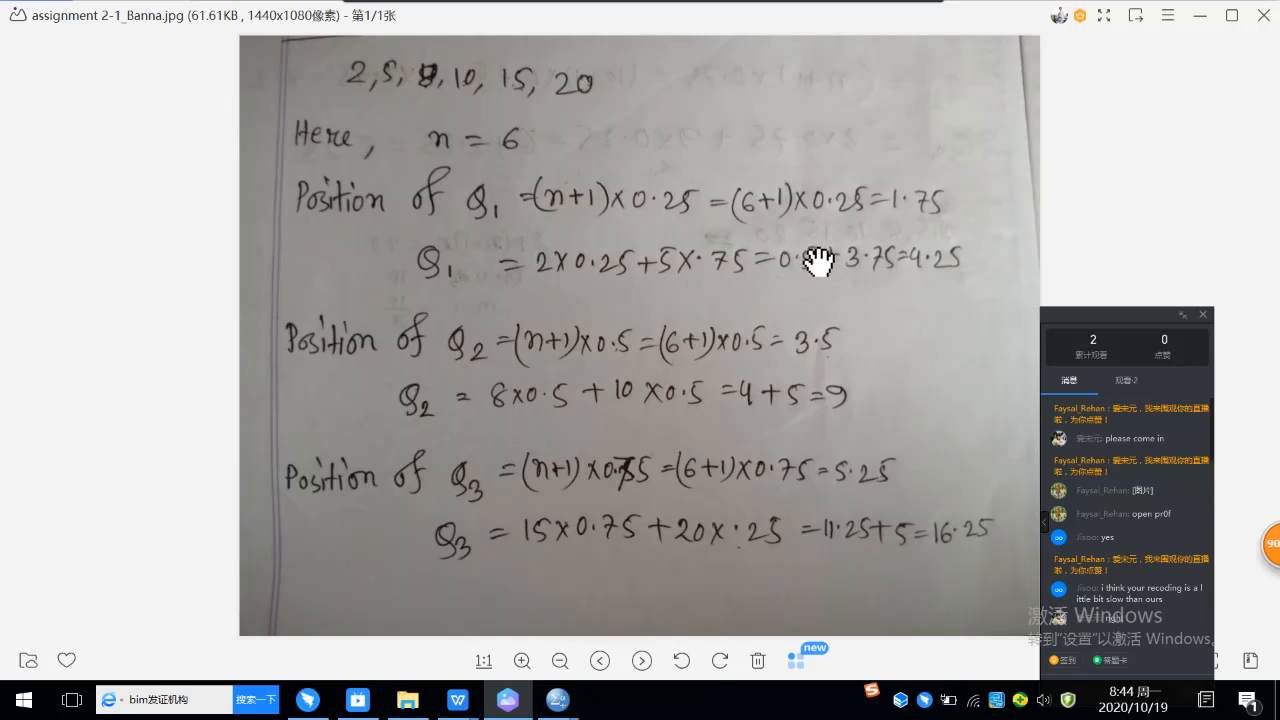
left_click(1199, 15)
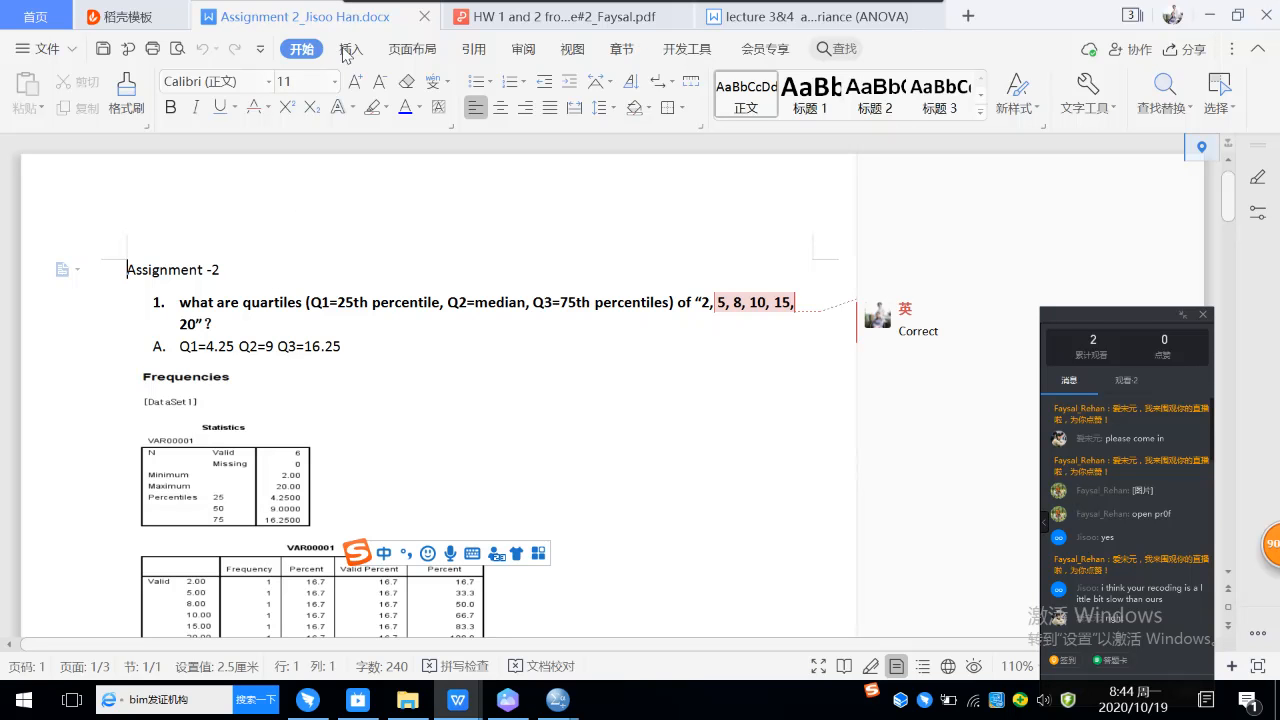
scroll(472, 300, "down", 1)
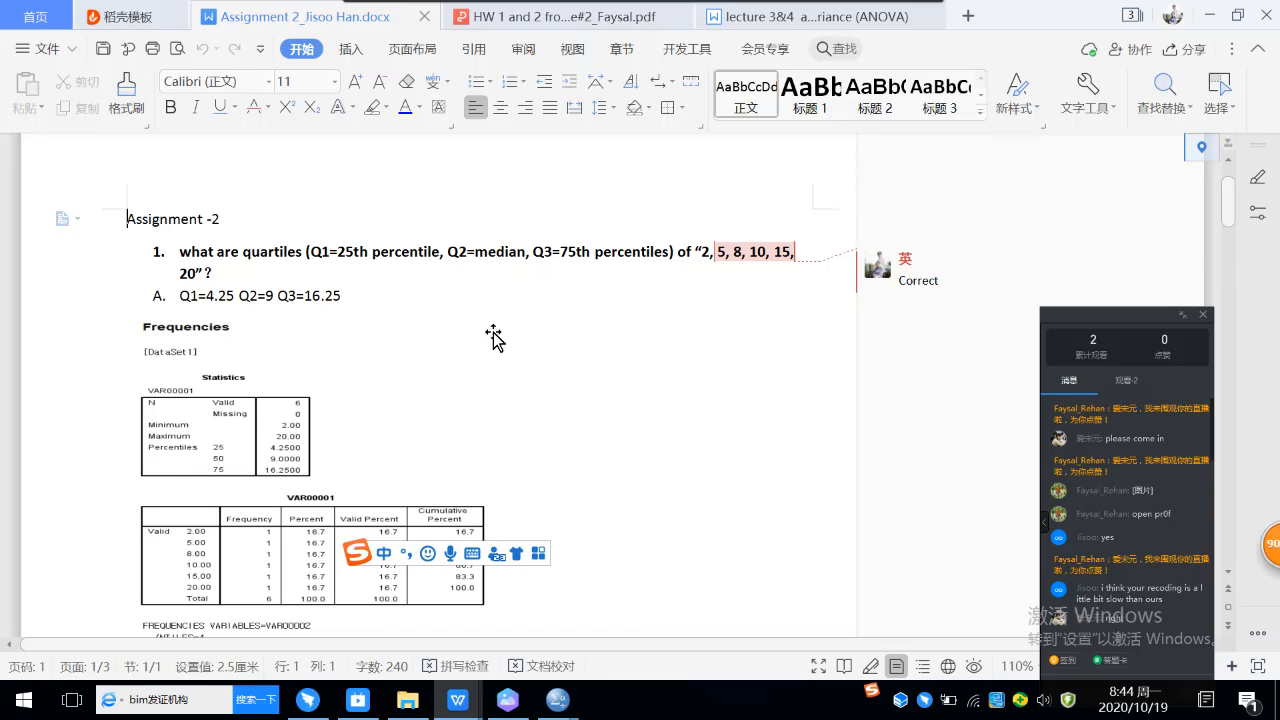
Step: Switch from the Word document to the SPSS Data Editor and create a new empty dataset
scroll(493, 256, "down", 1)
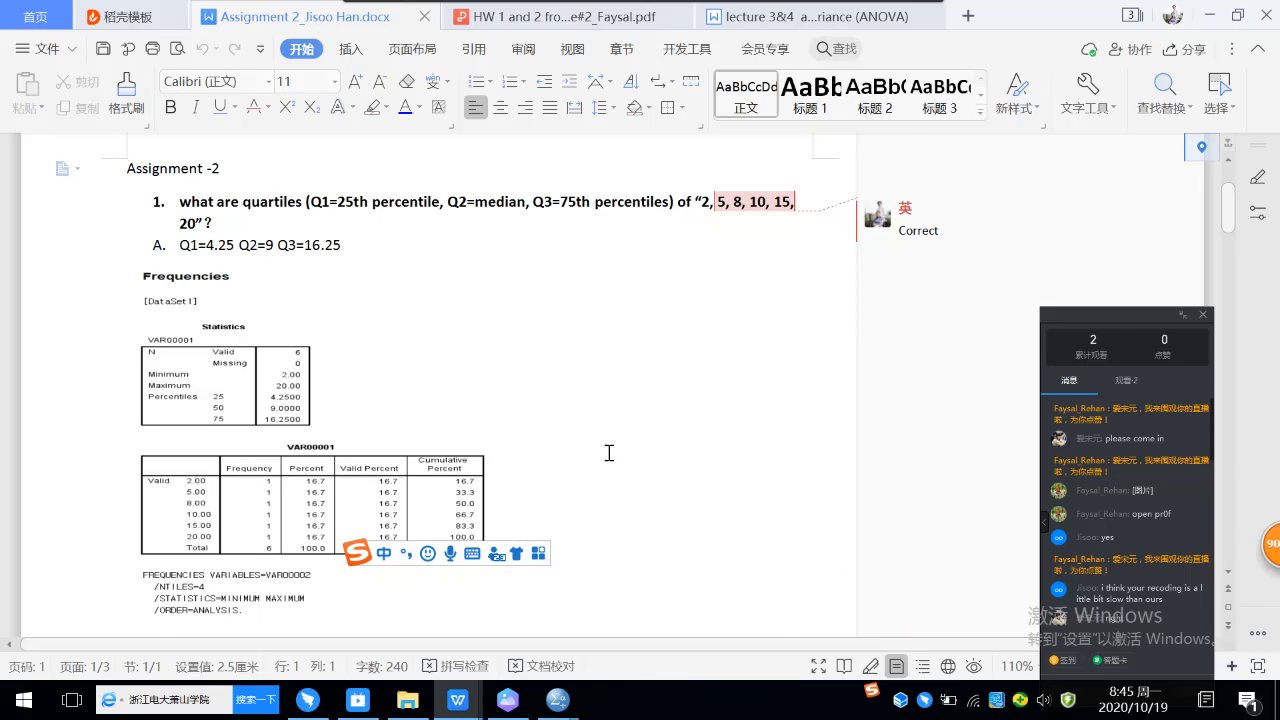
scroll(608, 453, "down", 4)
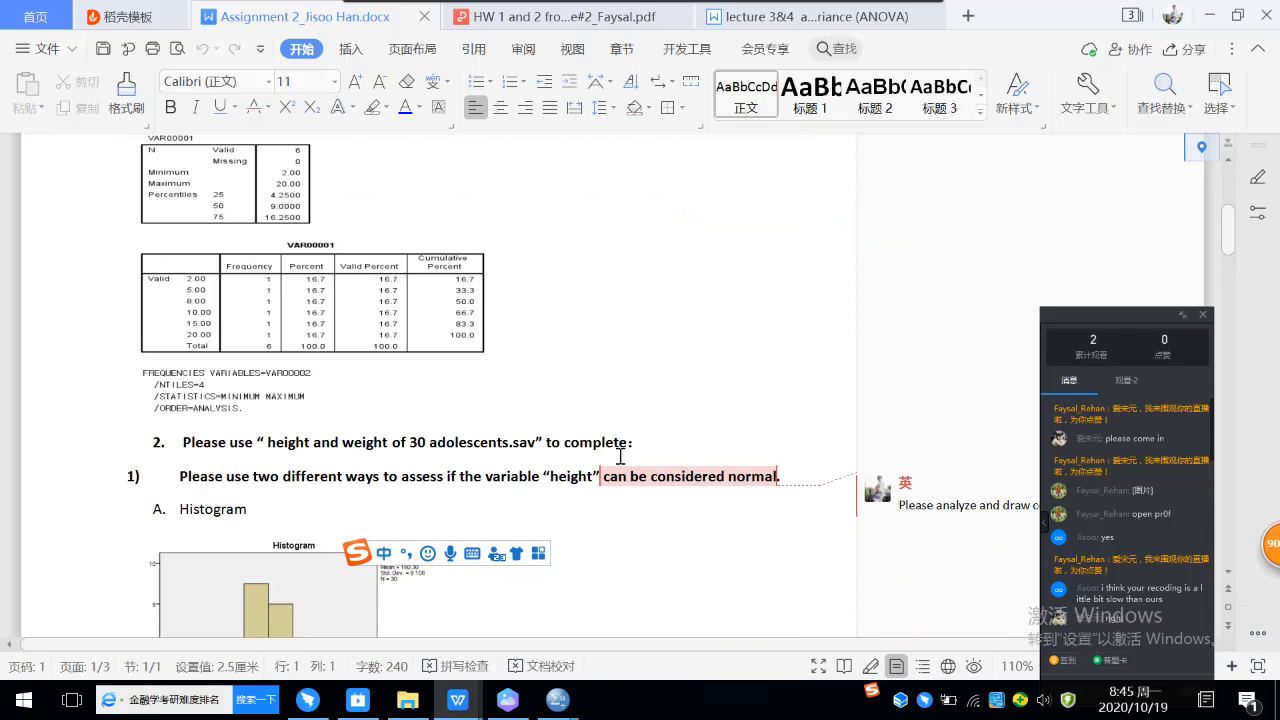
mouse_move(550, 703)
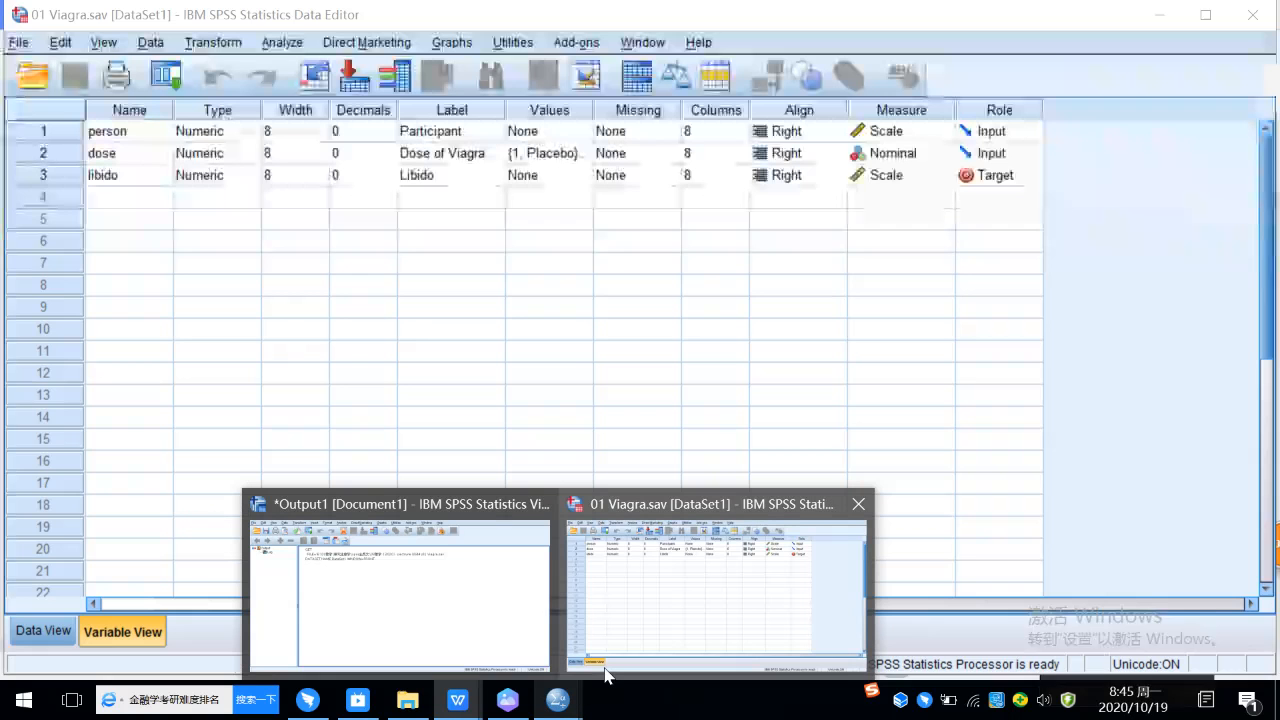
left_click(672, 626)
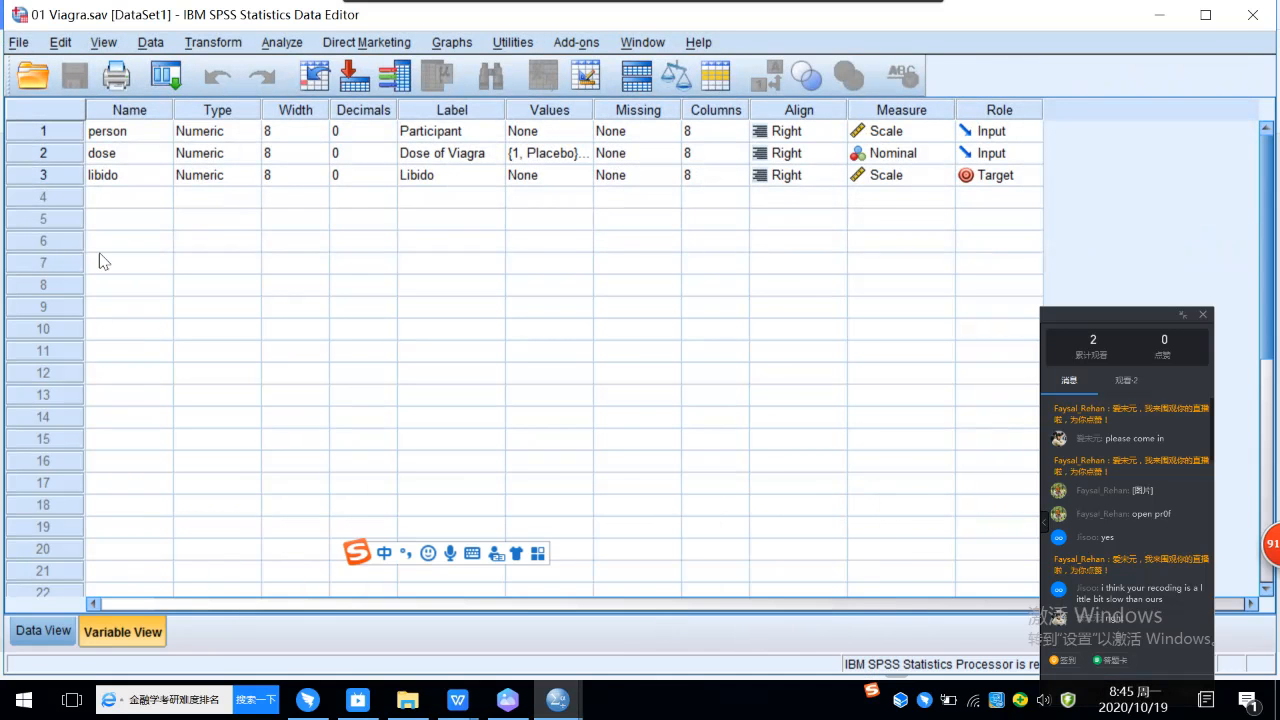
left_click(33, 46)
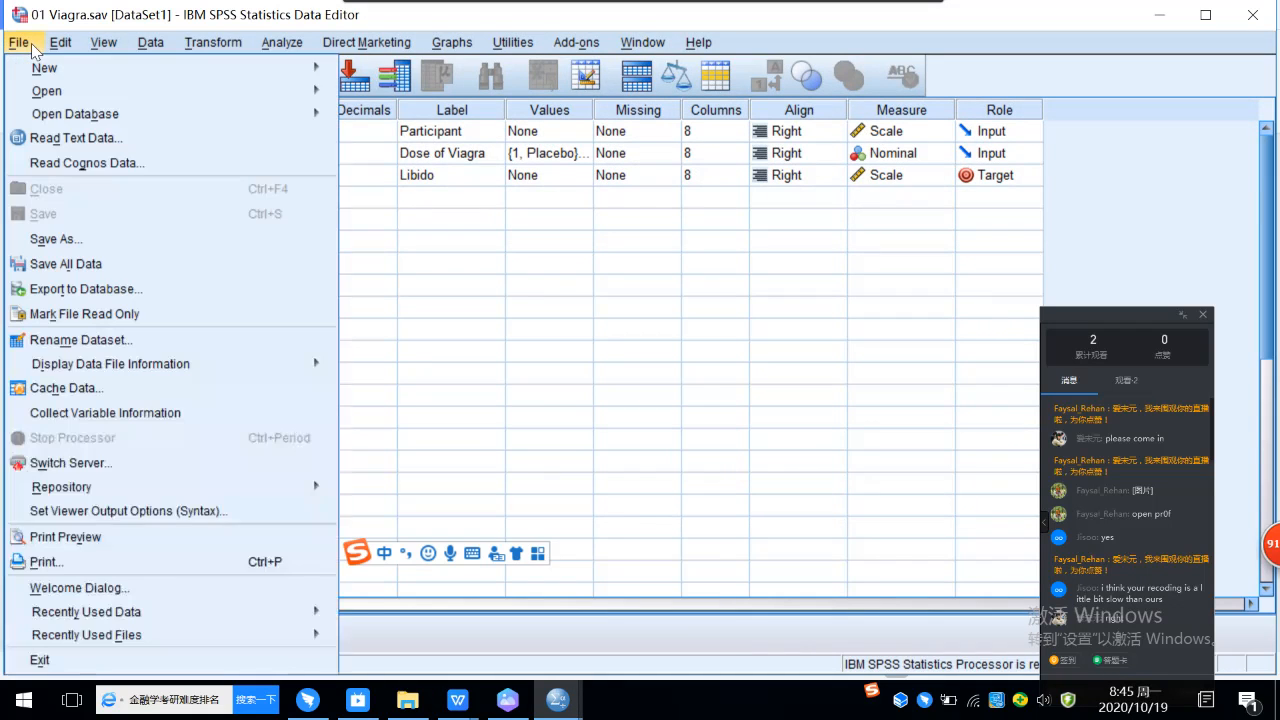
mouse_move(62, 70)
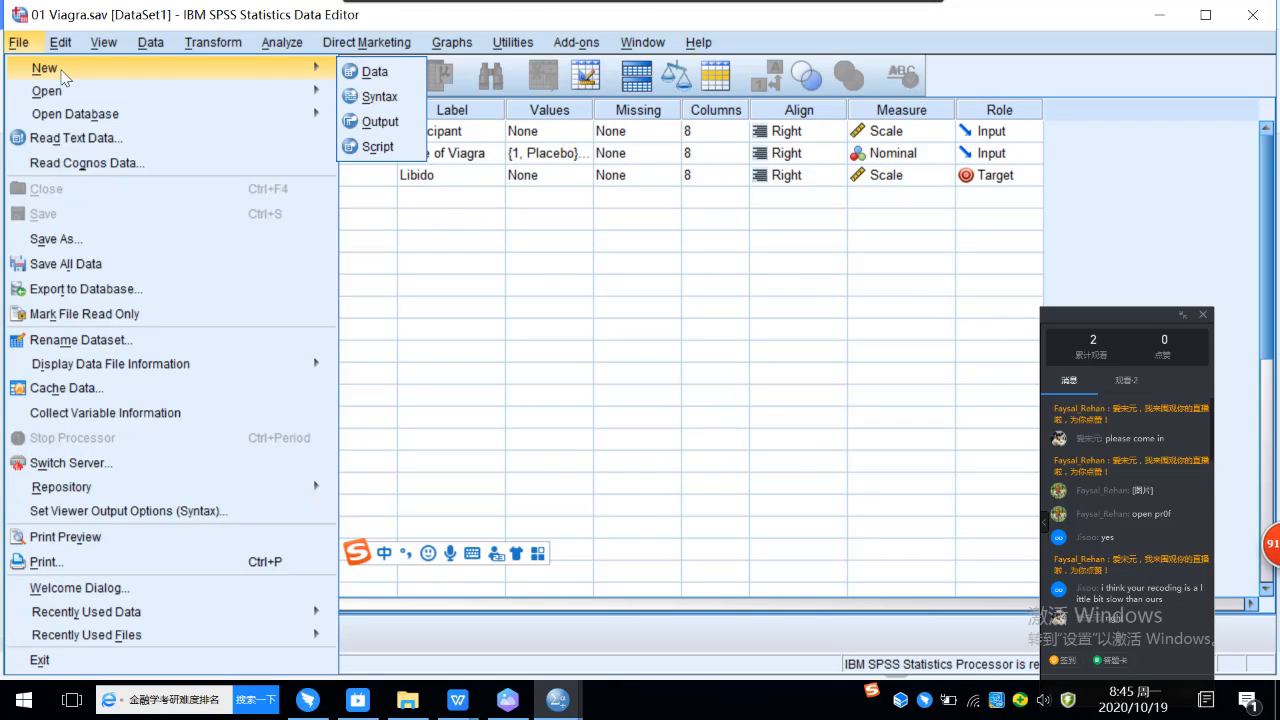
left_click(370, 72)
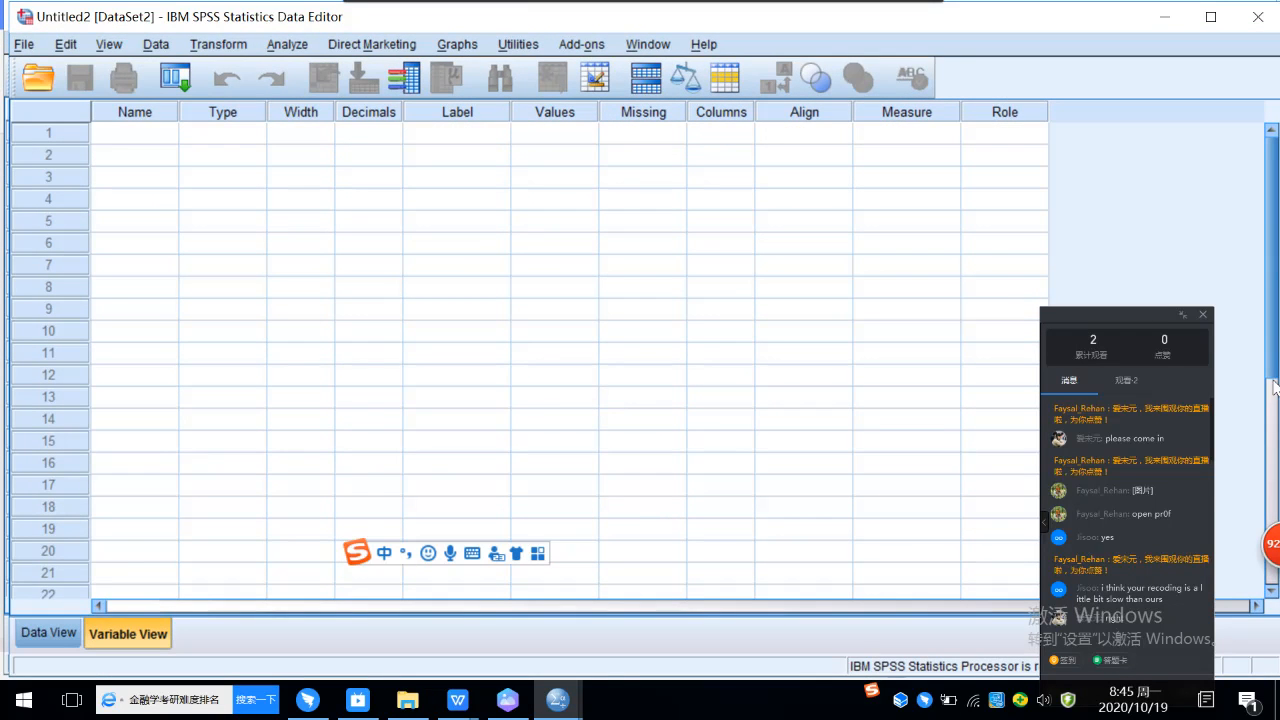
left_click(146, 141)
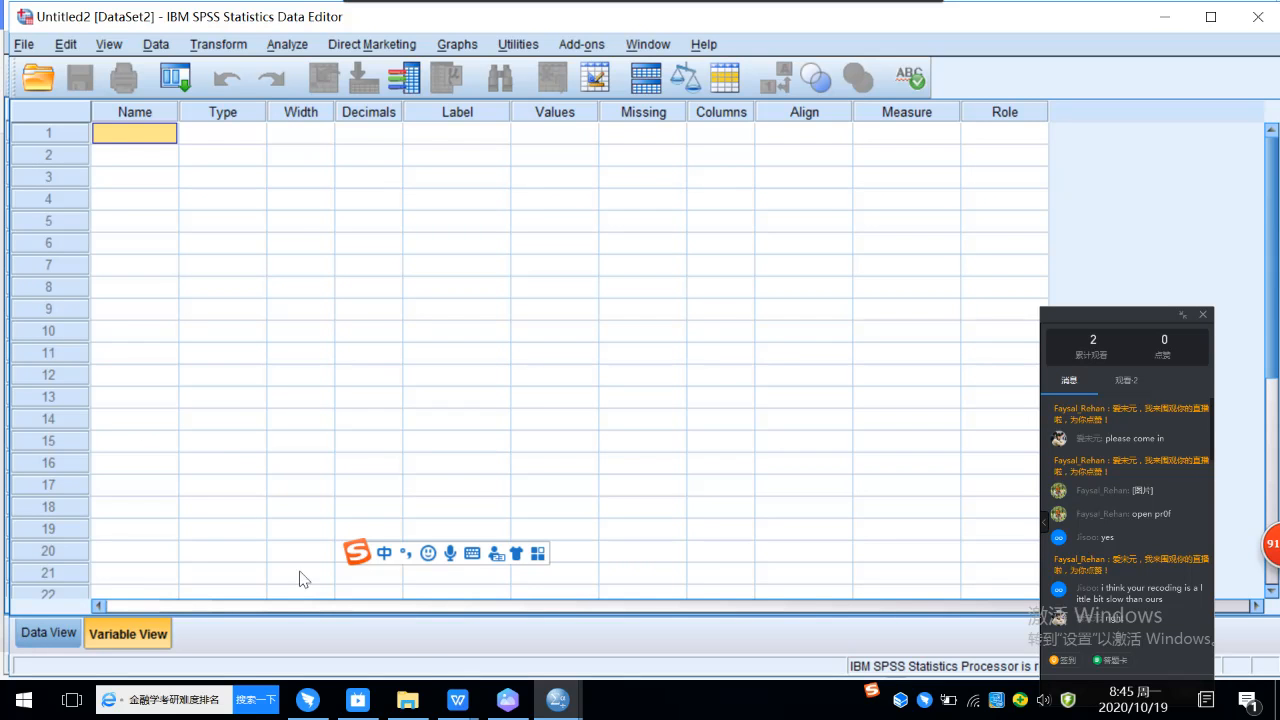
Step: Return to the Assignment 2 Word document and point out the number list in the quartile question
mouse_move(463, 707)
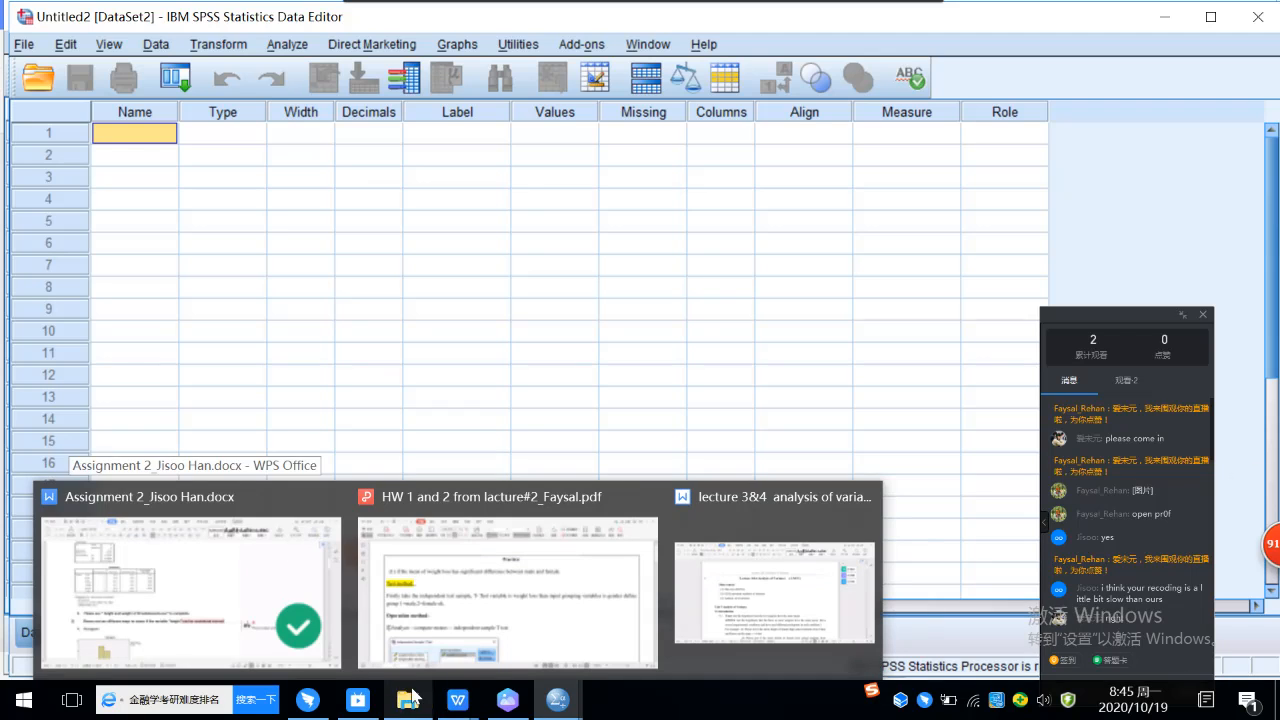
mouse_move(231, 611)
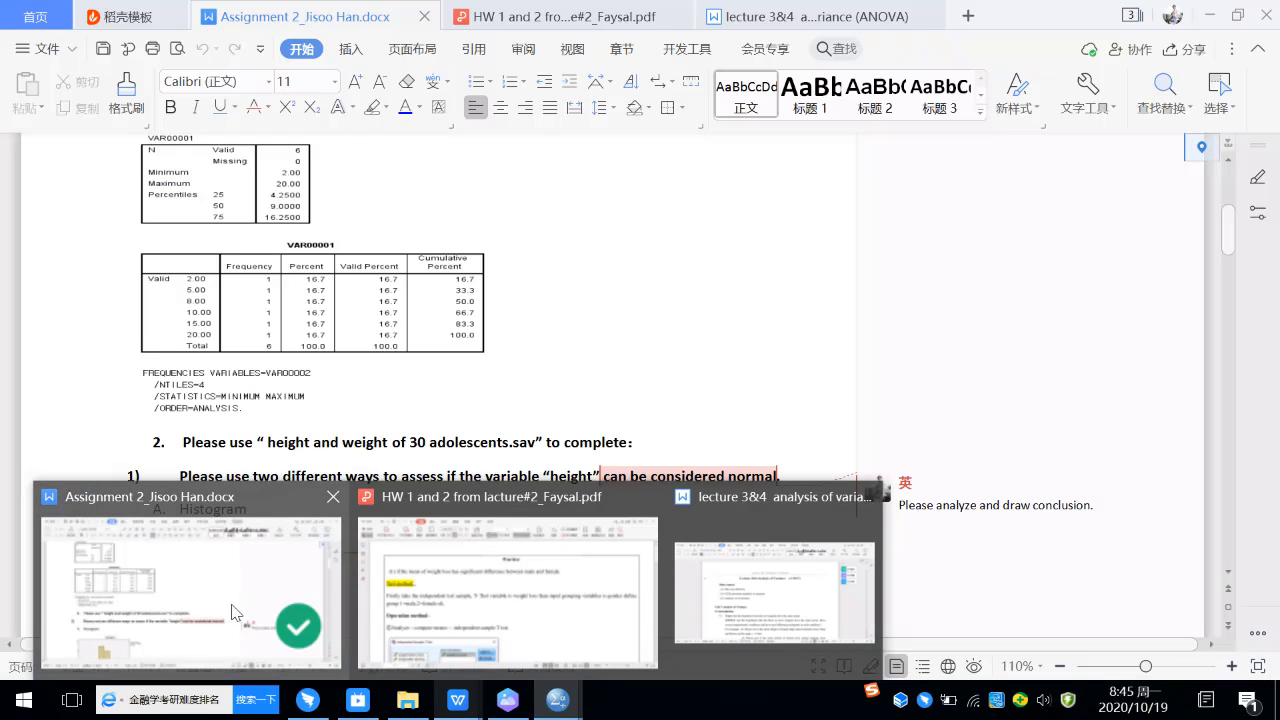
left_click(231, 611)
scroll(715, 375, "up", 5)
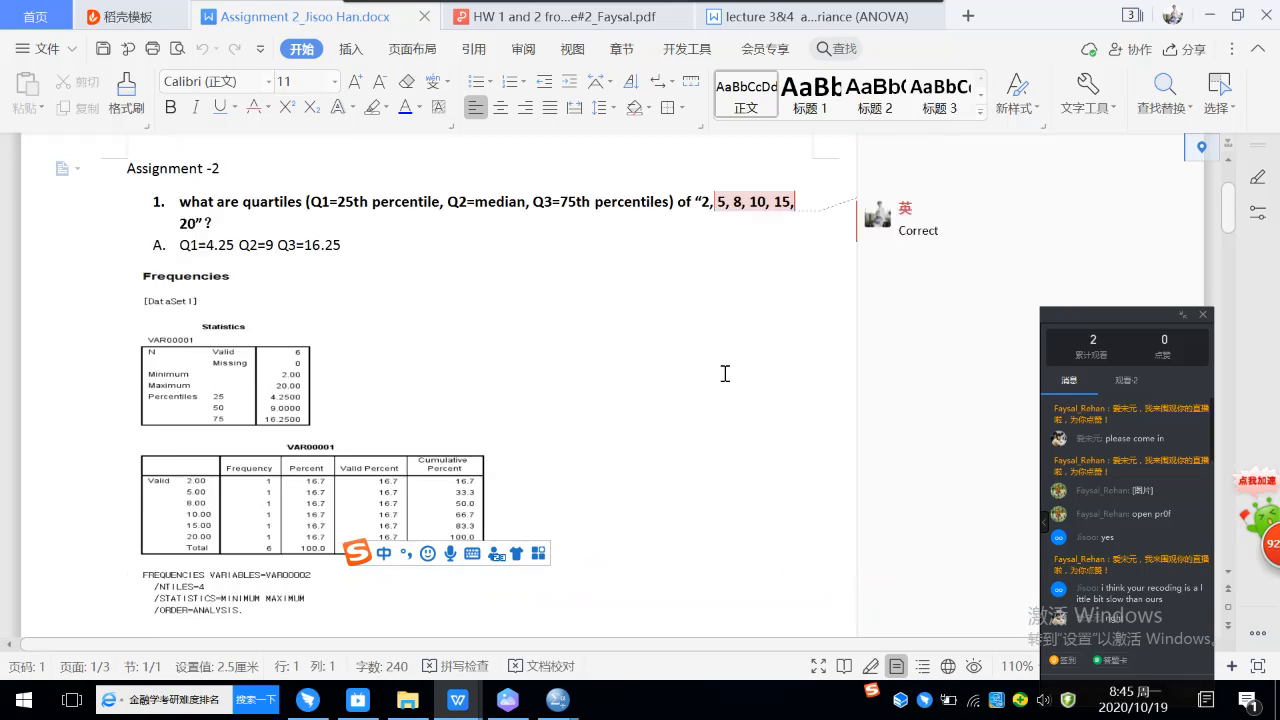
left_click_drag(703, 302, 777, 302)
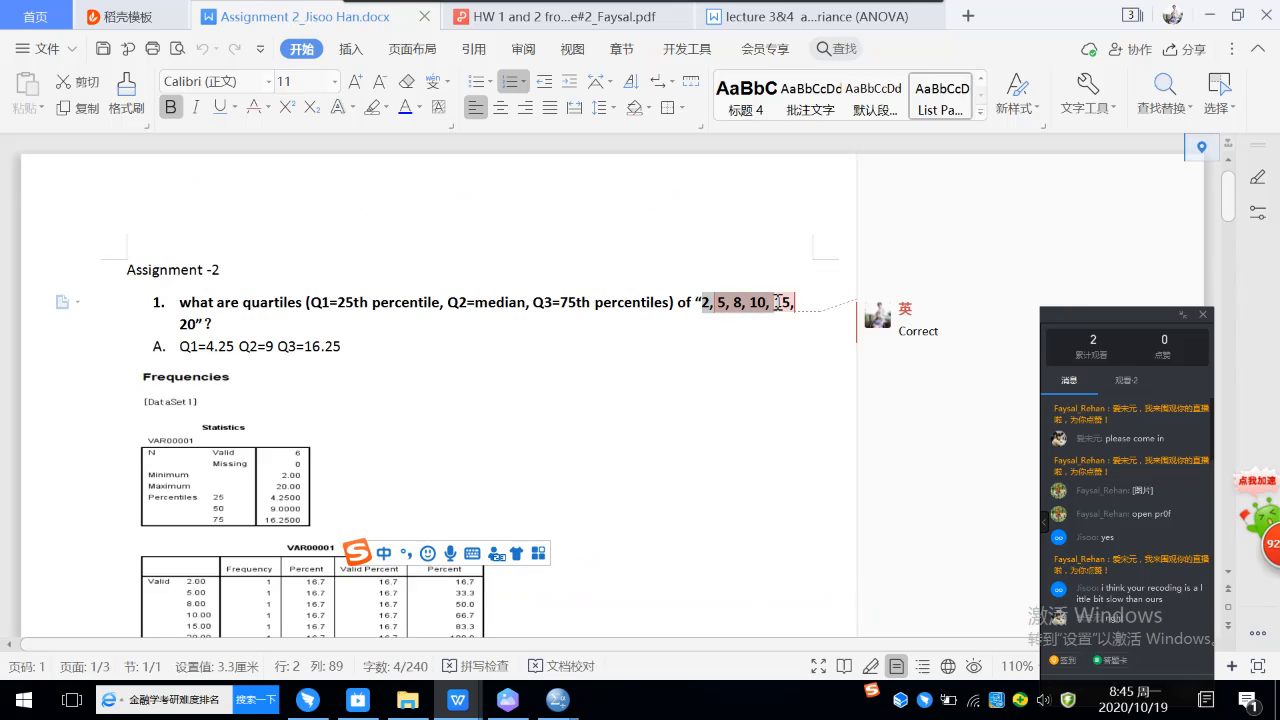
left_click(718, 319)
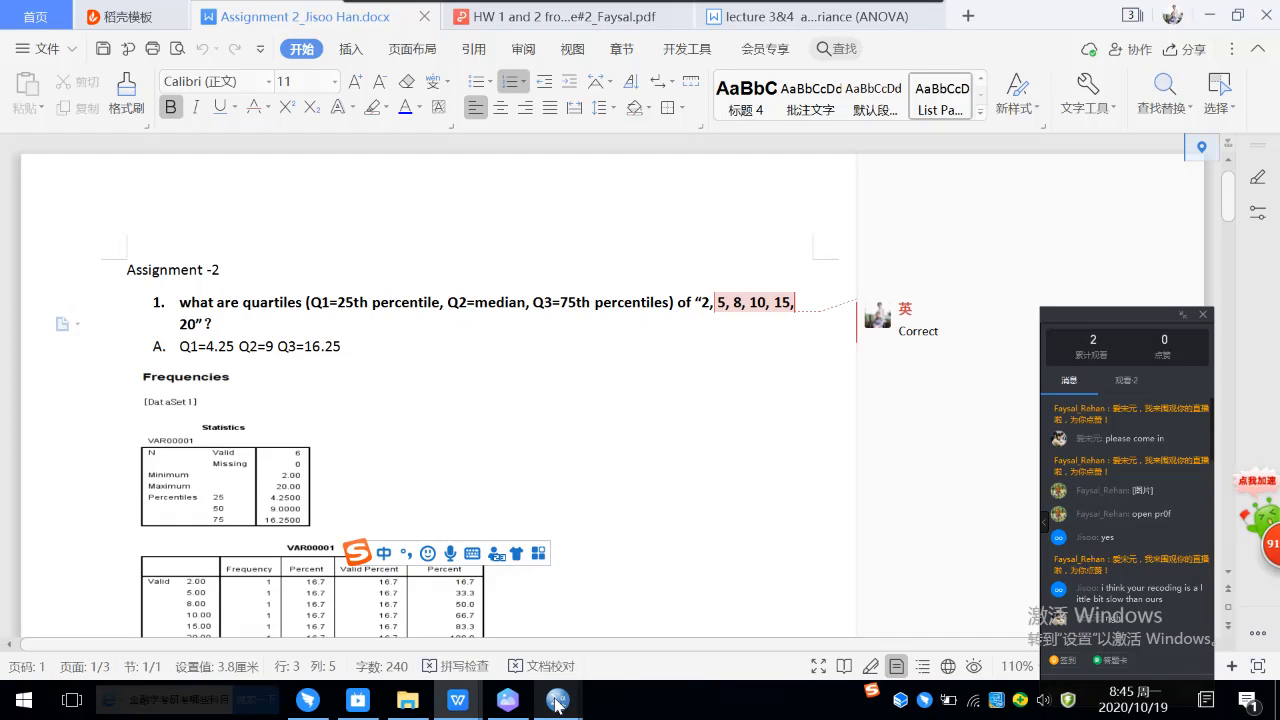
Step: Switch back to the new SPSS dataset and enter 2, 5, 8, 10, 15 and 20 down the first data column
mouse_move(557, 699)
left_click(813, 632)
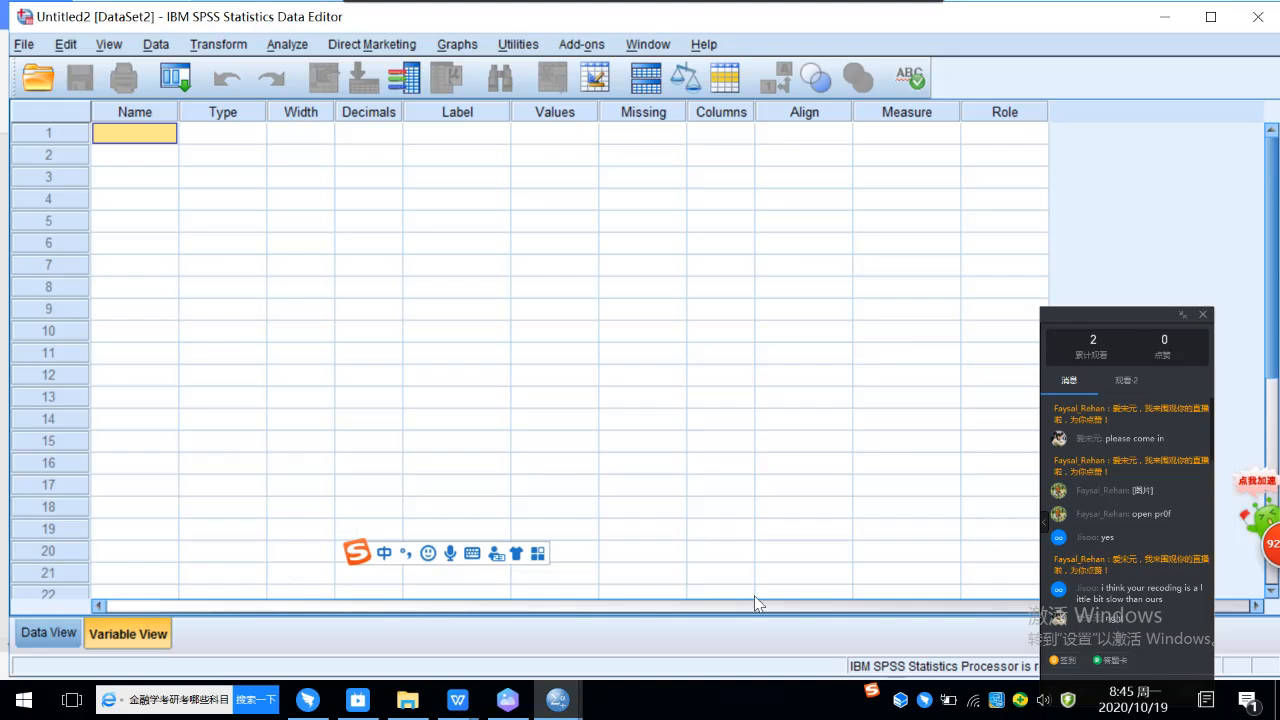
left_click(42, 633)
left_click(157, 160)
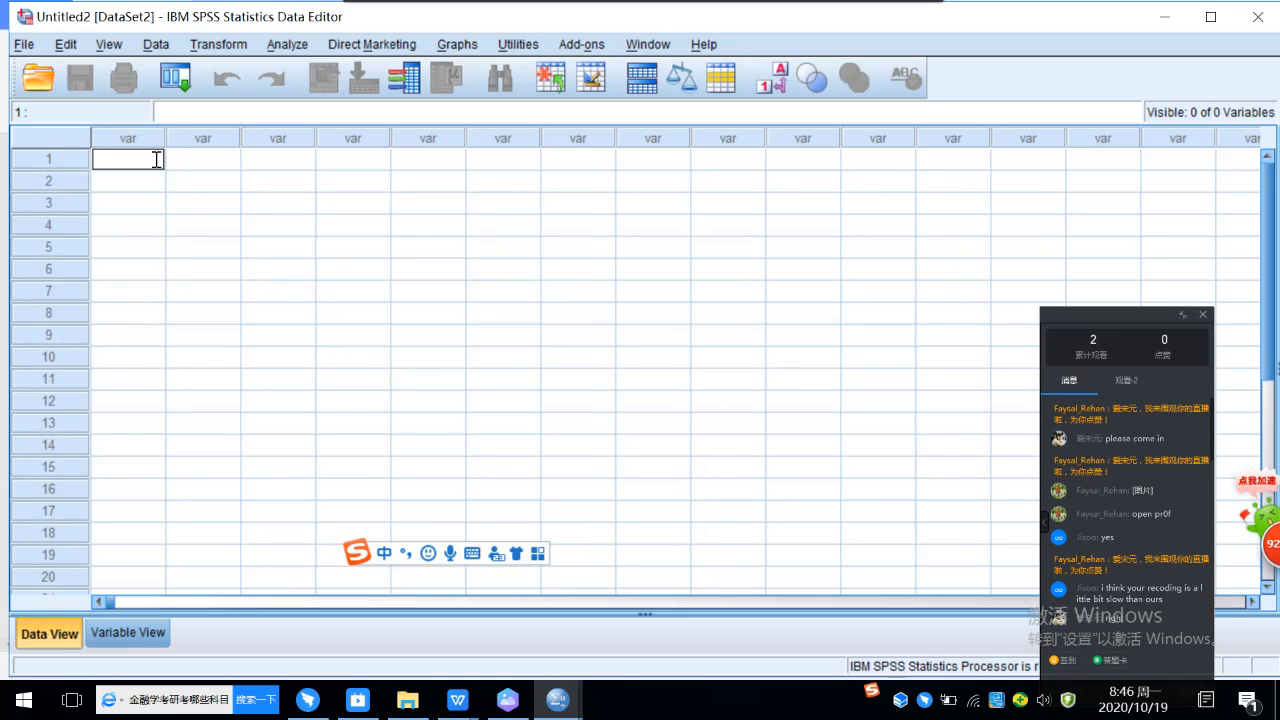
type("2")
left_click(146, 183)
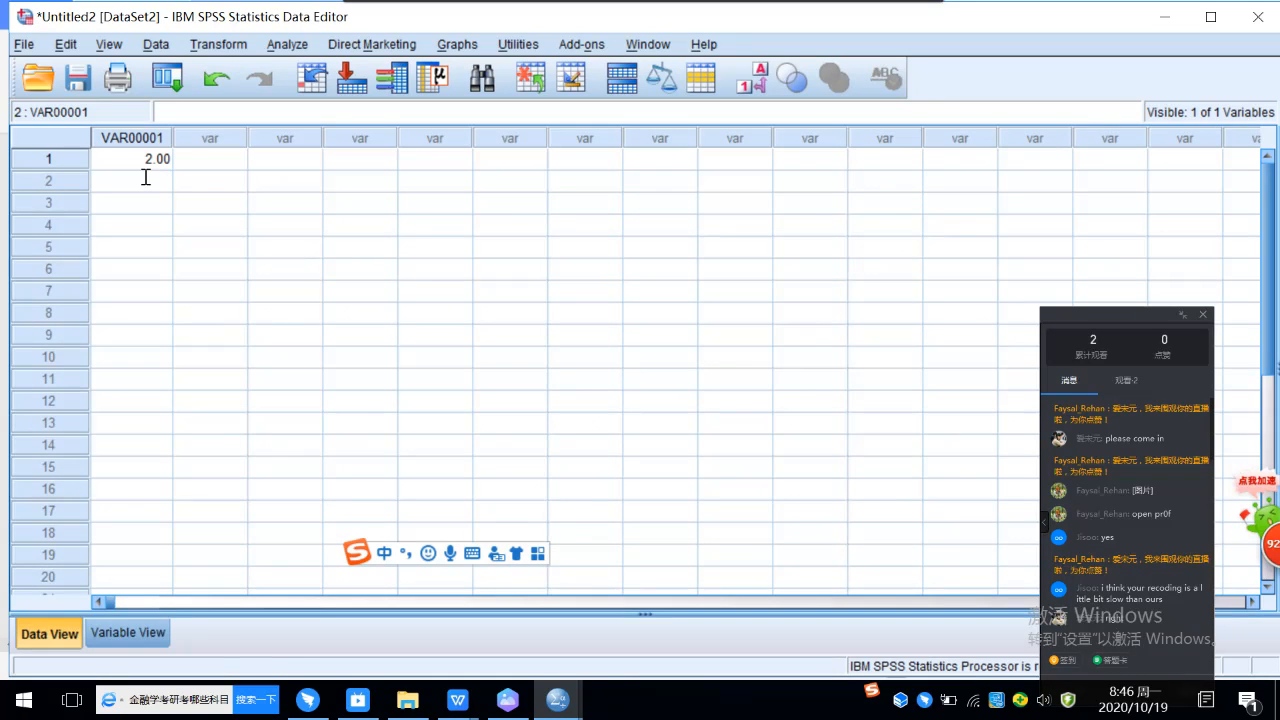
type("5")
left_click(147, 203)
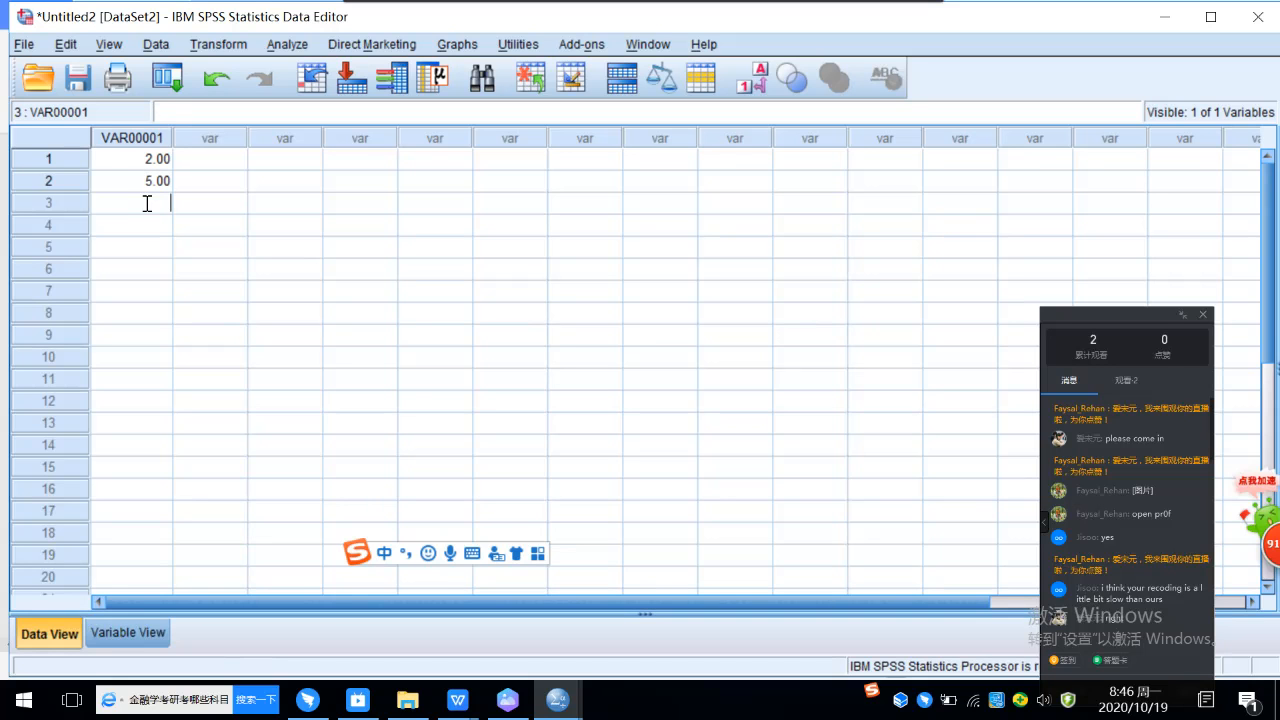
type("8")
left_click(150, 224)
type("10")
left_click(152, 247)
type("15")
left_click(160, 269)
type("20")
left_click(161, 290)
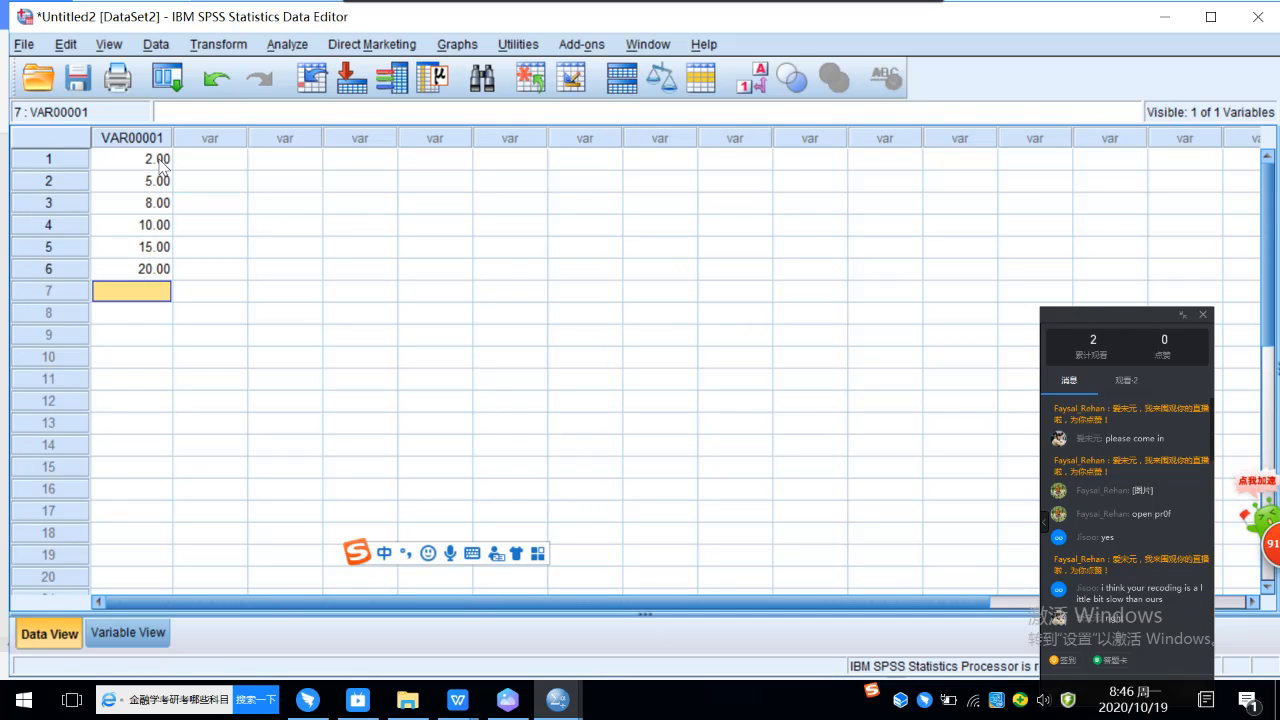
Step: Rename the dataset's only variable to x
left_click(133, 640)
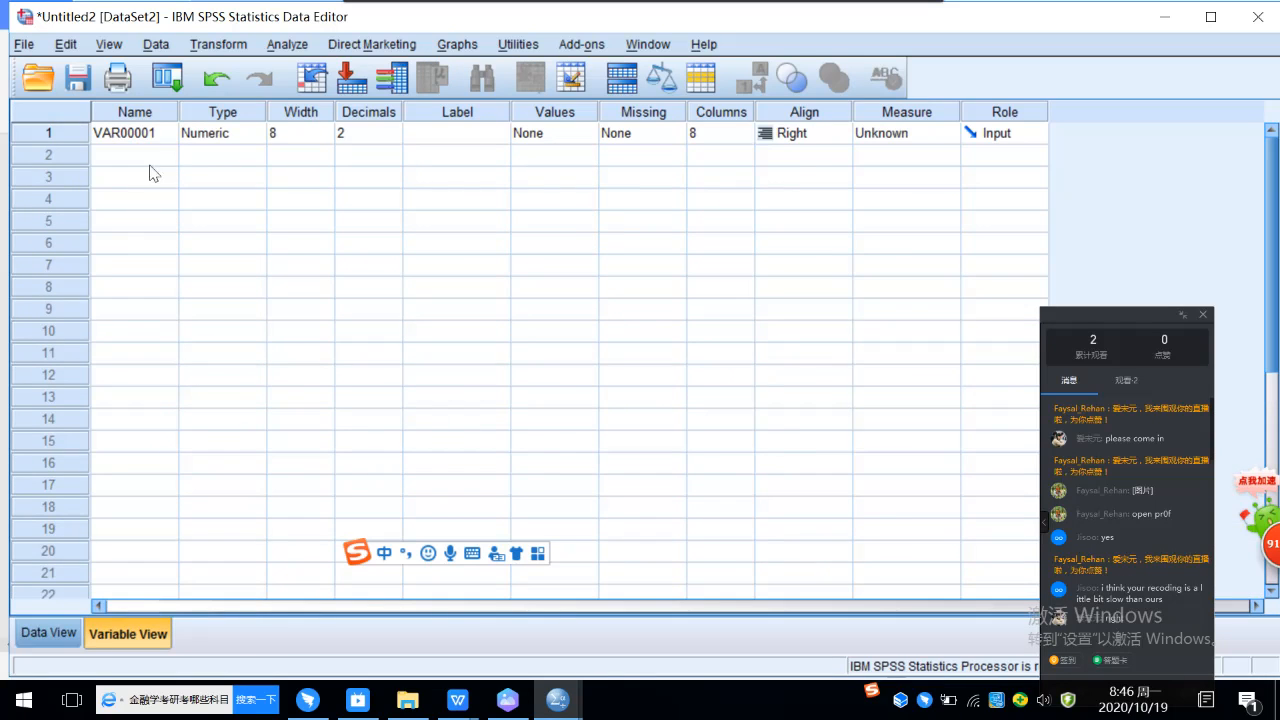
left_click(160, 133)
left_click_drag(161, 133, 80, 131)
type("x")
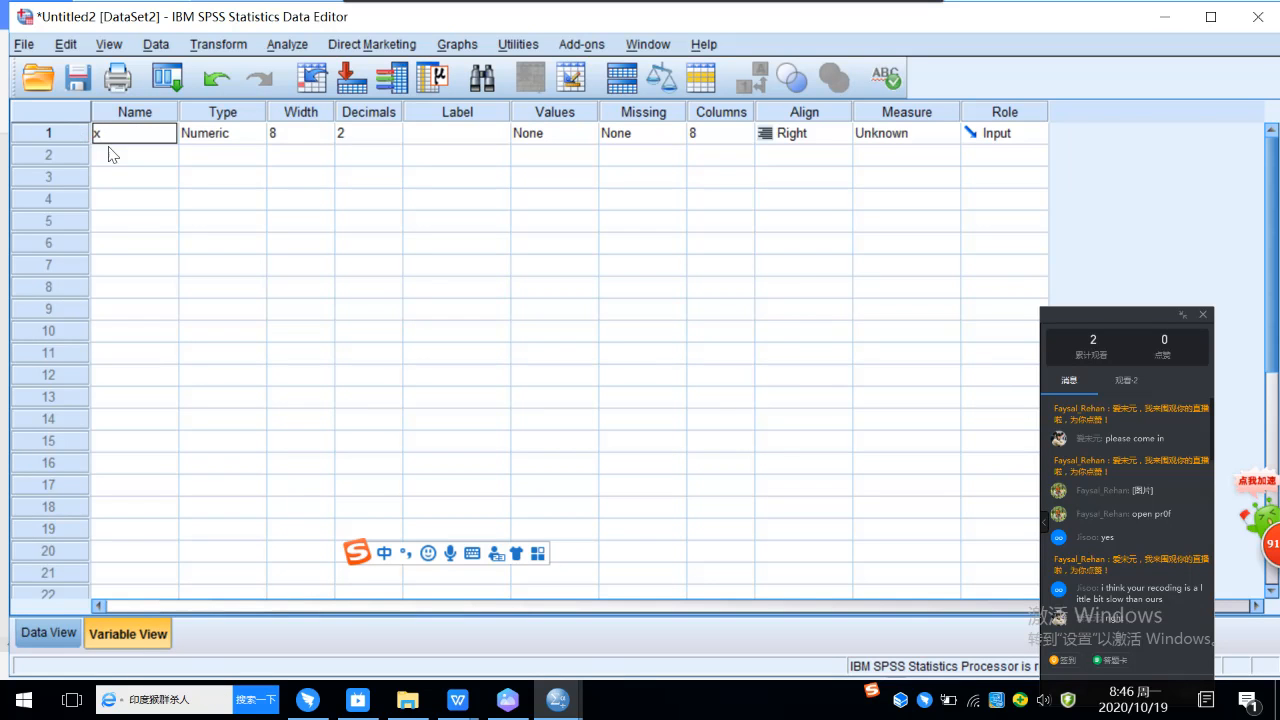
left_click(148, 158)
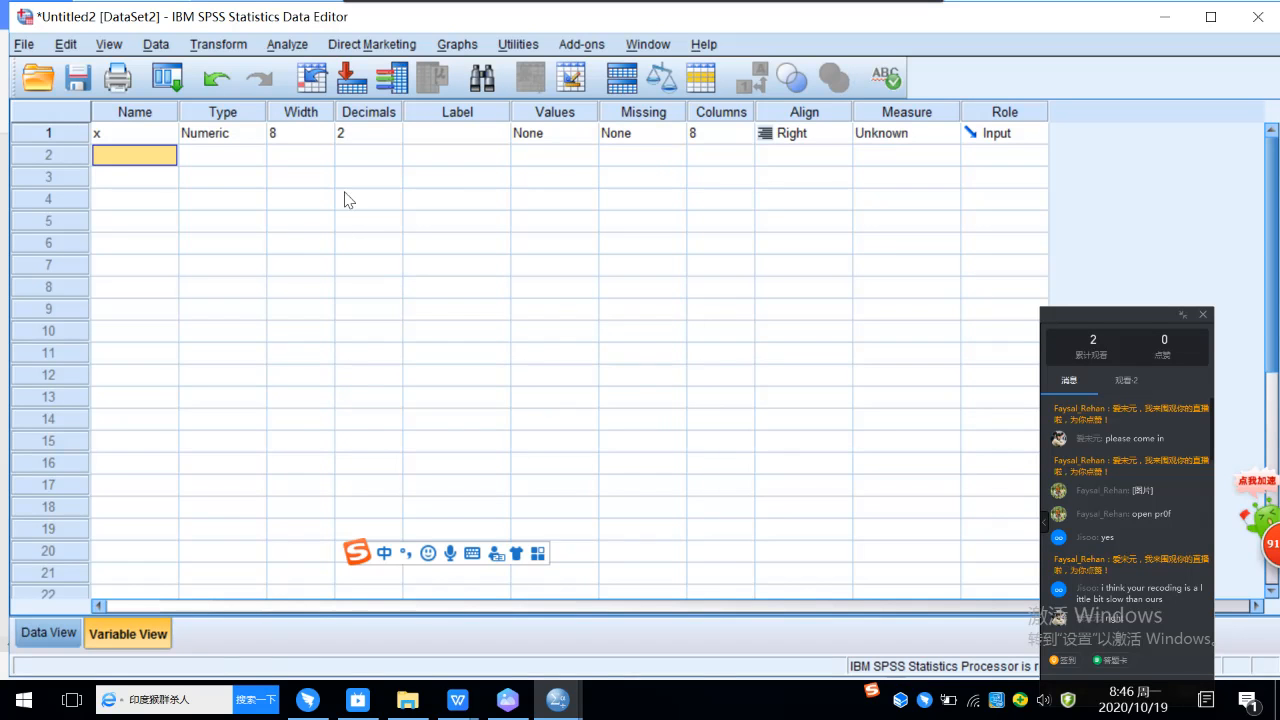
Step: Set variable x to 0 decimals and its measurement level to Scale
left_click(371, 137)
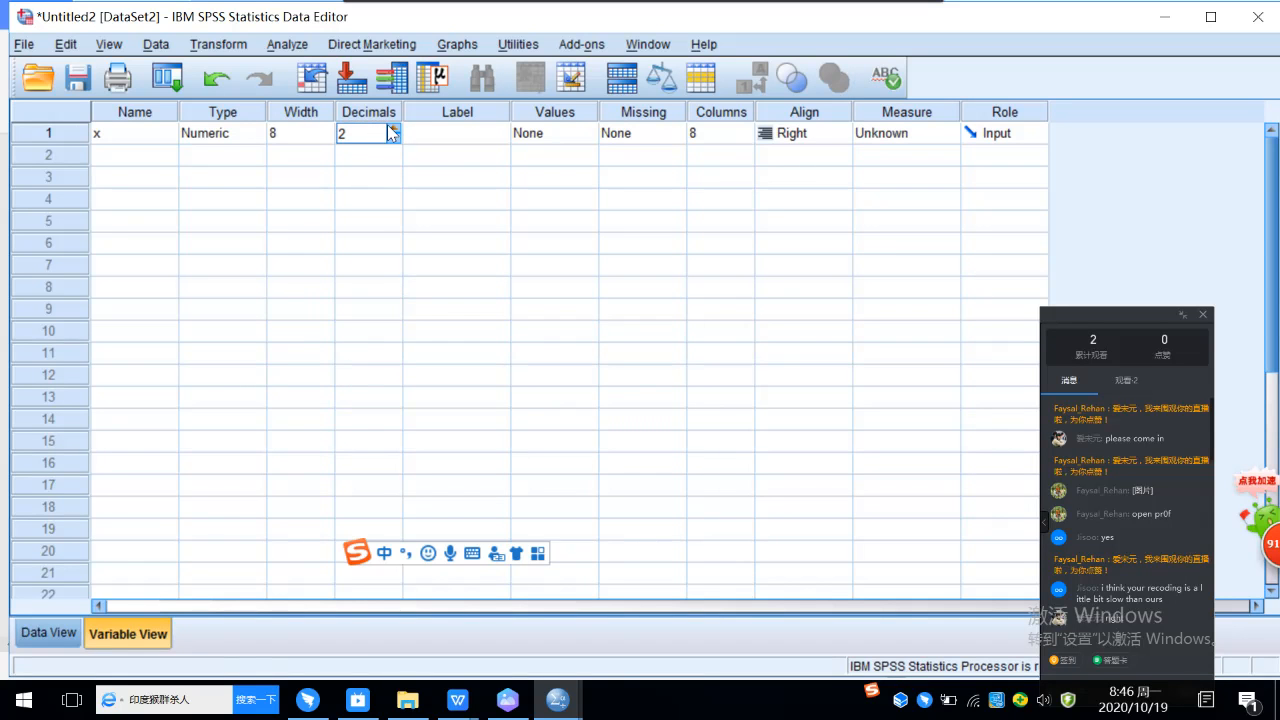
left_click(393, 140)
left_click(898, 140)
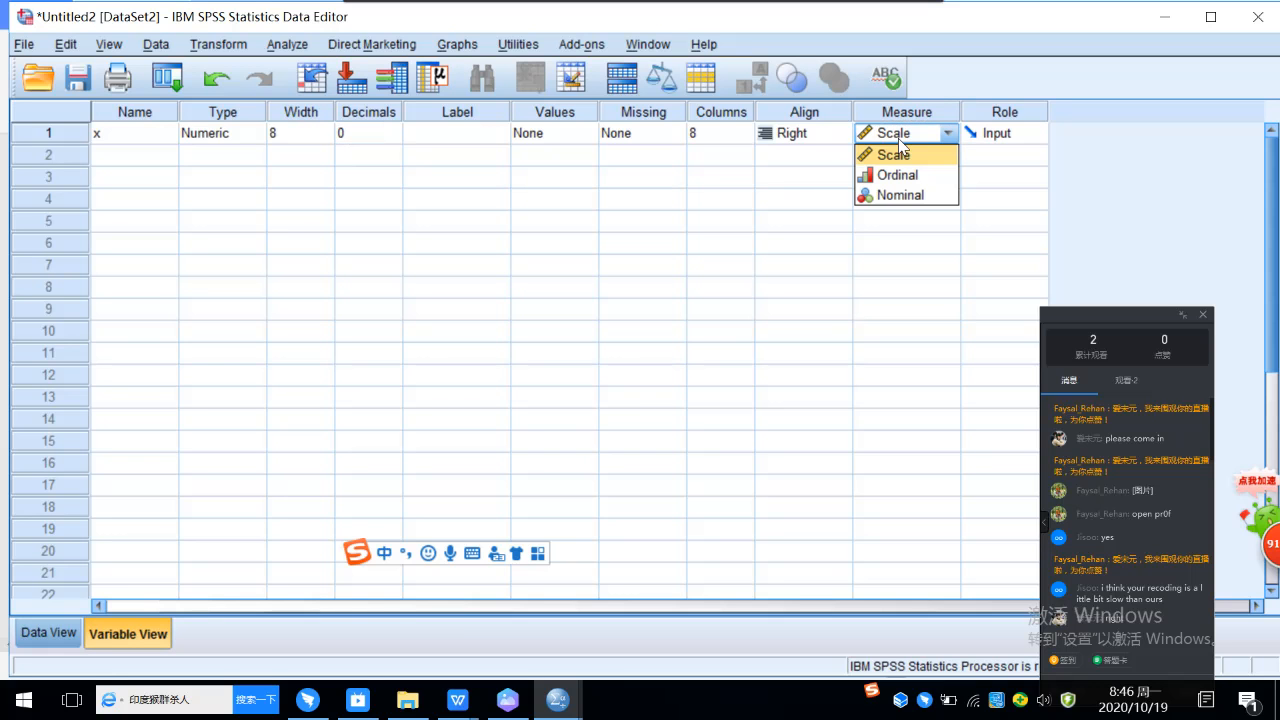
left_click(915, 164)
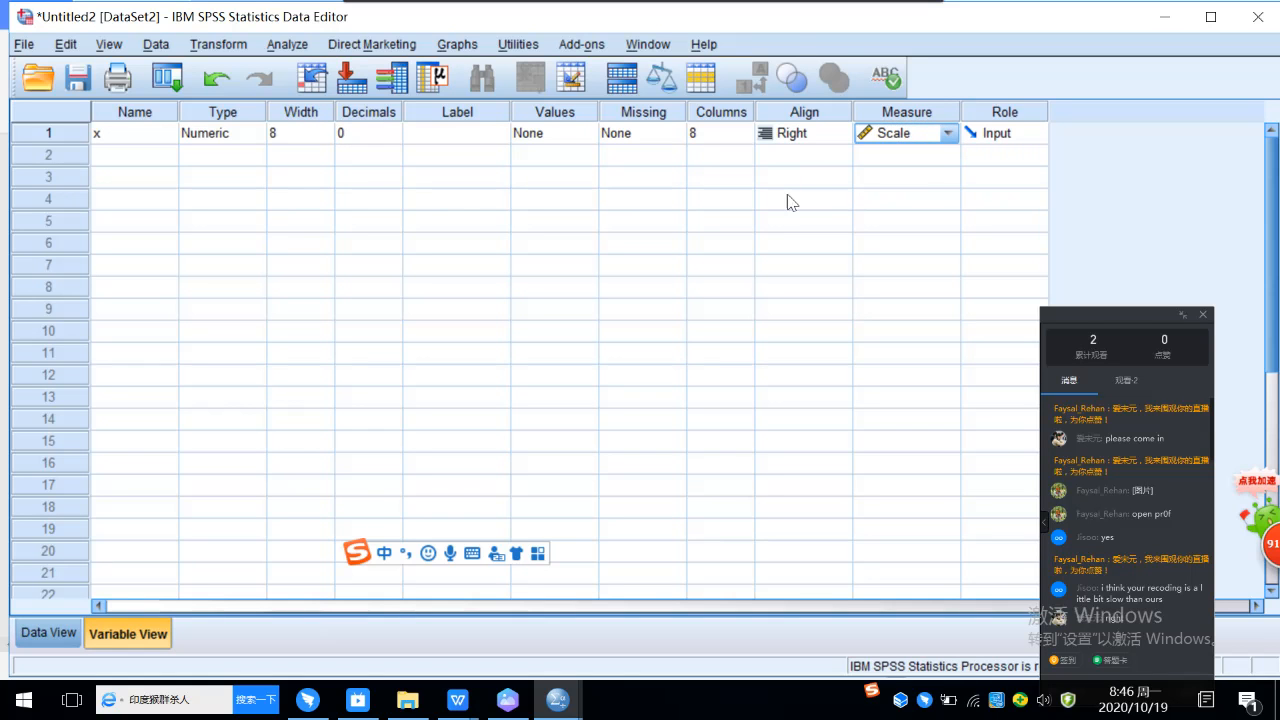
left_click(897, 177)
left_click(192, 200)
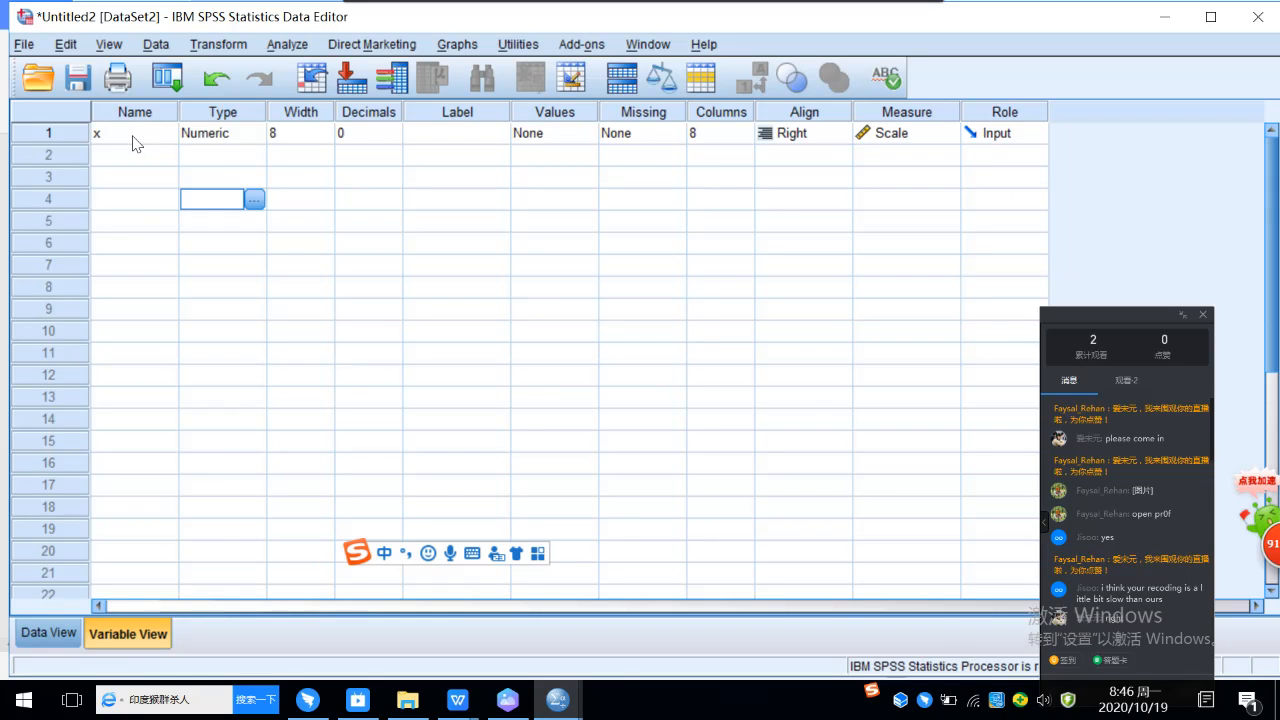
Step: Start a Frequencies analysis from the data sheet and add x as the variable to analyze
left_click(46, 634)
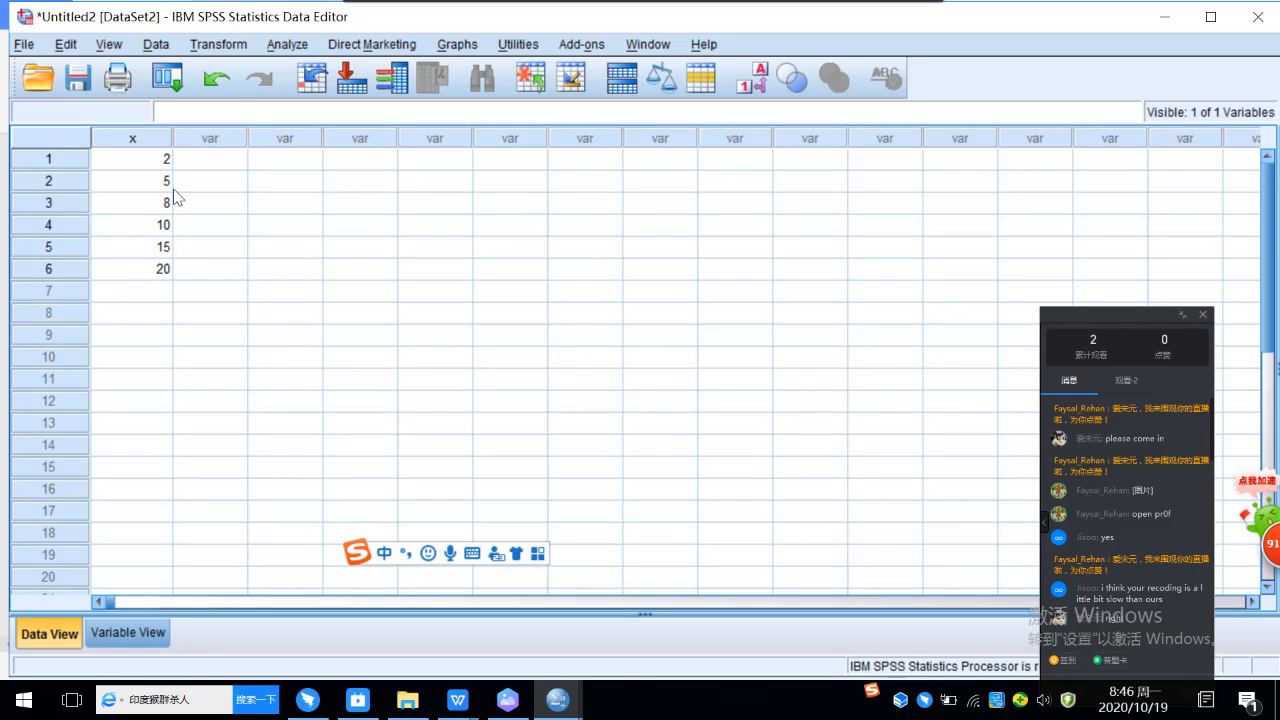
left_click(287, 48)
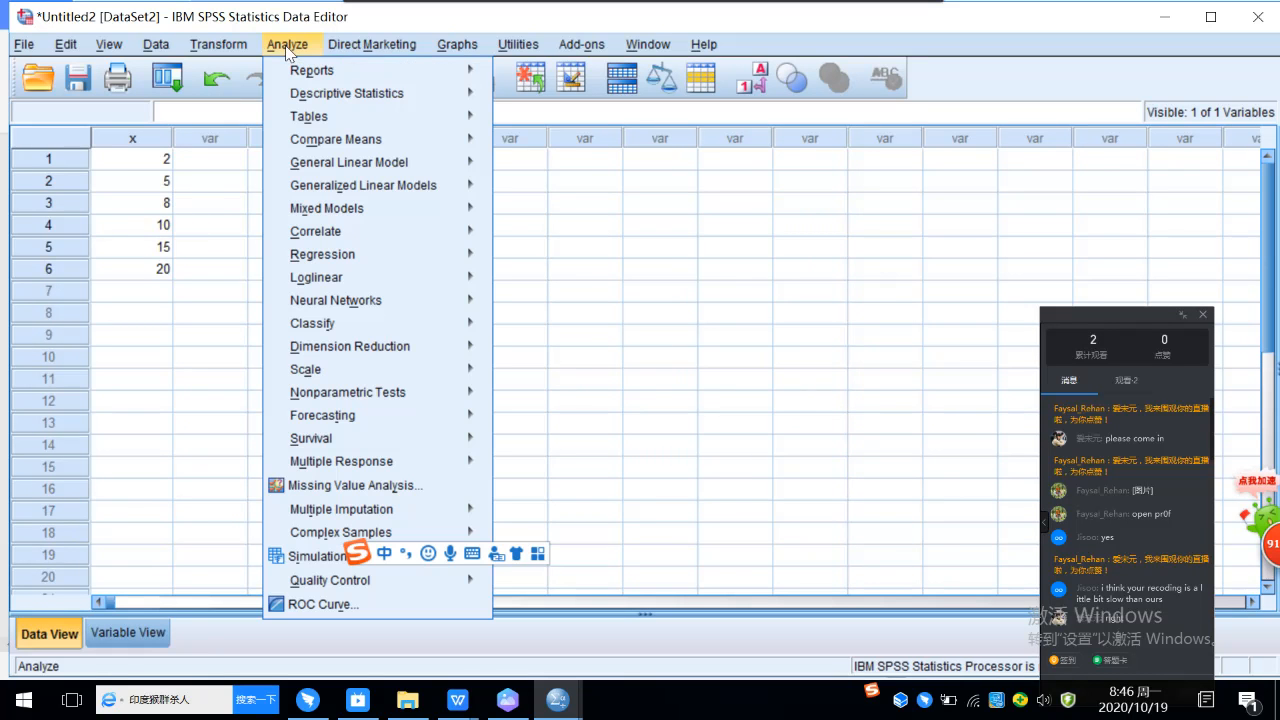
mouse_move(326, 92)
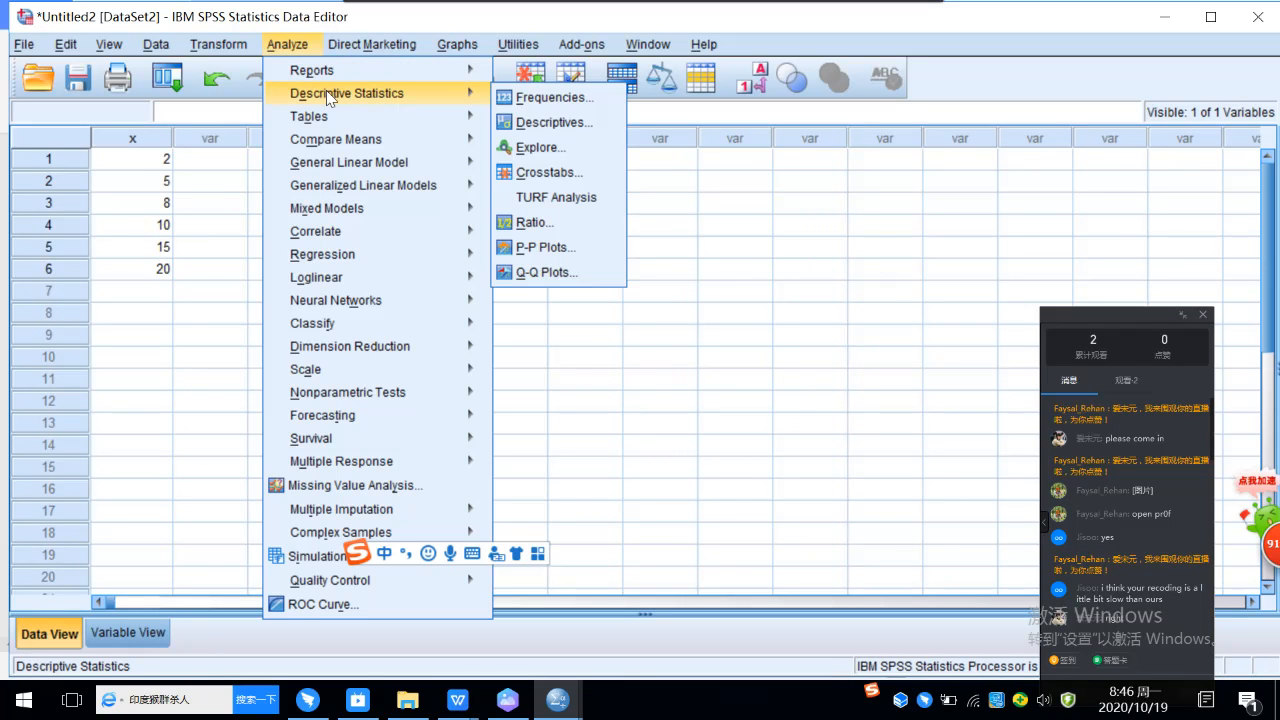
left_click(567, 100)
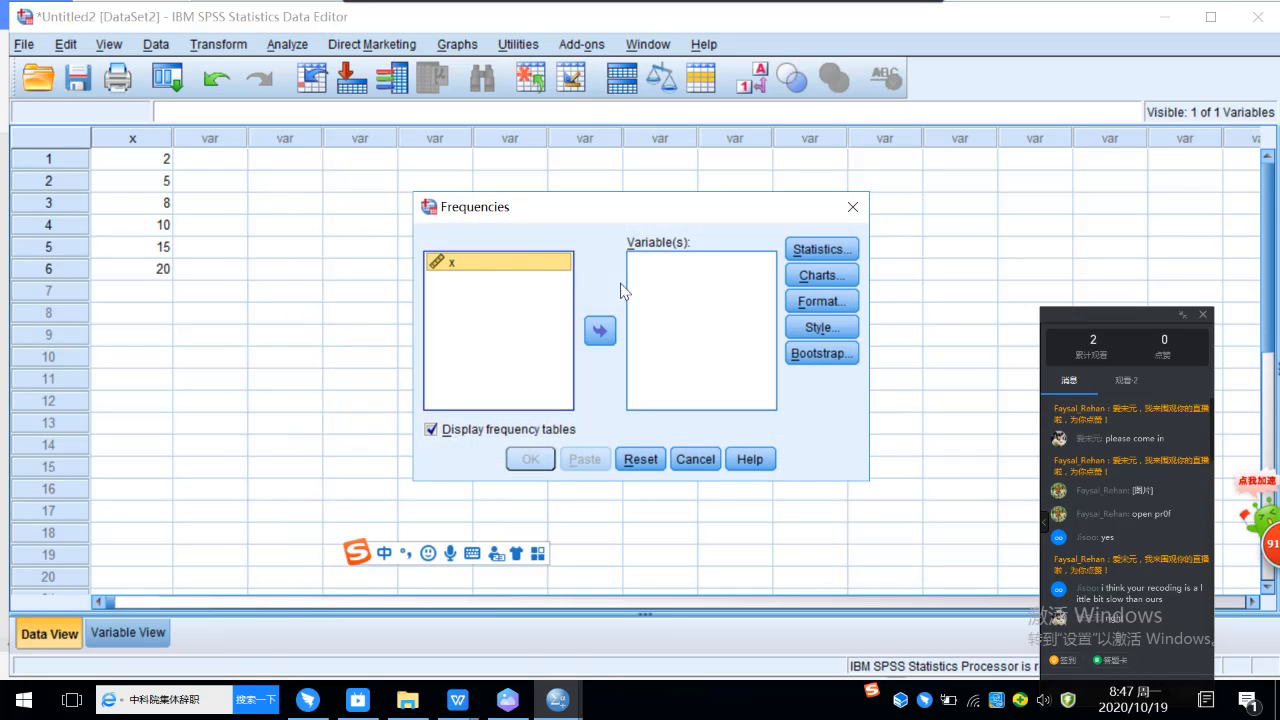
left_click(600, 334)
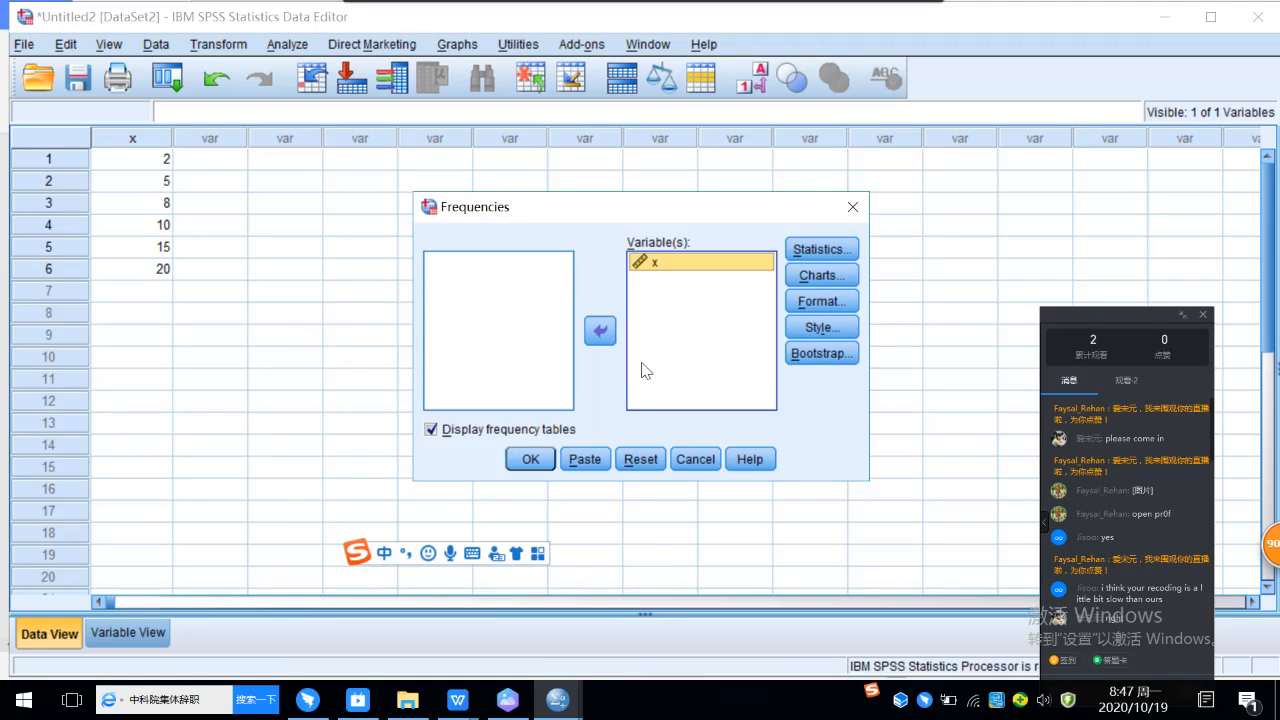
Step: Request Quartiles as the only percentile statistic for the Frequencies analysis, leaving Percentile(s) off
left_click(818, 250)
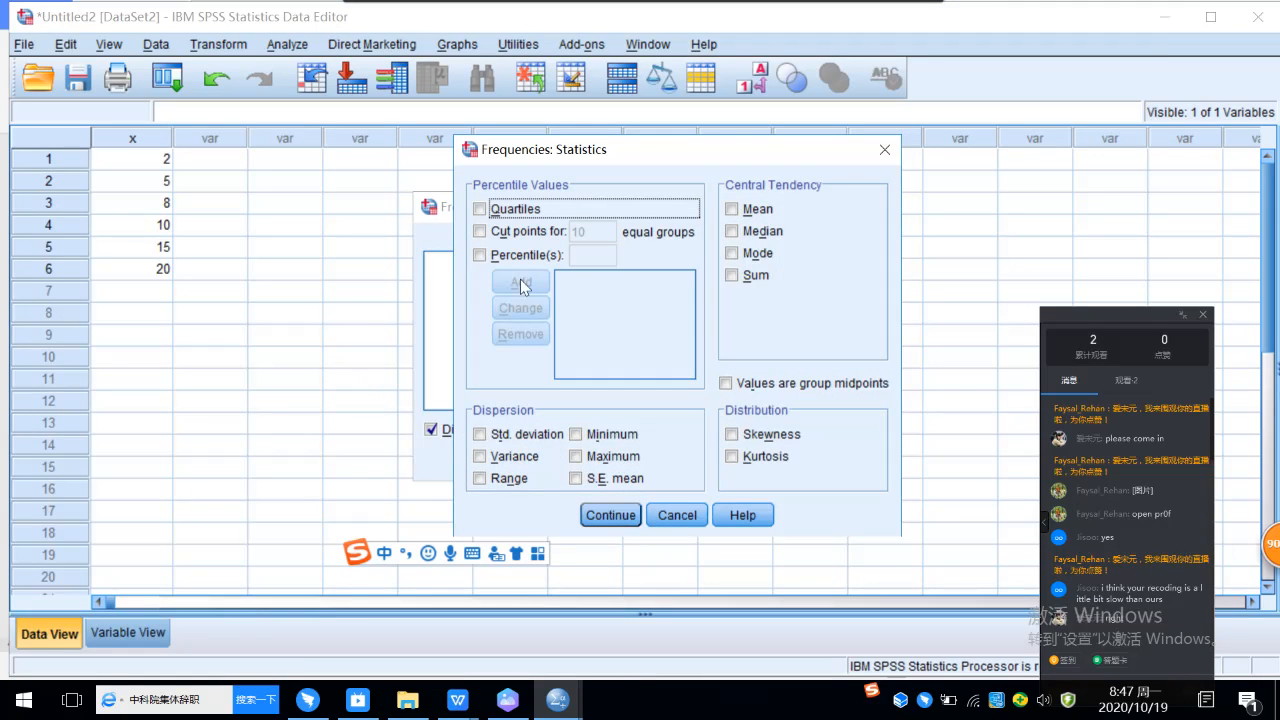
left_click(479, 255)
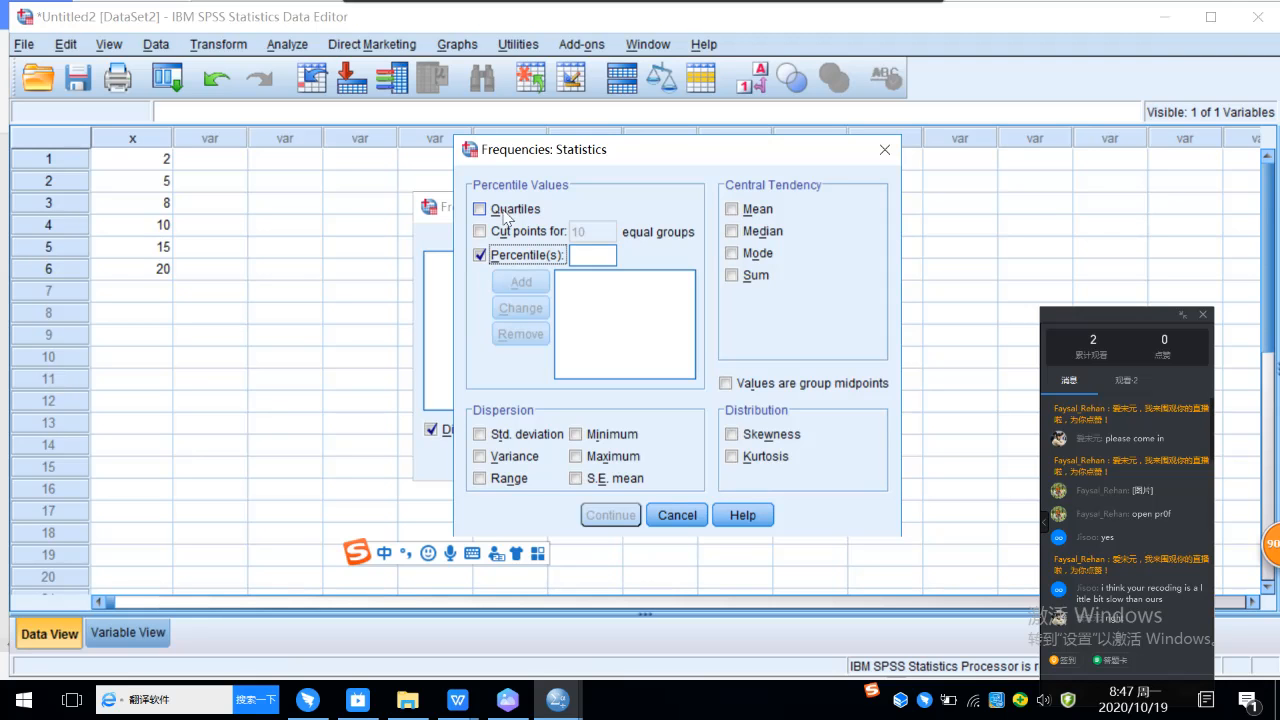
left_click(482, 211)
left_click(489, 259)
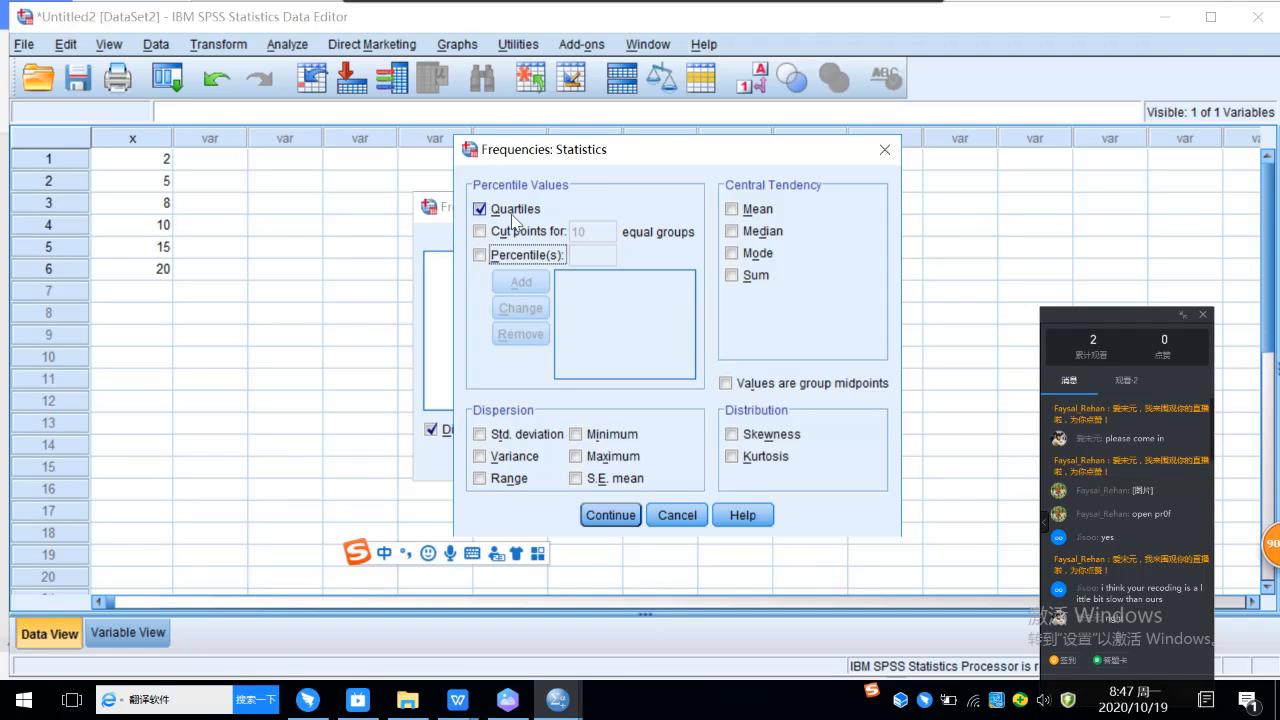
left_click(609, 515)
Step: Run the Frequencies analysis and examine the percentile and frequency tables for x in the output
left_click(530, 459)
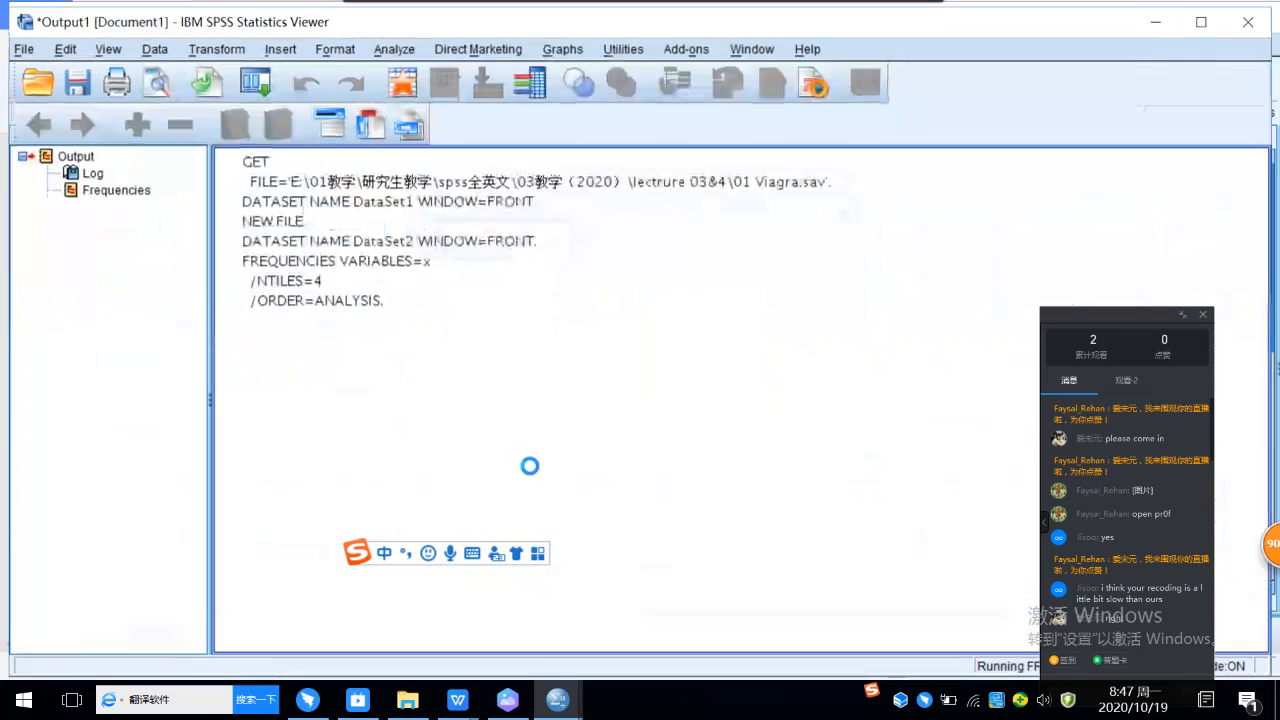
scroll(713, 382, "down", 3)
left_click(432, 332)
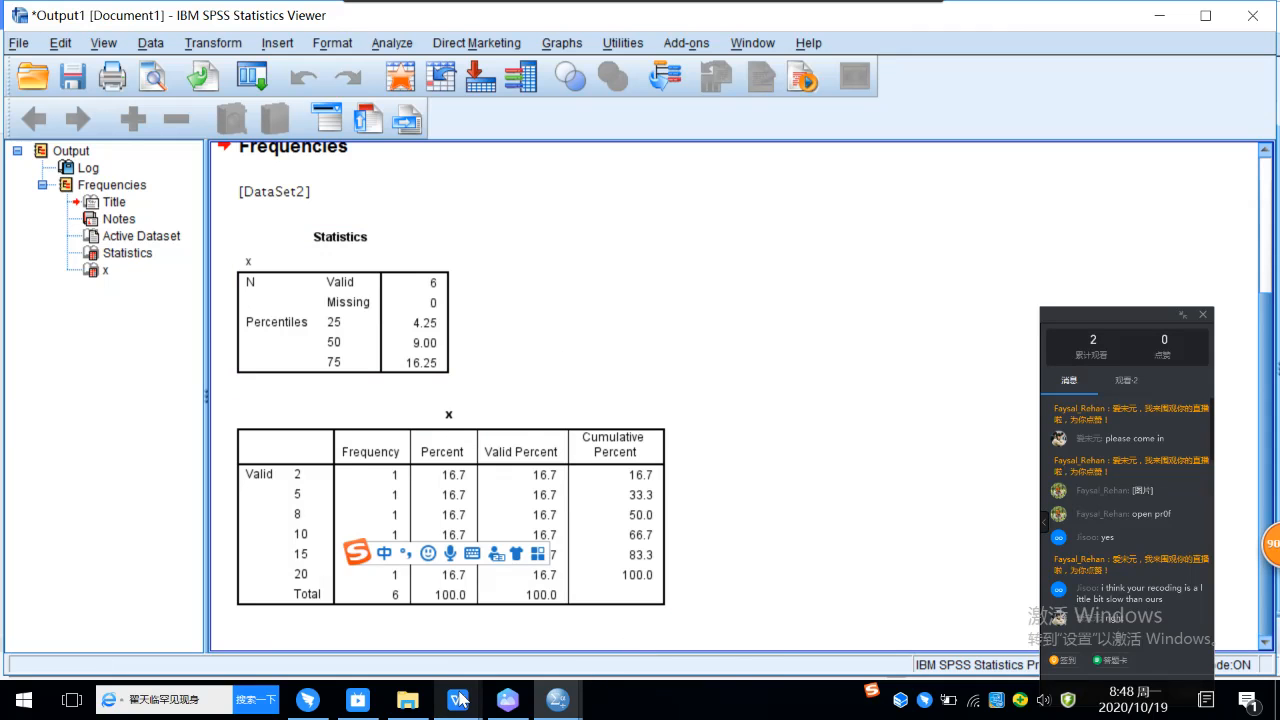
Step: Switch to the student's Assignment 2 document in WPS and review the quartile answer and the height normality question with its histogram
mouse_move(460, 700)
left_click(260, 617)
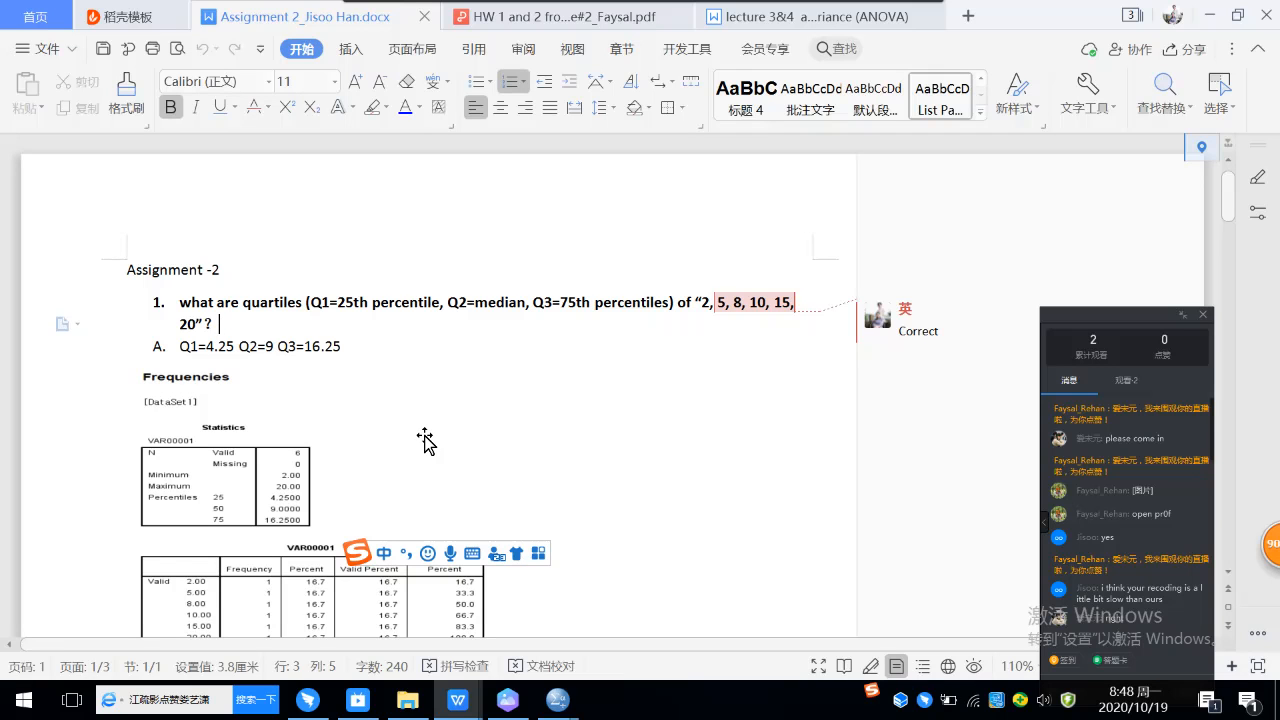
scroll(434, 436, "down", 2)
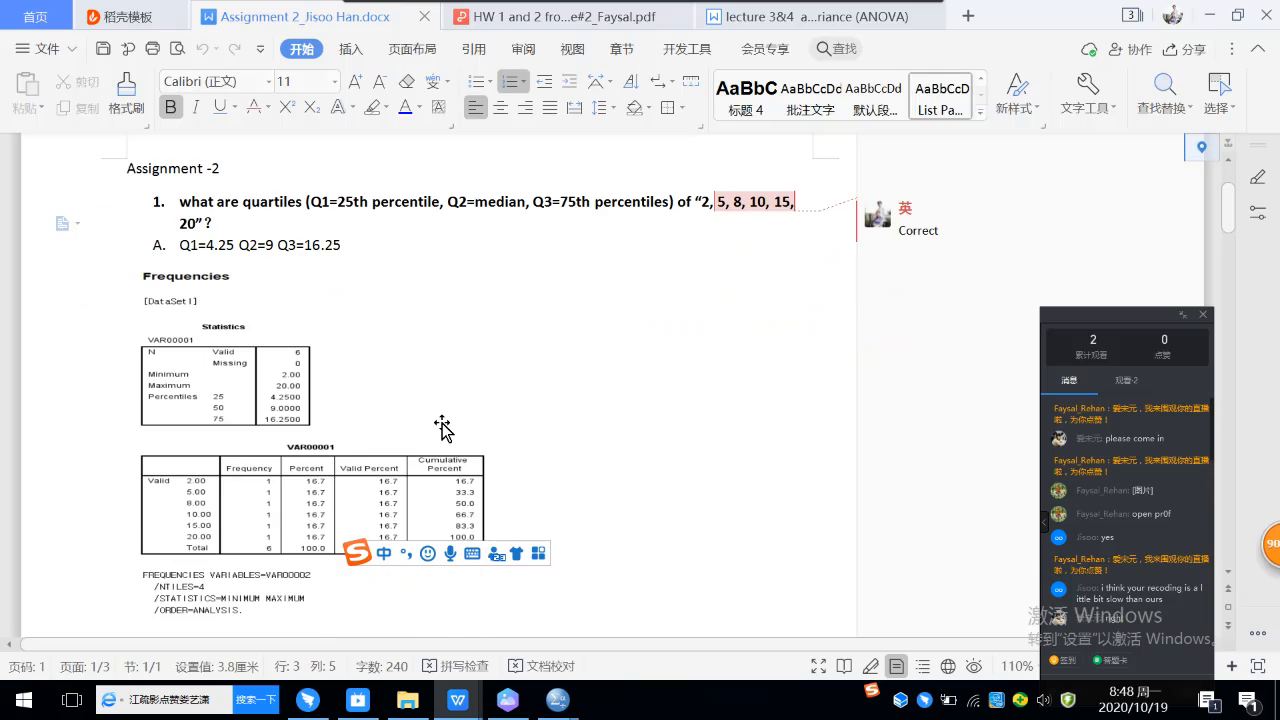
scroll(440, 436, "down", 3)
scroll(466, 414, "down", 4)
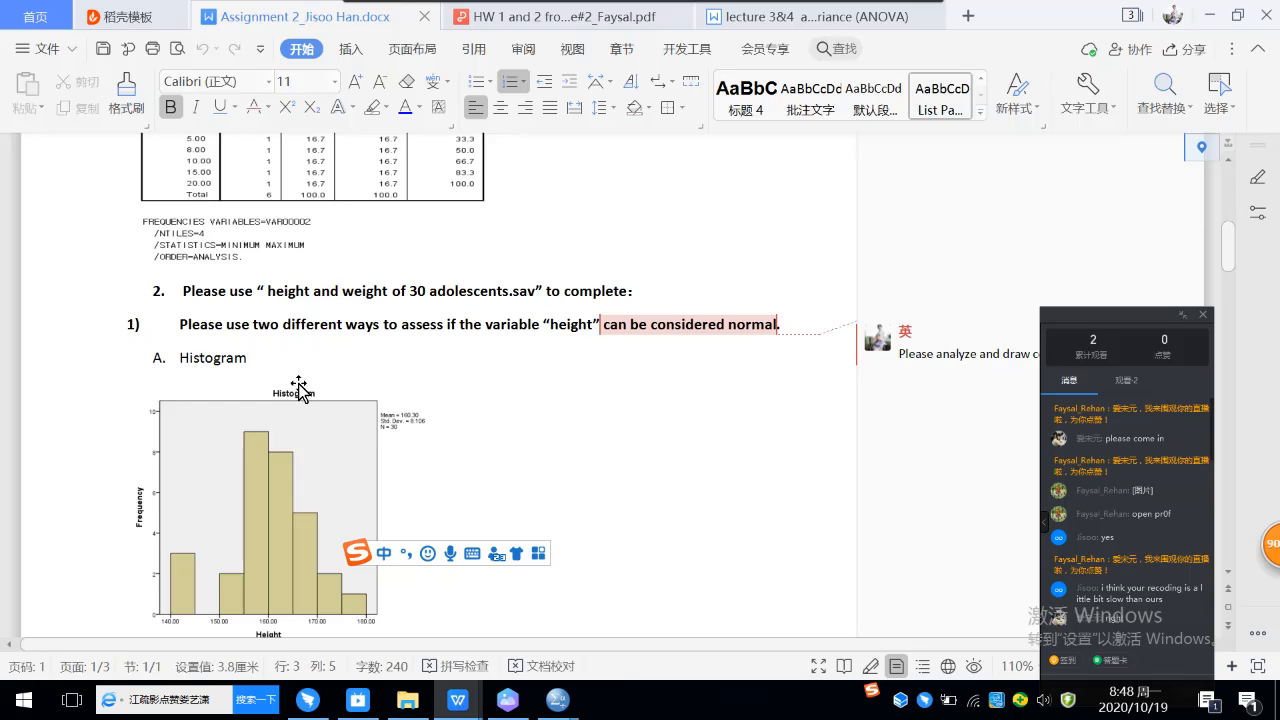
scroll(305, 390, "down", 1)
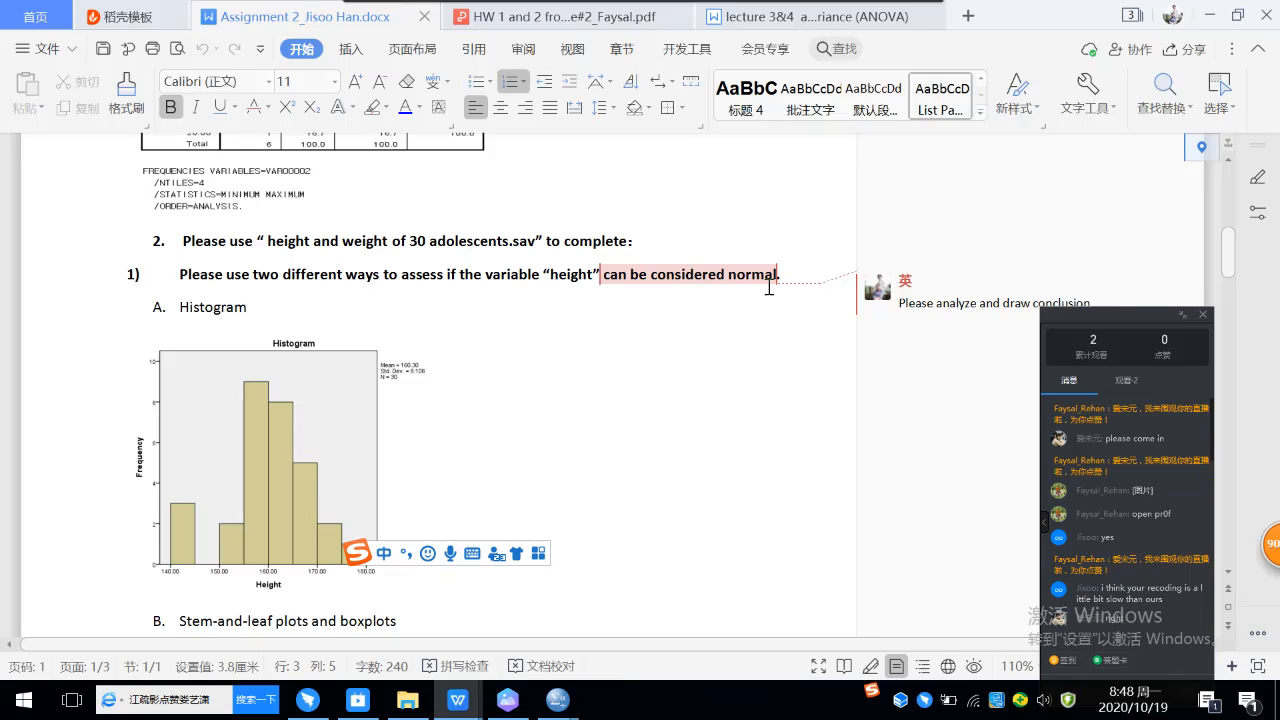
Step: Open the data file "01 Height and Weight of 30 adolescents.Sav.sav" from the lecture 2 folder in File Explorer
mouse_move(407, 700)
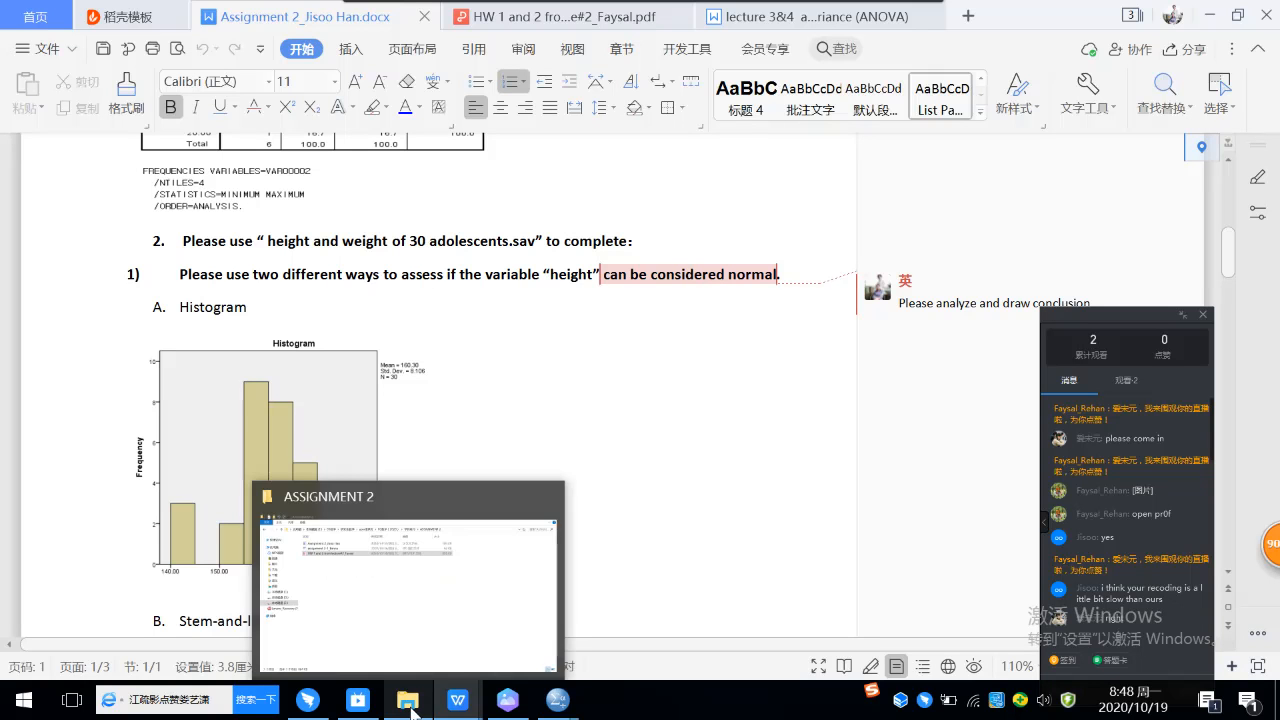
left_click(415, 657)
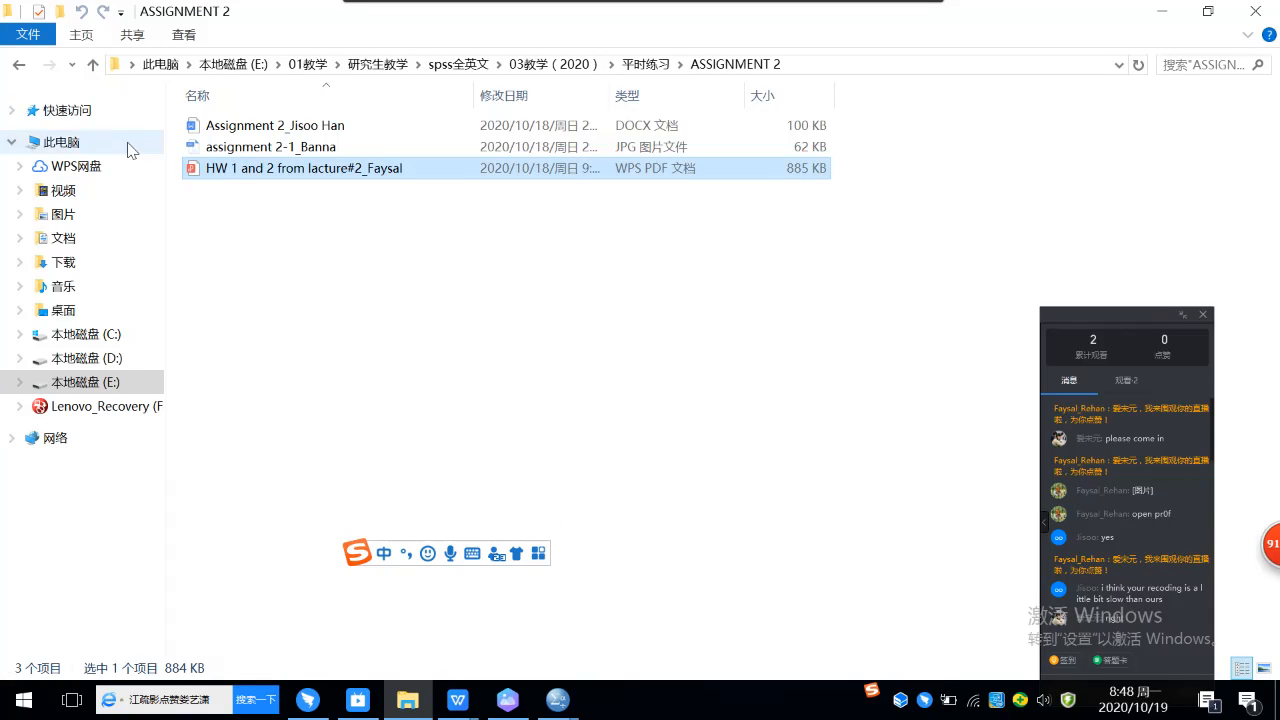
left_click(91, 65)
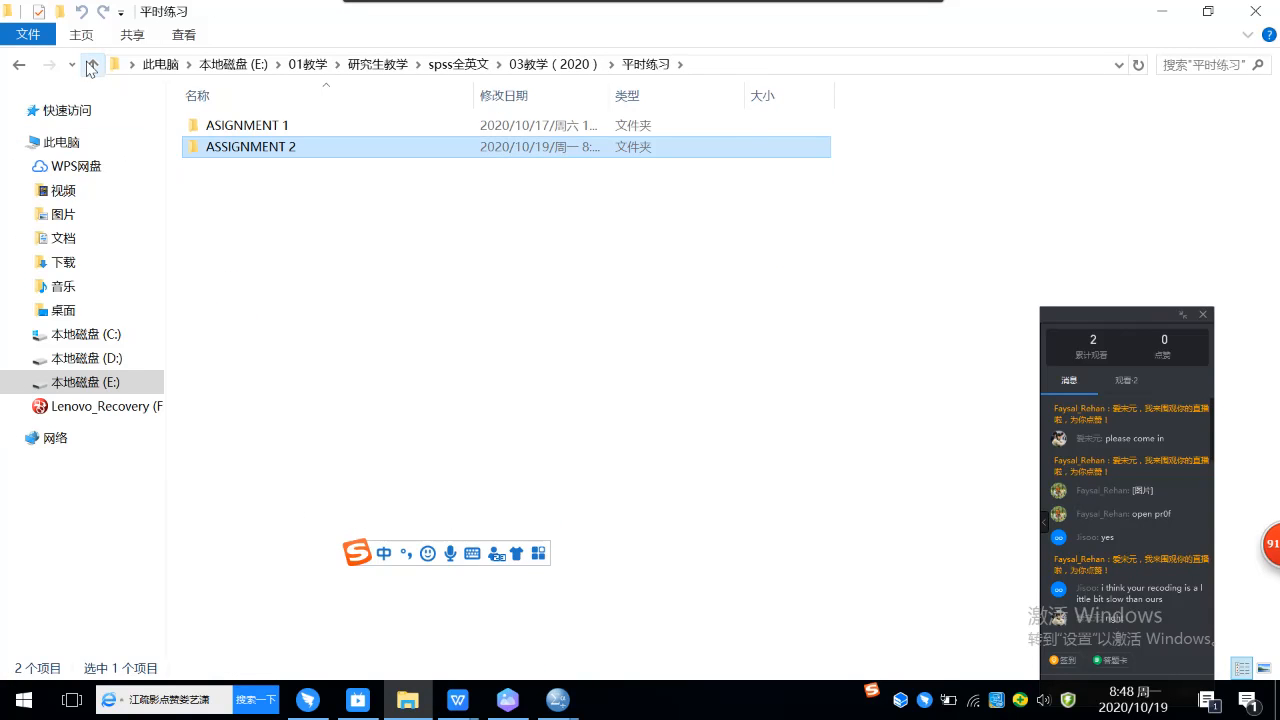
left_click(91, 65)
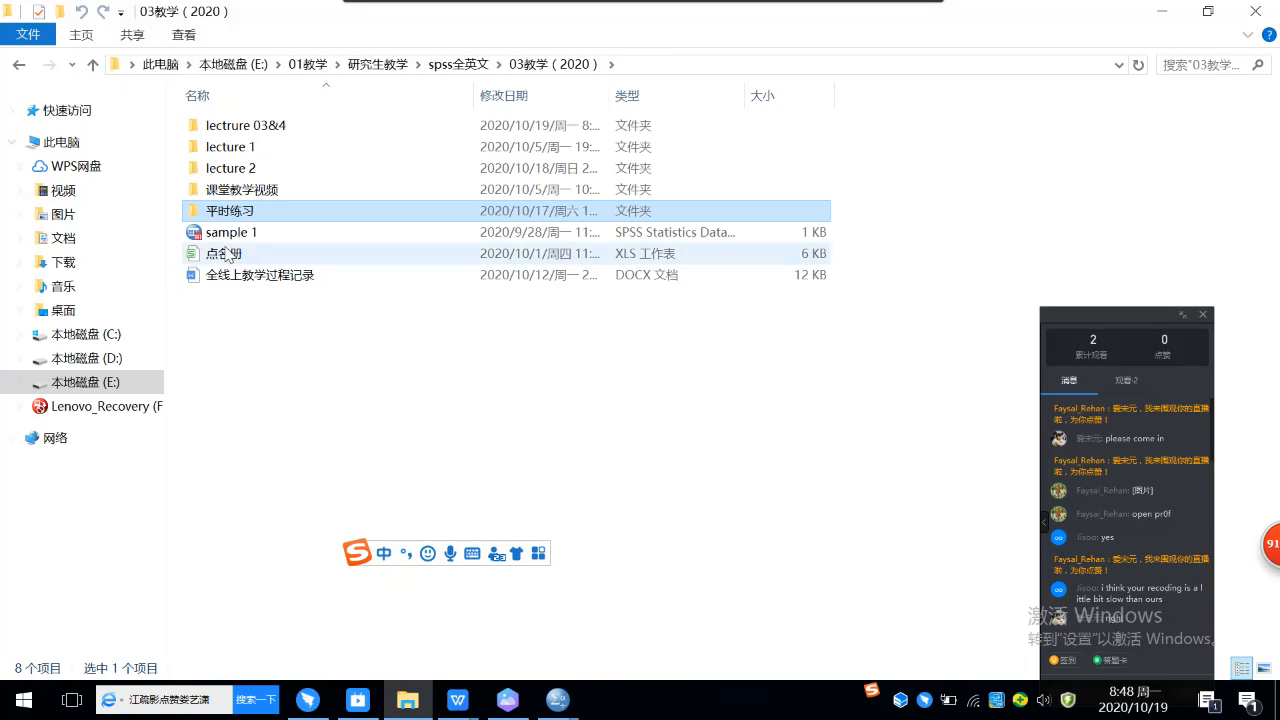
left_click(243, 172)
double_click(243, 172)
left_click(271, 128)
double_click(271, 128)
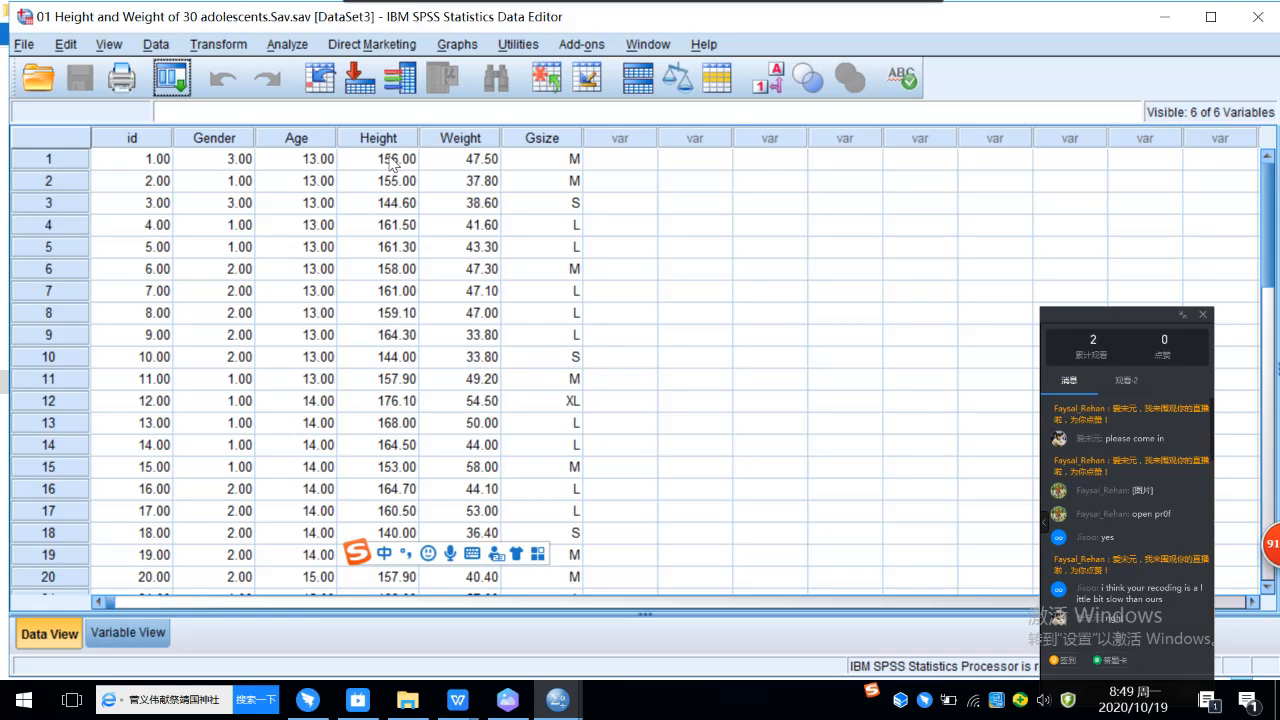
Step: Look through the Height data, start an Explore analysis and add Height to the dependent list
scroll(392, 165, "down", 2)
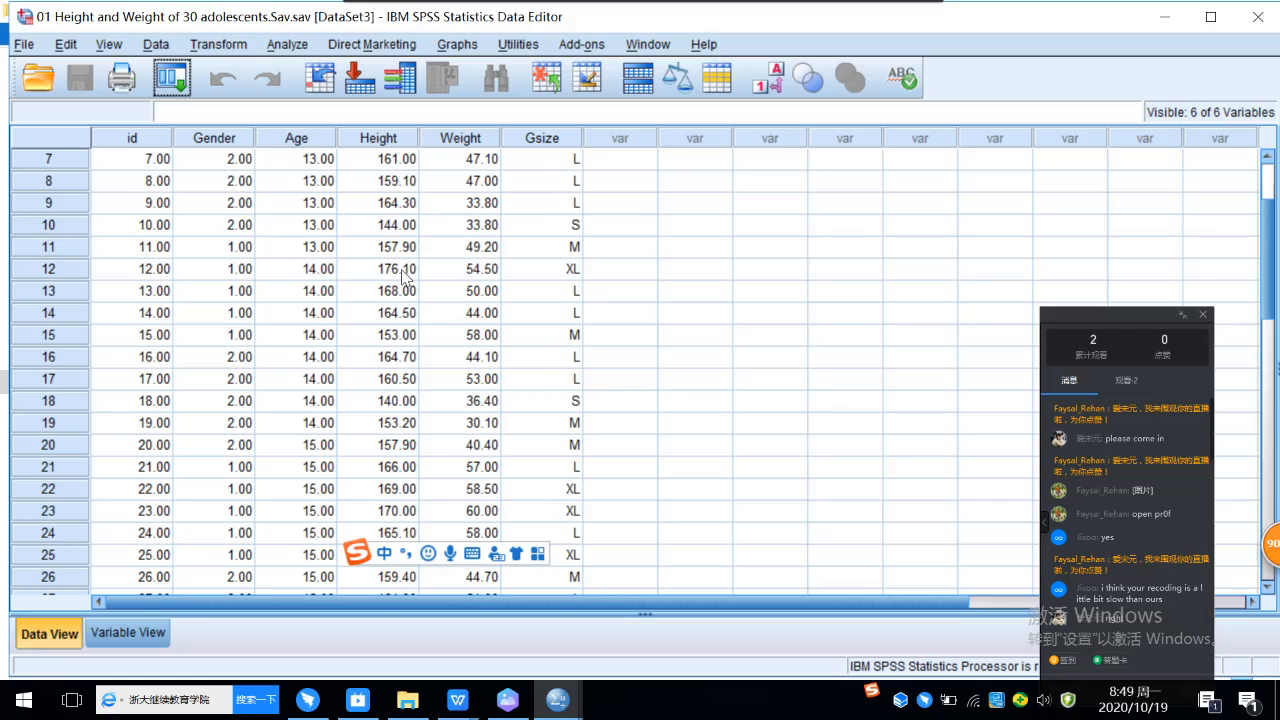
scroll(404, 276, "down", 2)
scroll(404, 276, "up", 1)
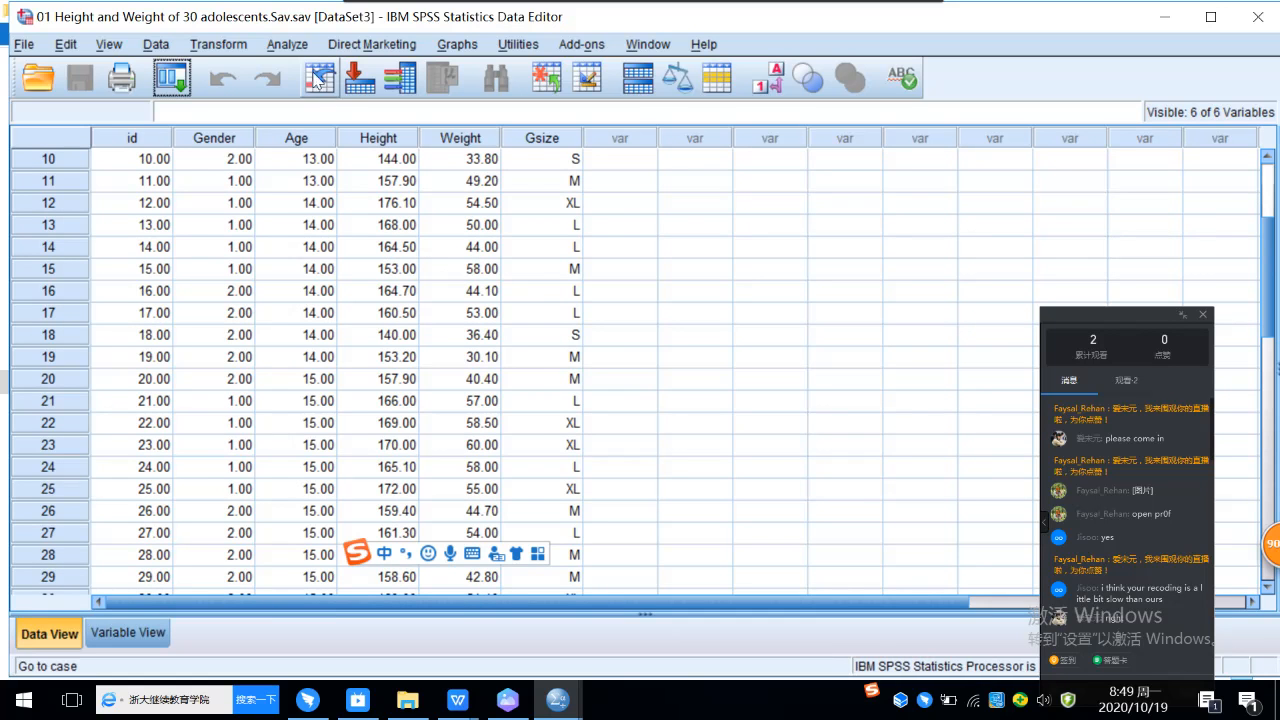
left_click(298, 46)
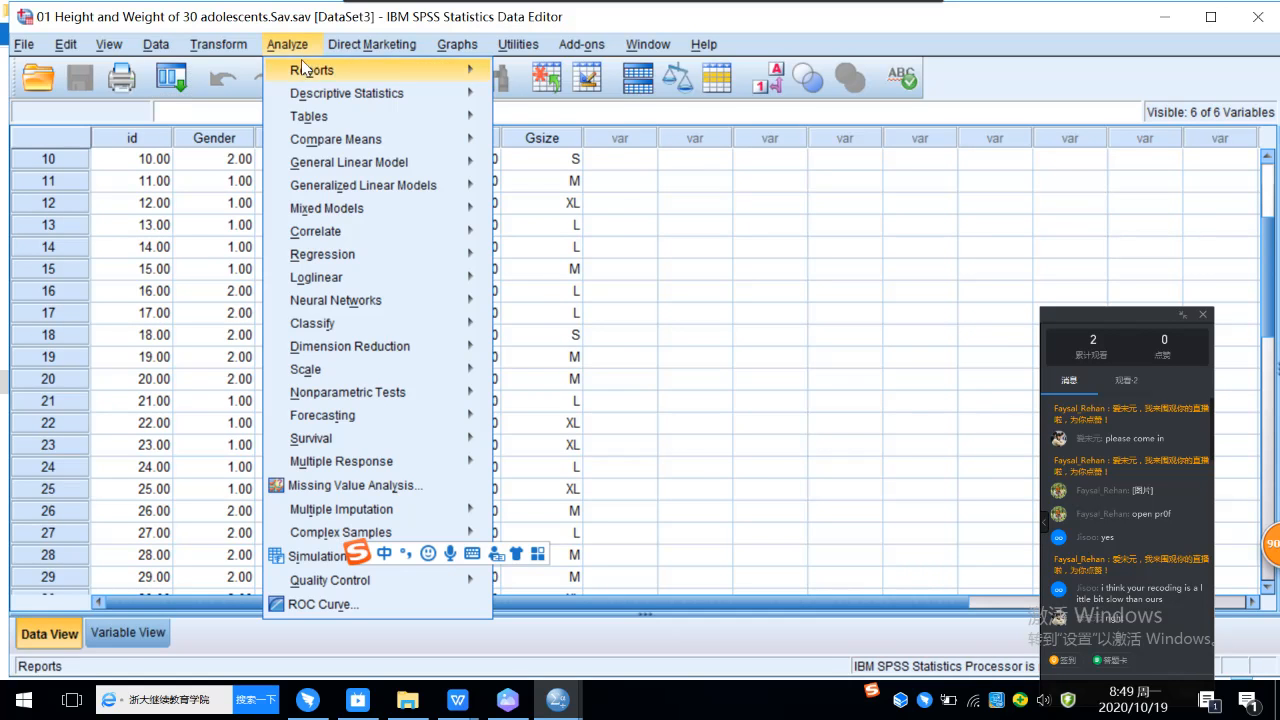
mouse_move(347, 93)
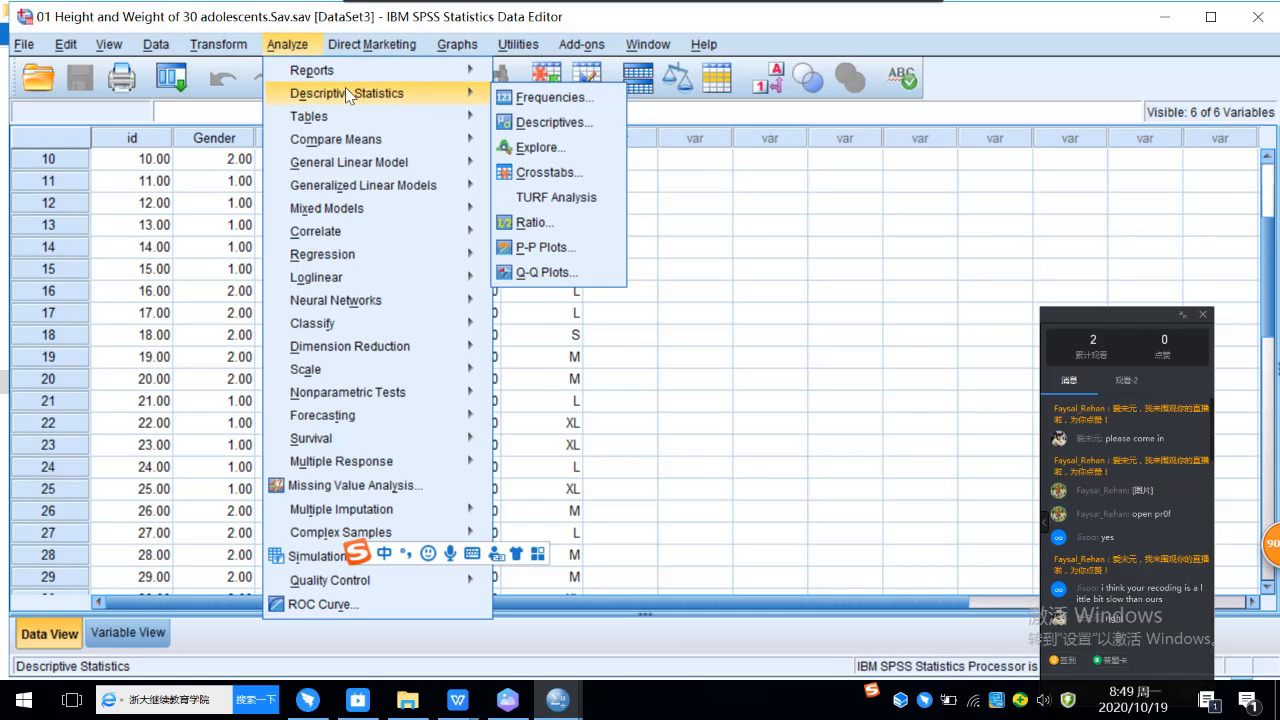
left_click(541, 150)
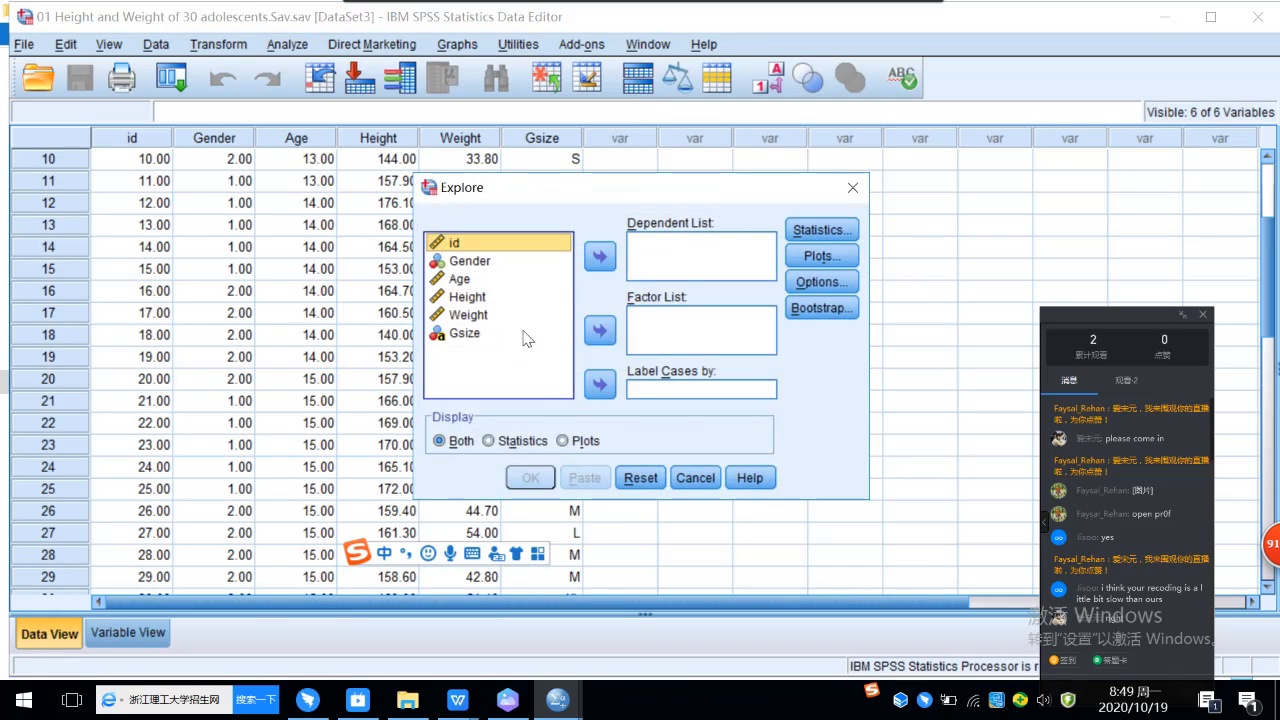
left_click(489, 300)
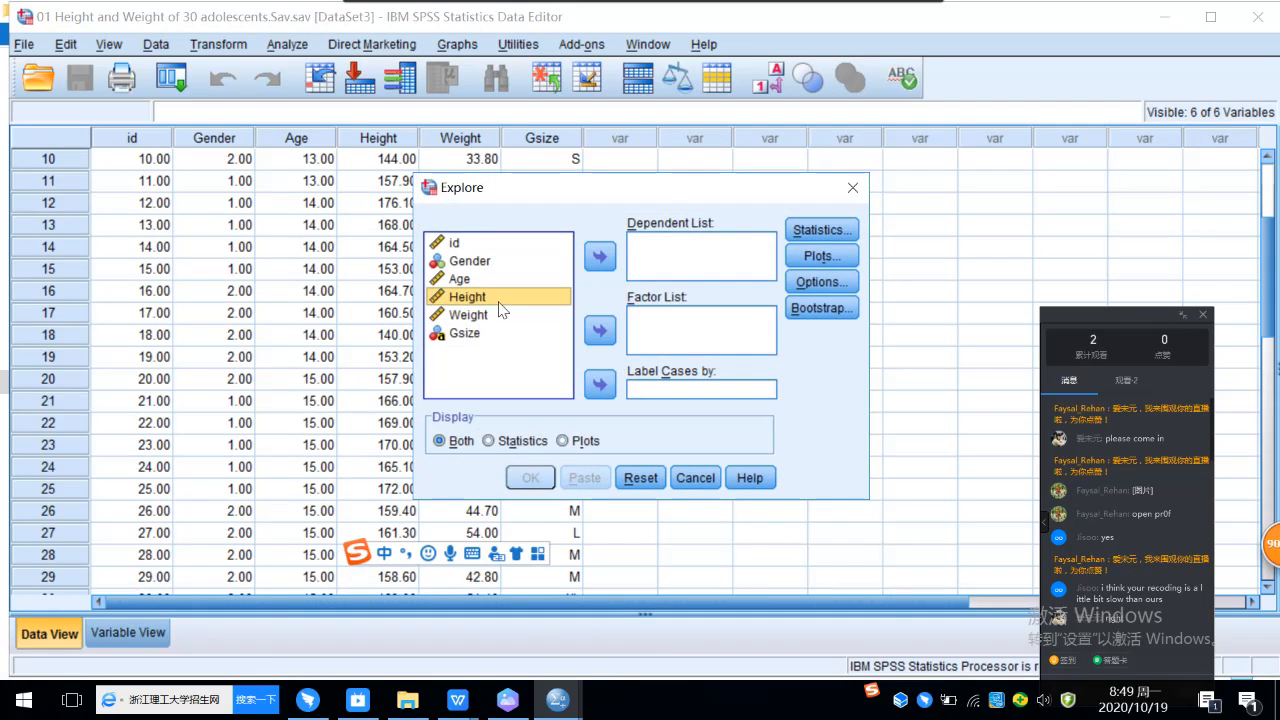
left_click(602, 258)
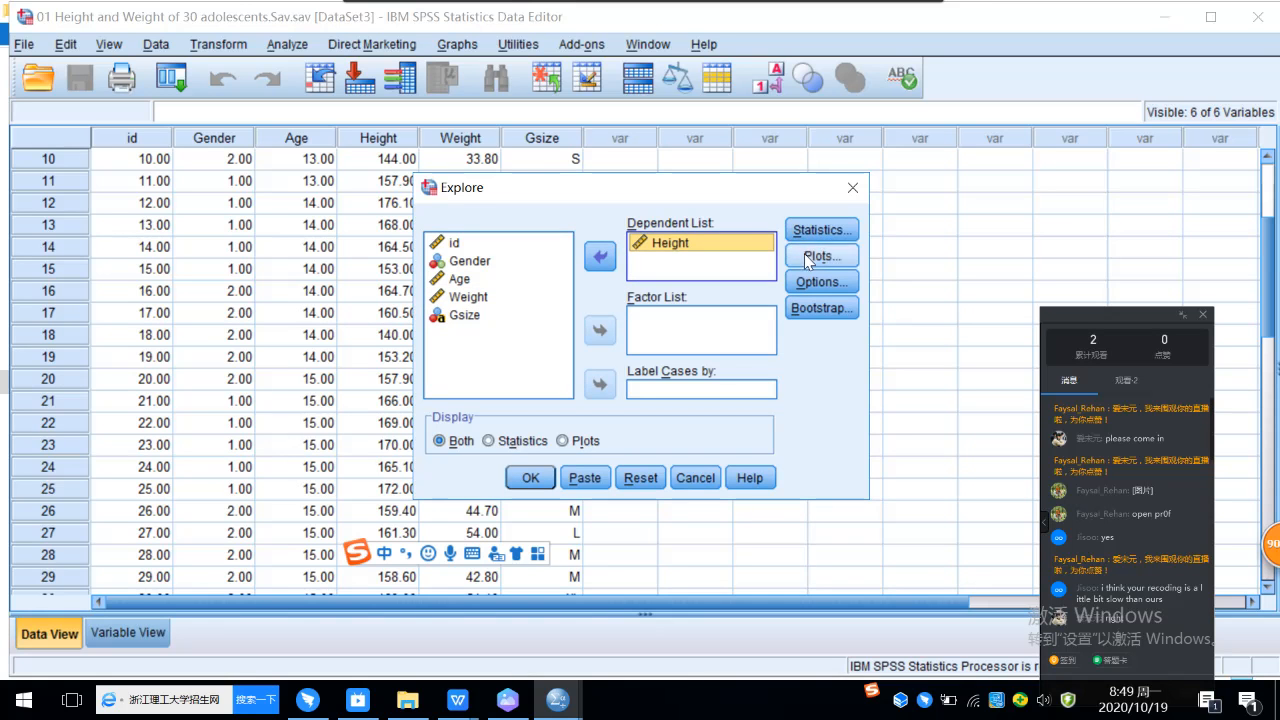
Step: Keep Descriptives with a 95% confidence interval for the mean, and add normality plots with tests and a histogram to the Explore plots
left_click(823, 230)
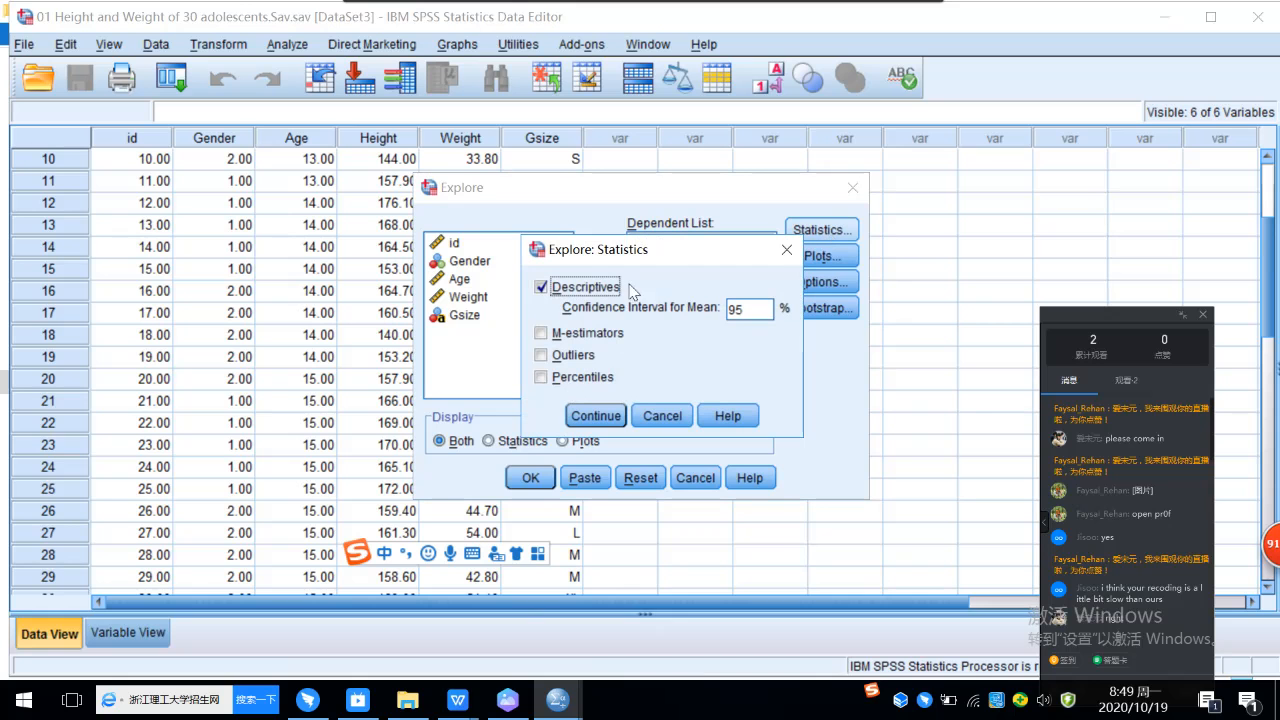
left_click(597, 418)
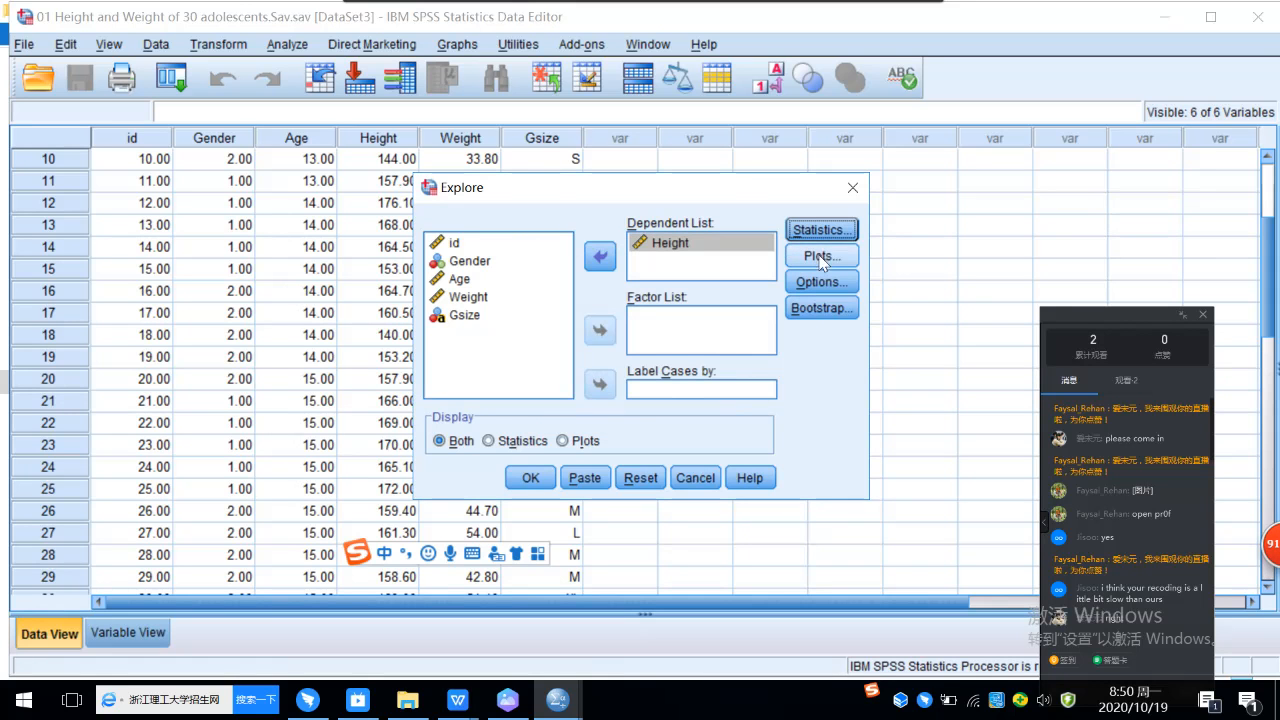
left_click(821, 257)
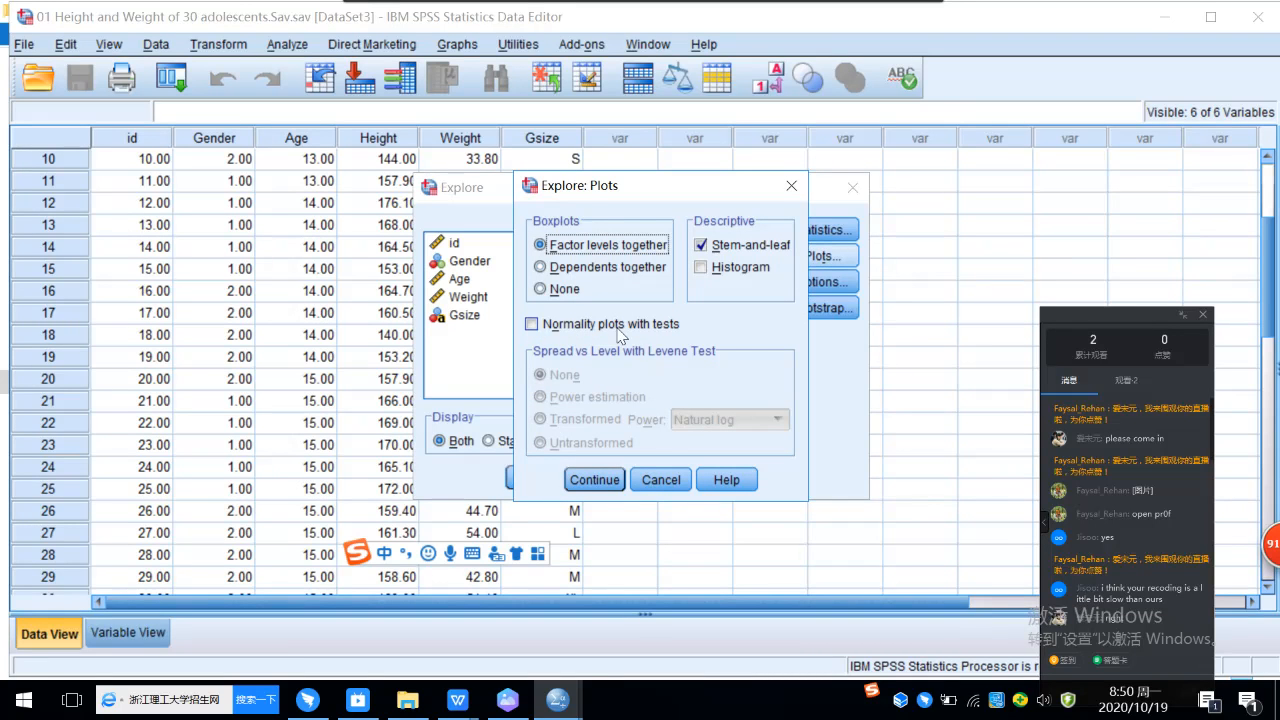
left_click(532, 324)
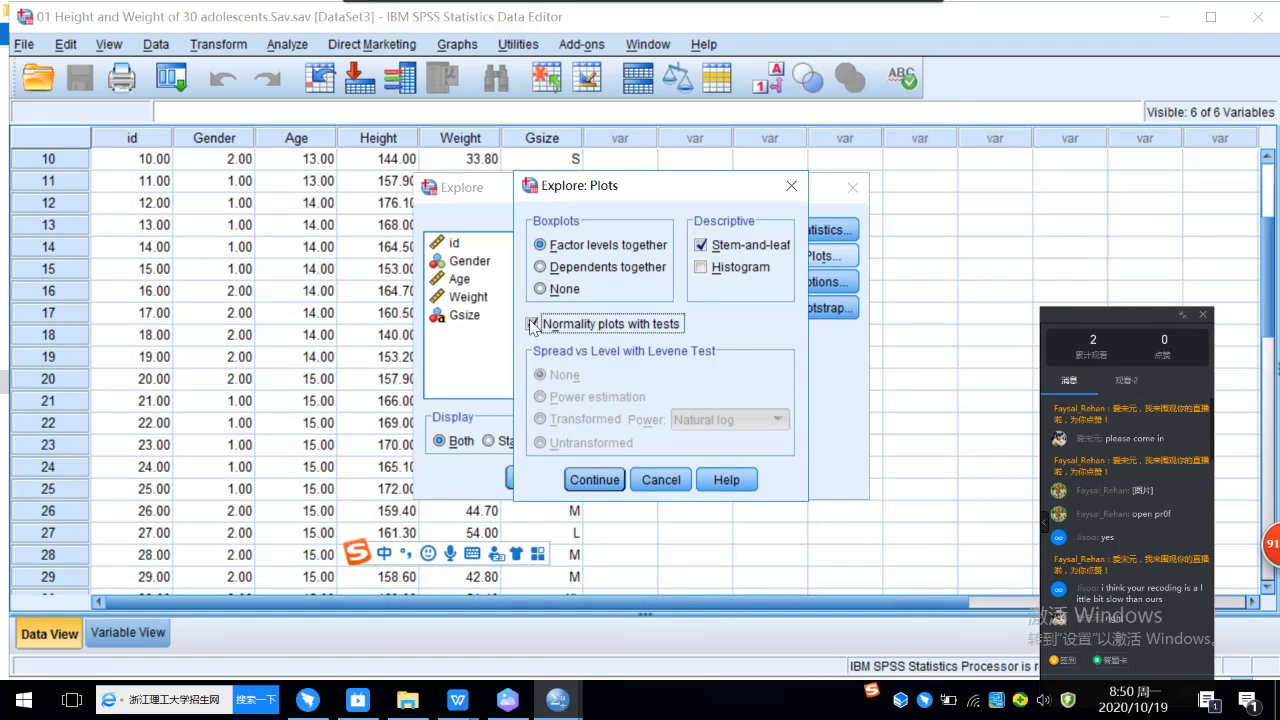
left_click(736, 272)
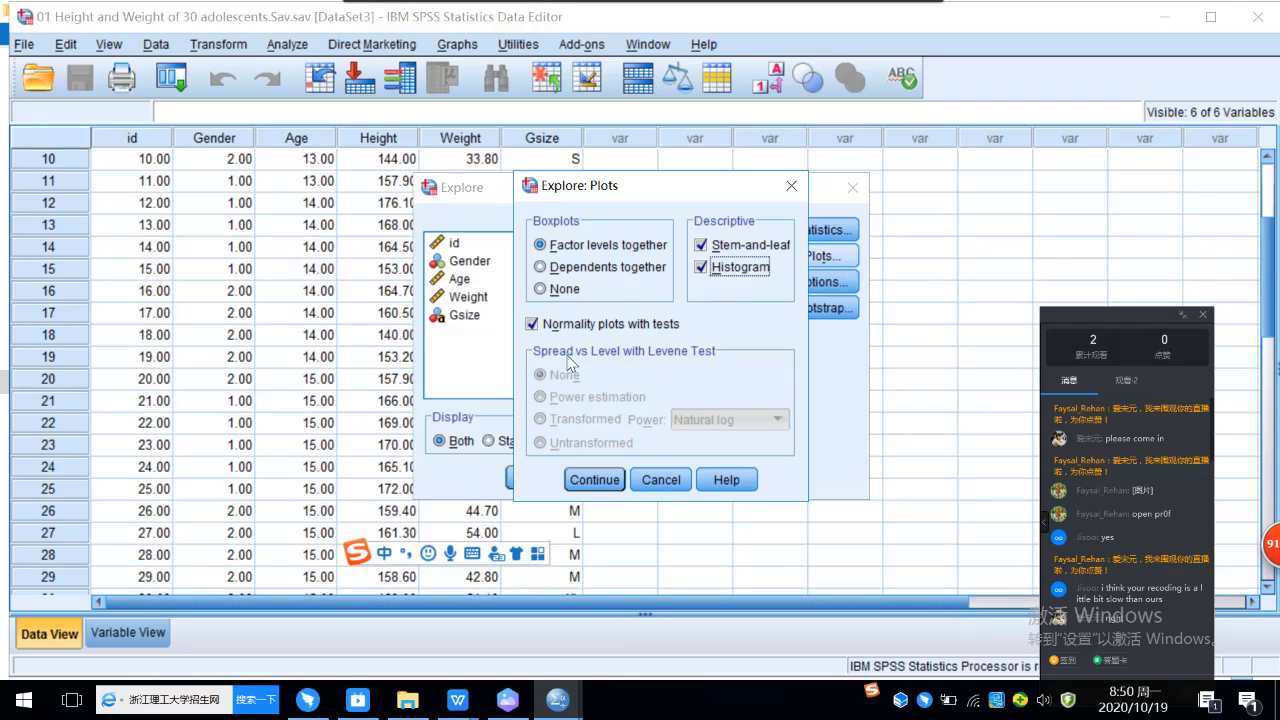
left_click(586, 495)
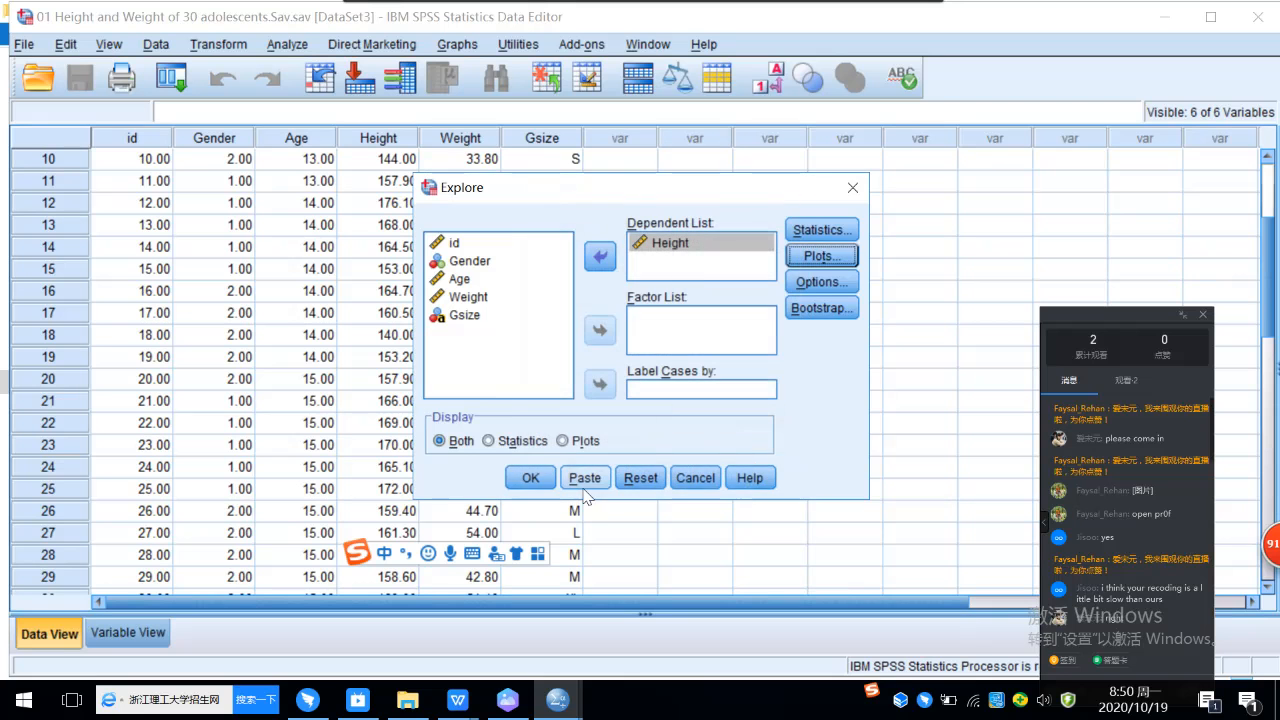
Step: Run the Explore analysis and examine the Descriptives and Tests of Normality tables for Height in the output
left_click(533, 478)
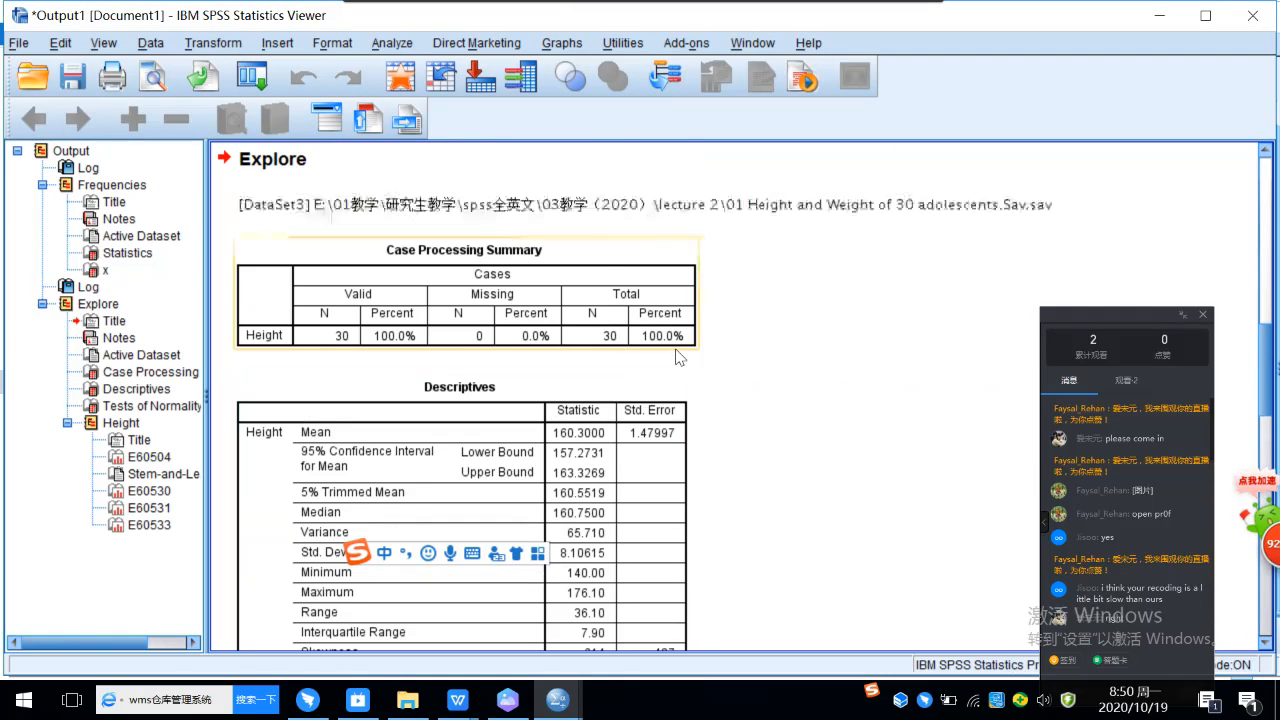
scroll(752, 377, "down", 3)
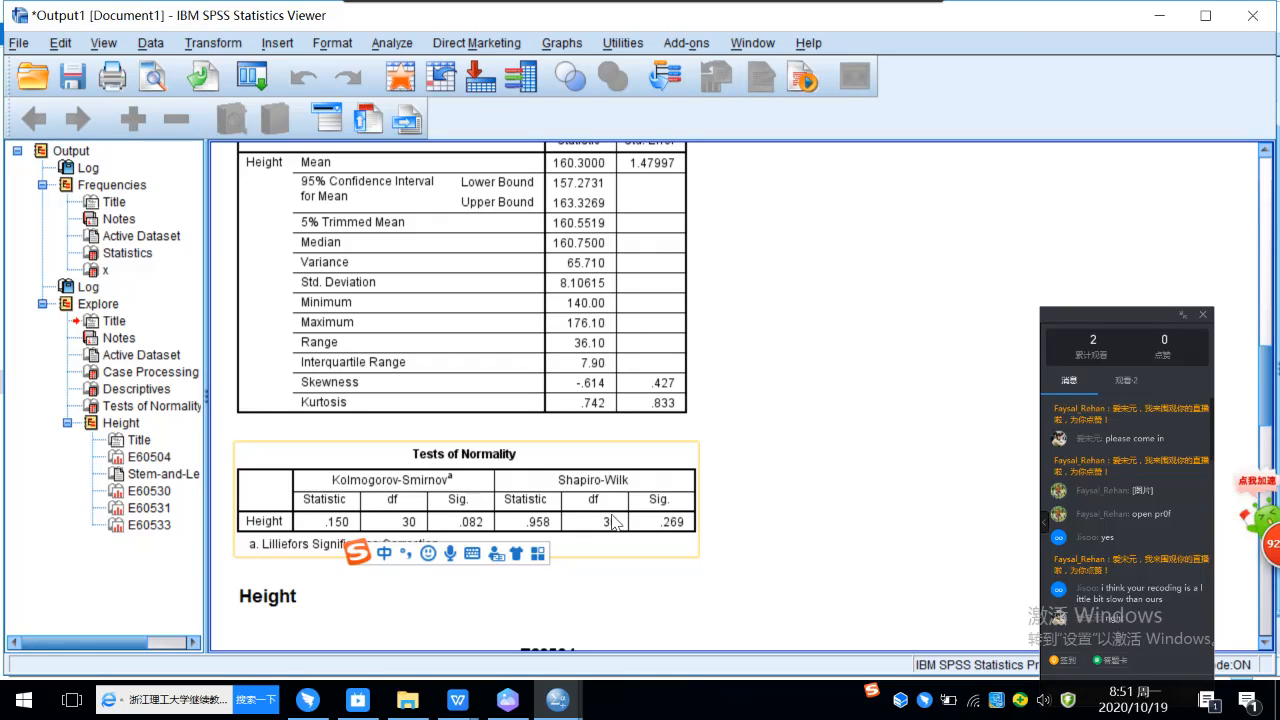
scroll(674, 474, "down", 4)
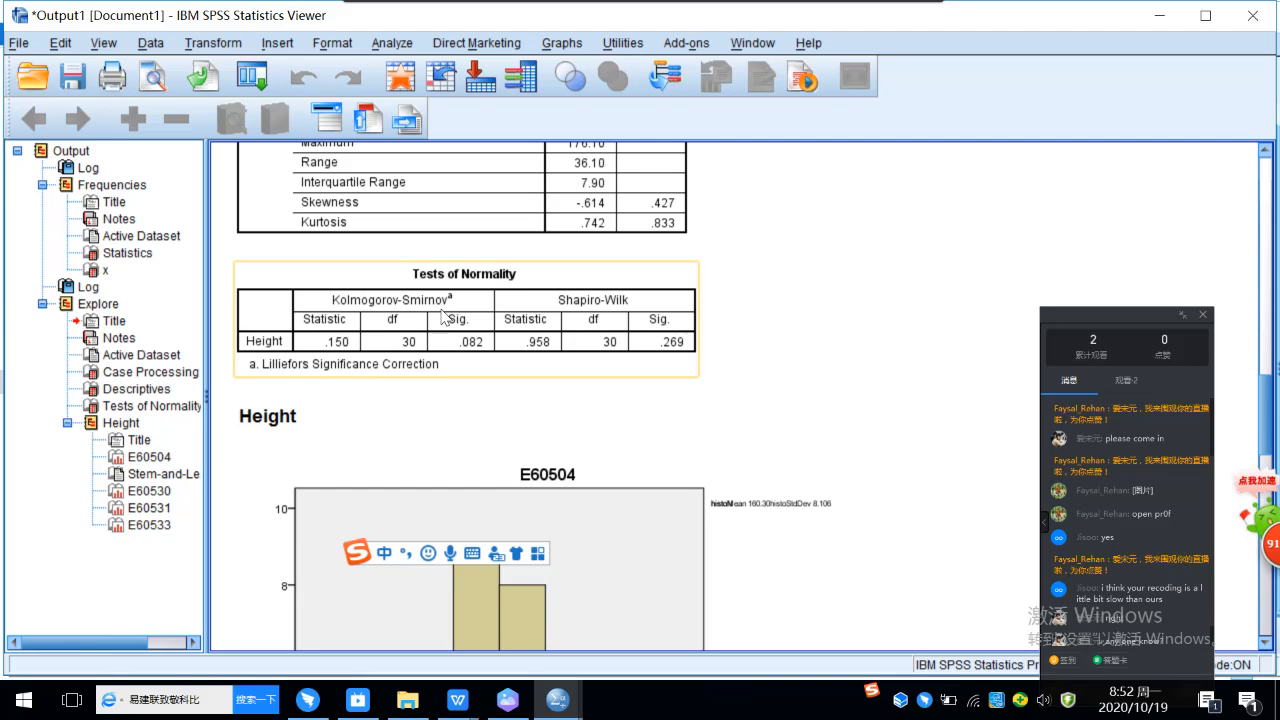
left_click(706, 356)
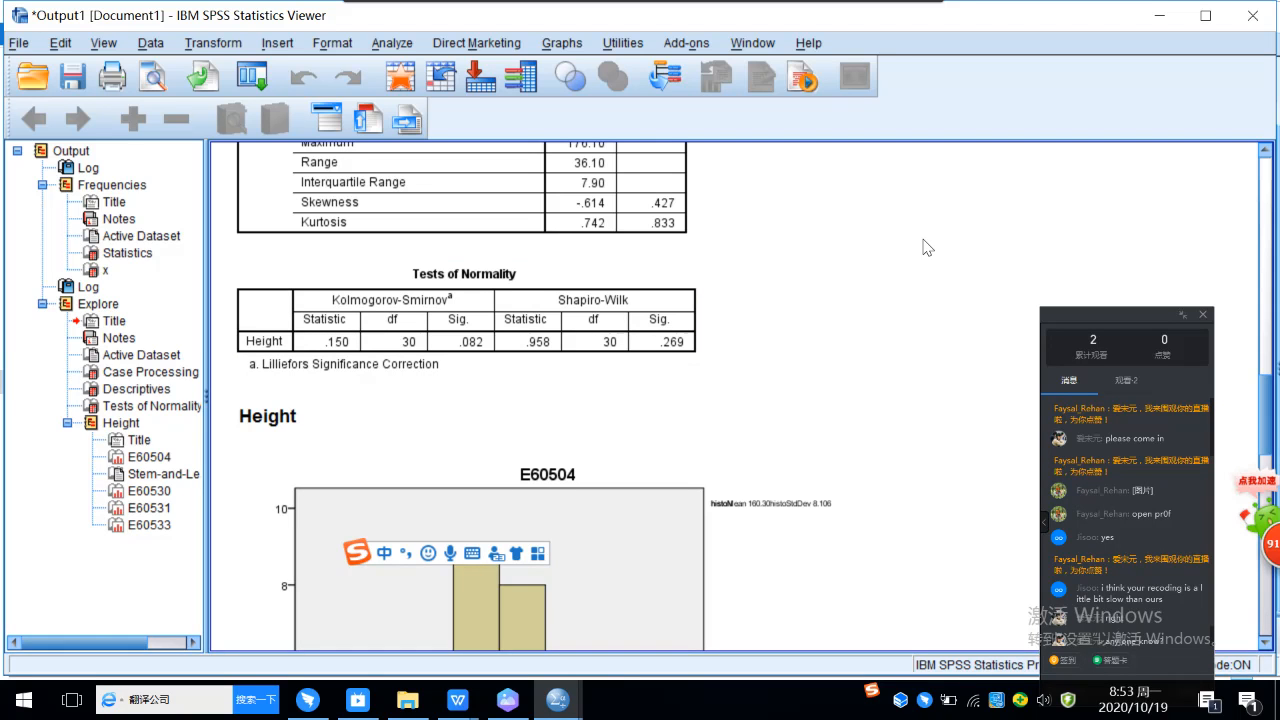
left_click(692, 322)
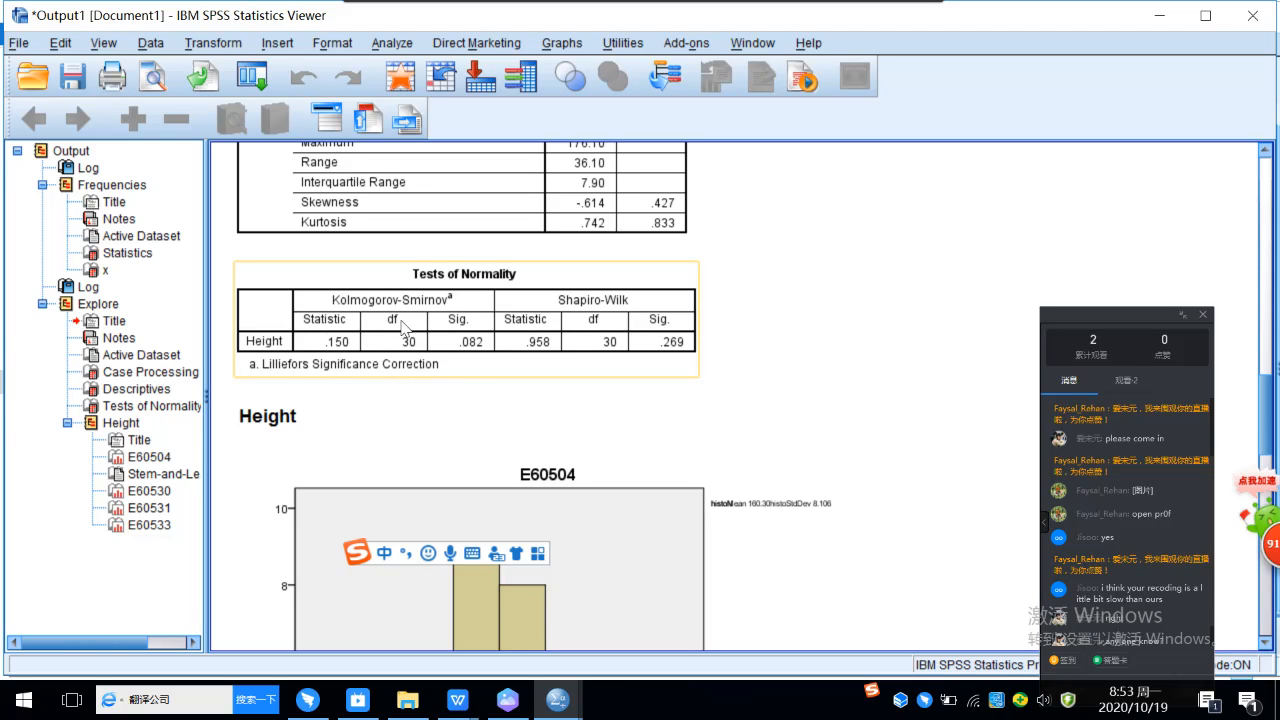
left_click(785, 306)
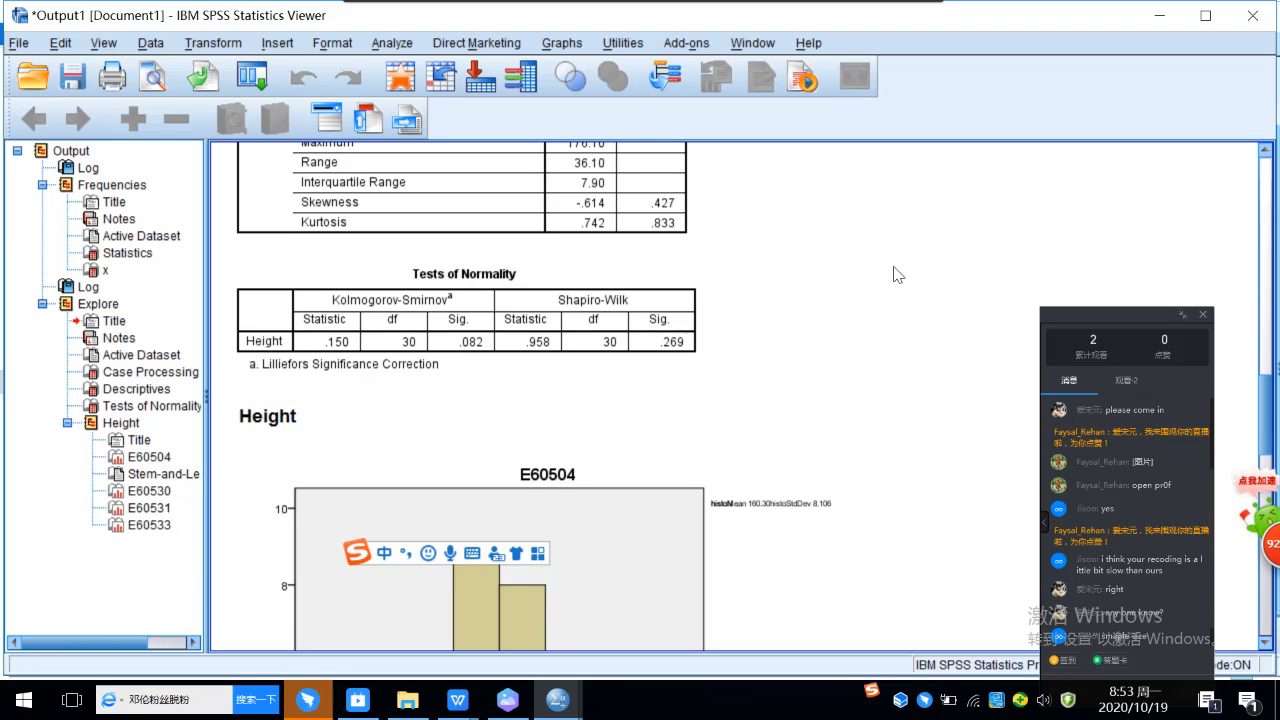
left_click(630, 308)
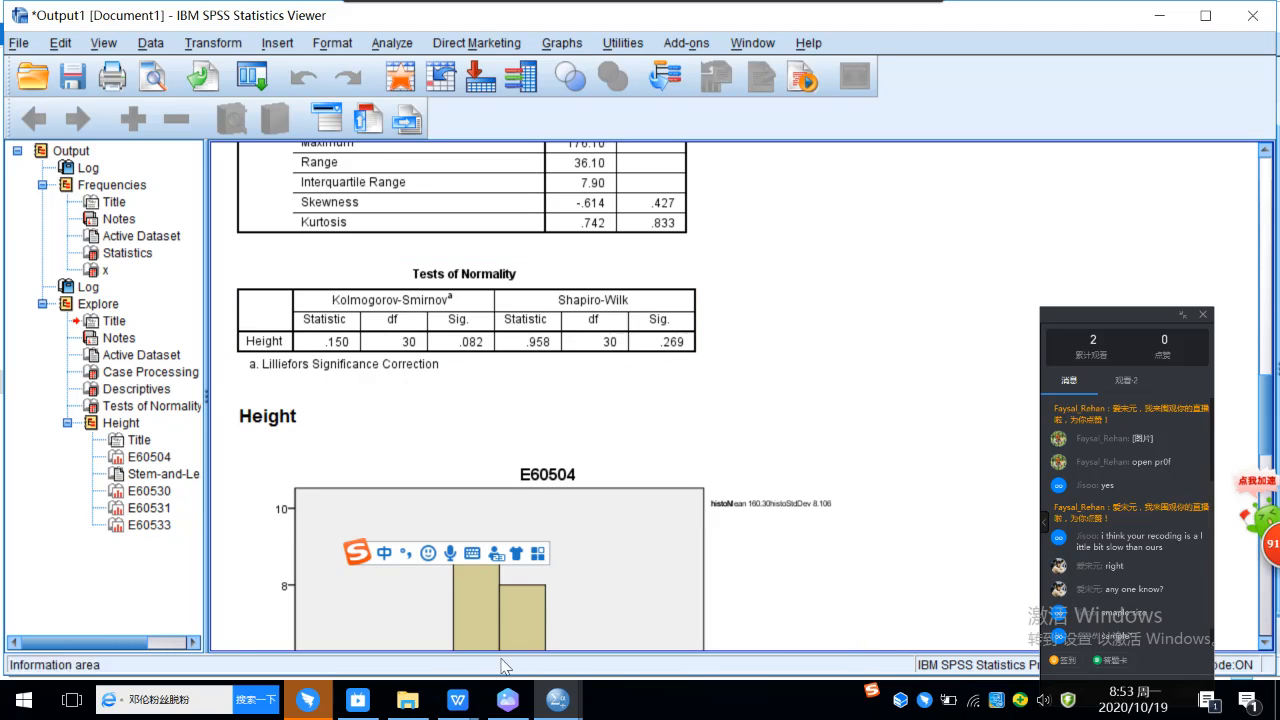
left_click(458, 699)
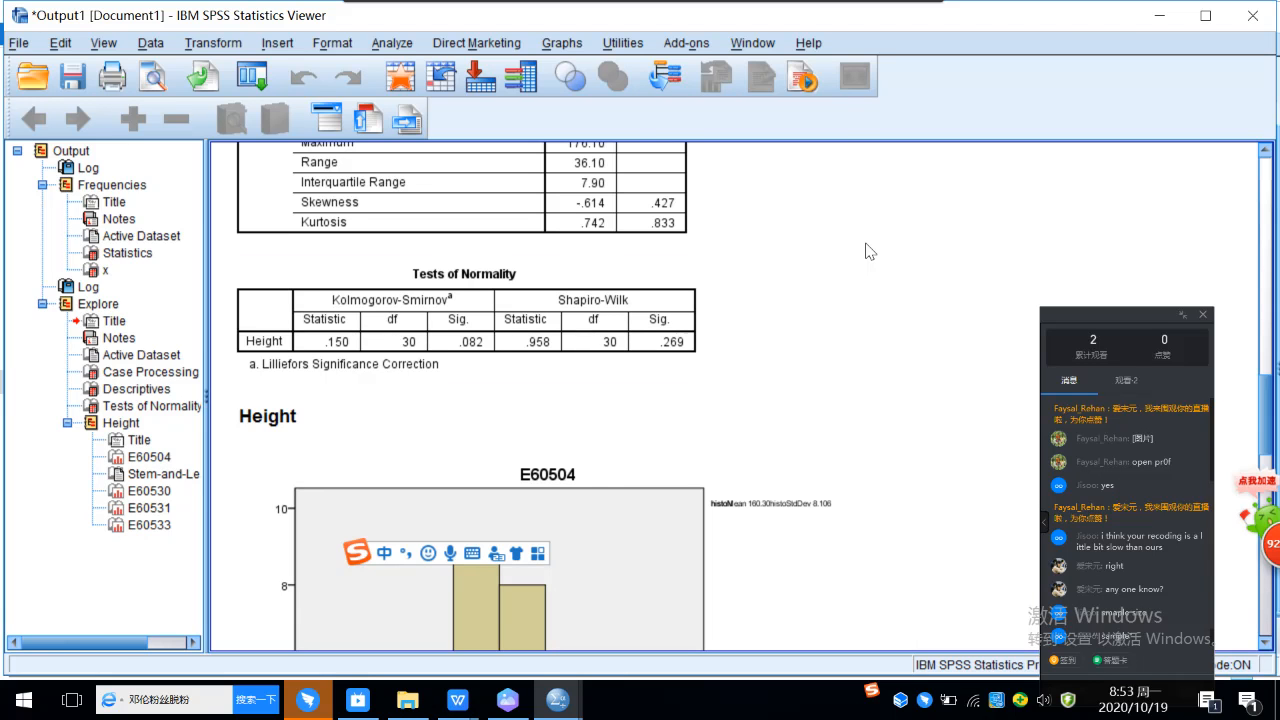
Step: Switch to DingTalk and send the reply "right" in the SPSS statistics 2020 group chat
mouse_move(322, 706)
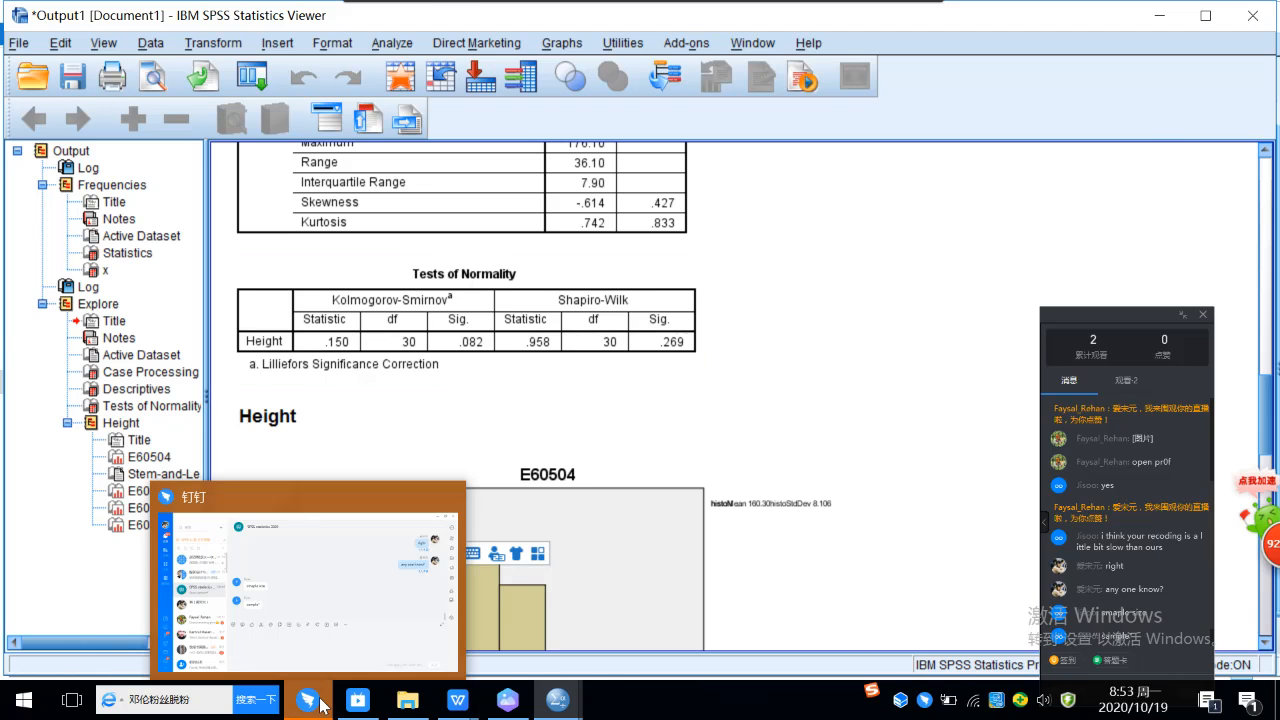
mouse_move(316, 654)
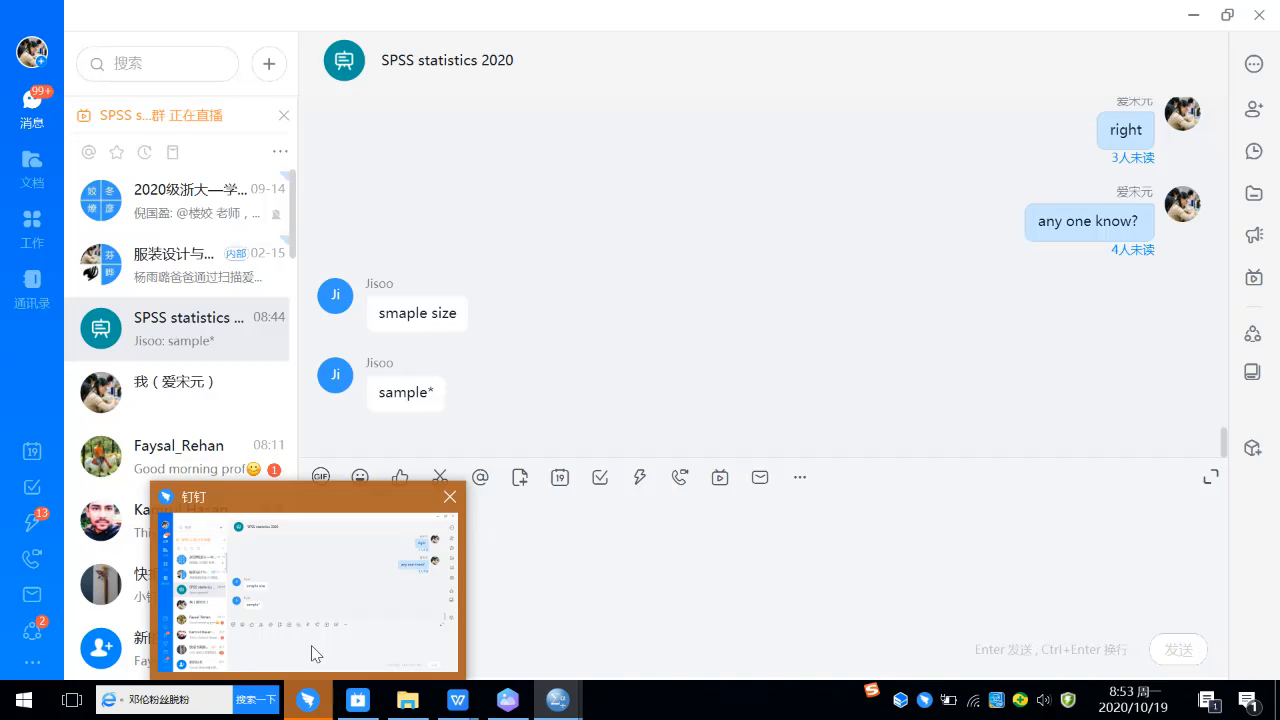
left_click(316, 654)
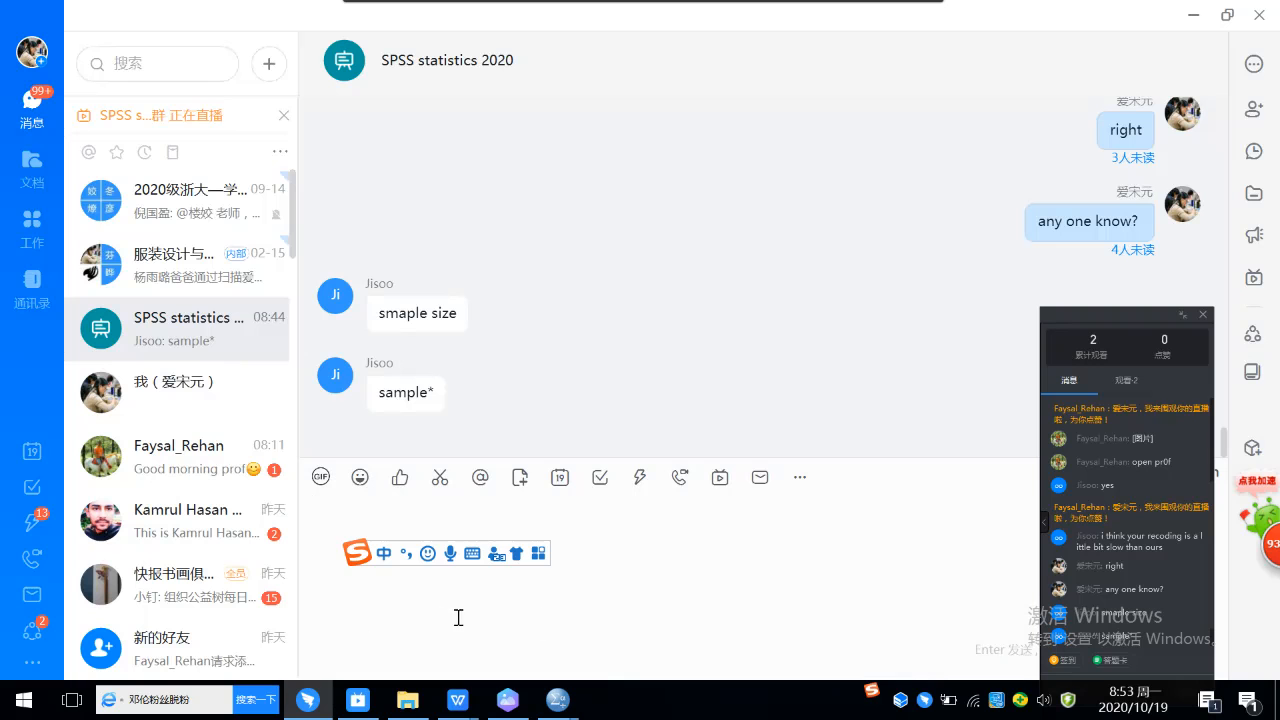
type("right")
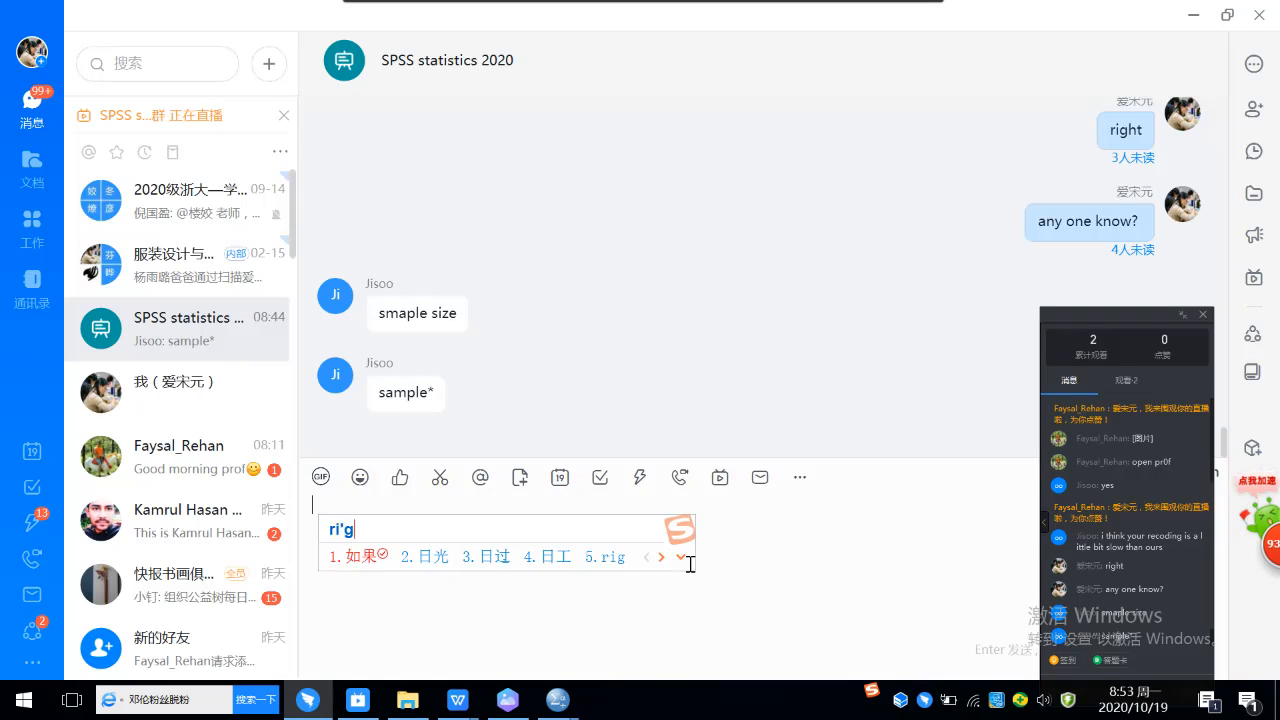
key("Return")
key("Return")
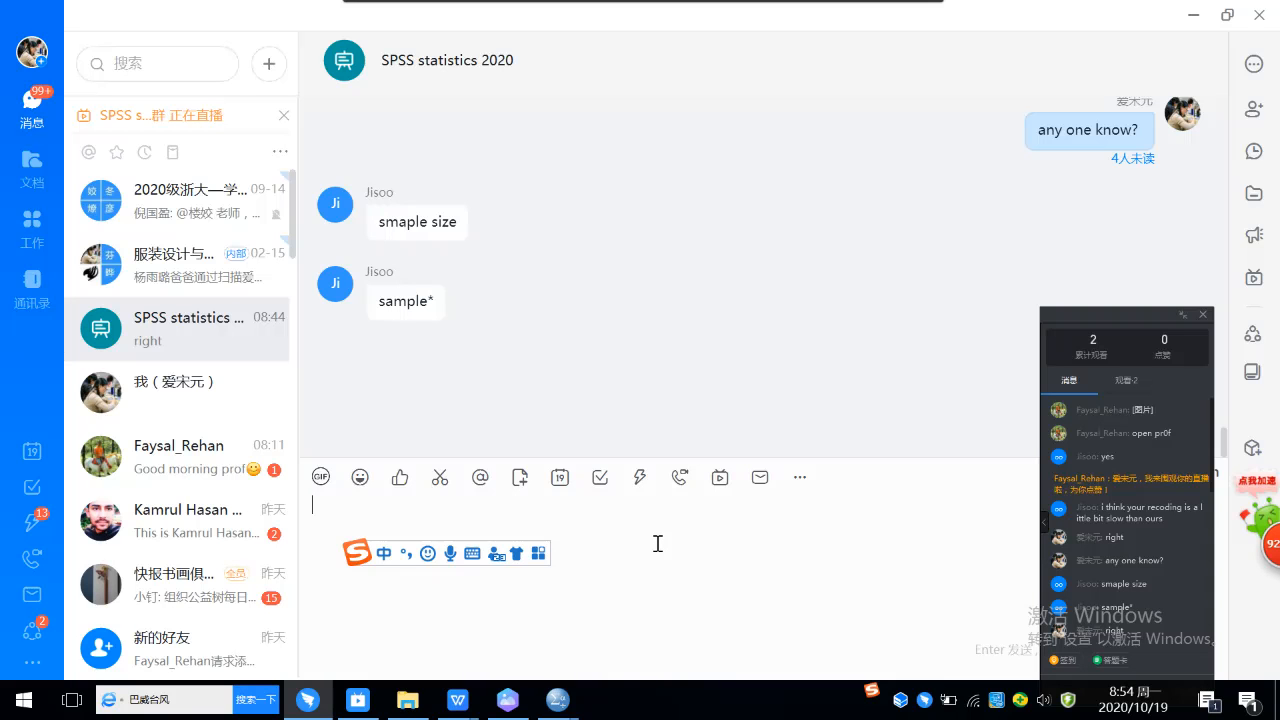
Step: Send the question "how many samles do we have in this case ?" in the SPSS statistics 2020 group chat
type("how")
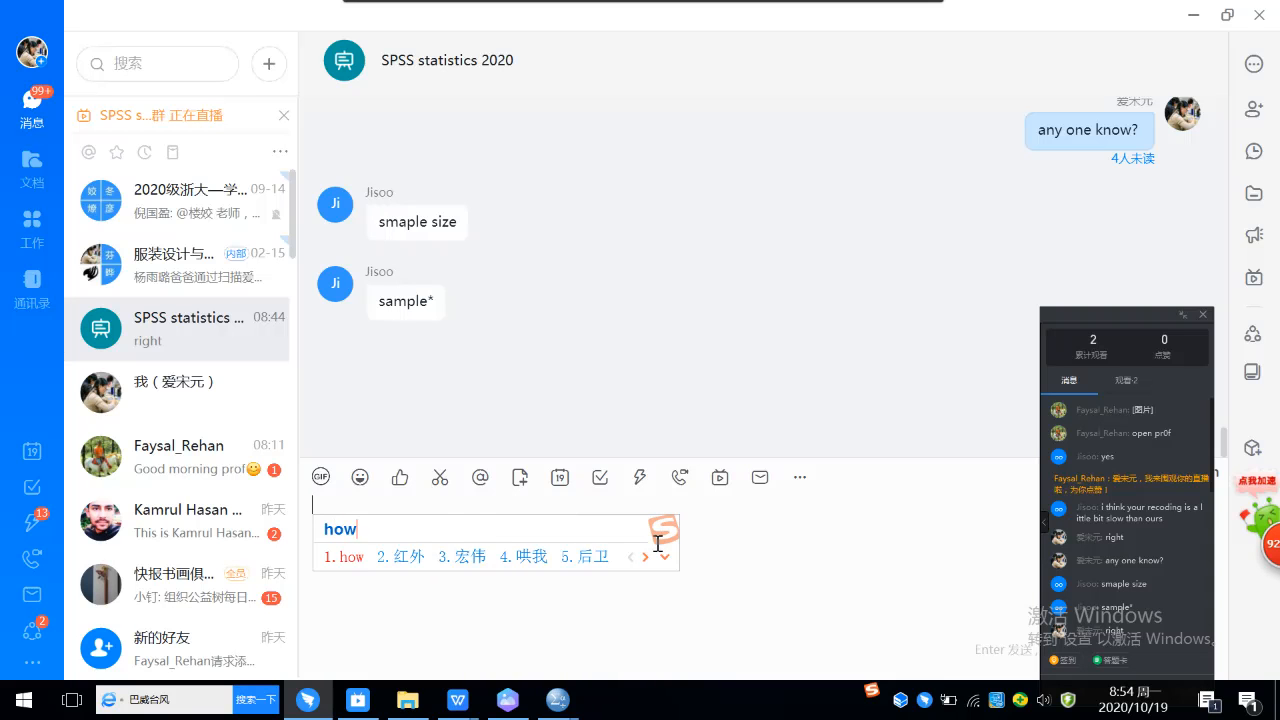
key("Escape")
type("many")
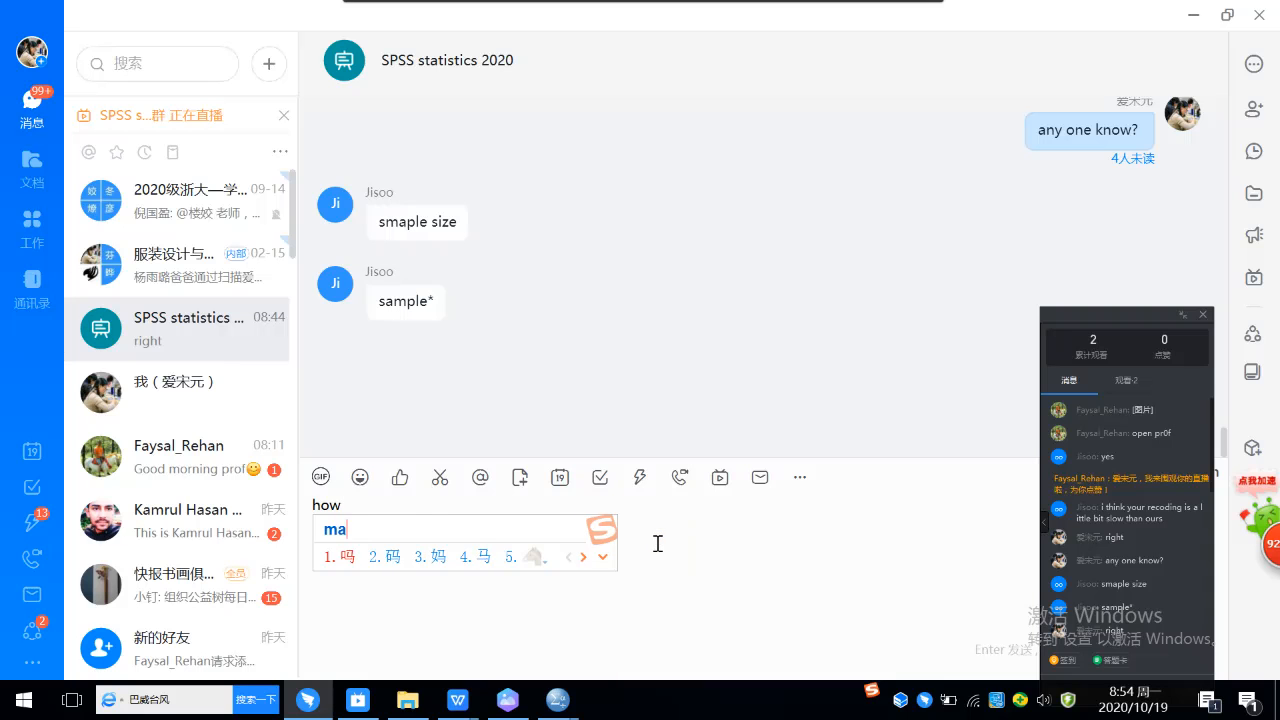
type("saml")
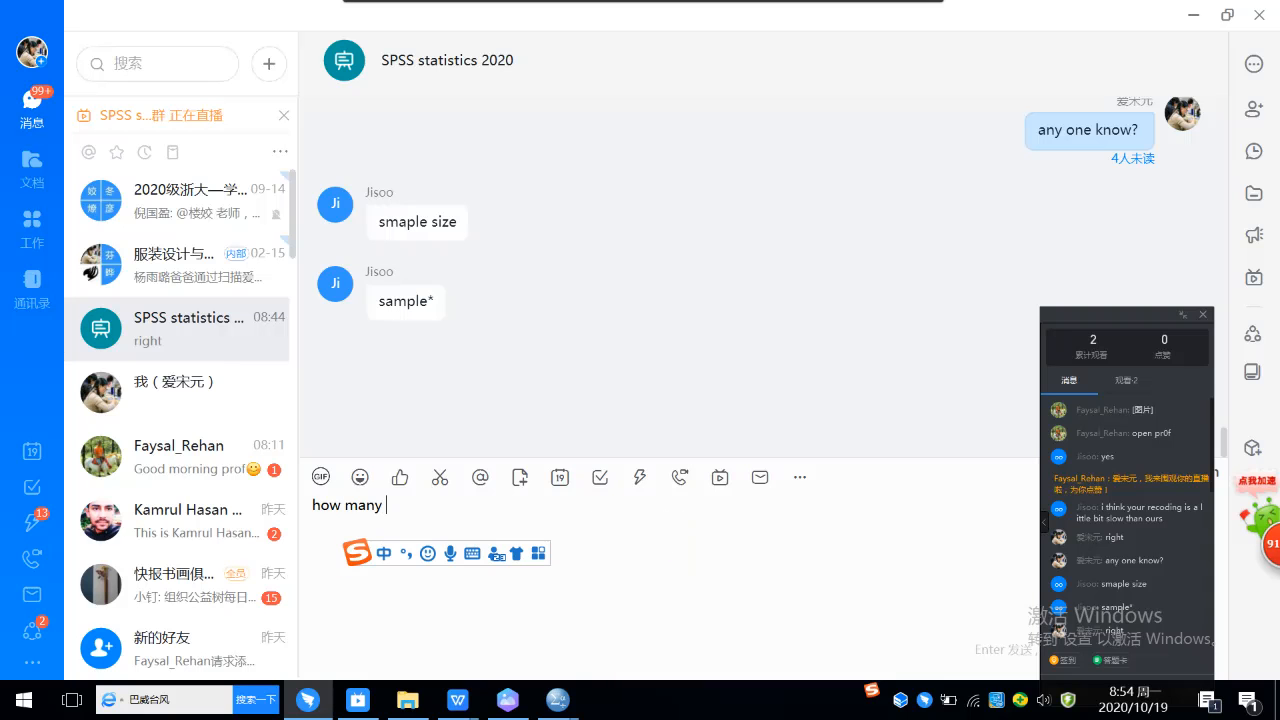
type("es")
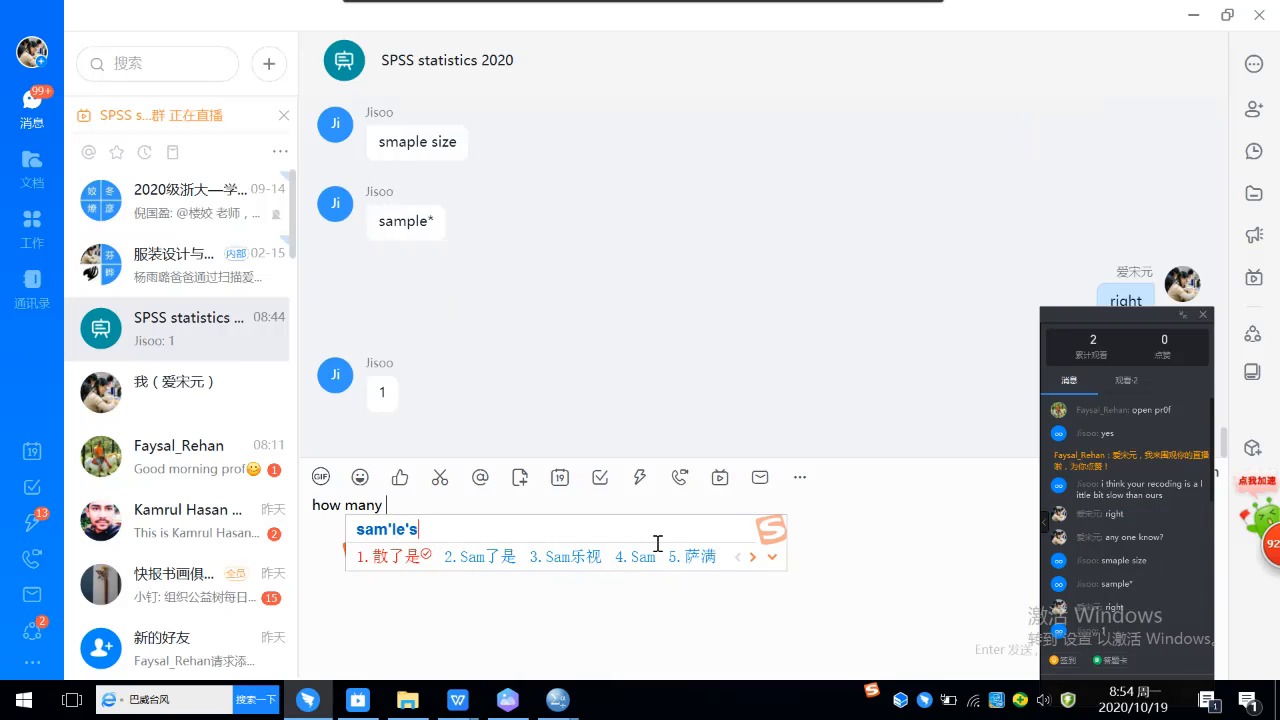
key("Return")
type("do")
key("Return")
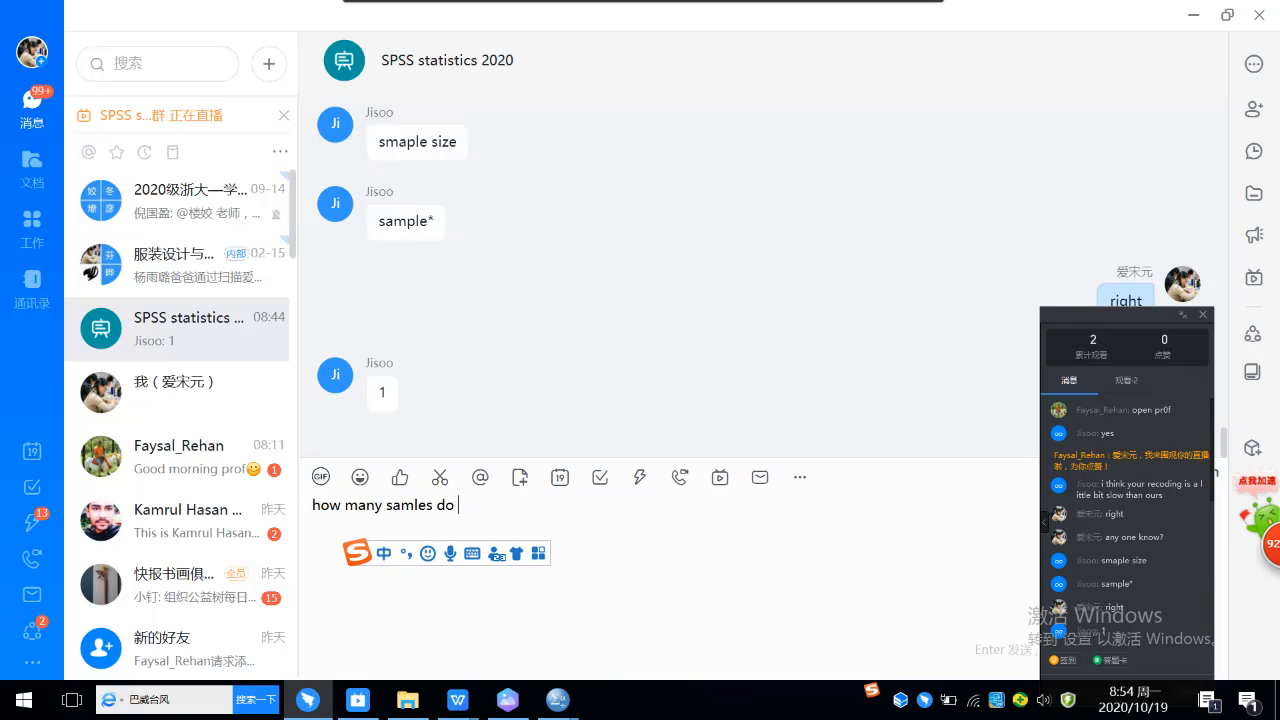
type("wu")
key("BackSpace")
type("e")
key("Return")
type("have")
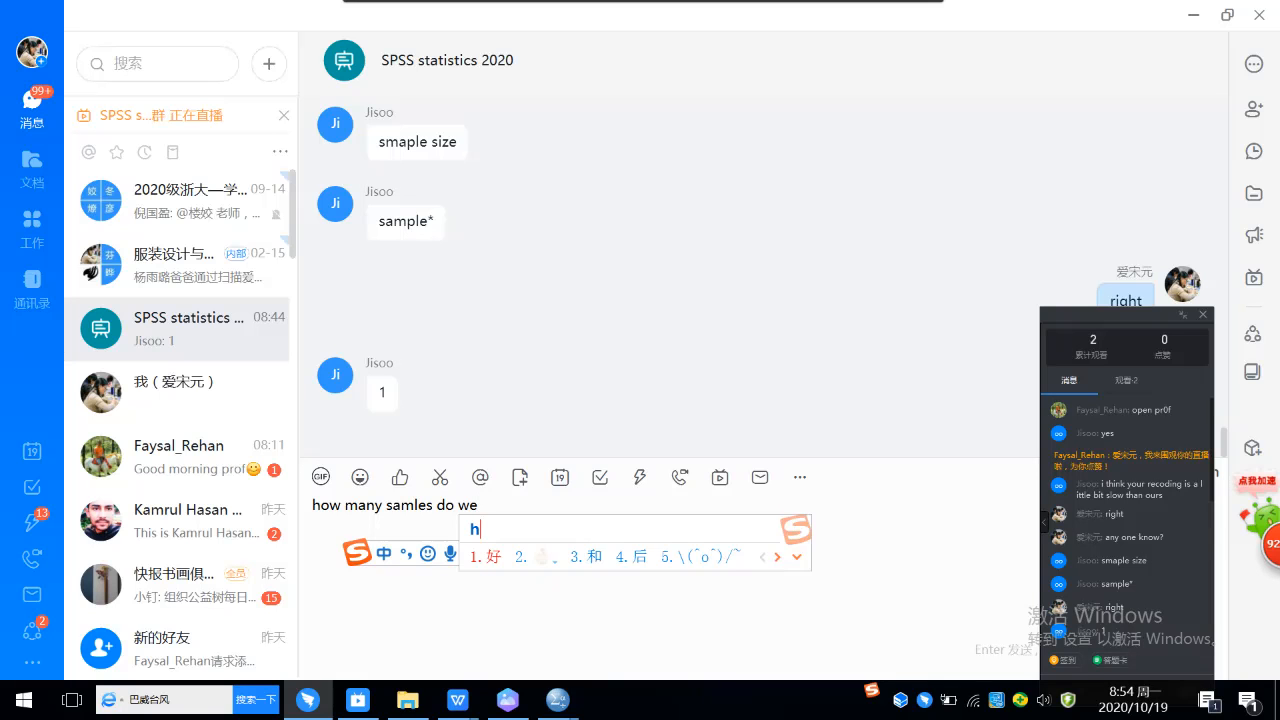
key("Return")
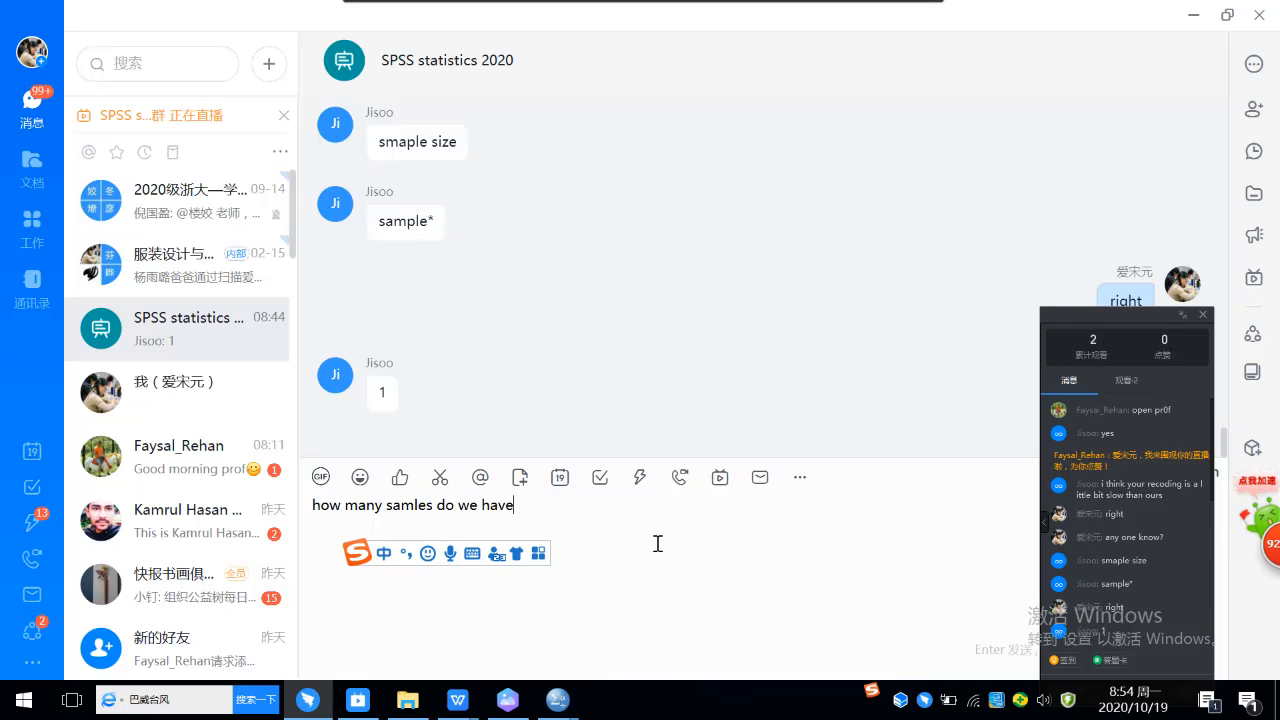
type("in")
key("Return")
type("this")
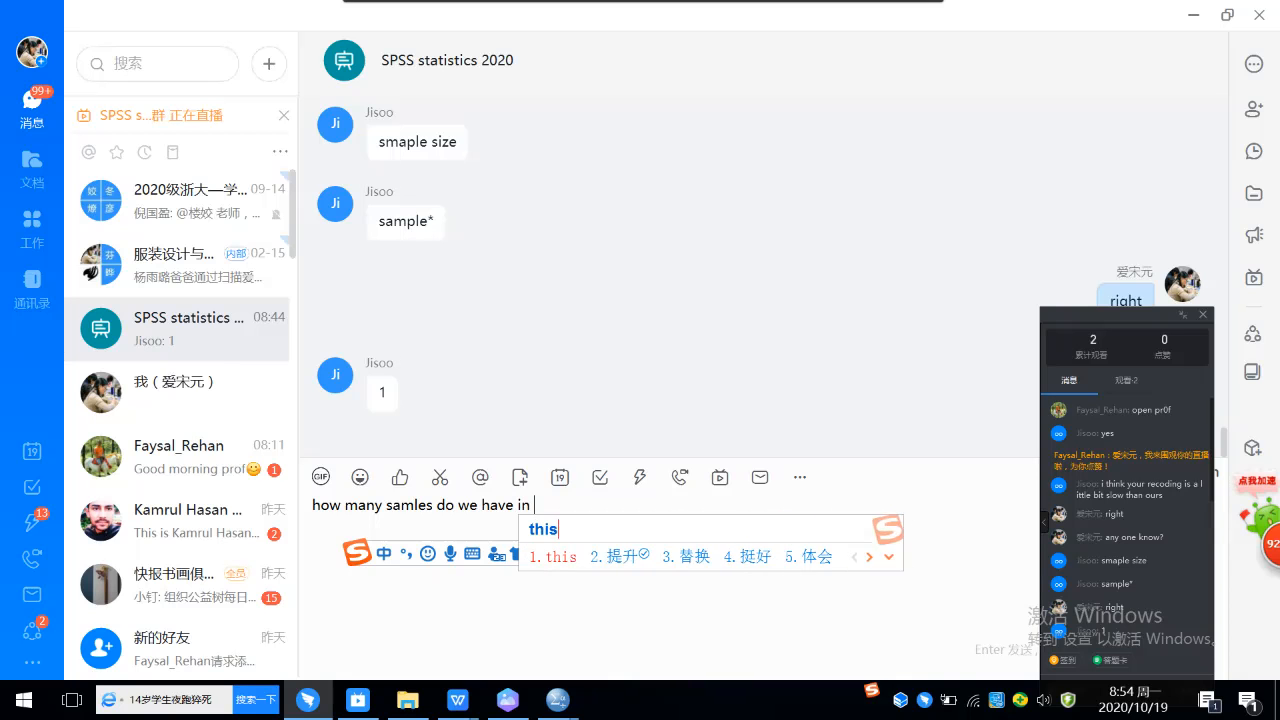
key("Return")
type("case")
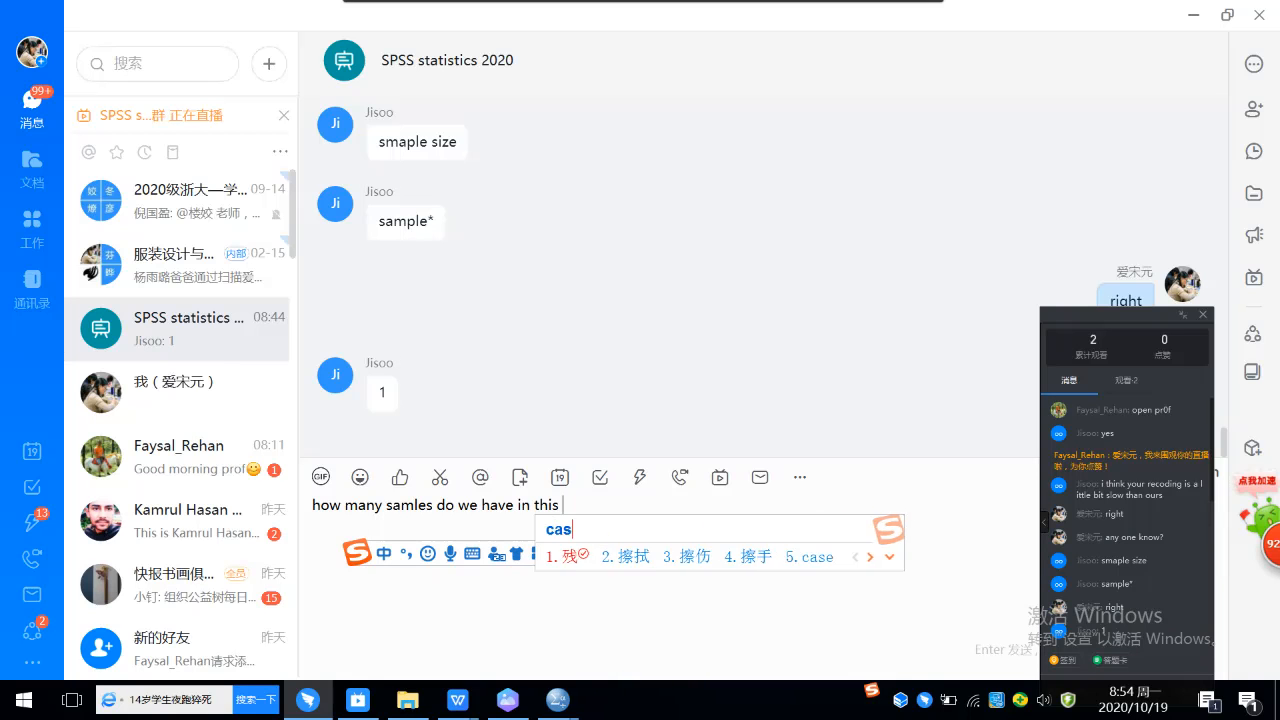
key("Return")
type("?")
key("Return")
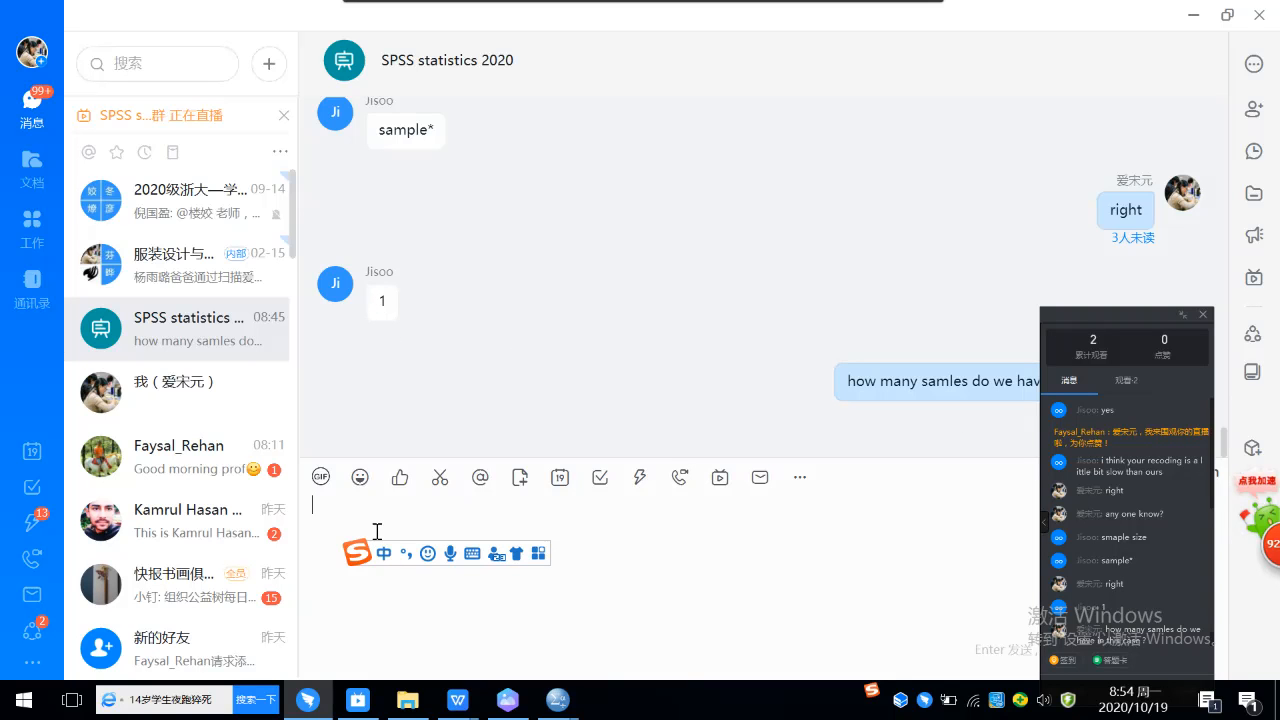
Step: Send the follow-up message "1 is the number of group" in the group chat
type("1 is")
key("Return")
type("the")
key("Return")
type("number")
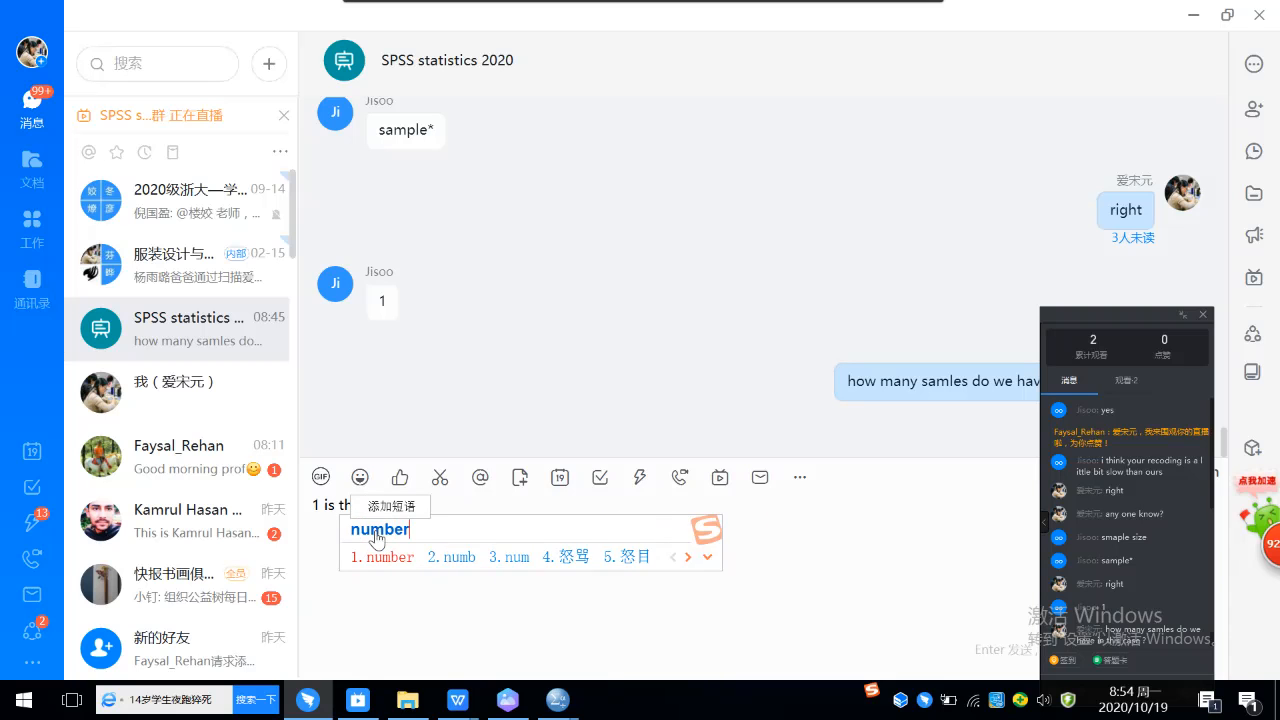
key("Return")
type("of")
key("Return")
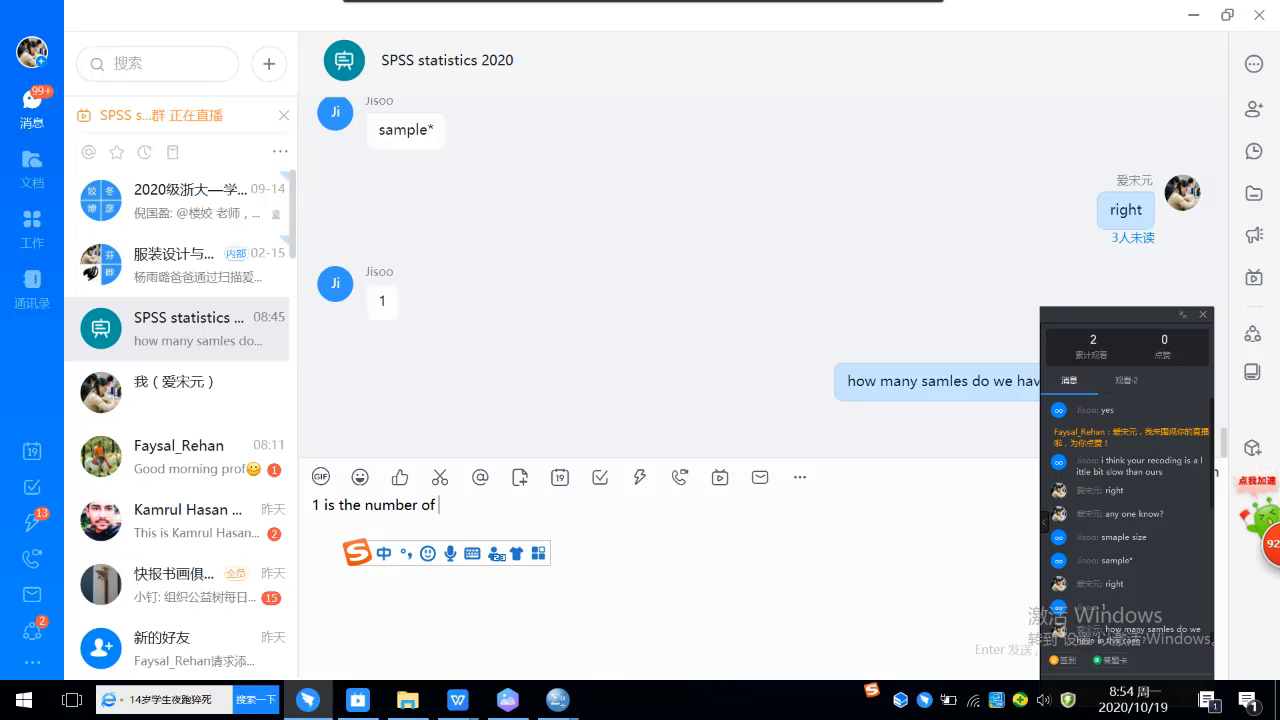
type("group")
key("Return")
key("Return")
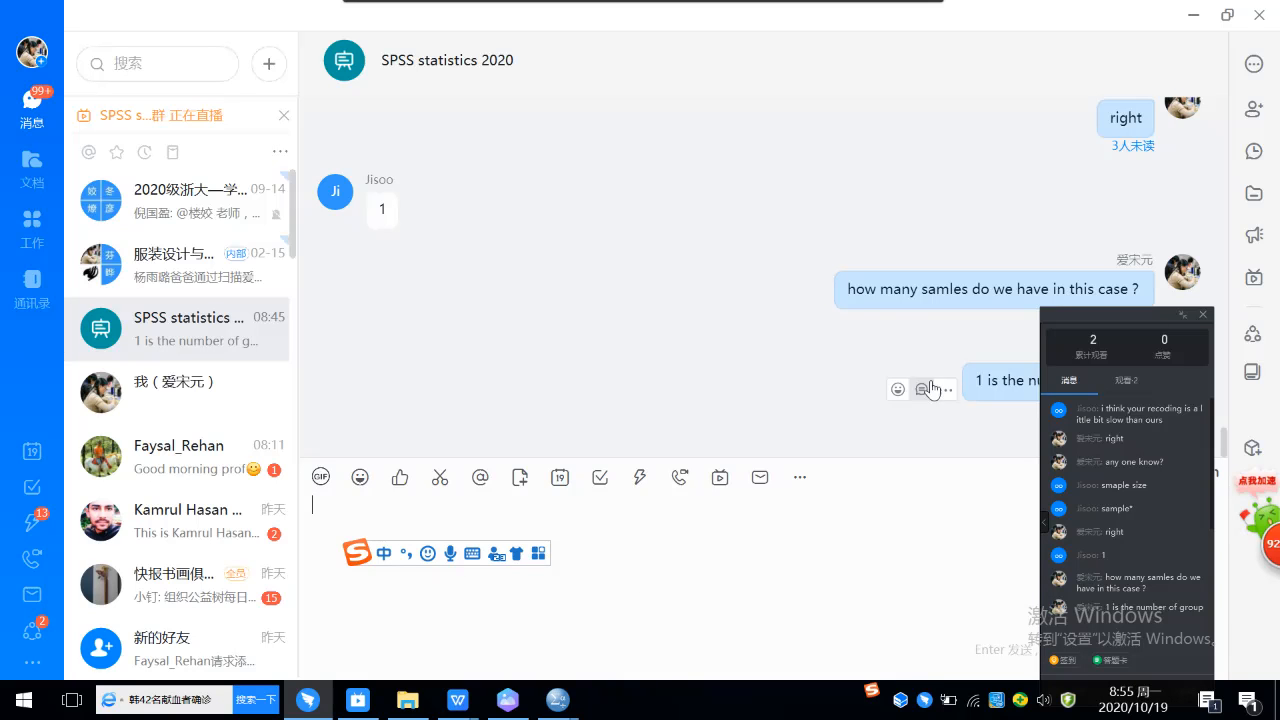
Step: Move the floating live-stream panel mostly off the screen, clear of the group chat's messages and message box
left_click_drag(1049, 314, 1160, 622)
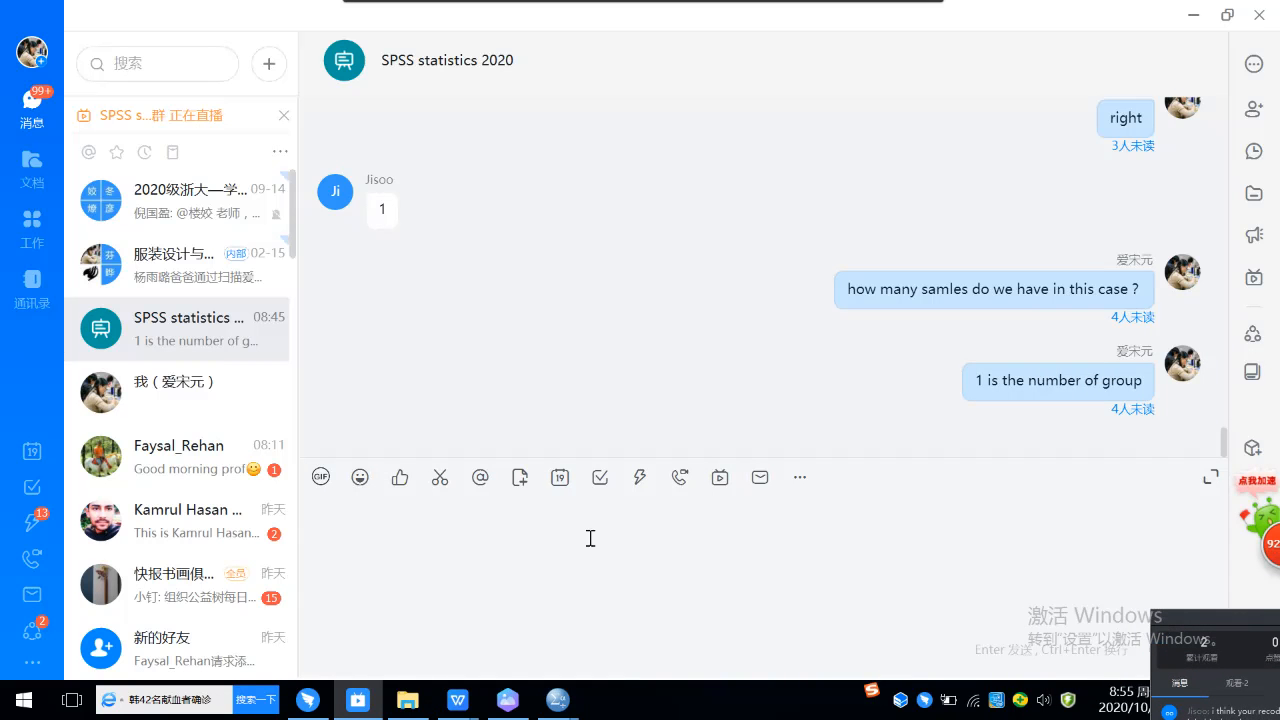
left_click(532, 540)
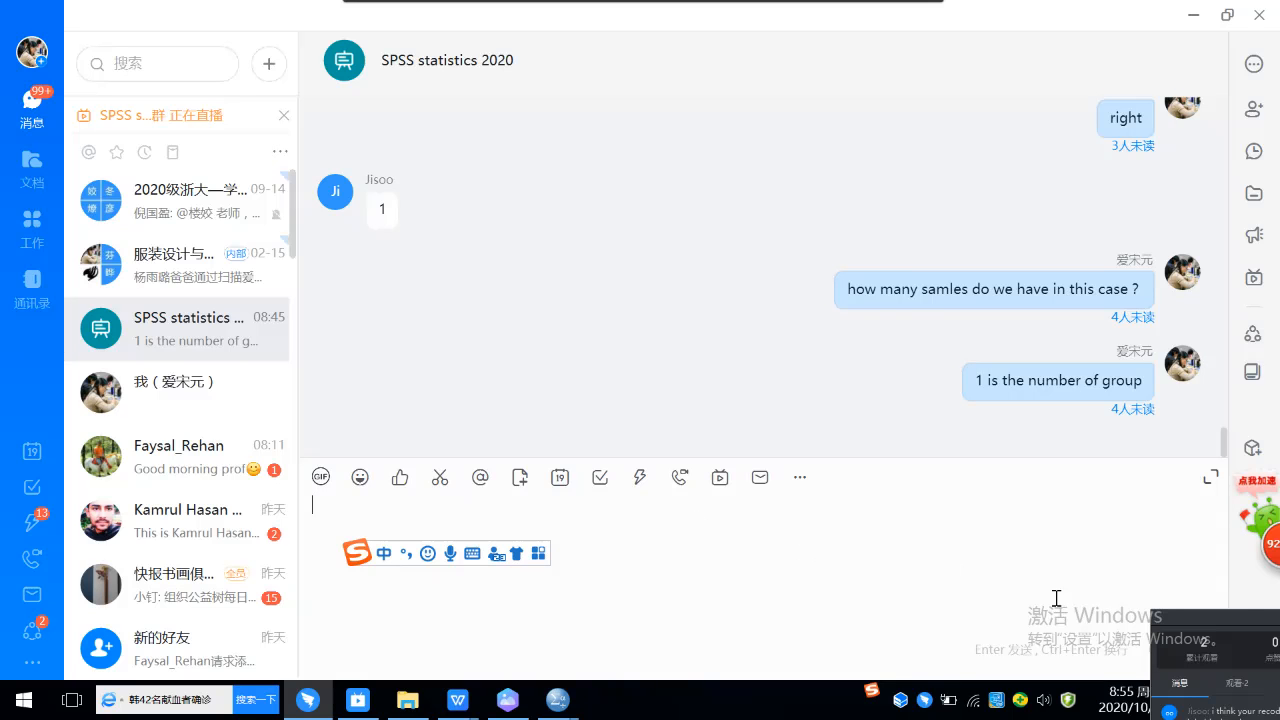
left_click(1158, 630)
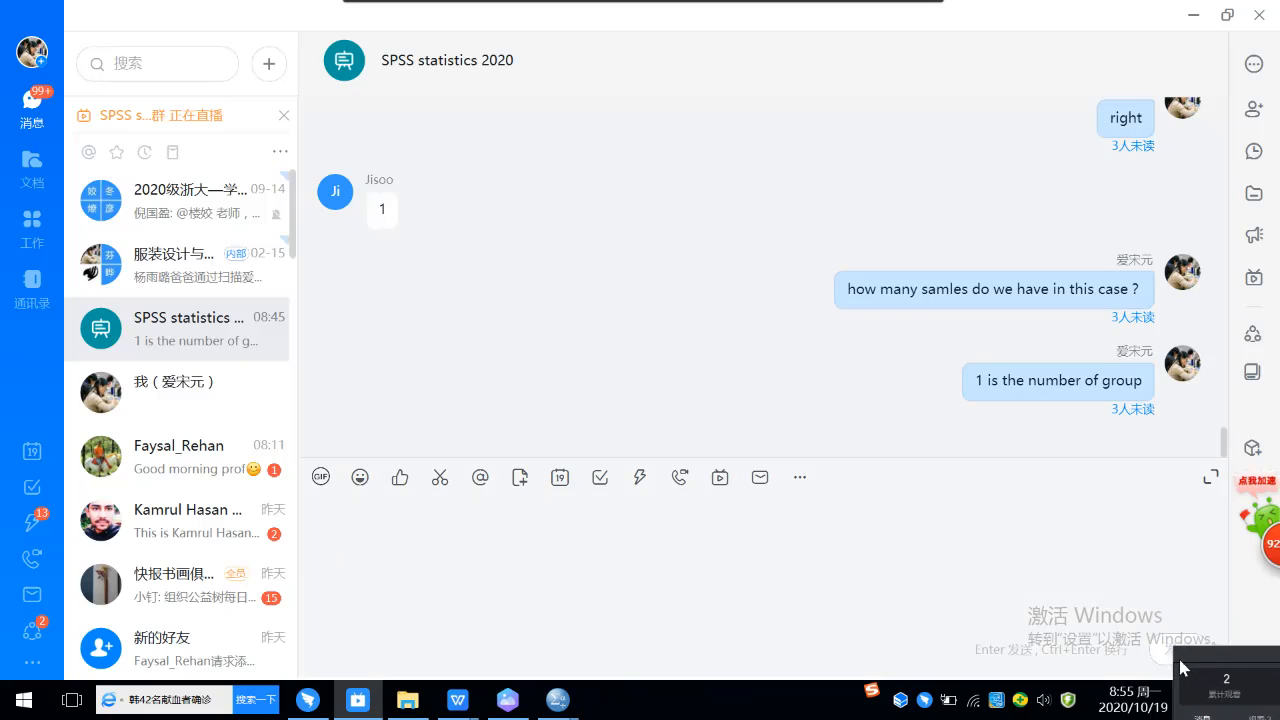
left_click(457, 560)
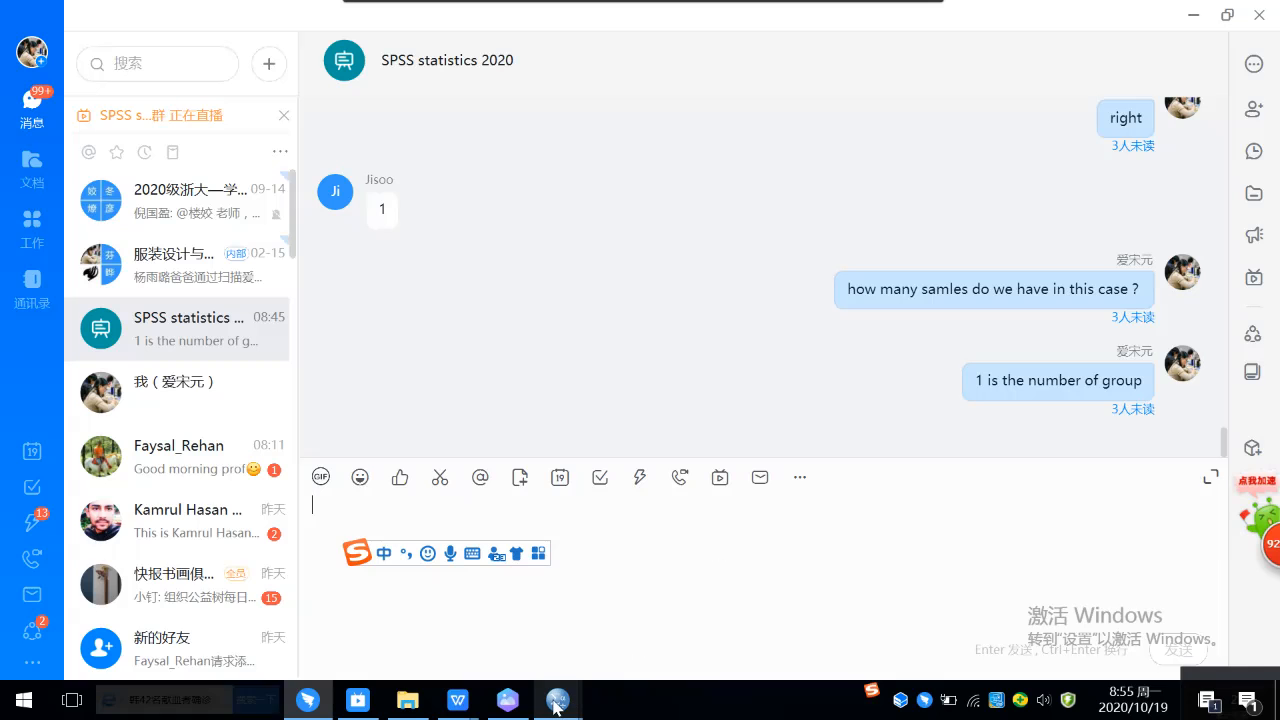
Step: Switch to the SPSS Height and Weight data set, select the Height column and look through its cases from first to last
mouse_move(556, 703)
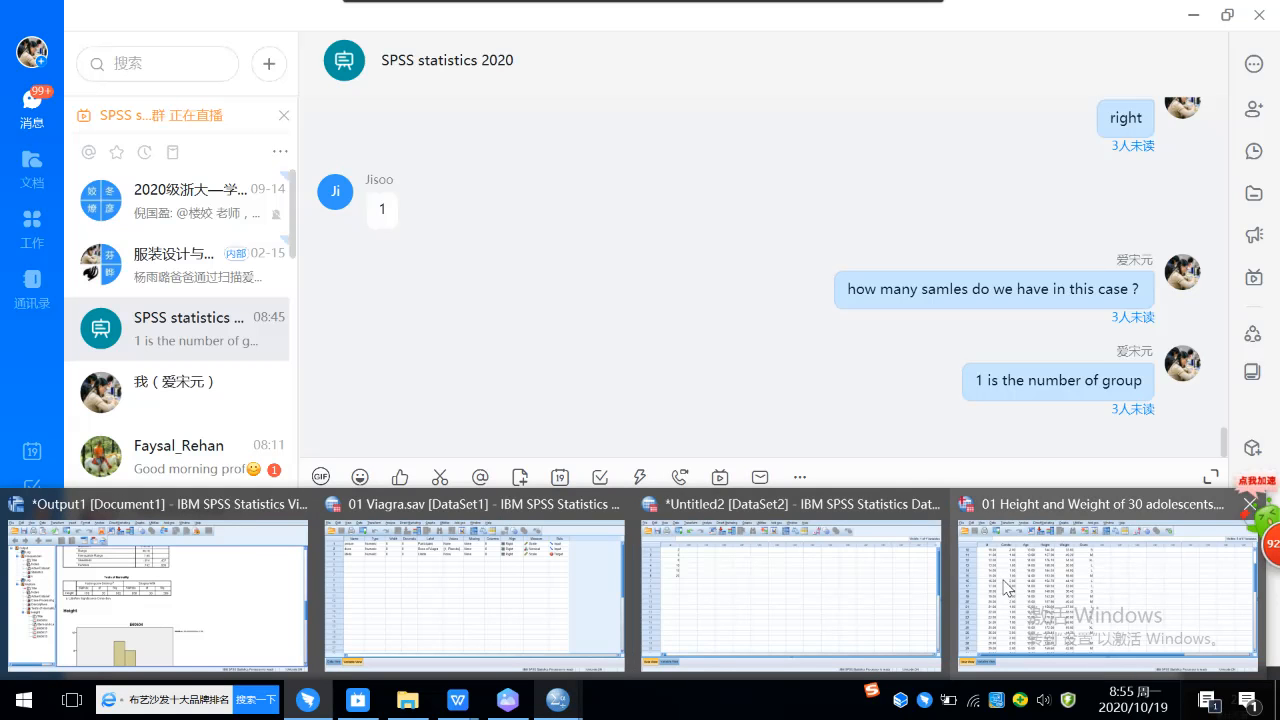
left_click(1040, 588)
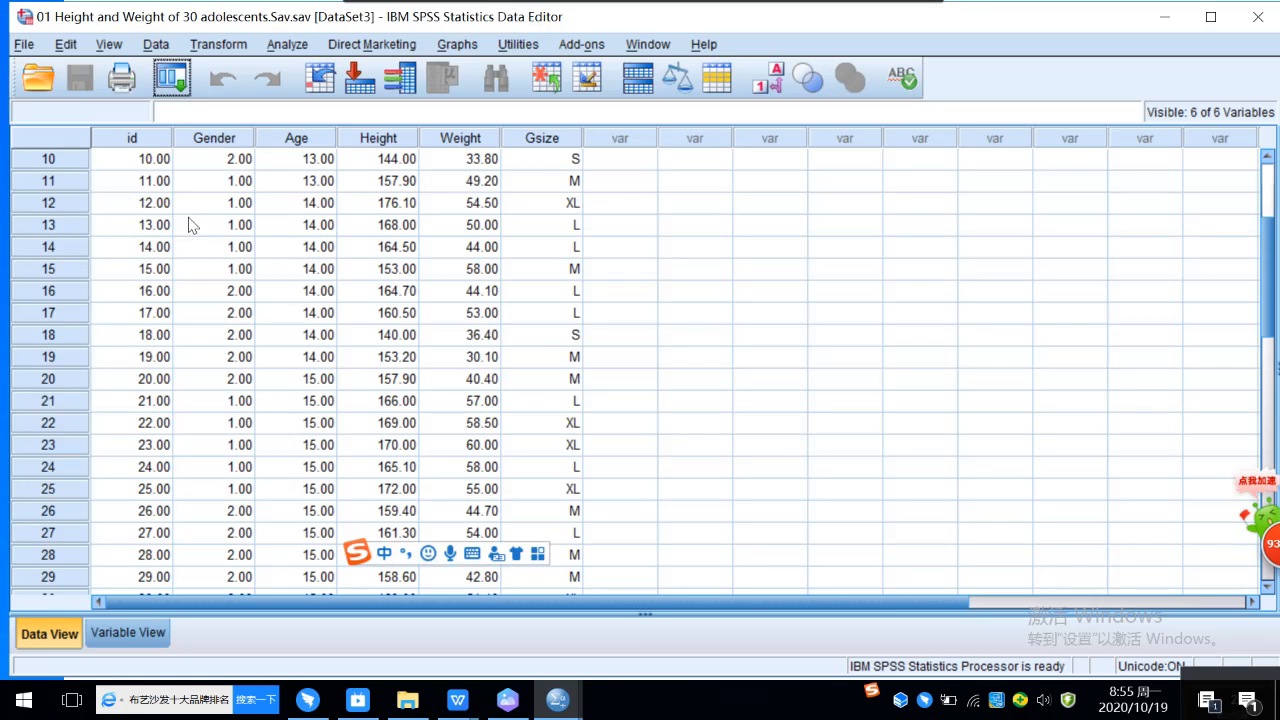
scroll(160, 290, "up", 3)
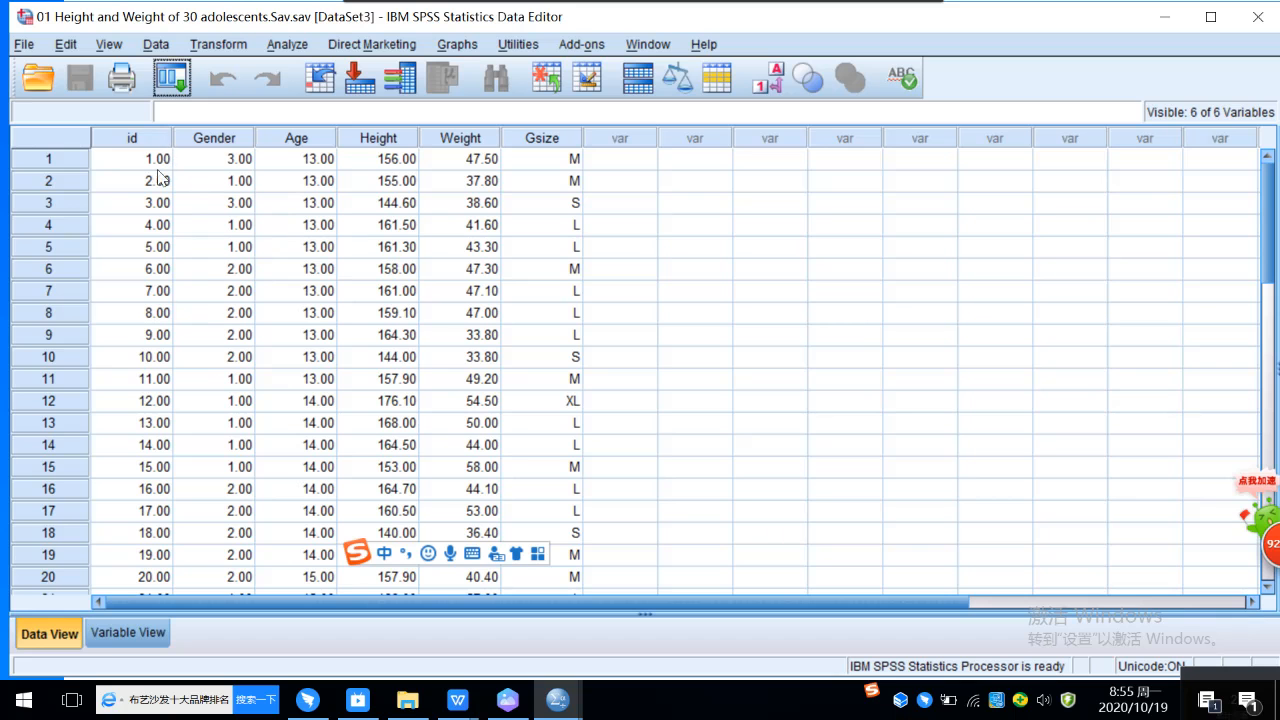
left_click(385, 141)
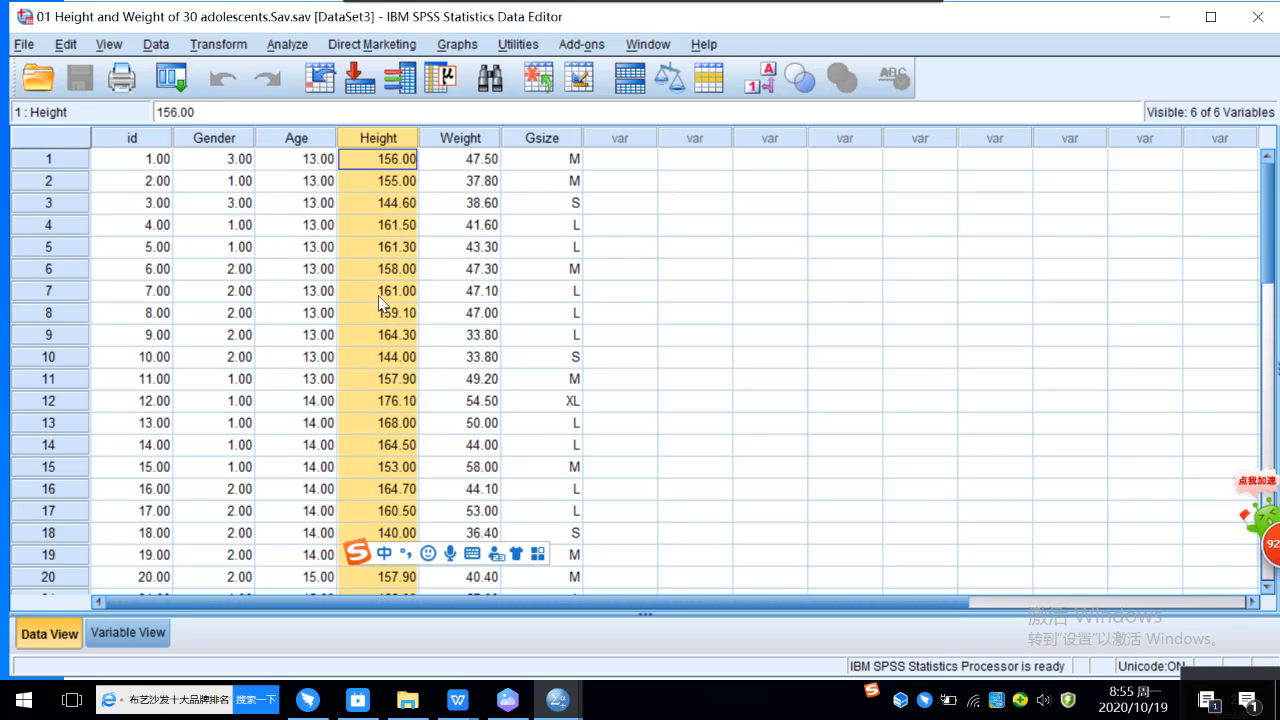
scroll(378, 287, "down", 6)
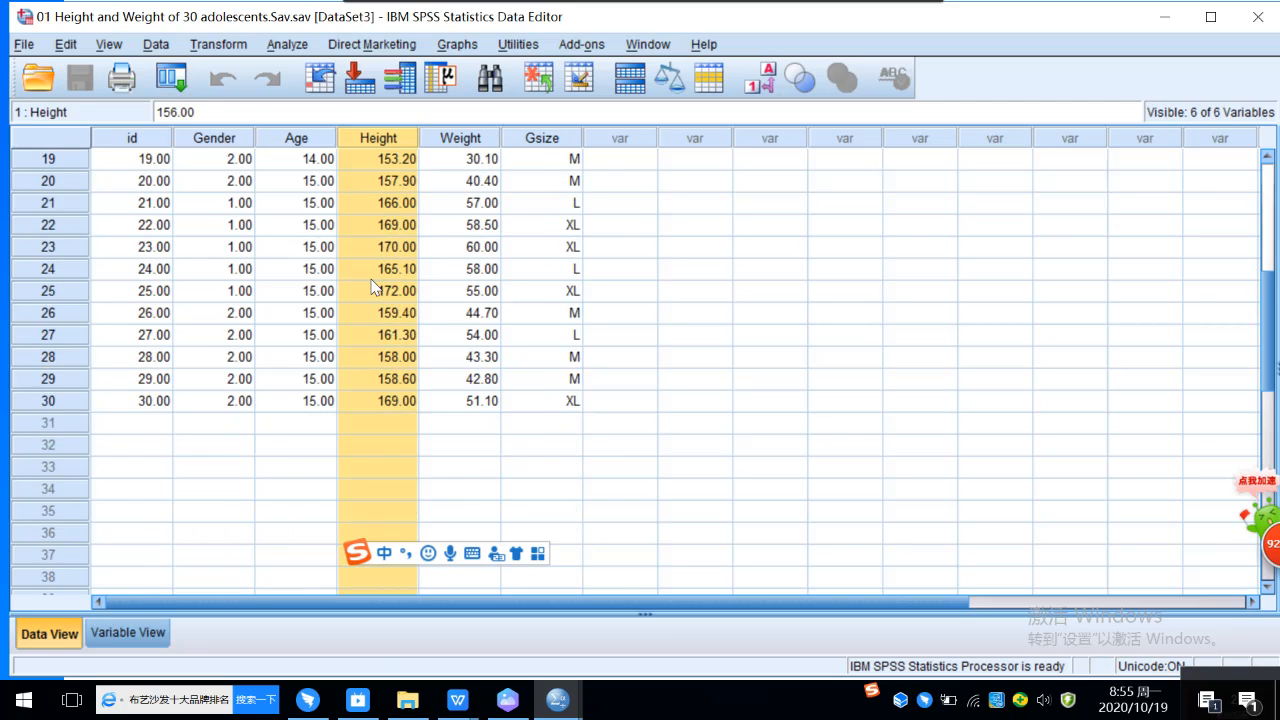
scroll(373, 287, "up", 6)
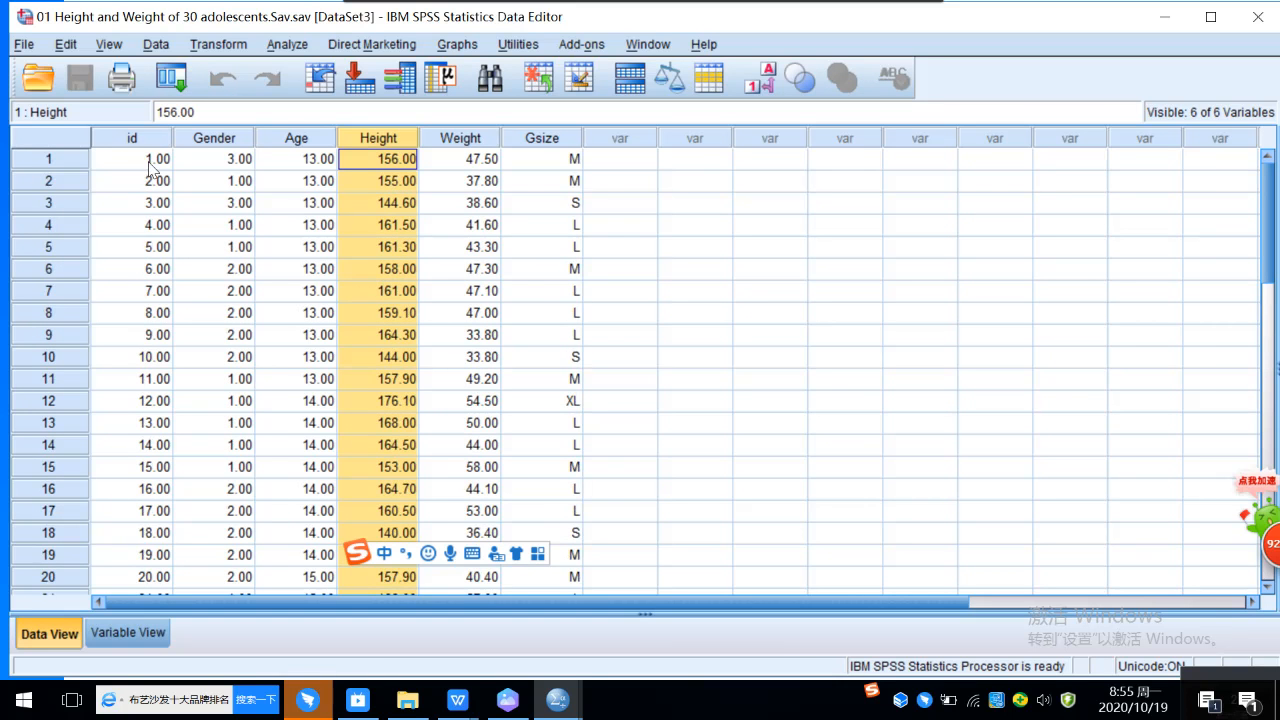
scroll(148, 168, "down", 7)
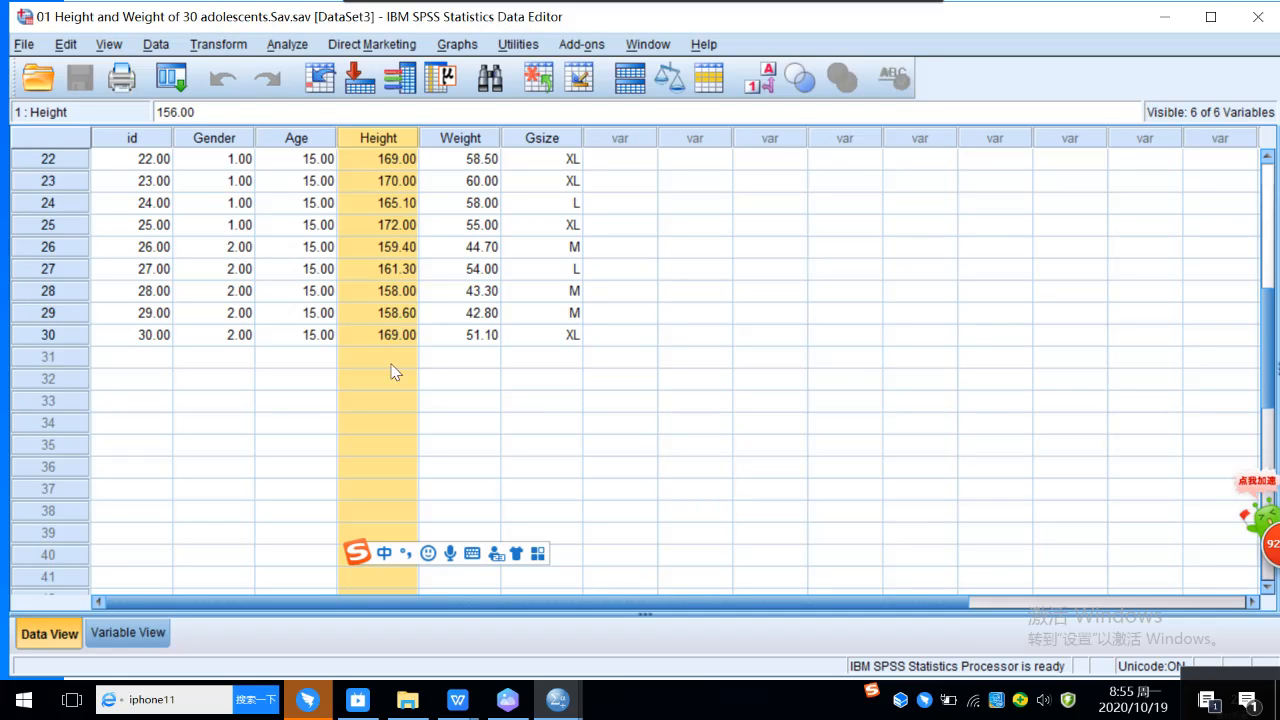
Step: Check the DingTalk group chat for a reply and return to the Output1 viewer in SPSS
mouse_move(310, 703)
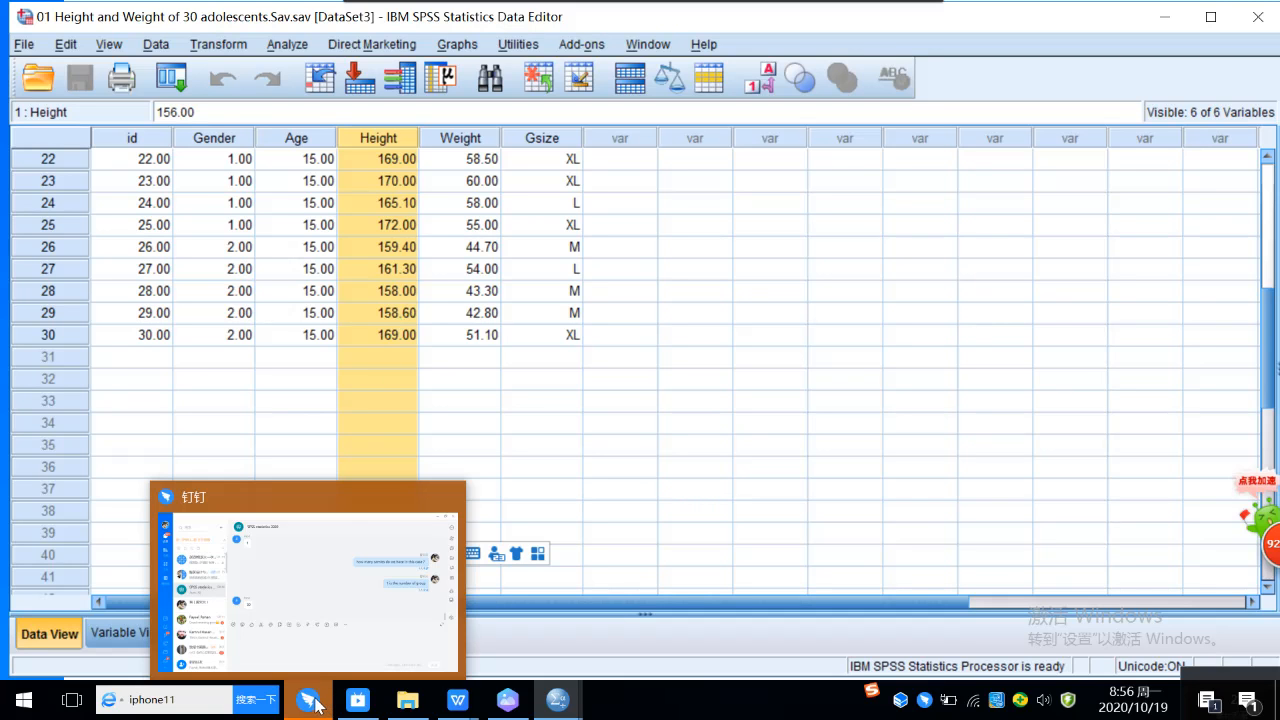
left_click(337, 622)
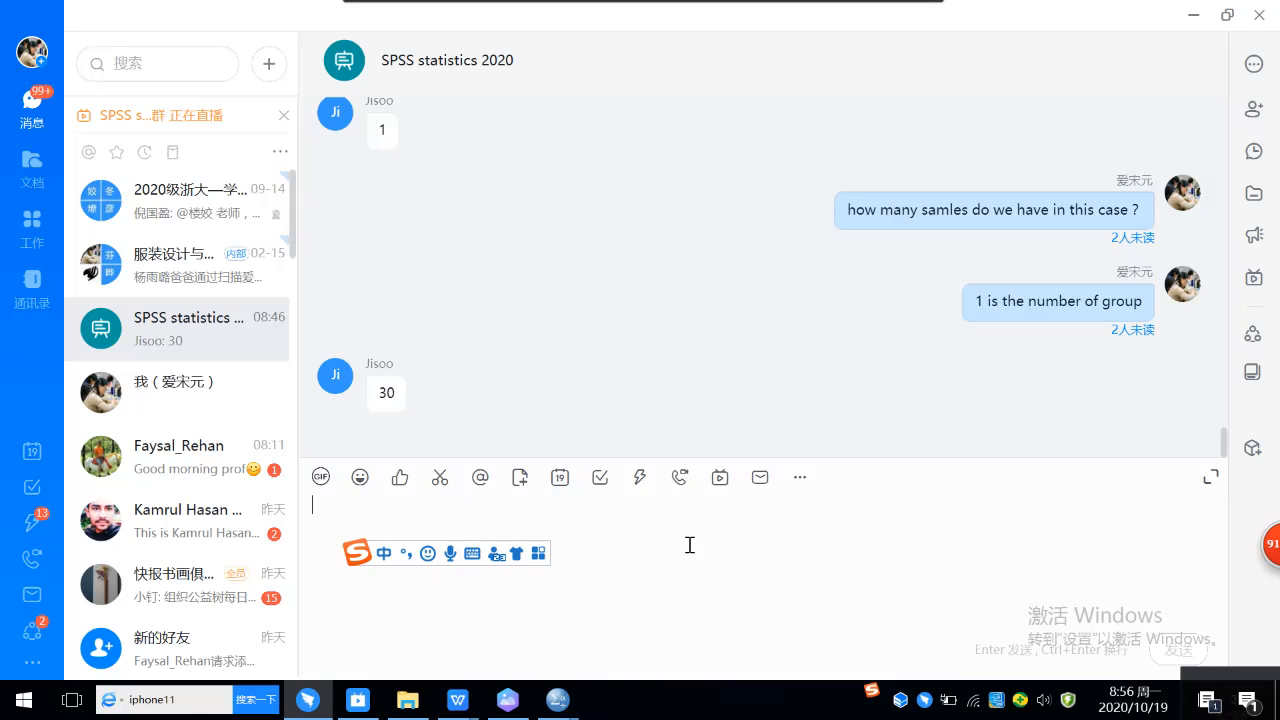
left_click(555, 700)
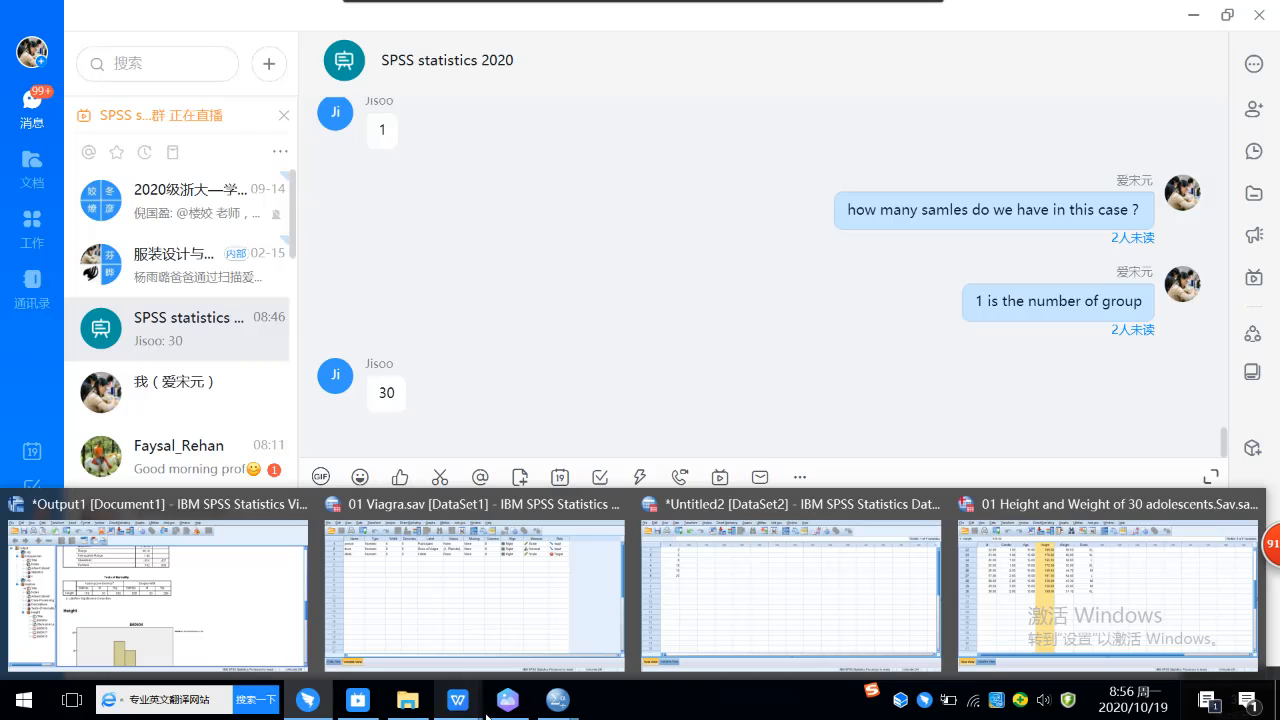
left_click(240, 634)
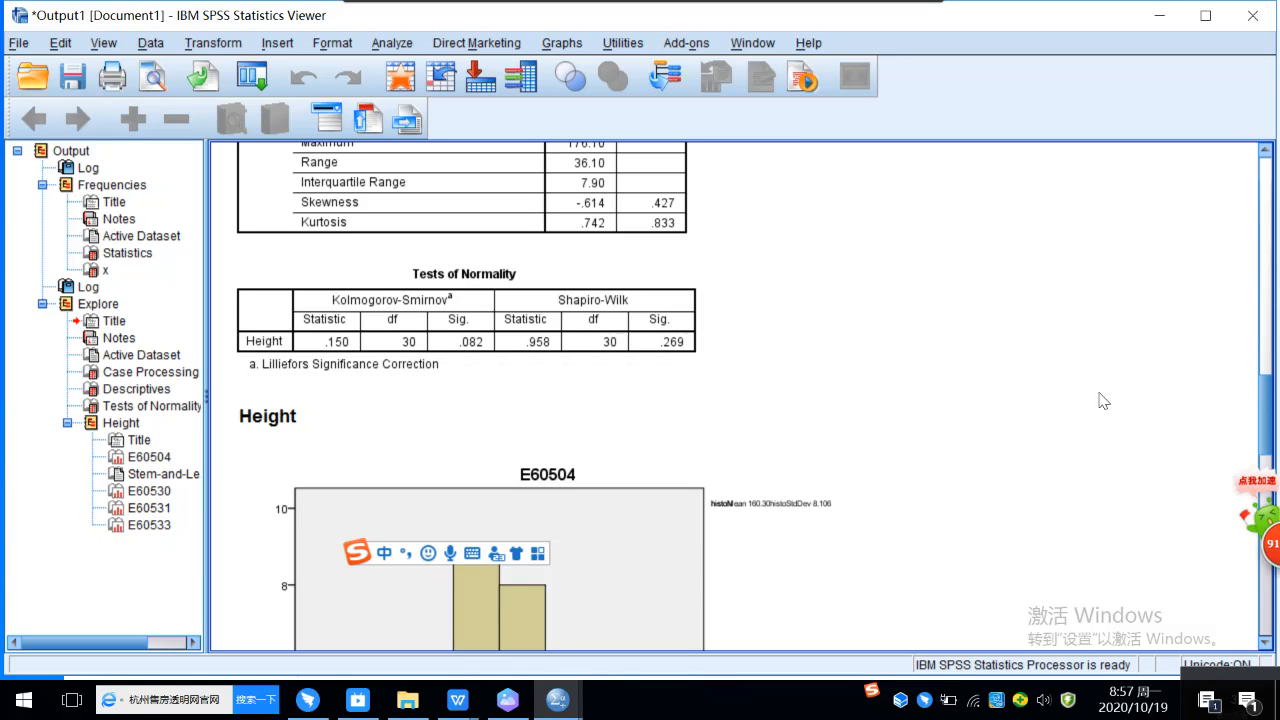
Step: Examine the Height histogram, the stem-and-leaf plot and the normal Q-Q plot in the Explore output
scroll(990, 443, "down", 6)
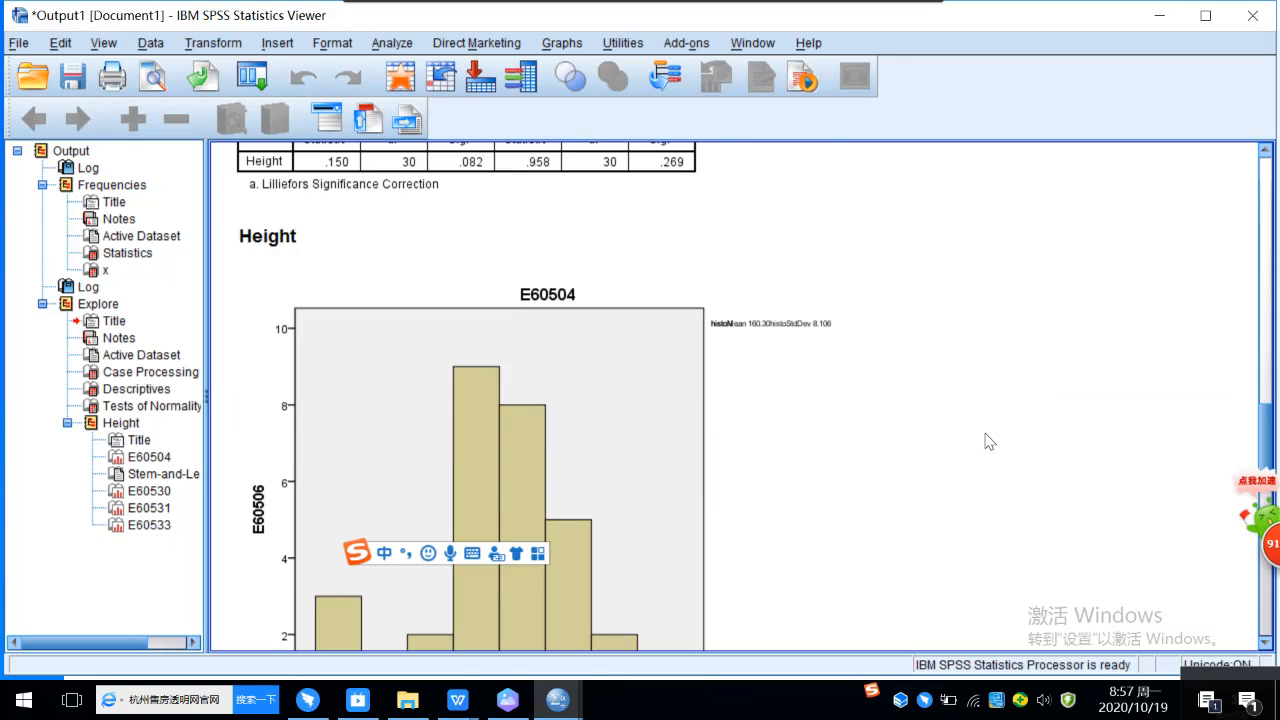
scroll(988, 441, "up", 2)
left_click(772, 412)
scroll(669, 292, "up", 2)
scroll(658, 321, "down", 2)
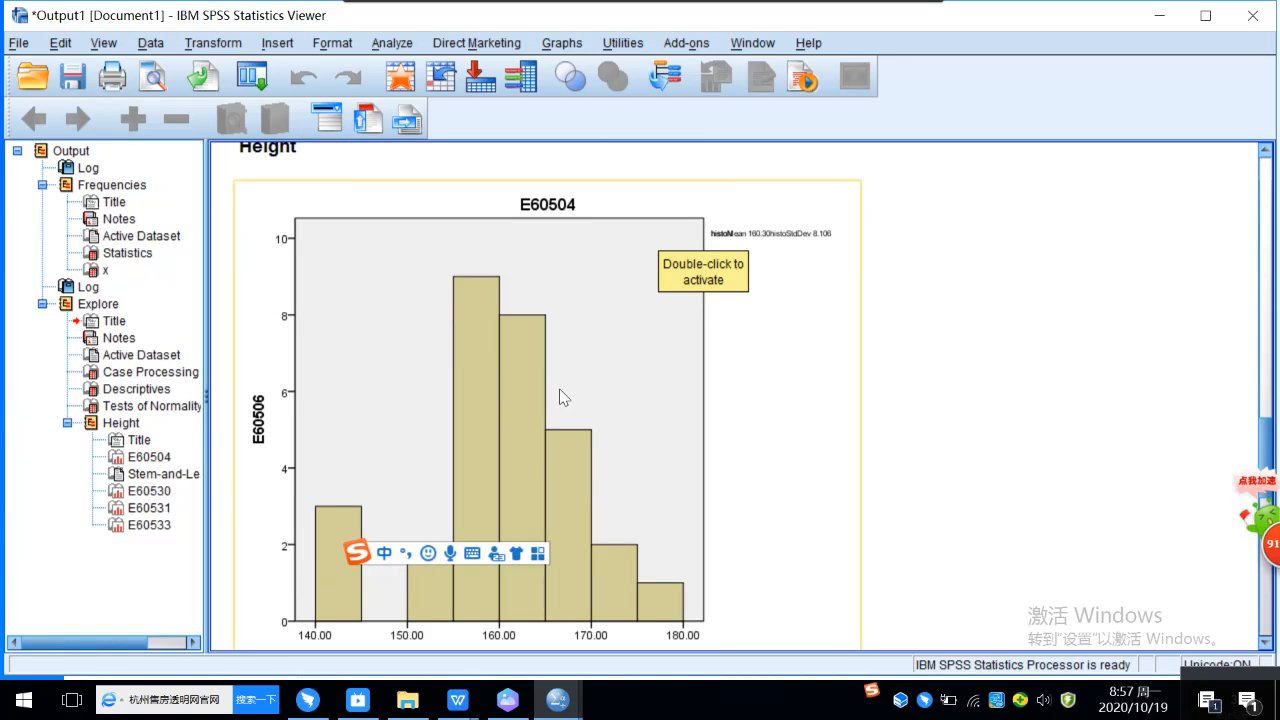
scroll(558, 407, "down", 2)
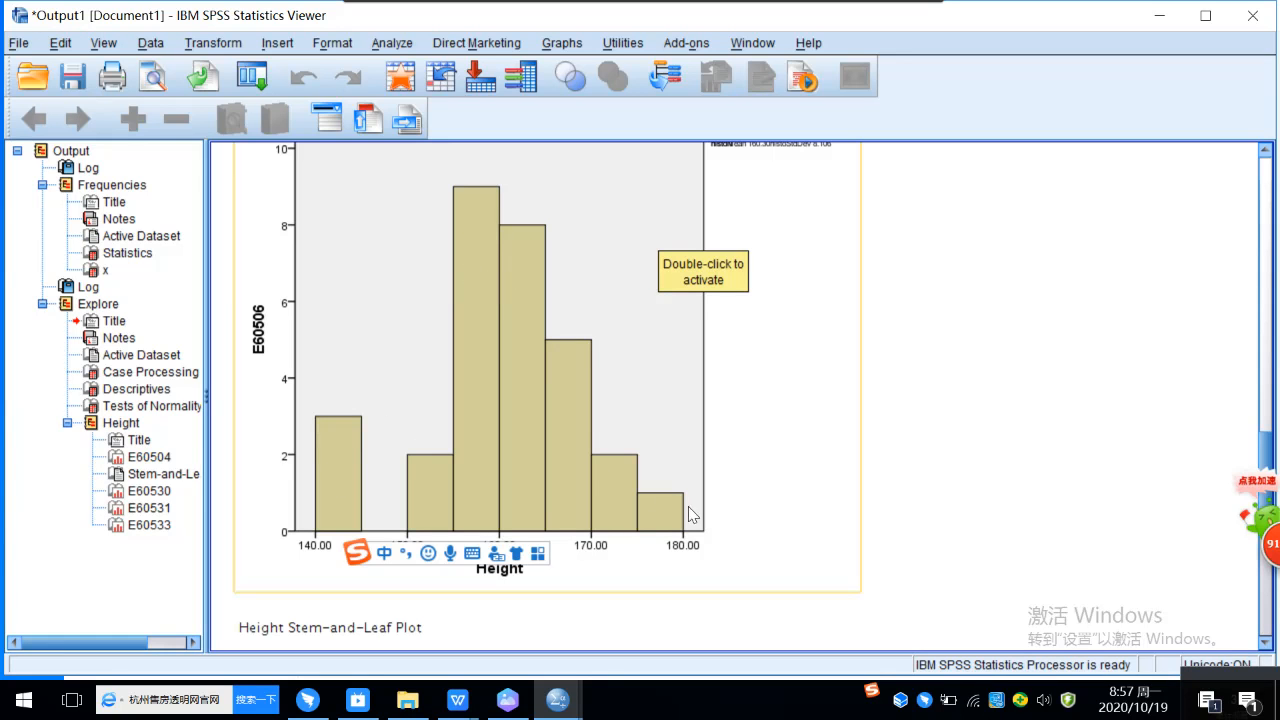
scroll(515, 289, "up", 1)
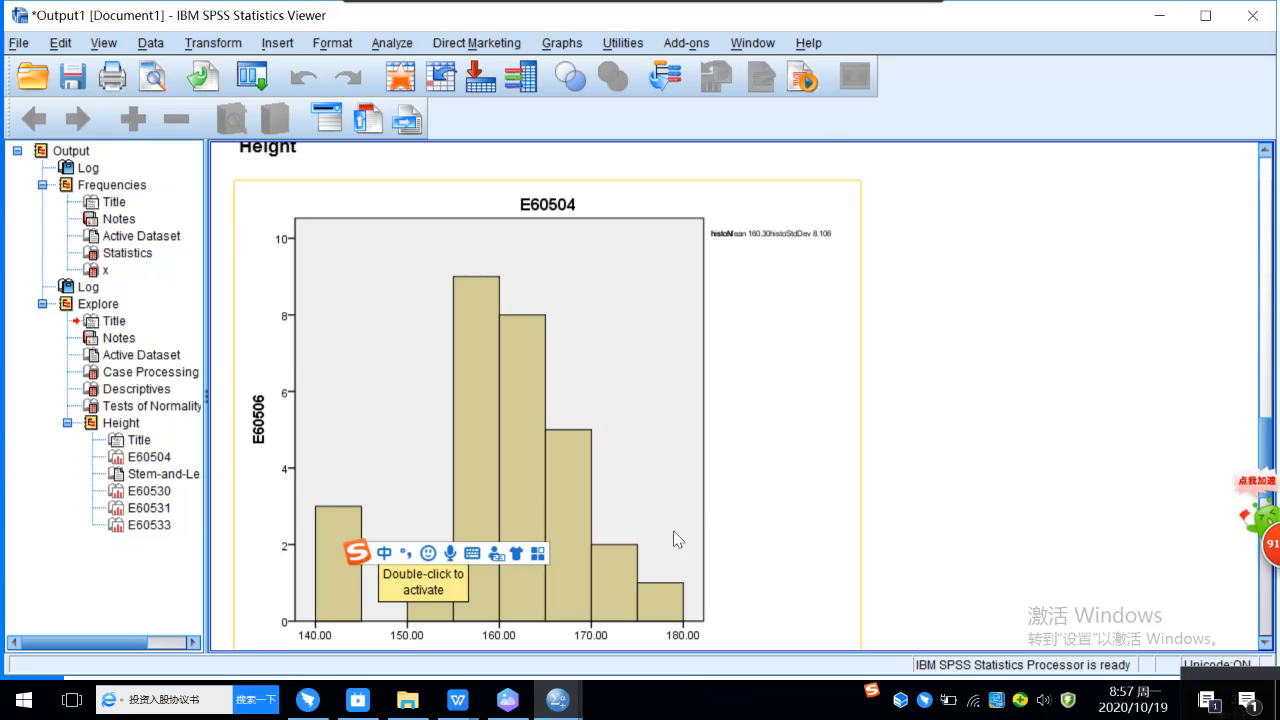
scroll(720, 500, "down", 5)
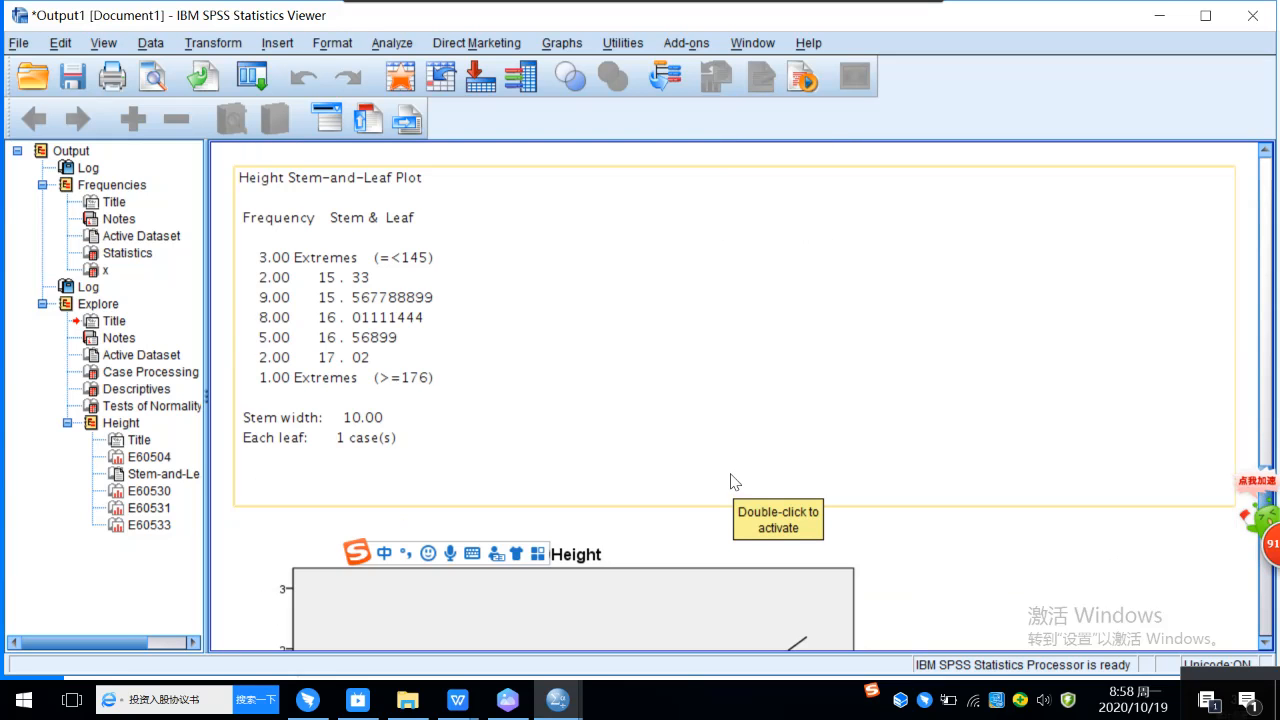
scroll(680, 390, "down", 3)
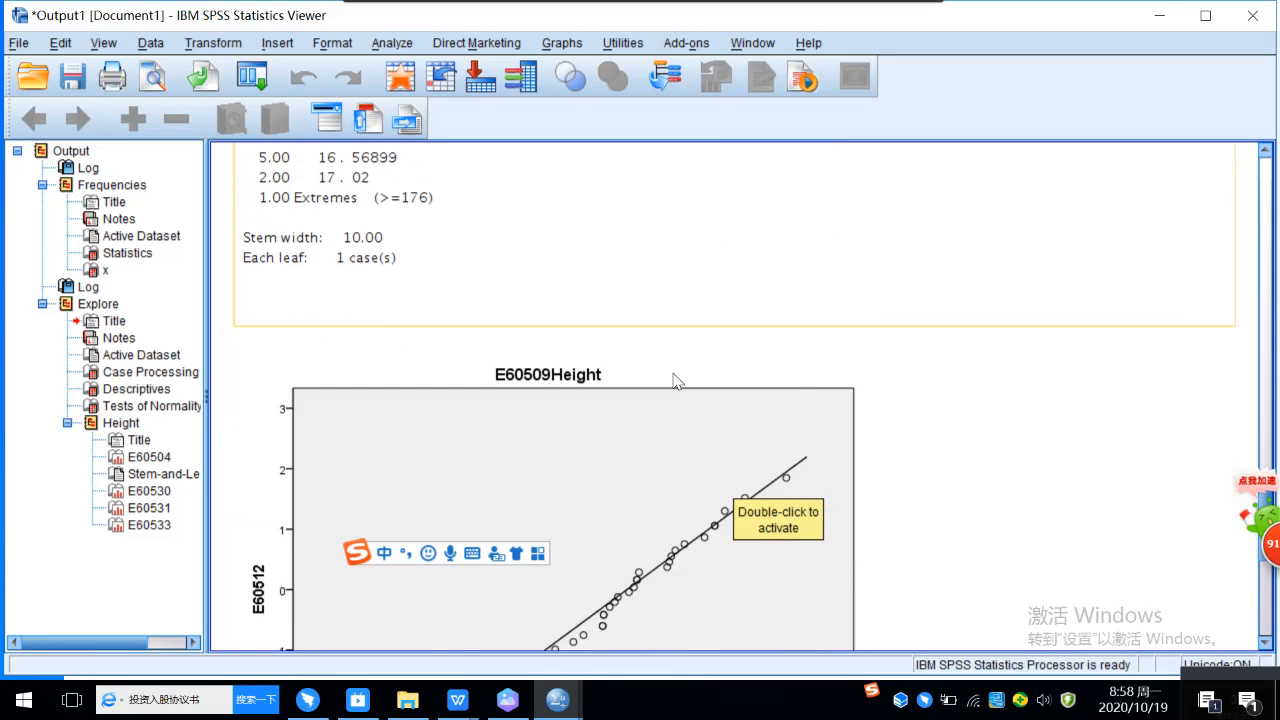
scroll(675, 382, "down", 5)
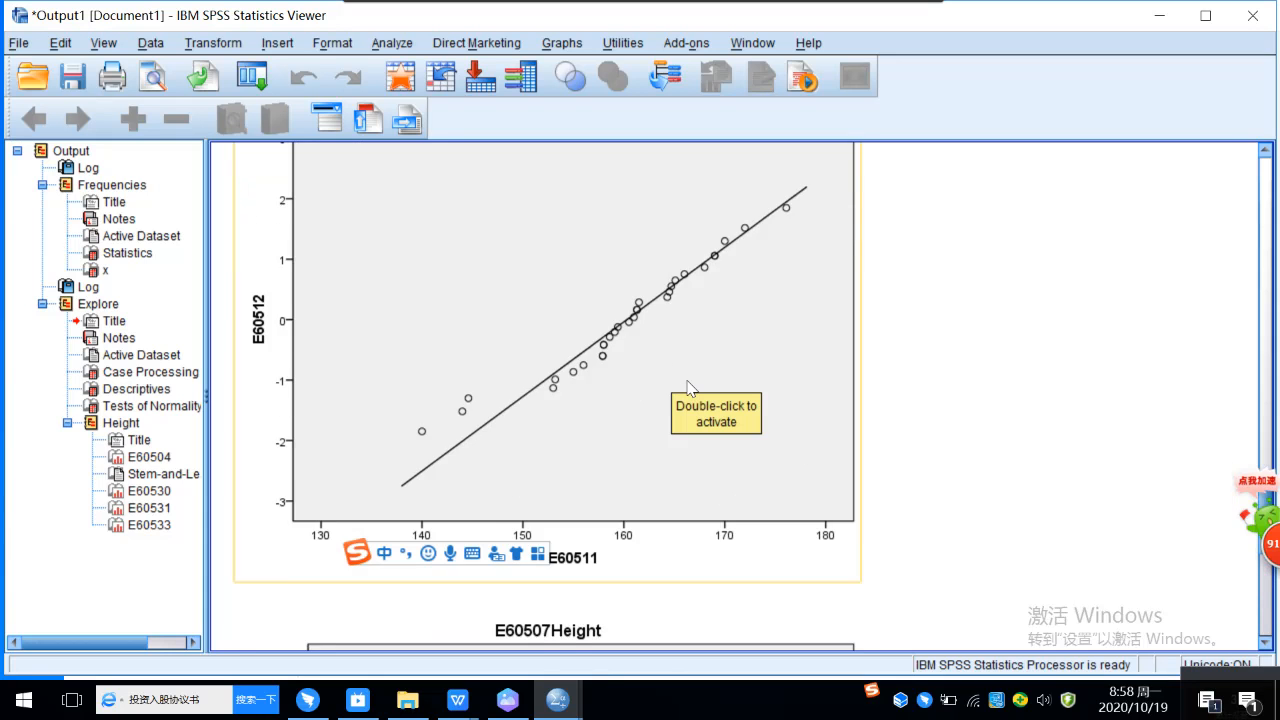
Step: Examine the normal Q-Q plot of Height and the detrended normal Q-Q plot below it
scroll(686, 387, "up", 3)
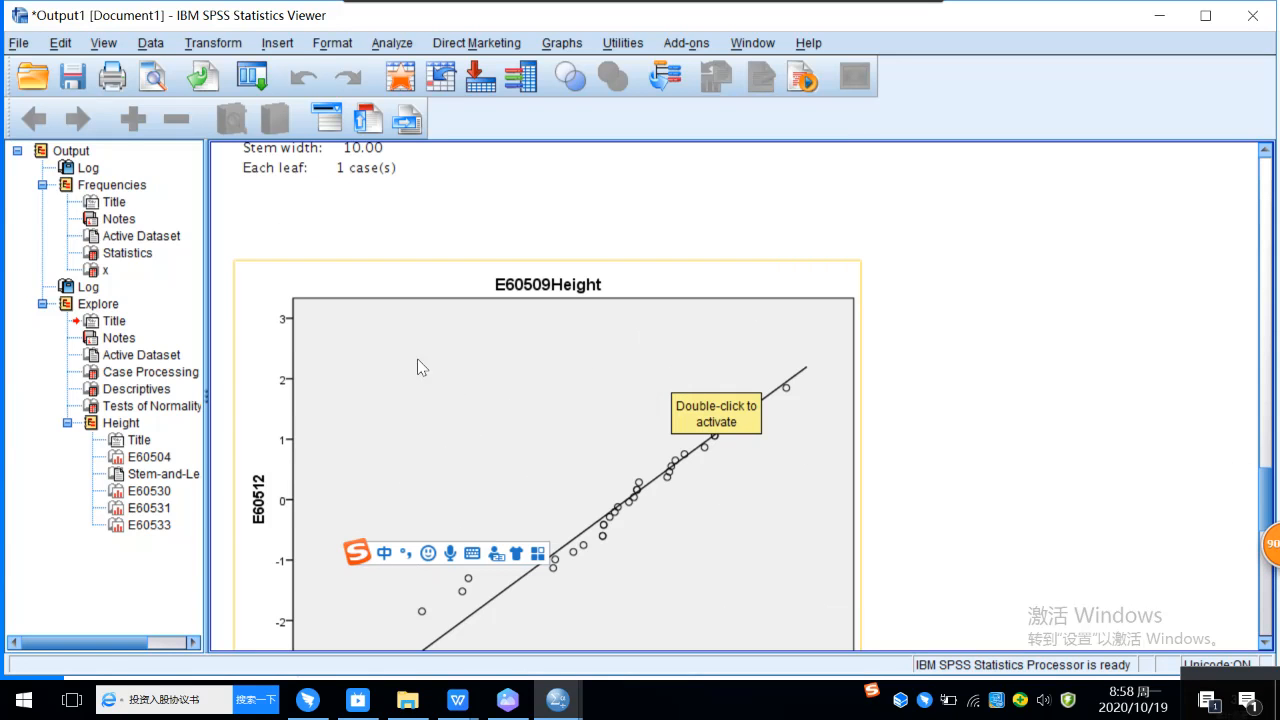
scroll(595, 390, "down", 2)
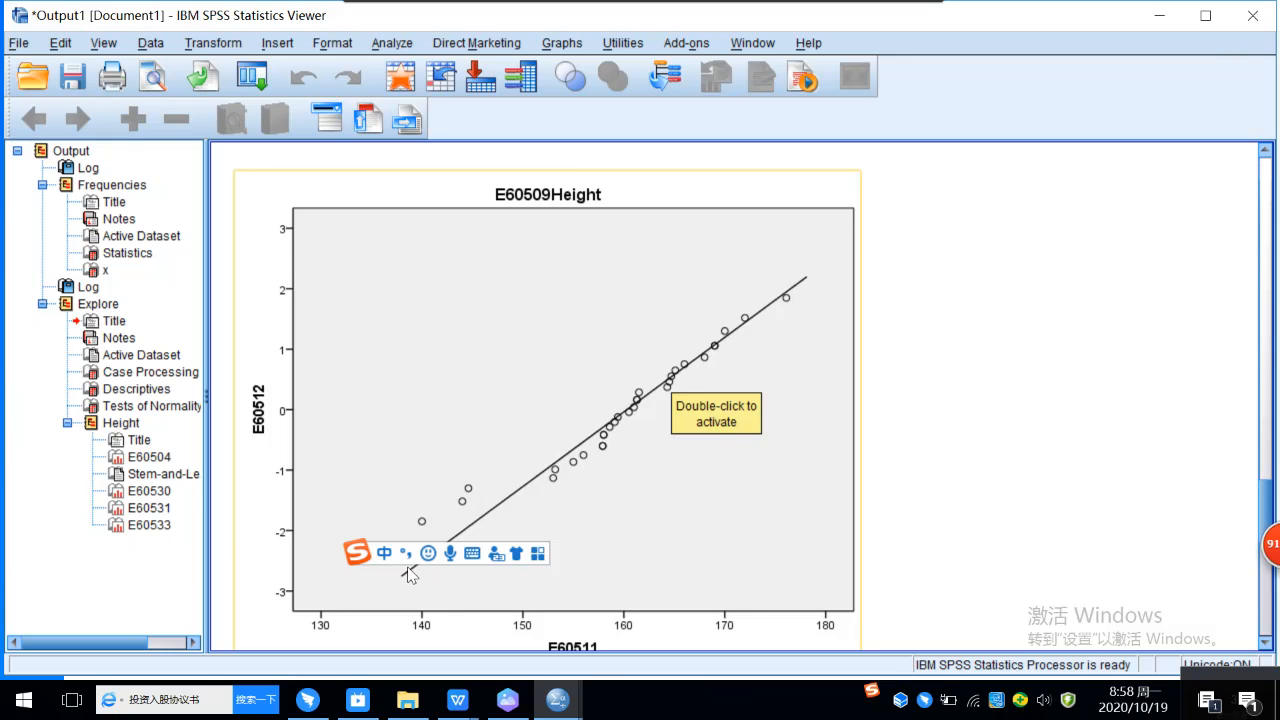
scroll(542, 490, "down", 3)
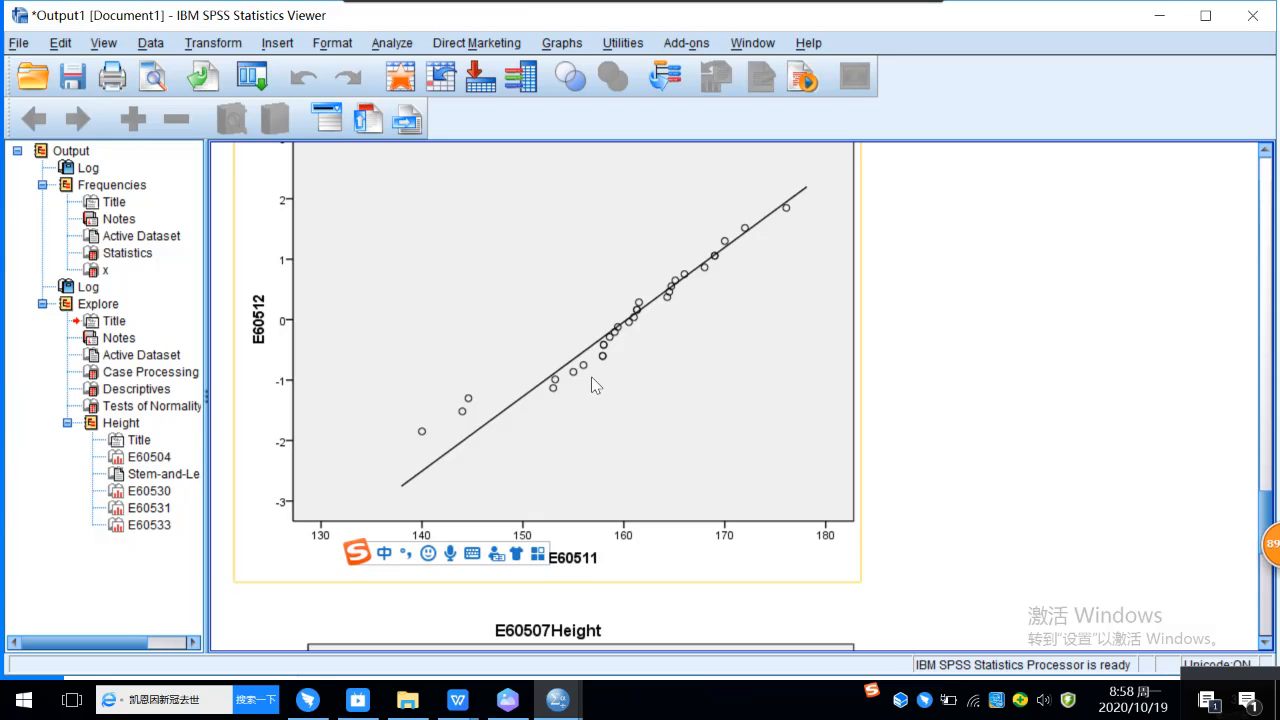
scroll(674, 417, "down", 5)
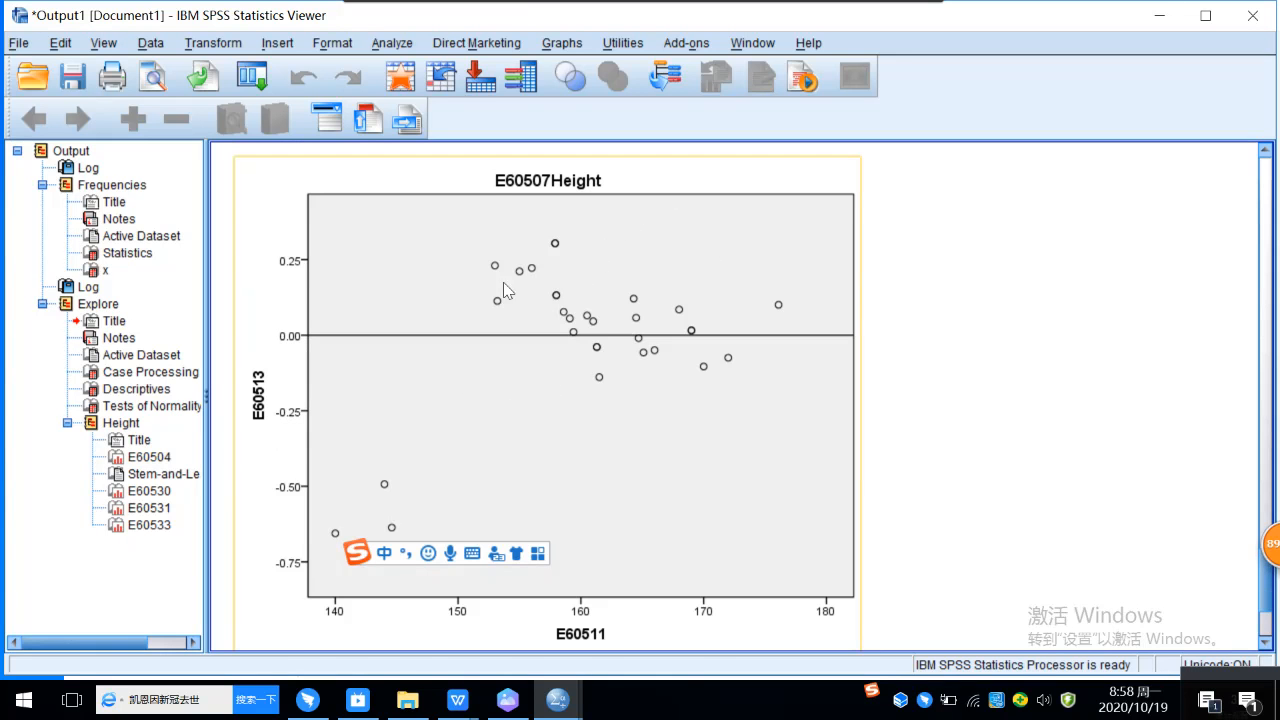
scroll(480, 290, "down", 2)
scroll(598, 368, "up", 2)
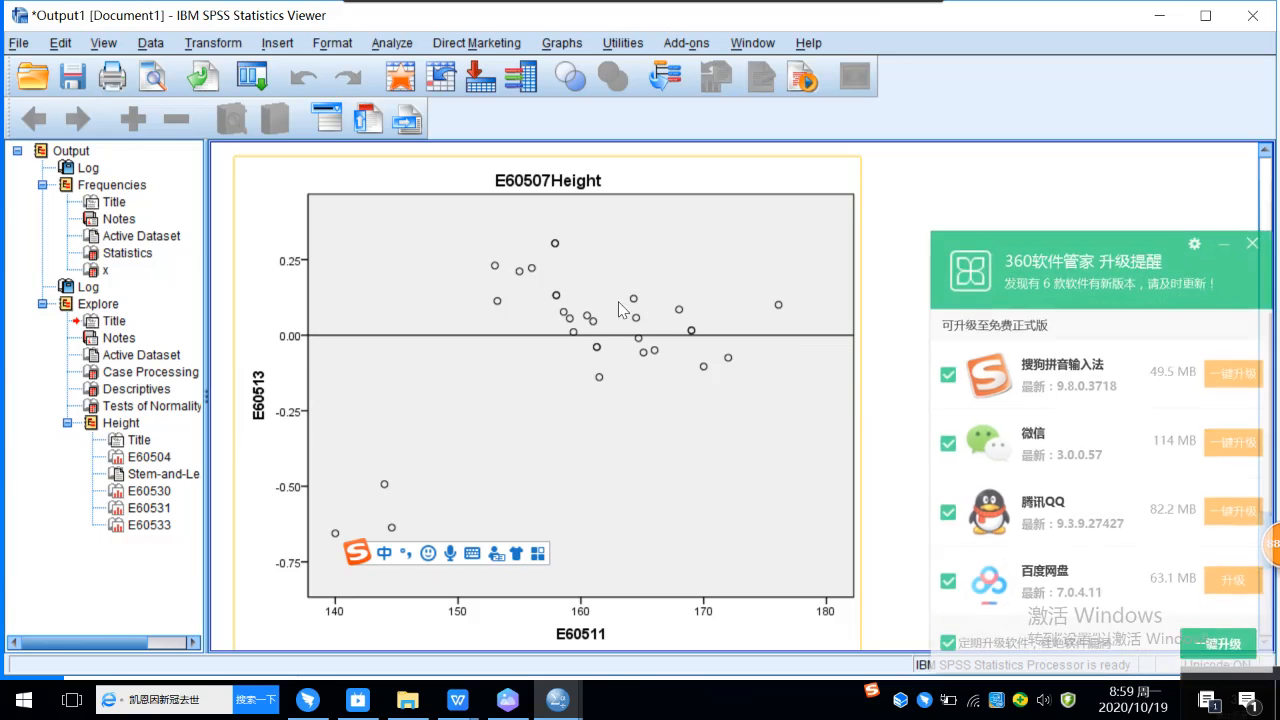
Step: Close the 360 software upgrade reminder and move the Sogou input-method bar off the chart into the blank area beside it
left_click(1256, 240)
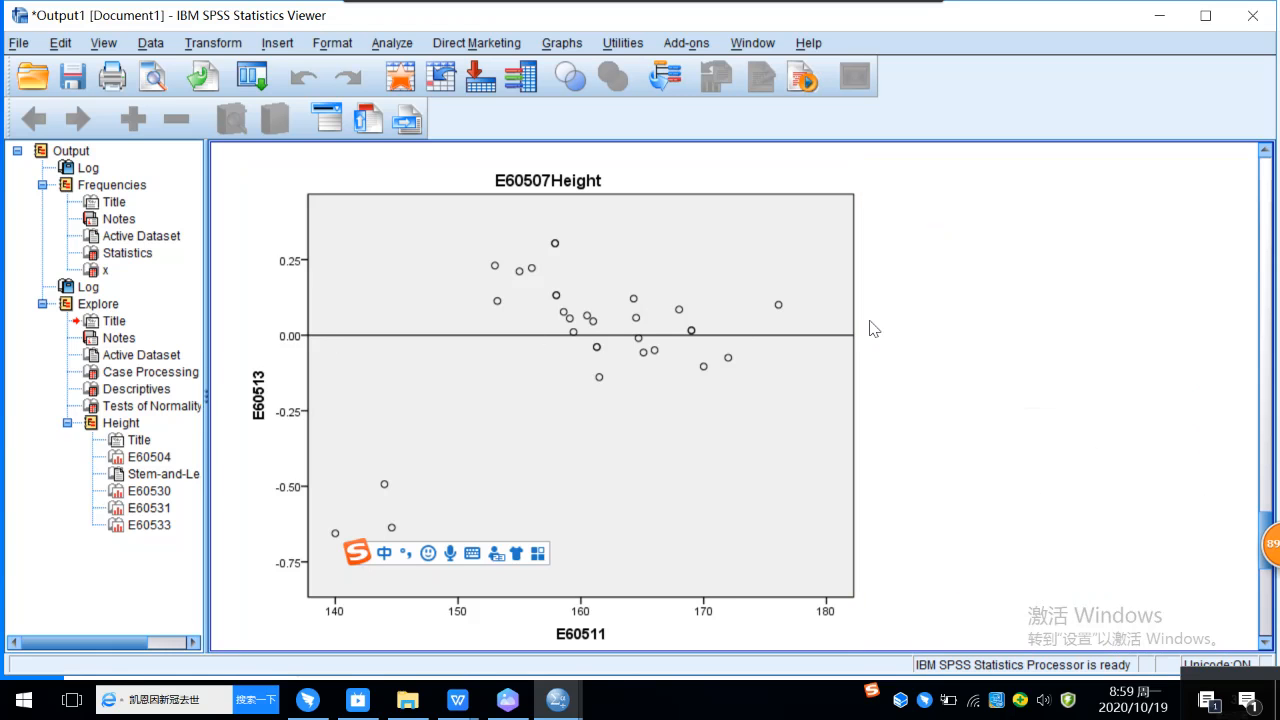
left_click_drag(357, 560, 928, 541)
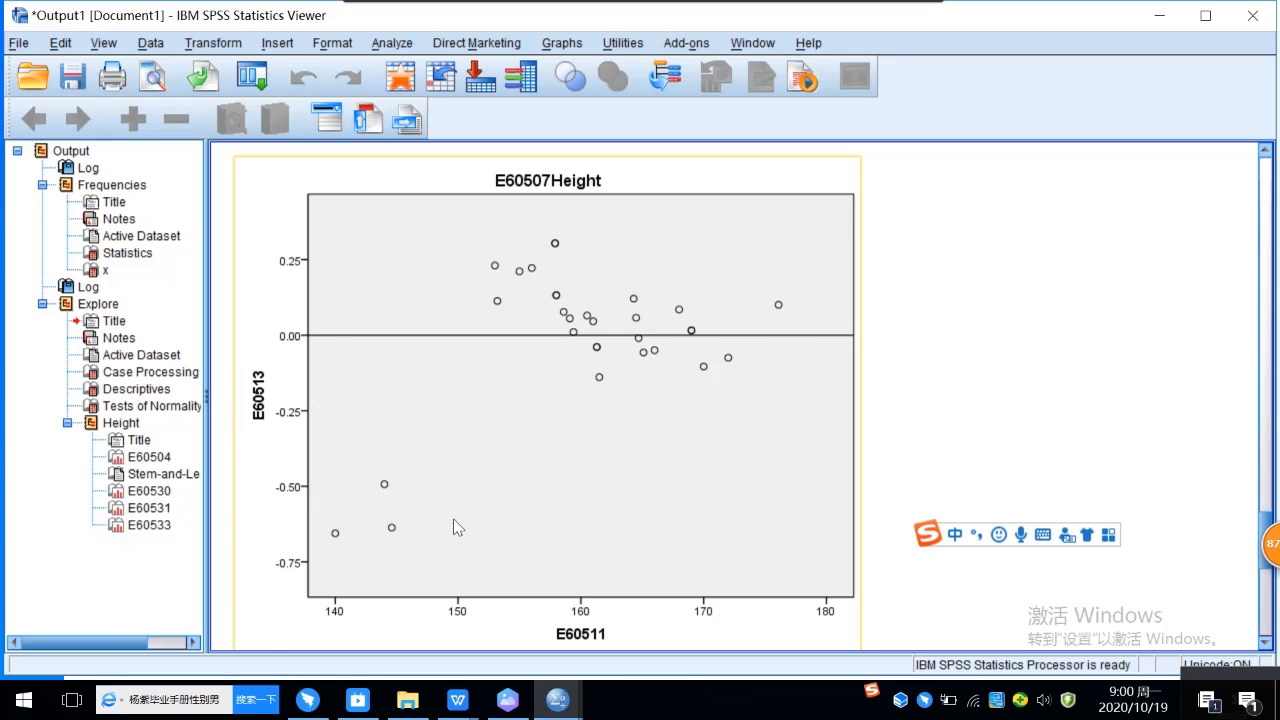
Step: Examine the Height boxplot at the end of the Explore output, including its whiskers and outlying cases
scroll(561, 476, "down", 5)
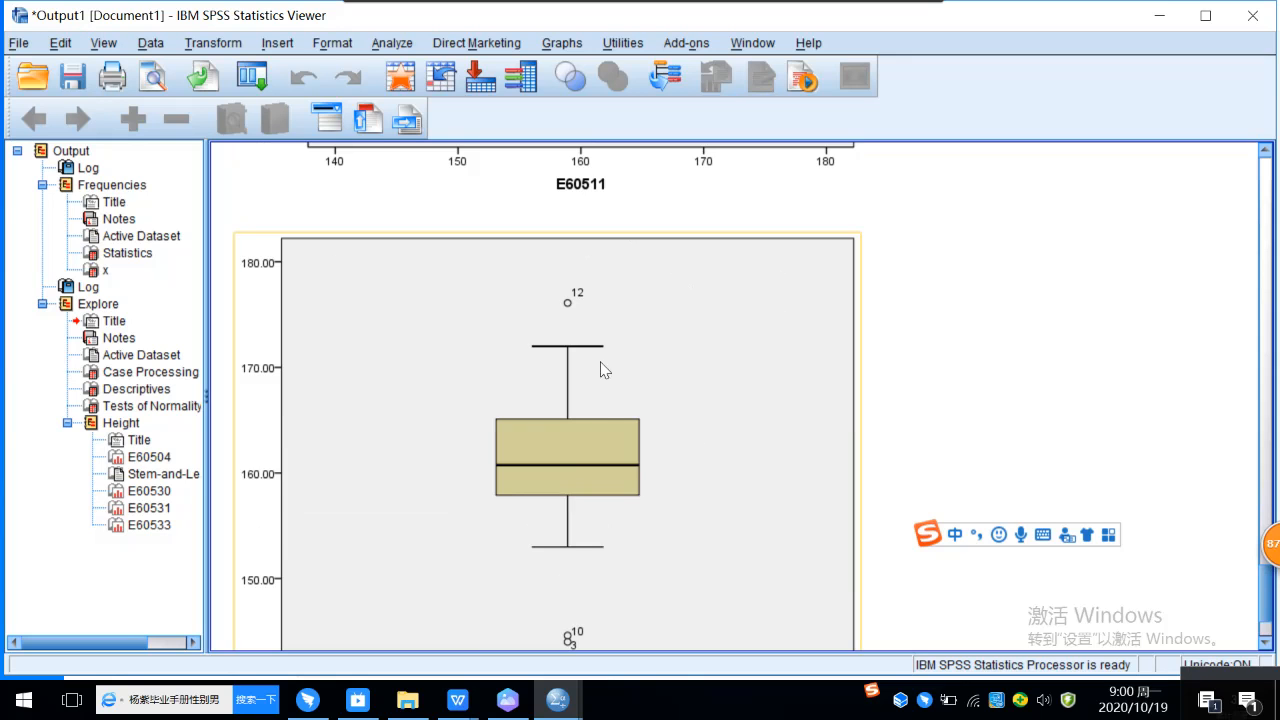
scroll(571, 367, "down", 2)
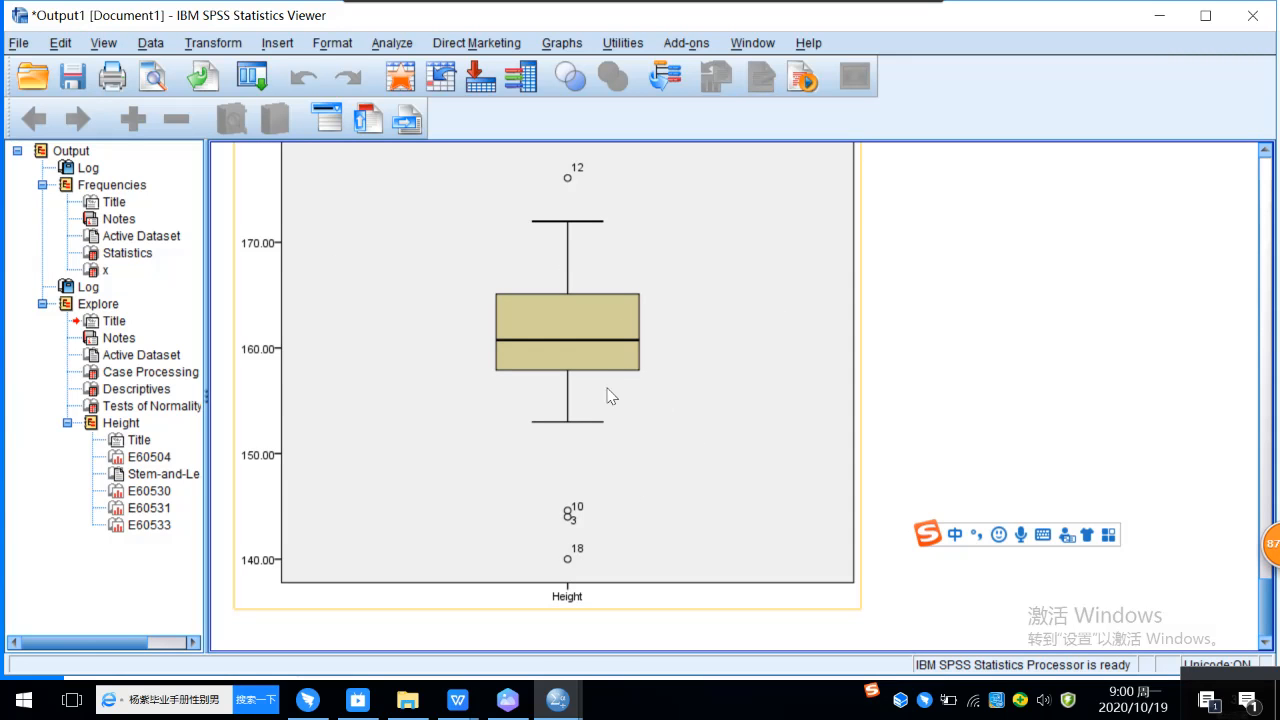
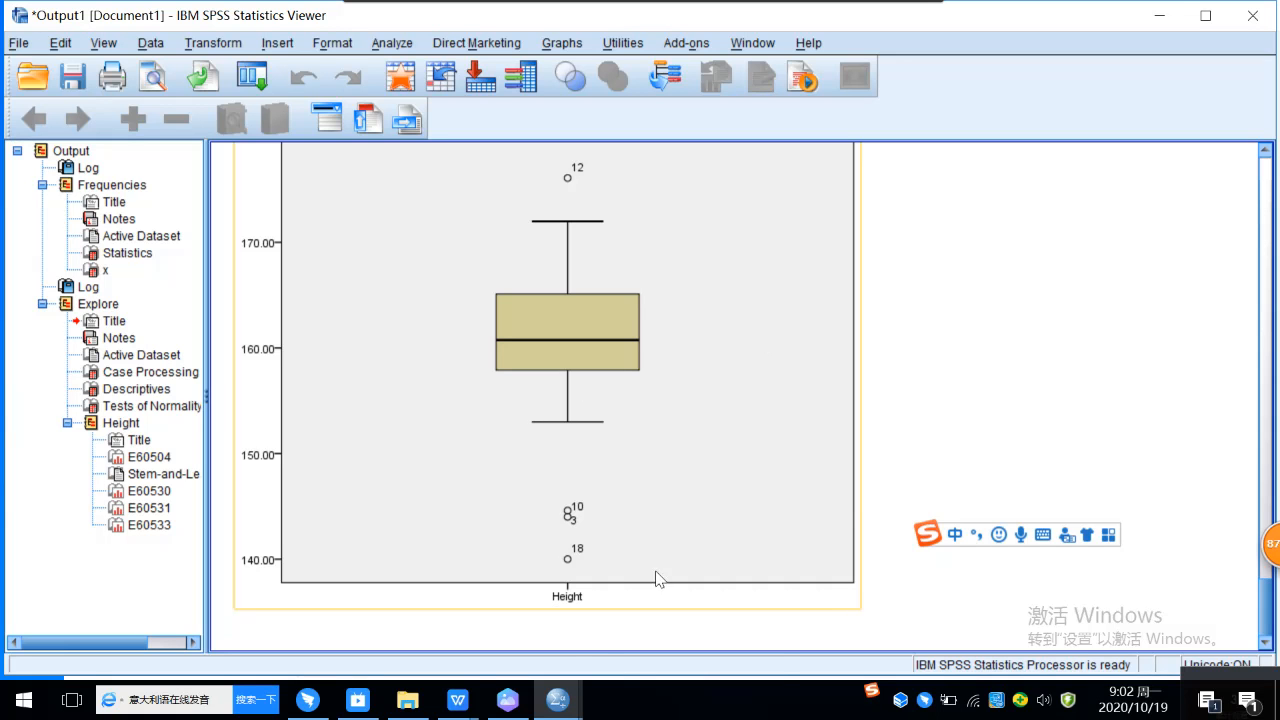
Step: Switch to the student's Assignment 2 document in WPS and examine its Height histogram, stem-and-leaf plot and boxplot answers under question 2
mouse_move(457, 700)
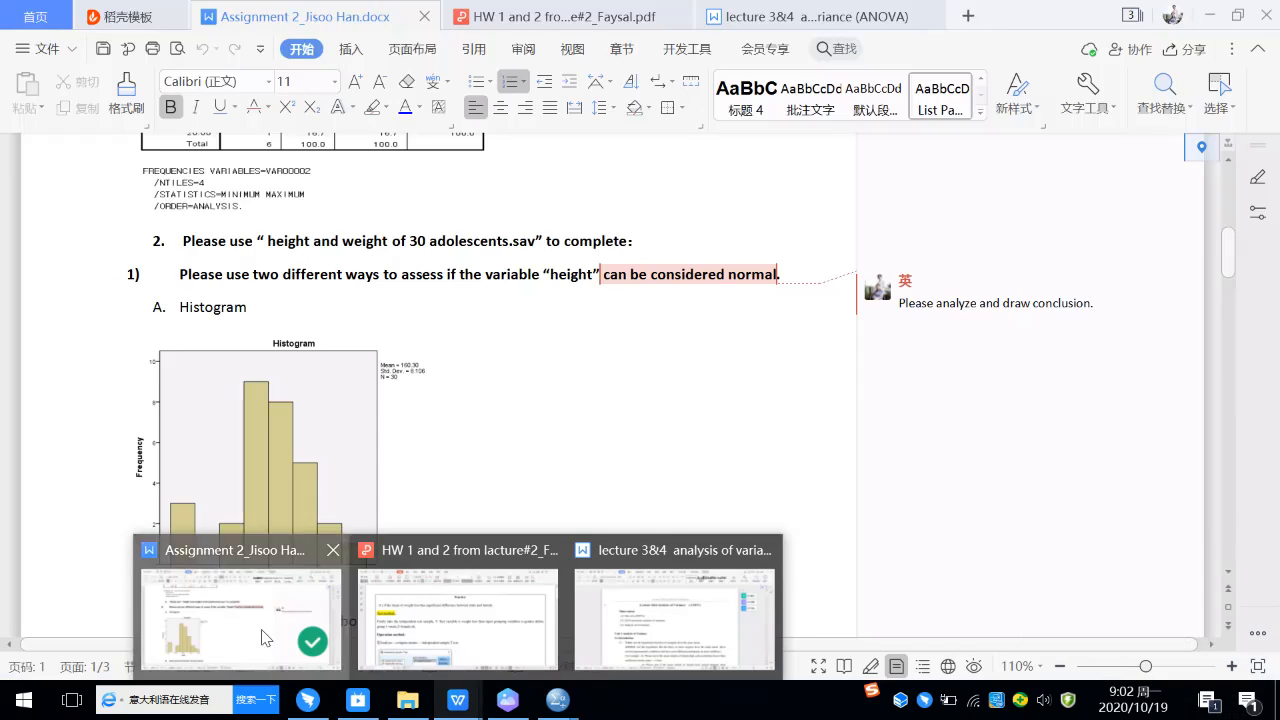
left_click(268, 638)
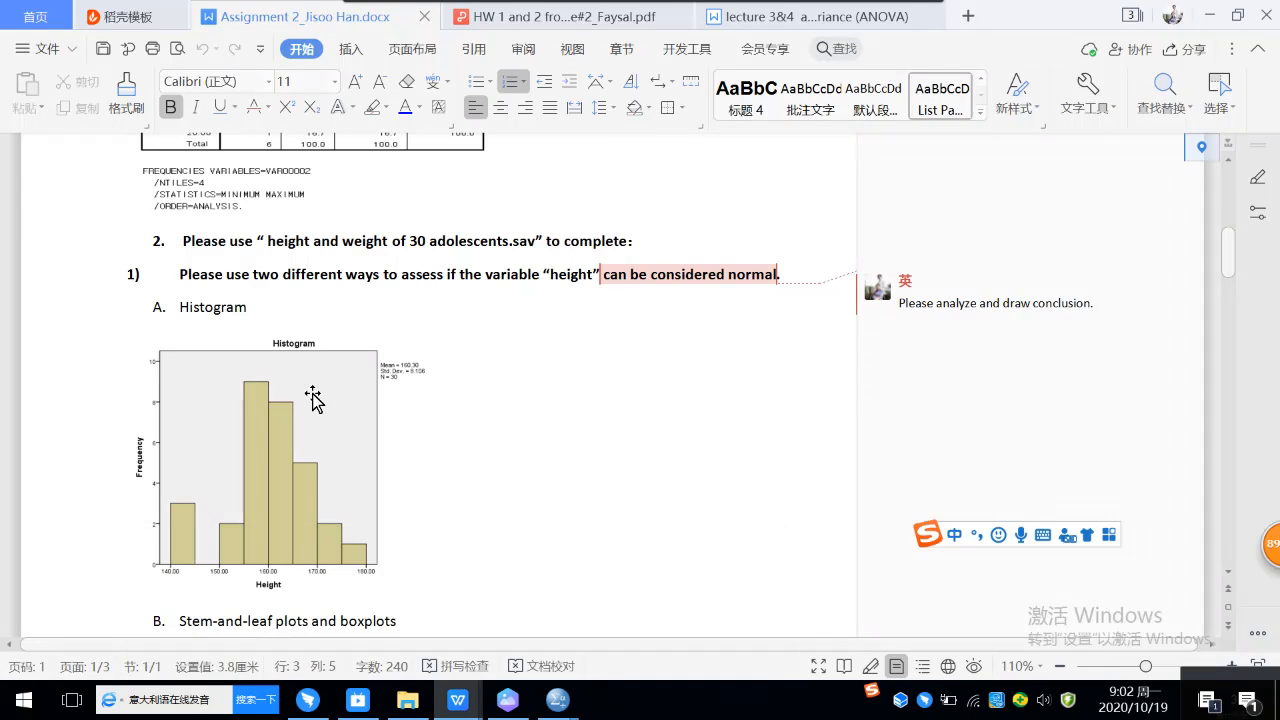
scroll(312, 437, "down", 2)
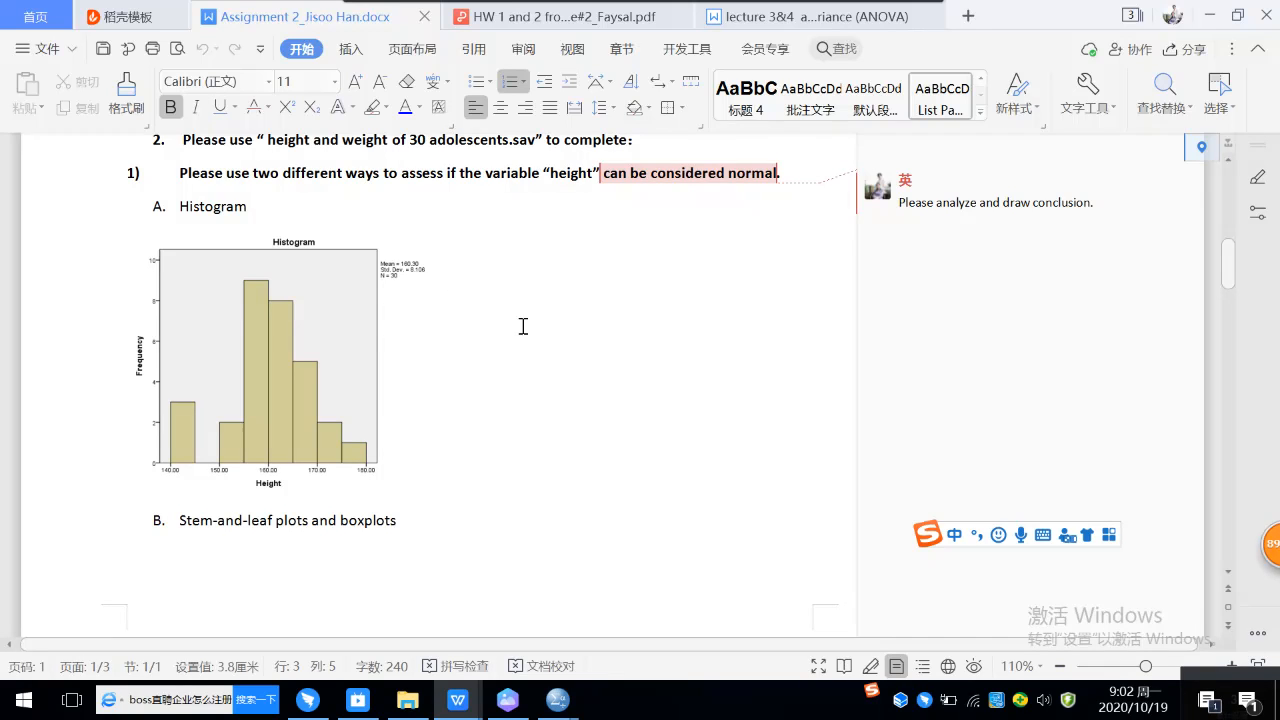
scroll(440, 320, "down", 1)
scroll(450, 350, "down", 1)
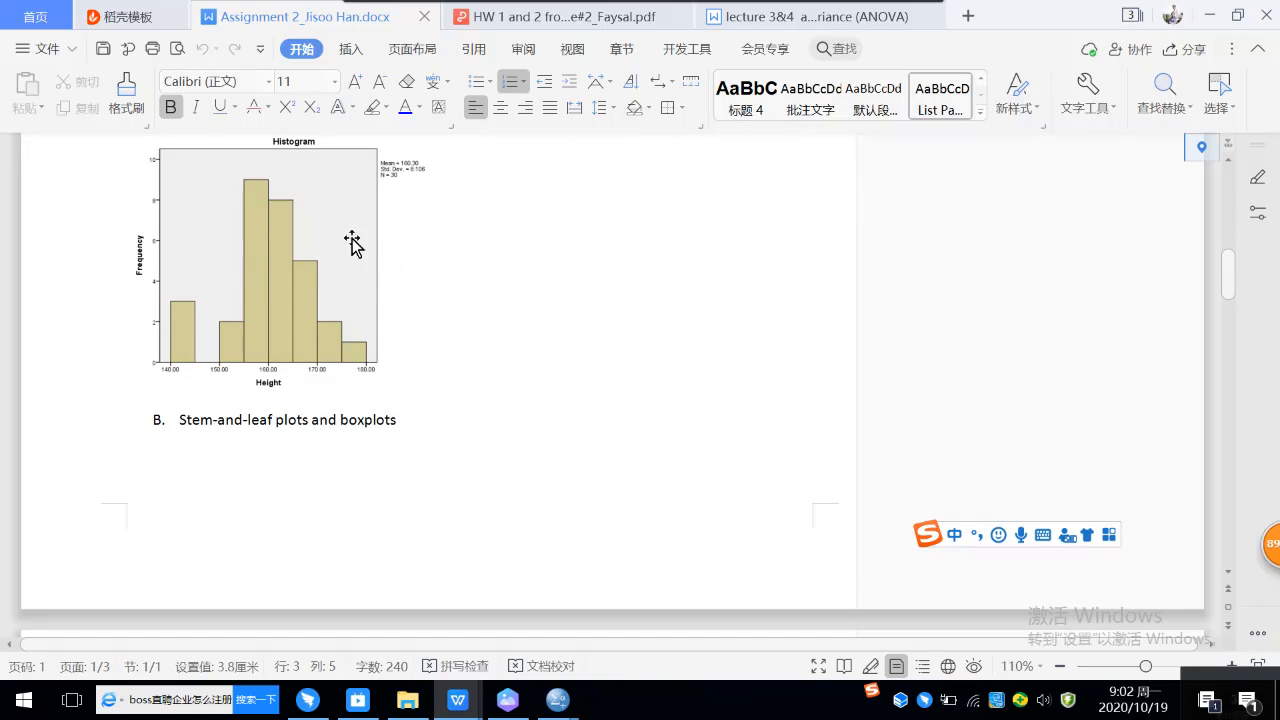
scroll(517, 303, "down", 5)
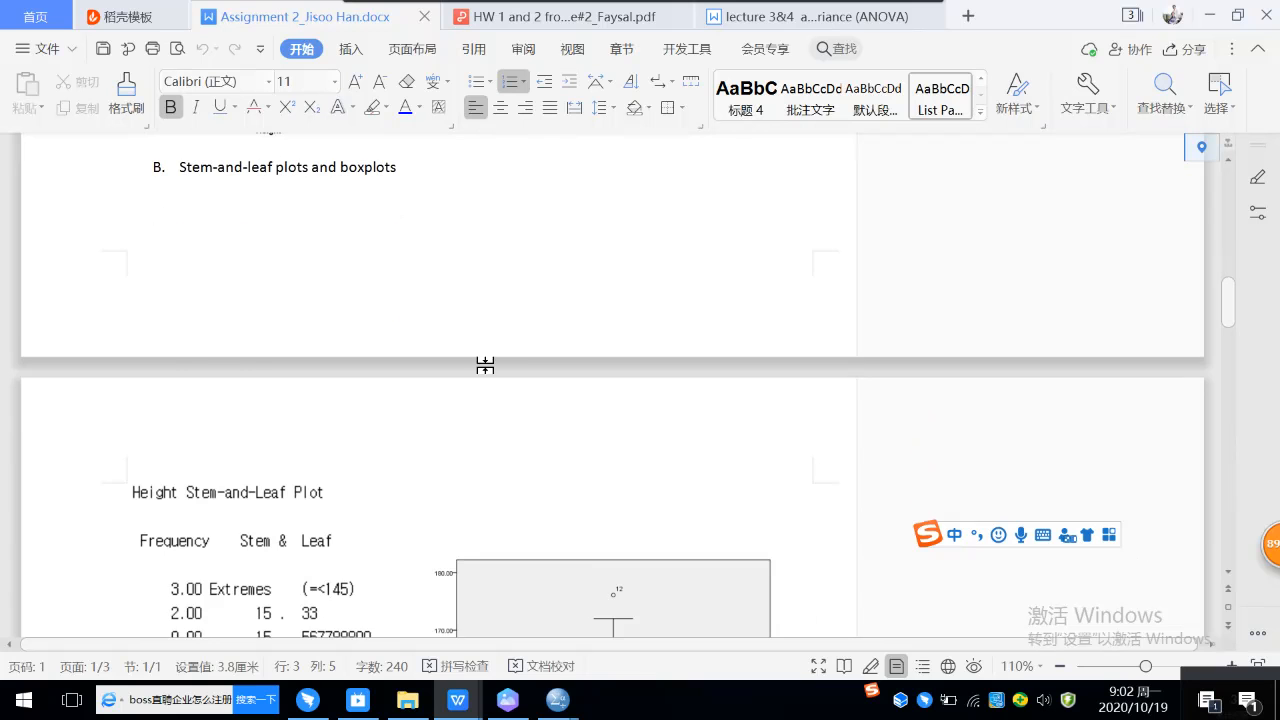
scroll(445, 360, "down", 3)
scroll(380, 386, "down", 2)
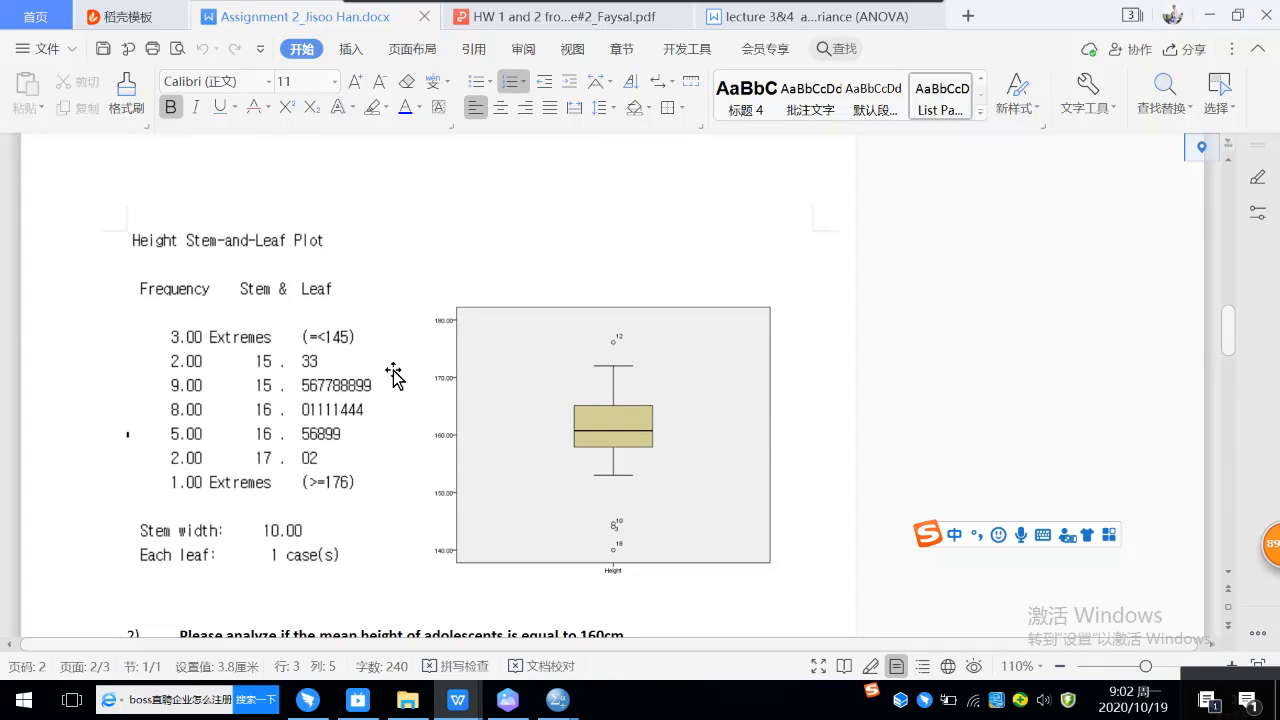
scroll(395, 372, "down", 2)
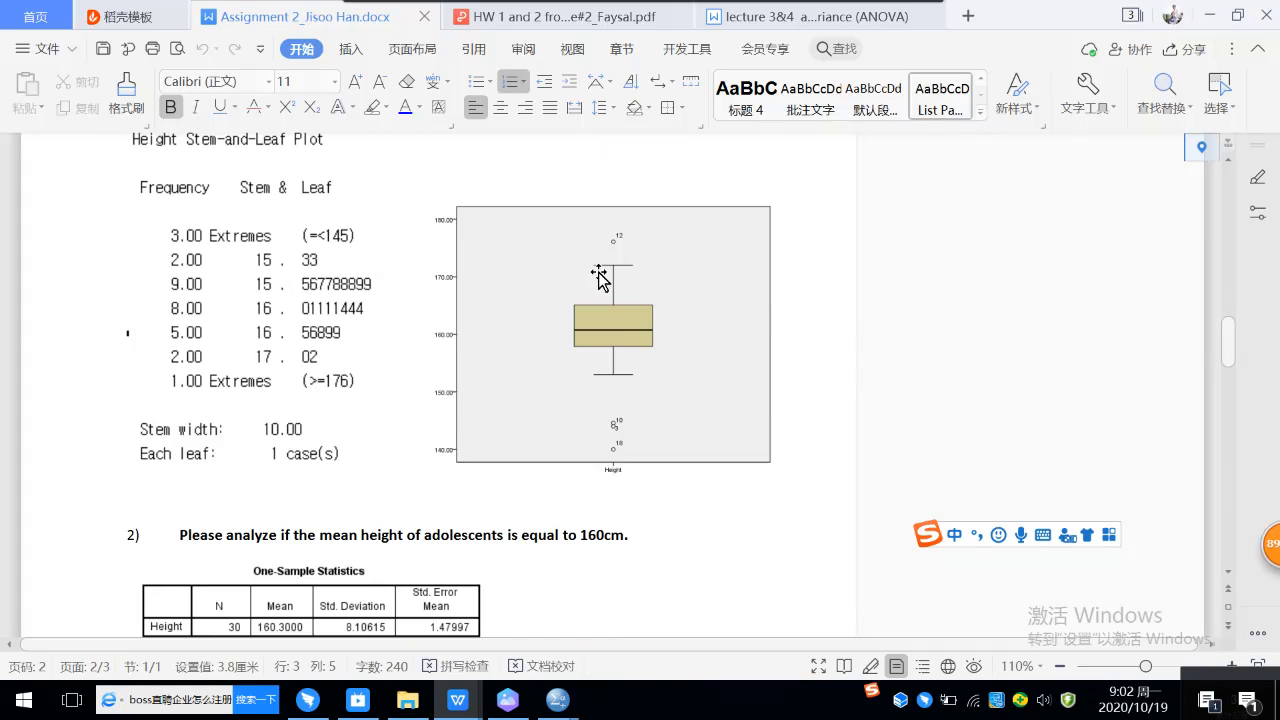
scroll(528, 287, "up", 1)
scroll(528, 289, "up", 10)
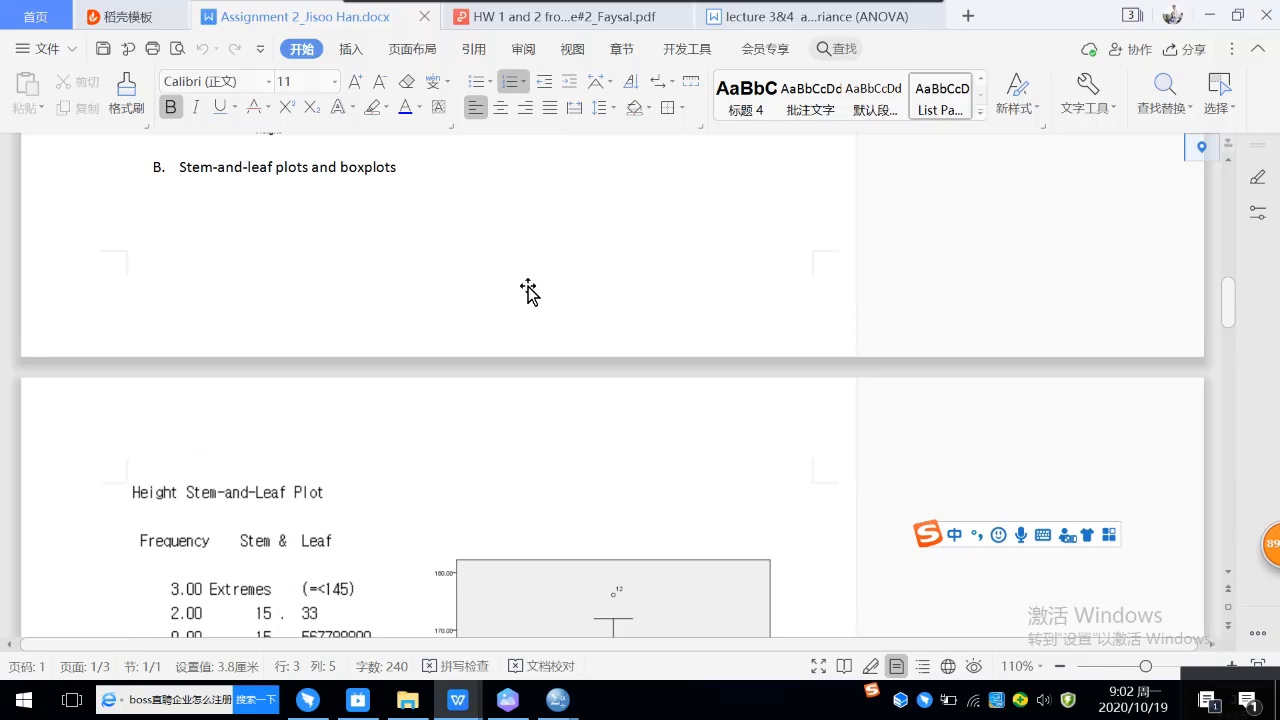
scroll(378, 320, "up", 2)
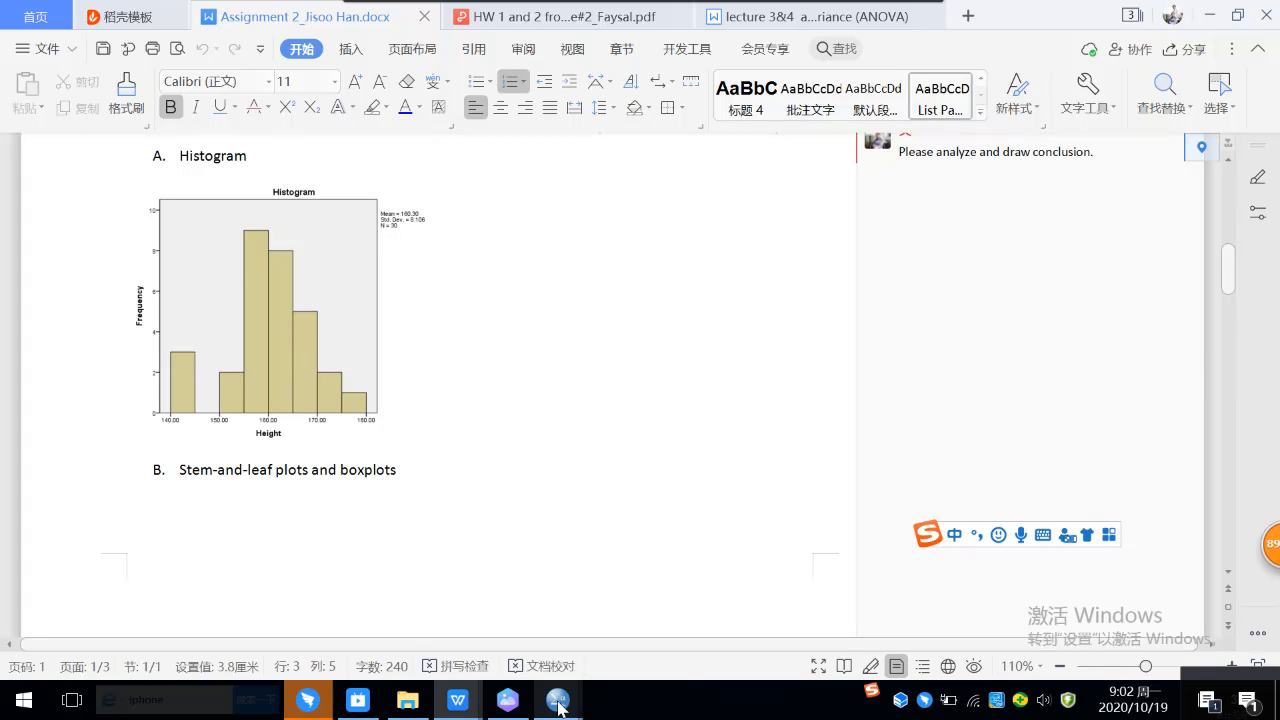
Step: Switch to the SPSS dataset "01 Height and Weight of 30 adolescents" and create a legacy histogram of the Height variable
mouse_move(558, 700)
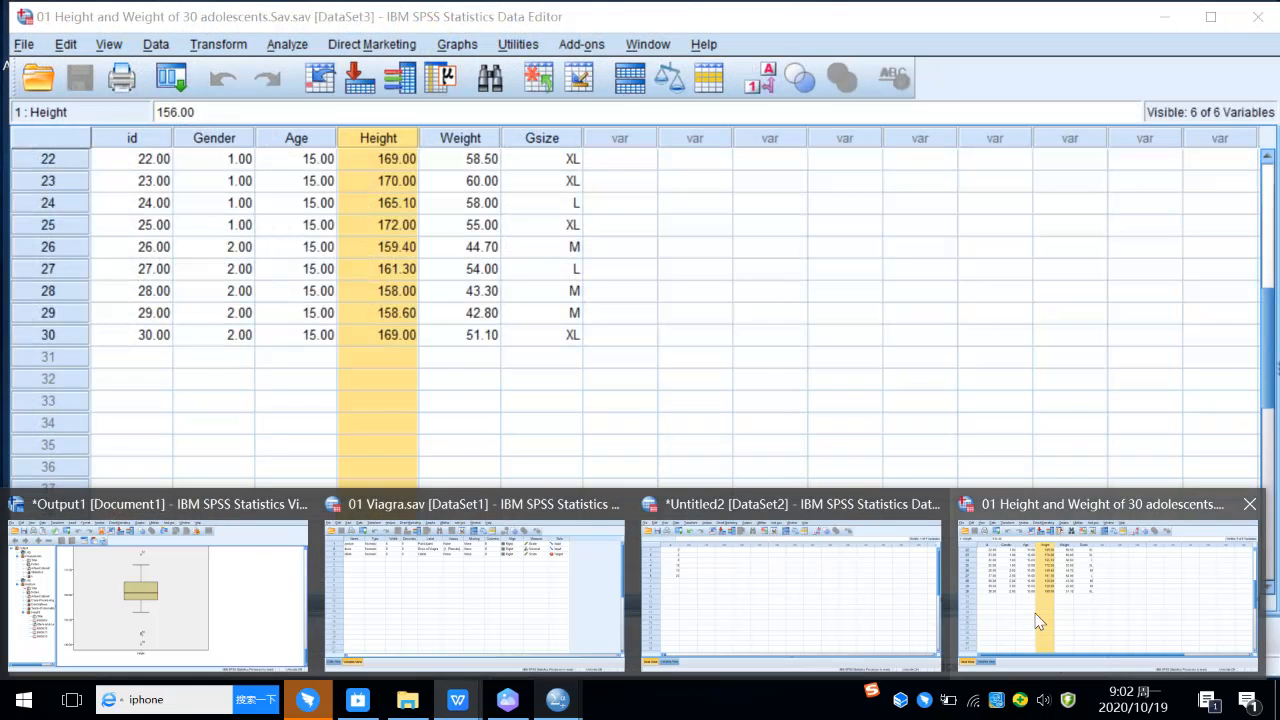
left_click(1038, 622)
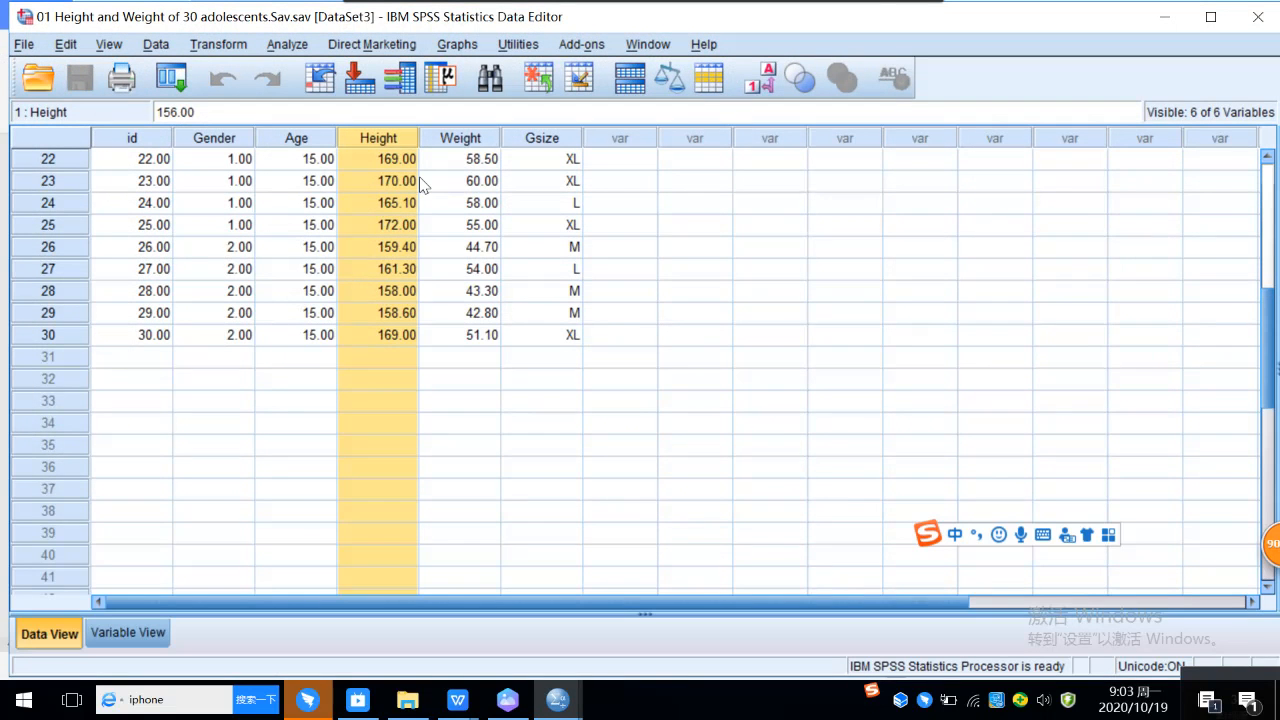
left_click(461, 50)
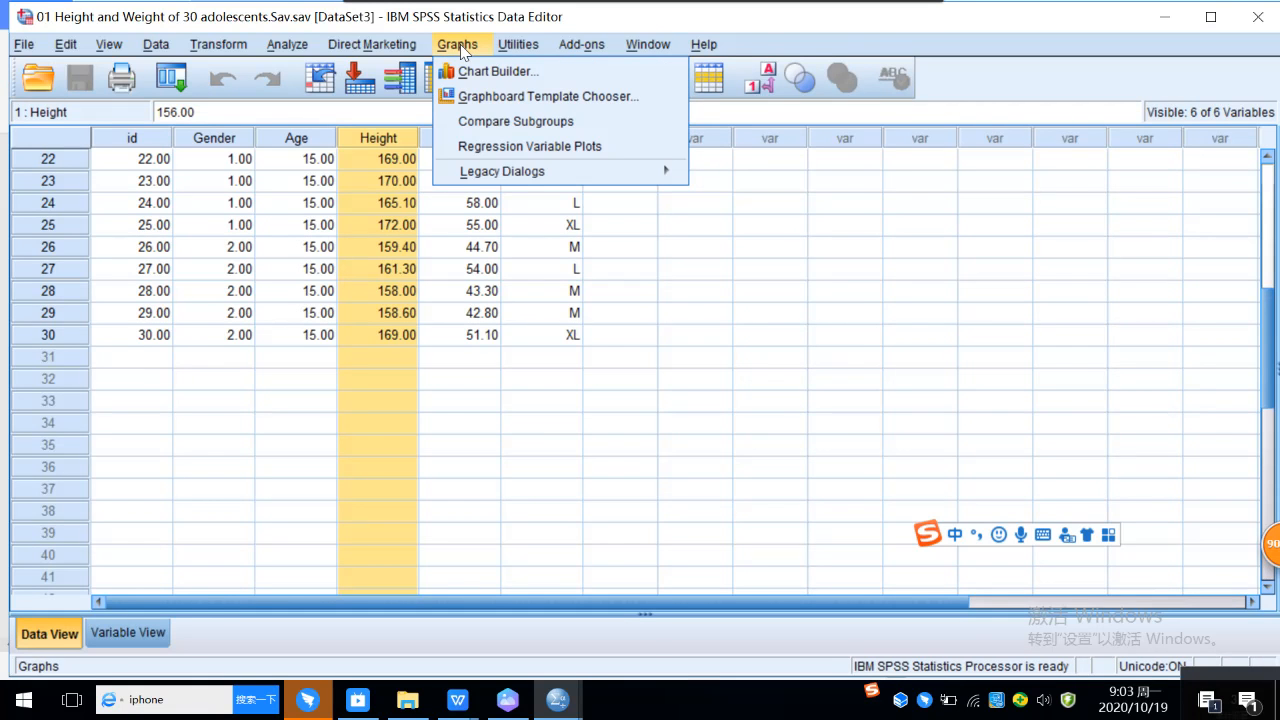
mouse_move(490, 175)
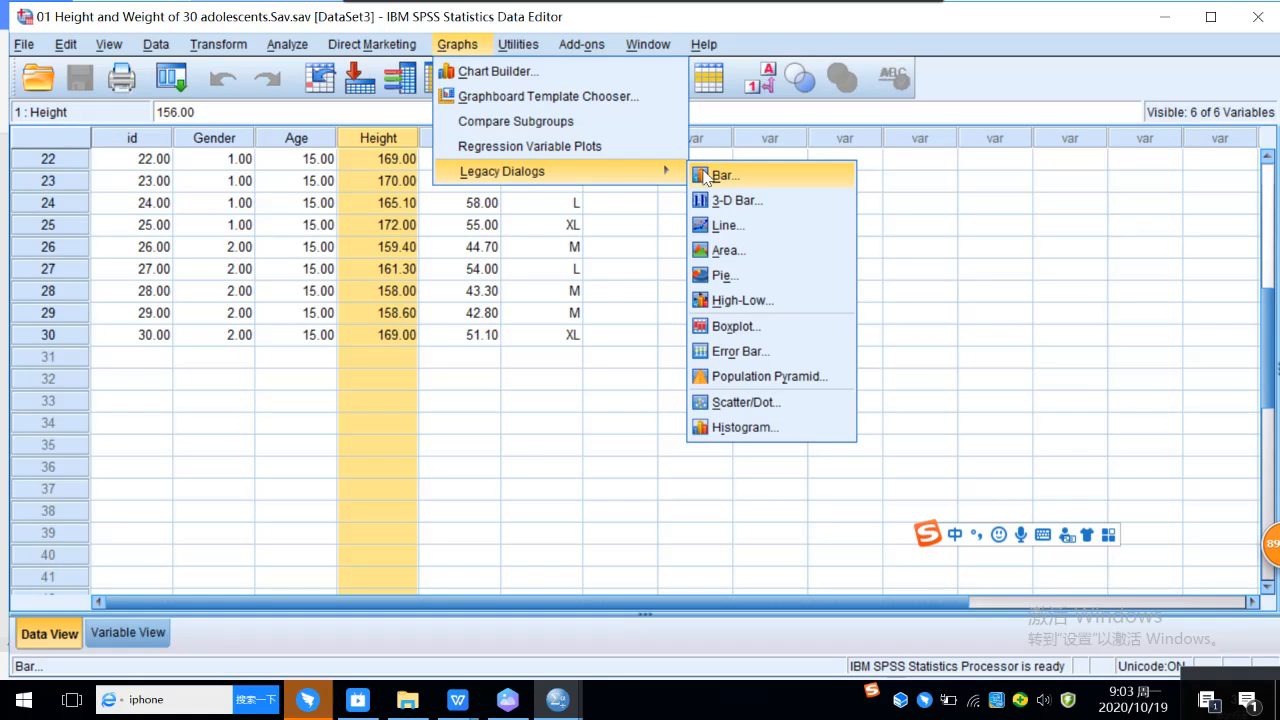
left_click(755, 436)
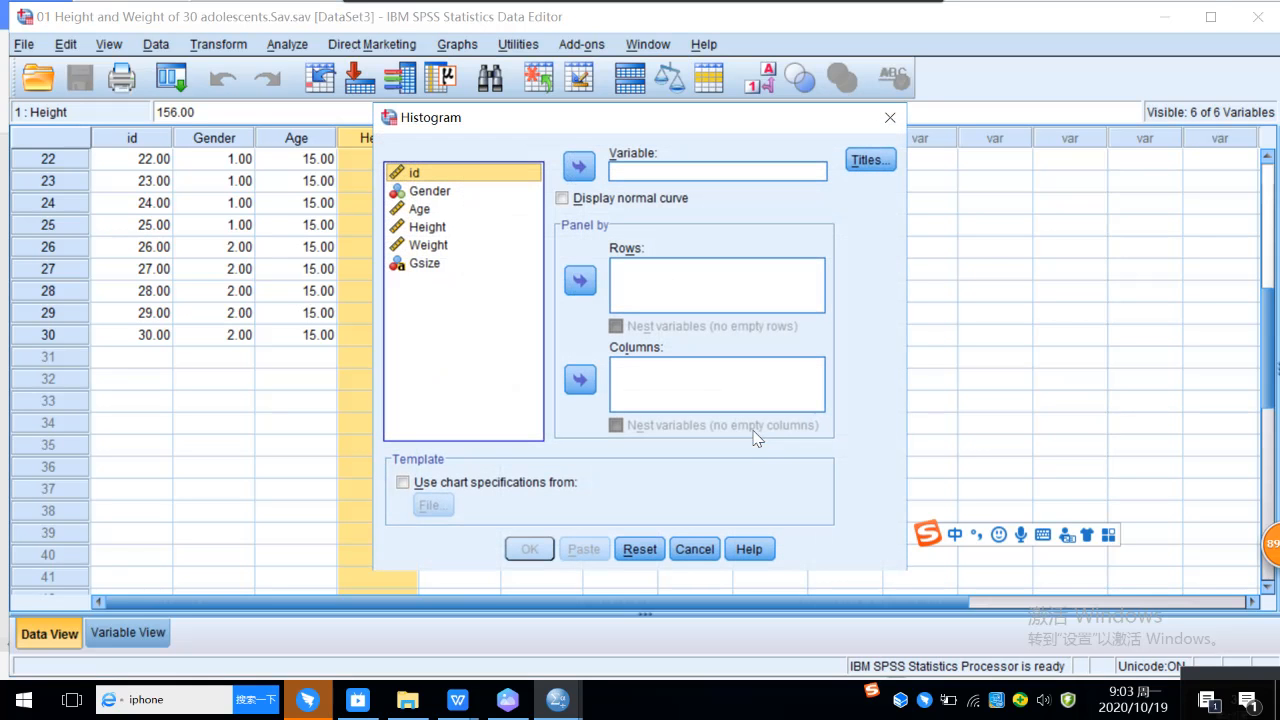
left_click(437, 226)
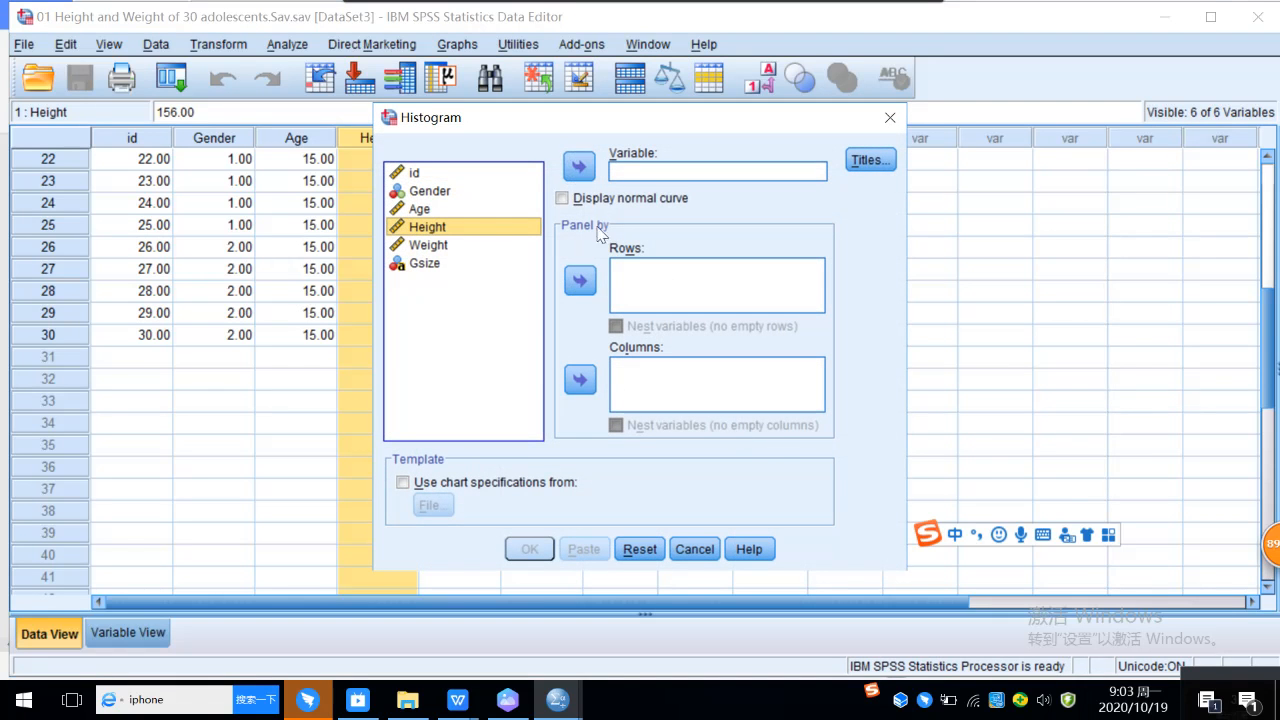
left_click(580, 168)
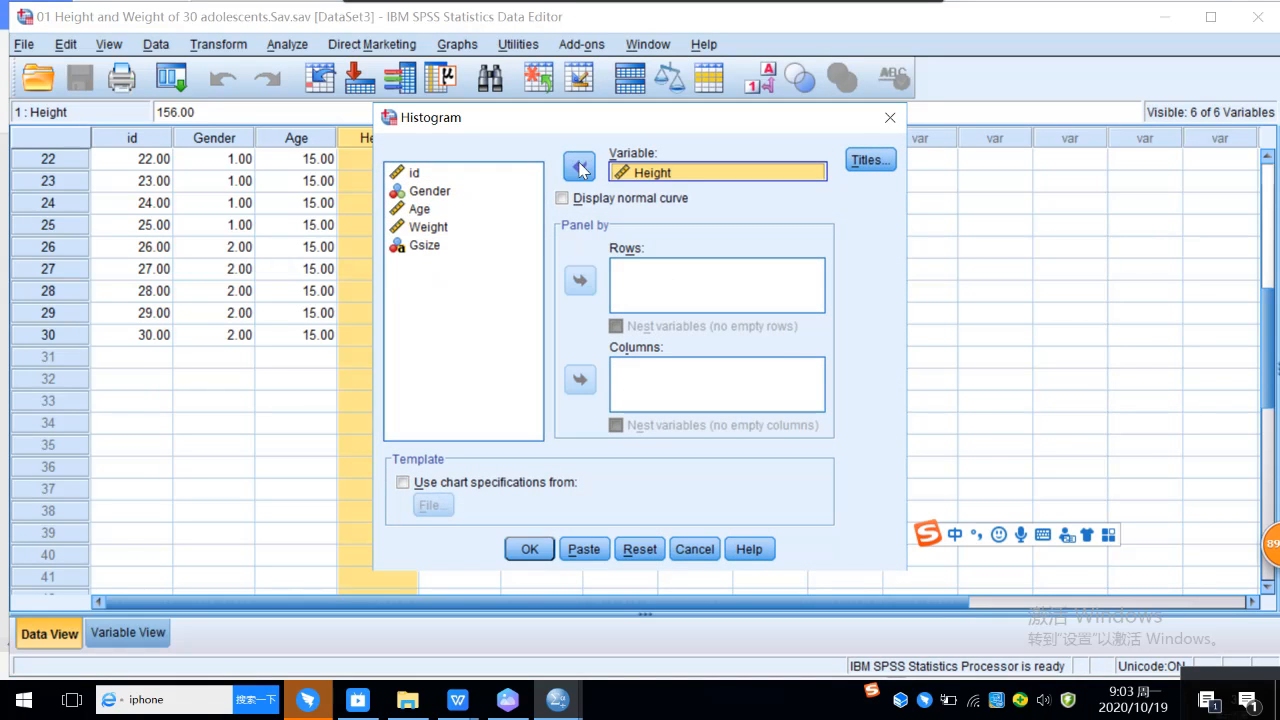
left_click(533, 550)
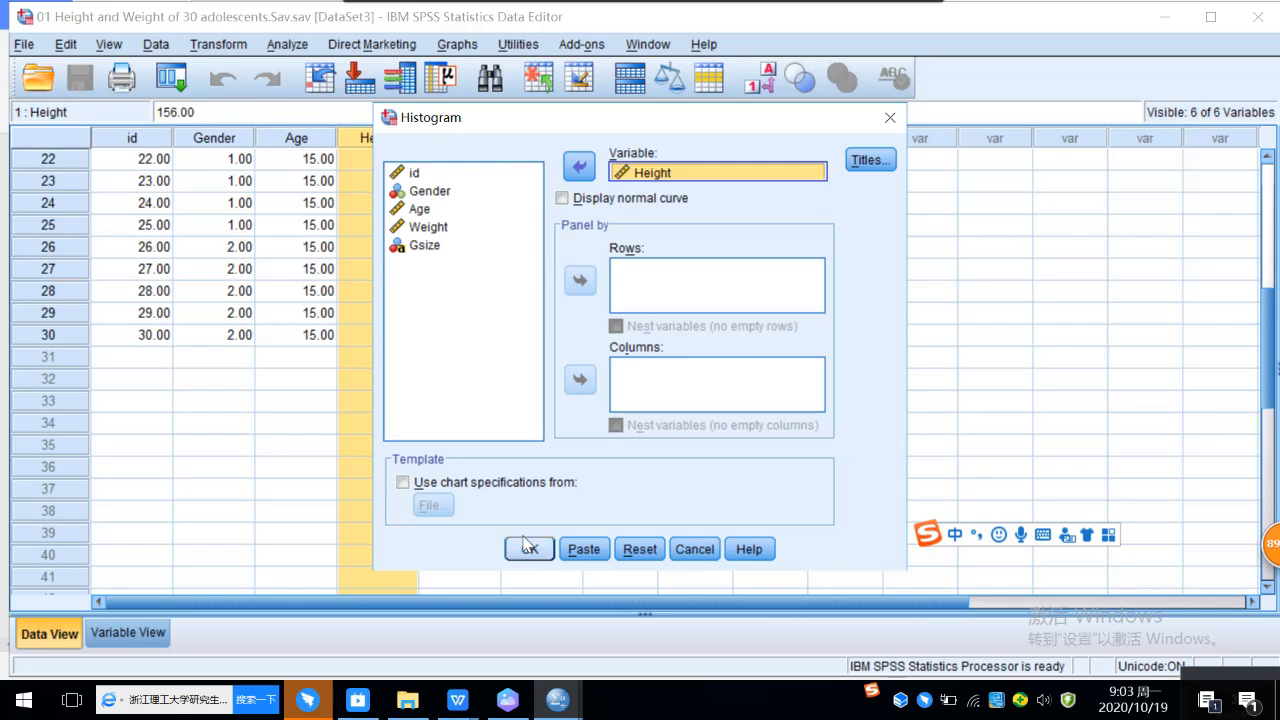
scroll(781, 463, "down", 5)
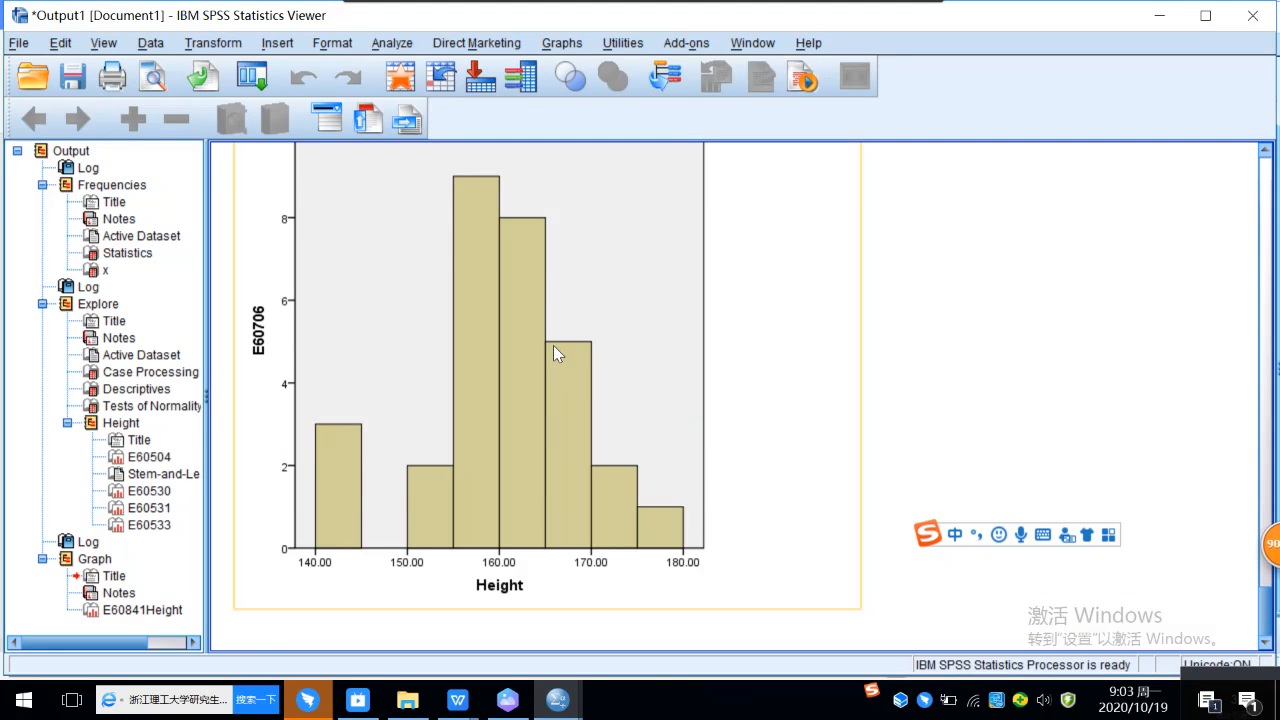
Step: Create another legacy histogram of Height with the normal curve displayed over the bars
left_click(561, 43)
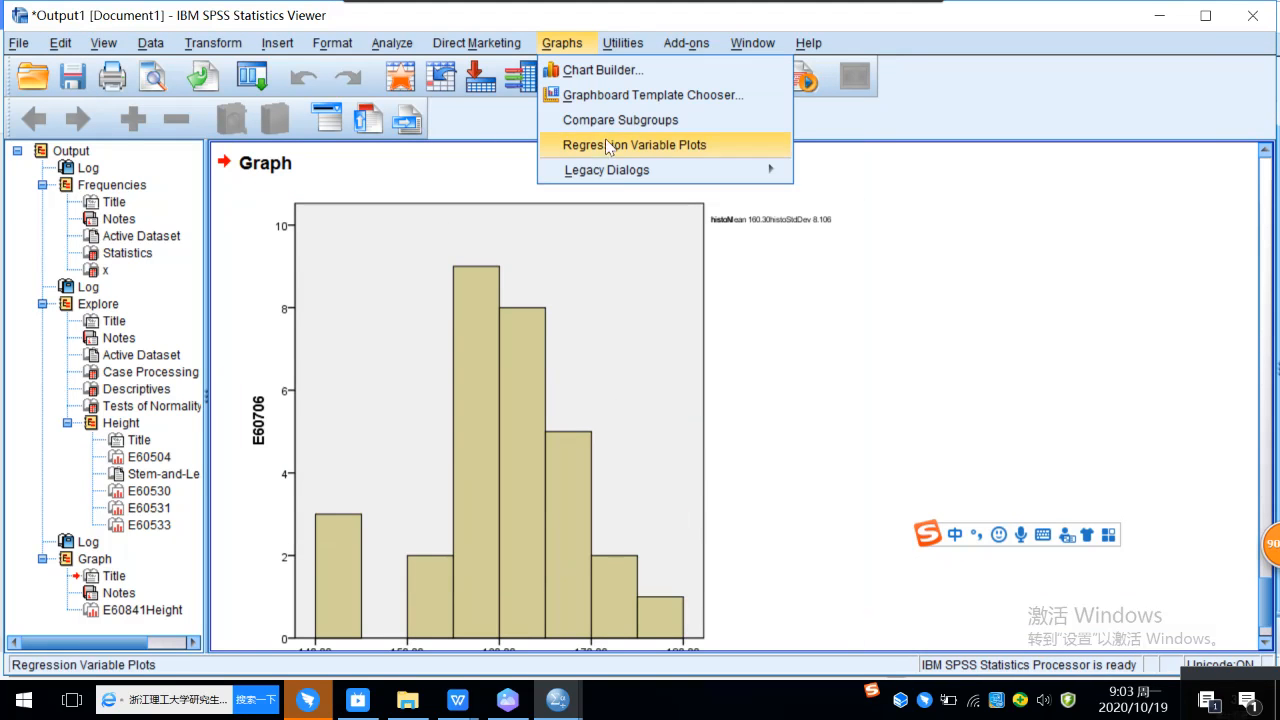
mouse_move(617, 170)
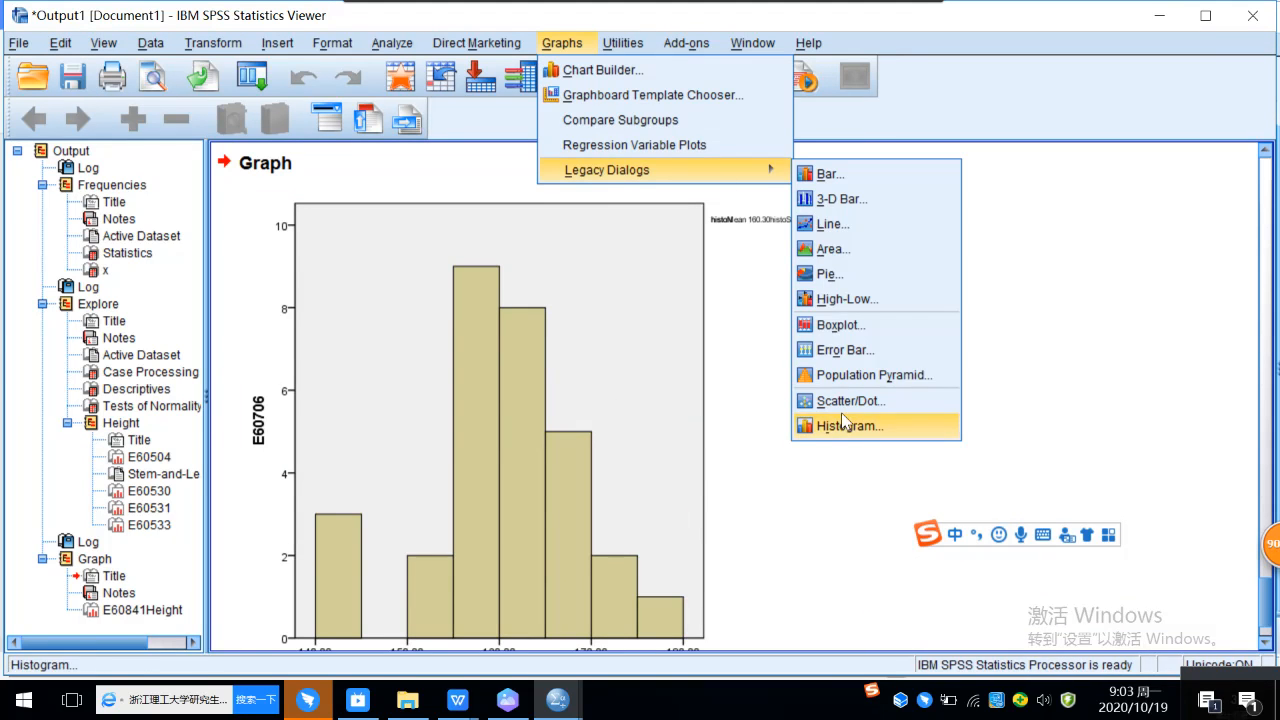
left_click(845, 425)
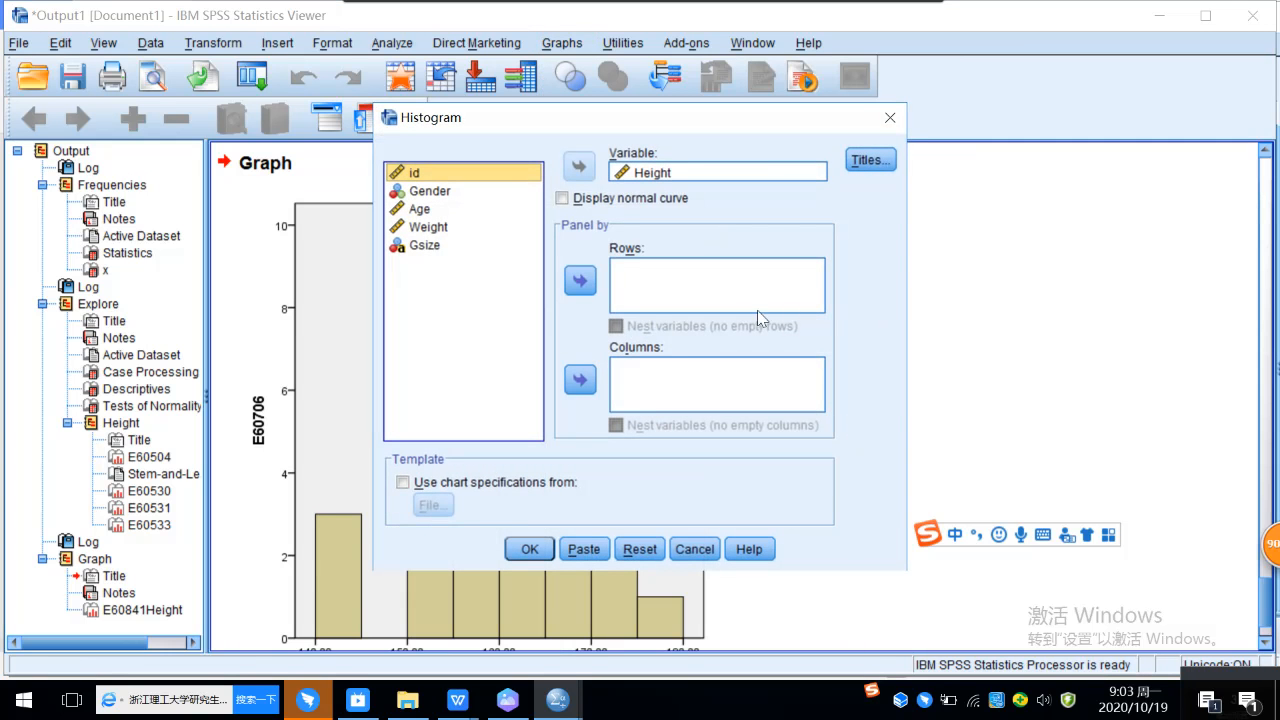
left_click(563, 199)
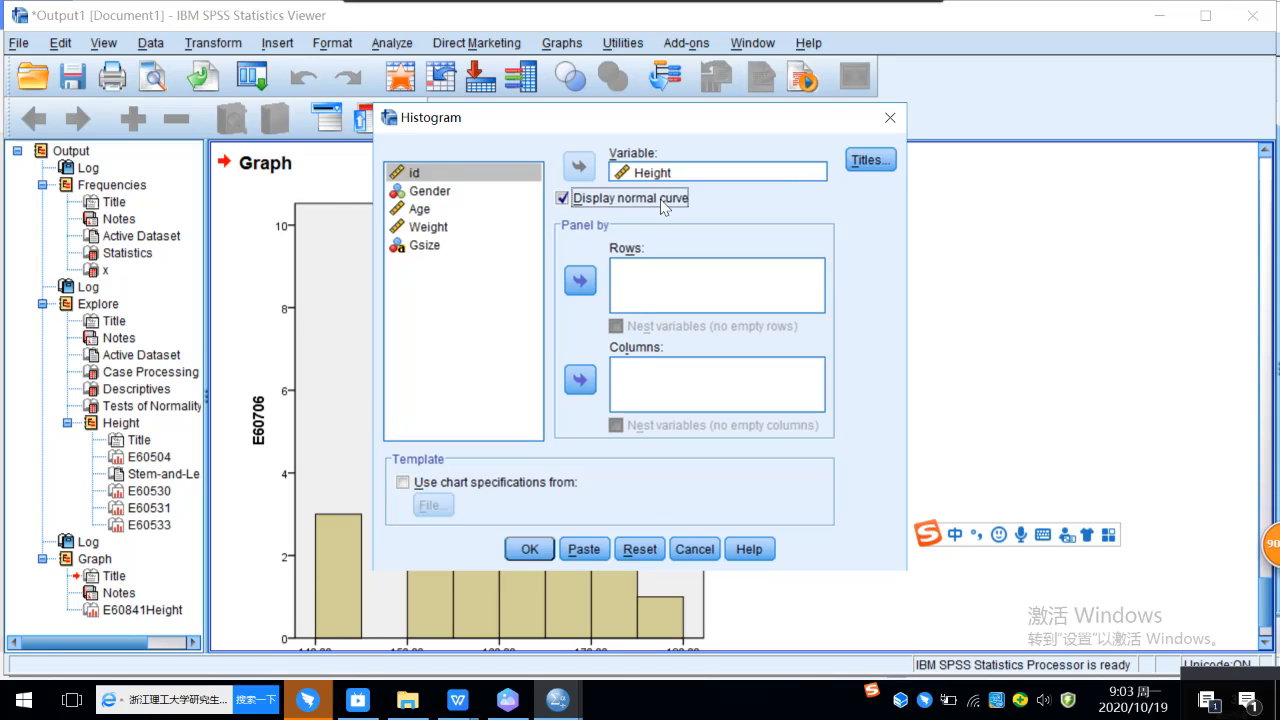
left_click(530, 549)
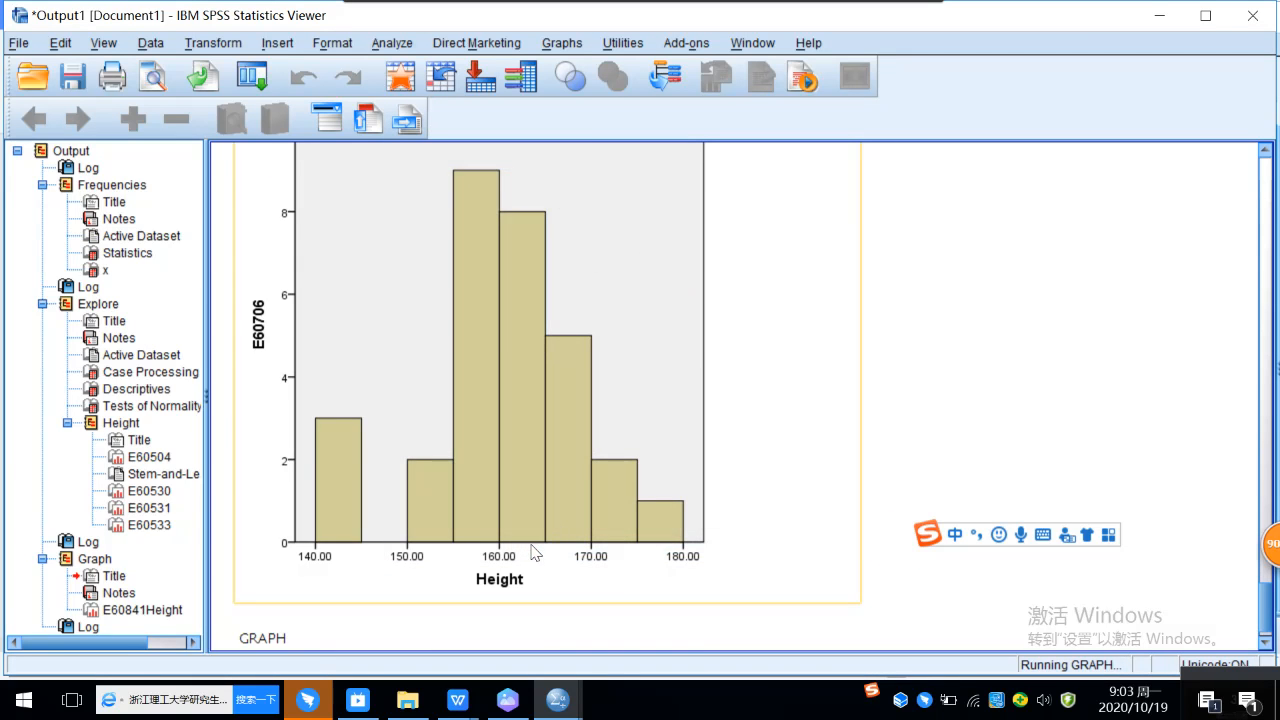
scroll(678, 362, "down", 5)
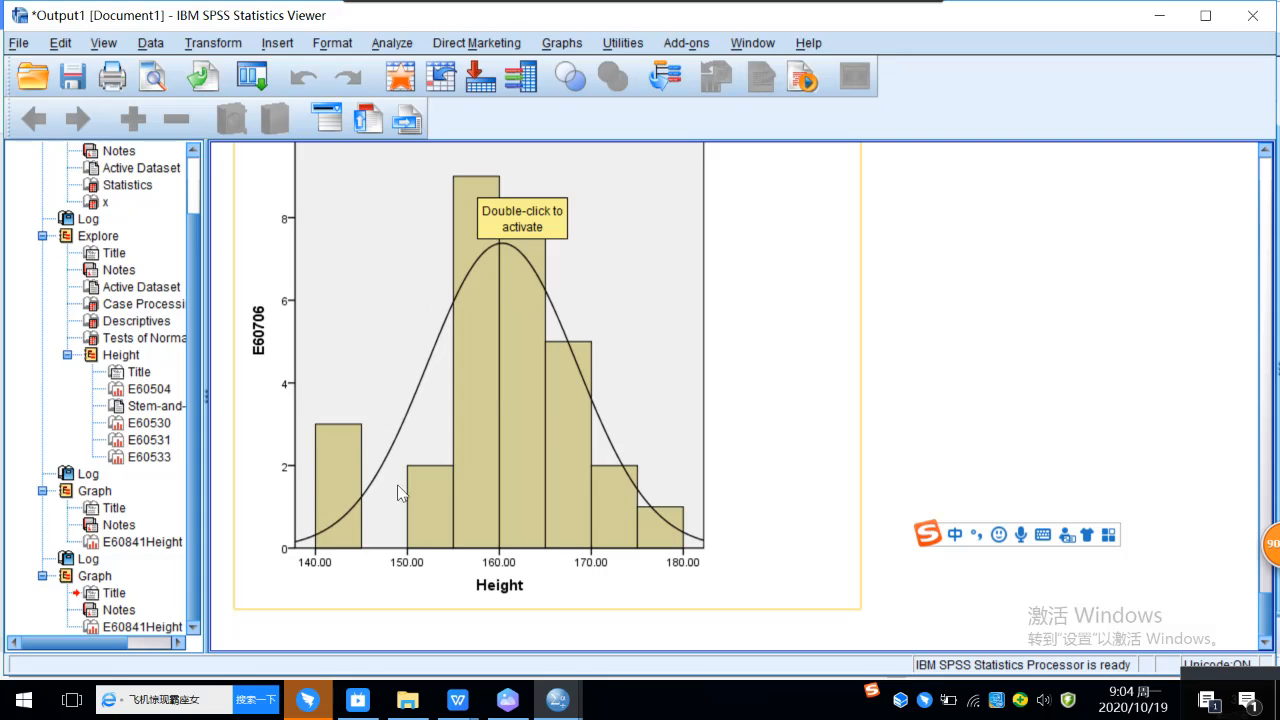
scroll(600, 380, "up", 2)
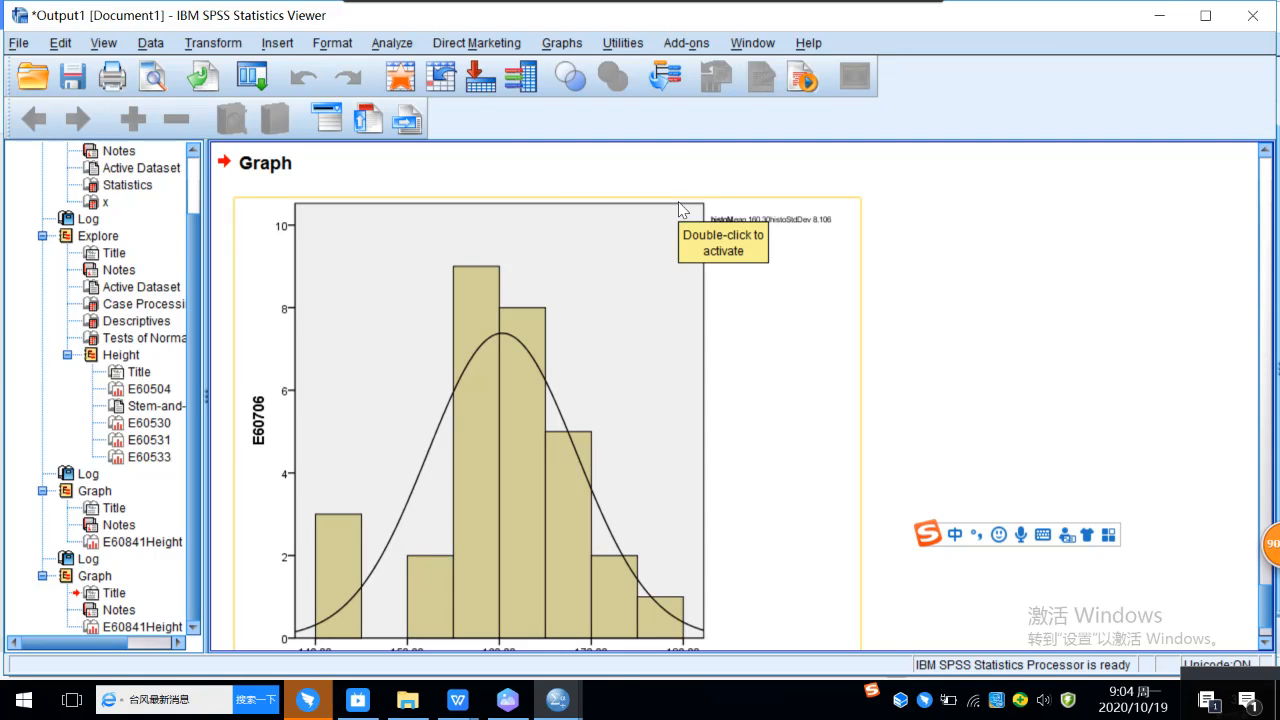
Step: Generate a P-P plot of Height against the normal test distribution, with the distribution parameters estimated from the data
left_click(390, 44)
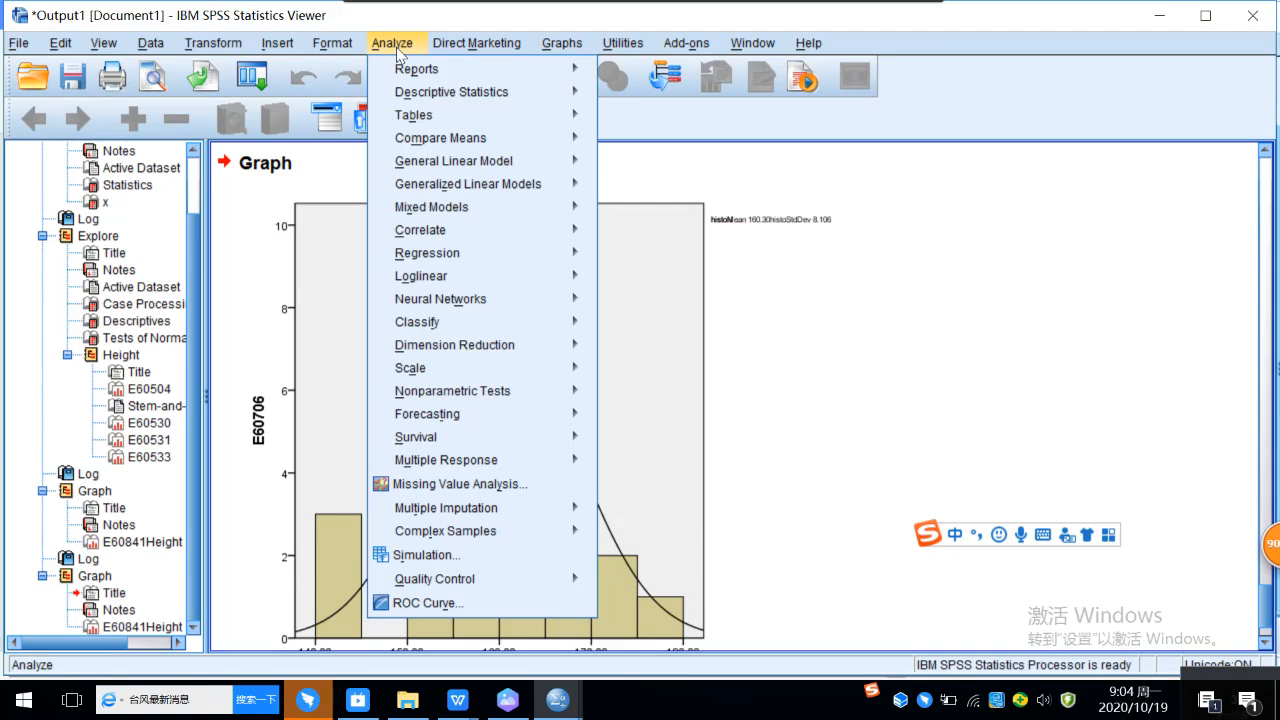
mouse_move(494, 96)
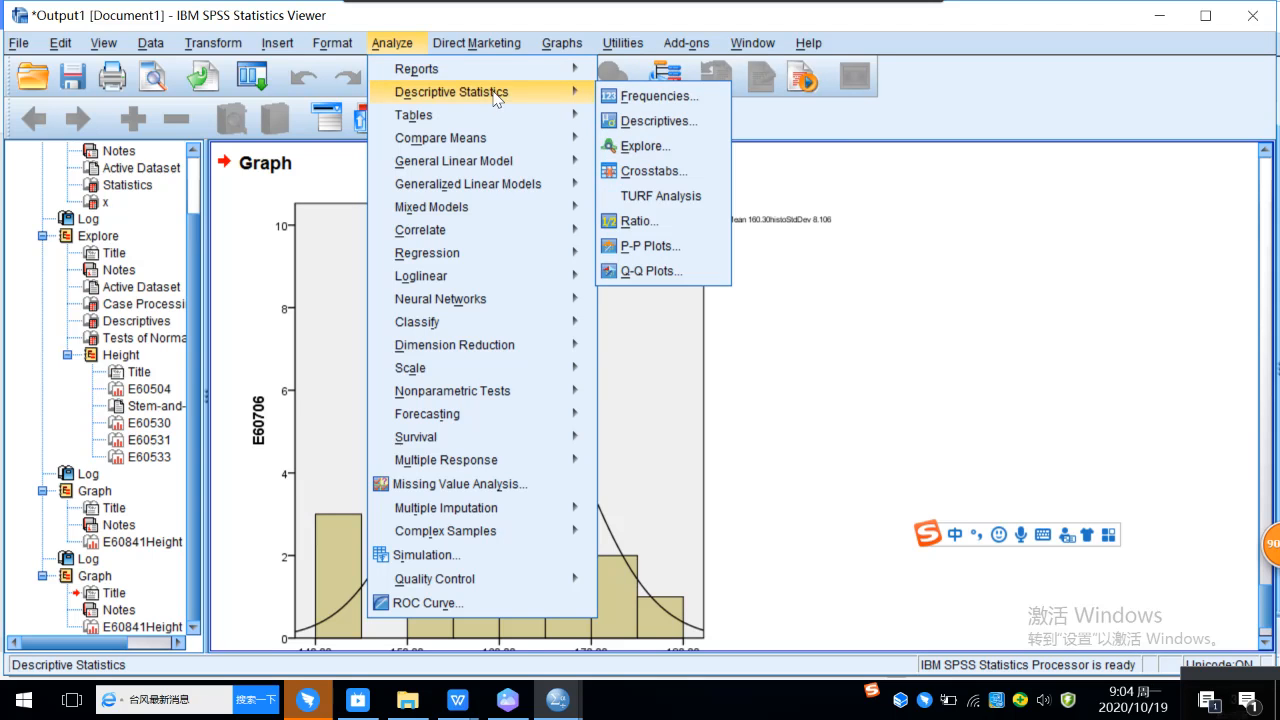
mouse_move(550, 100)
left_click(665, 257)
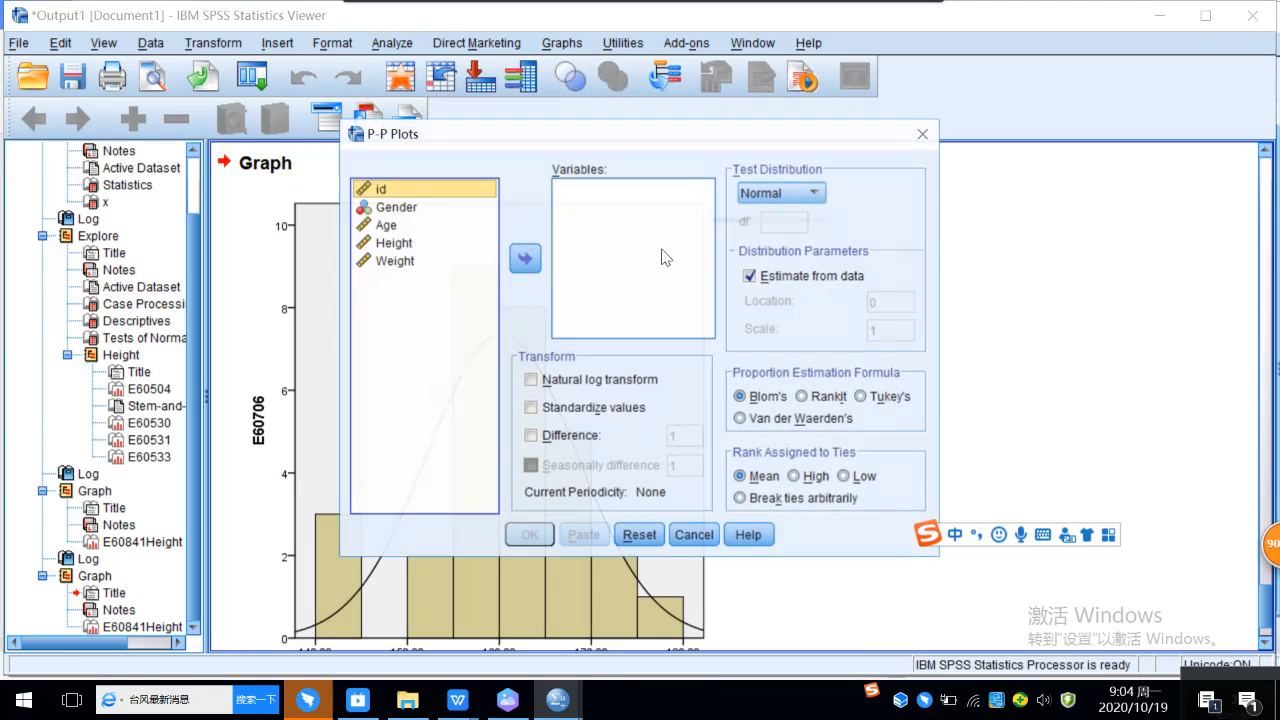
left_click(404, 245)
left_click(526, 260)
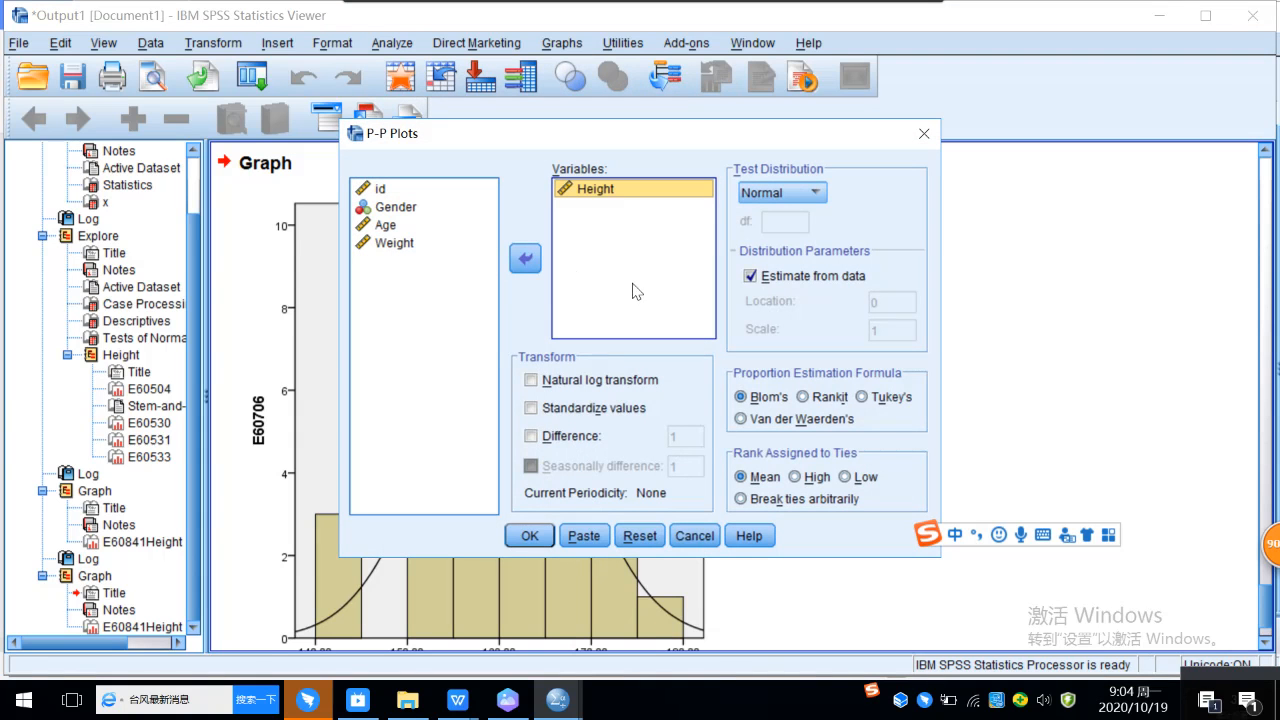
left_click(532, 537)
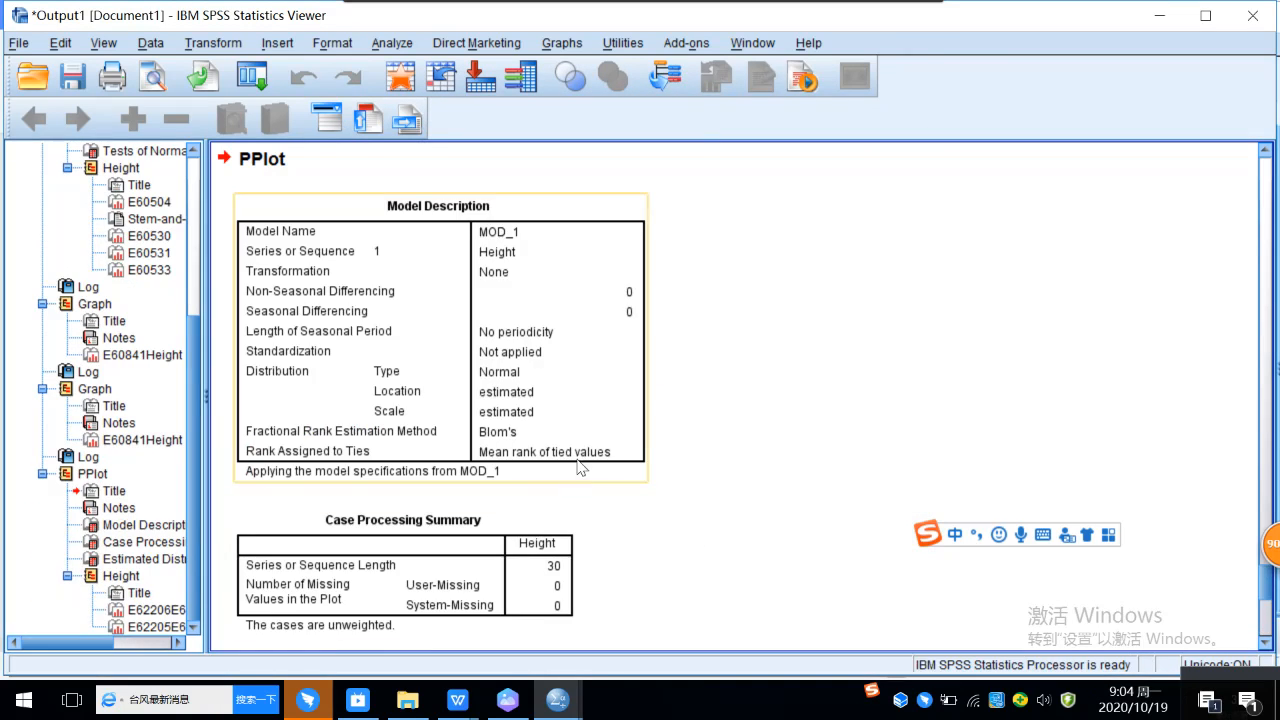
scroll(610, 380, "down", 10)
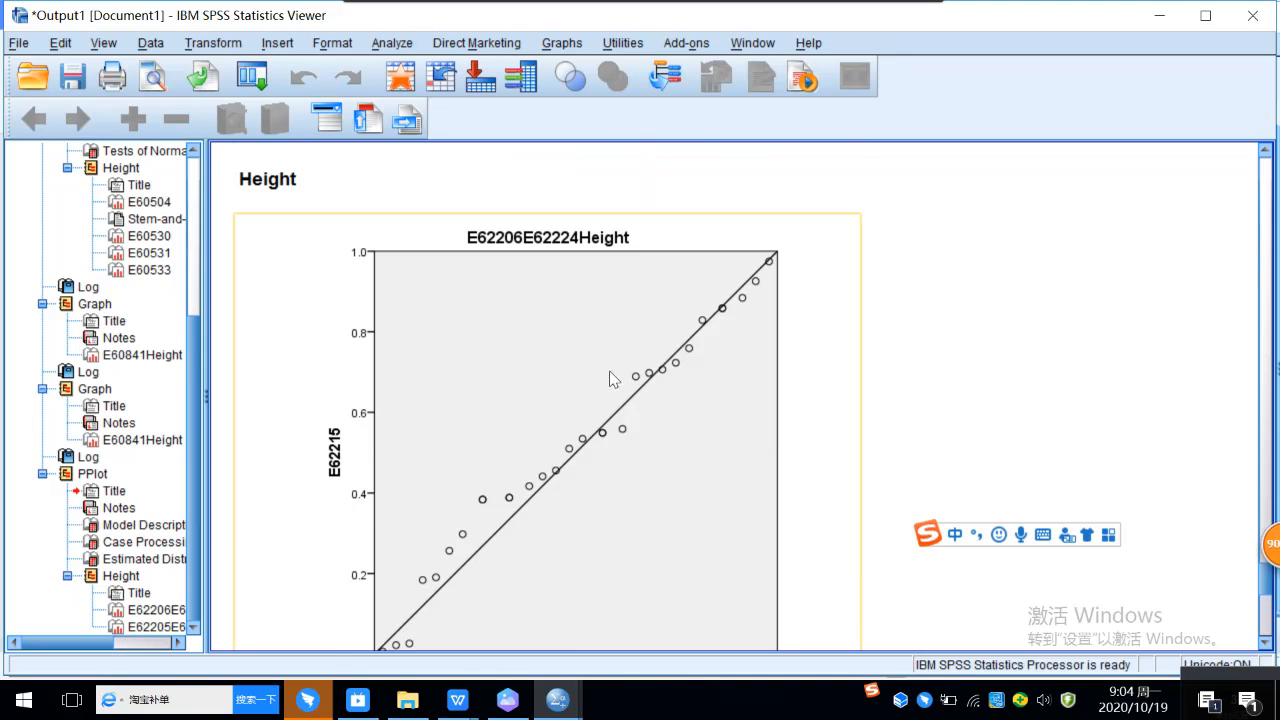
scroll(657, 368, "up", 1)
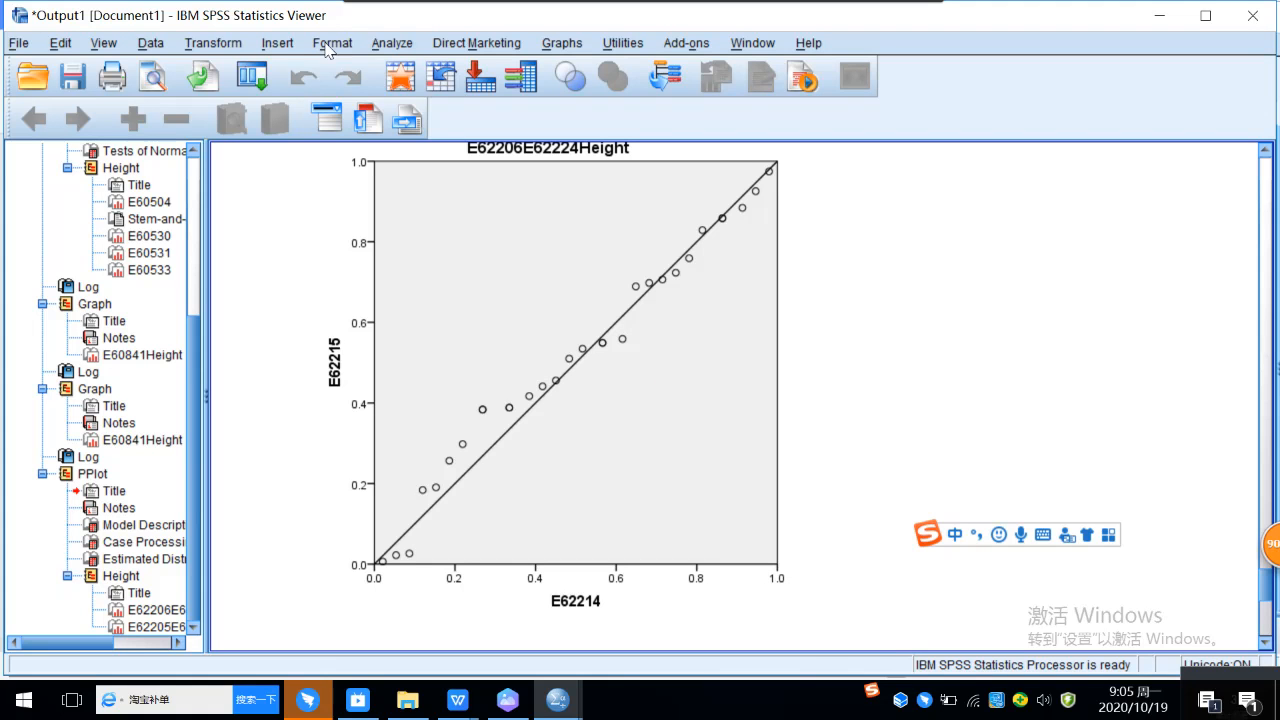
left_click(382, 46)
mouse_move(560, 91)
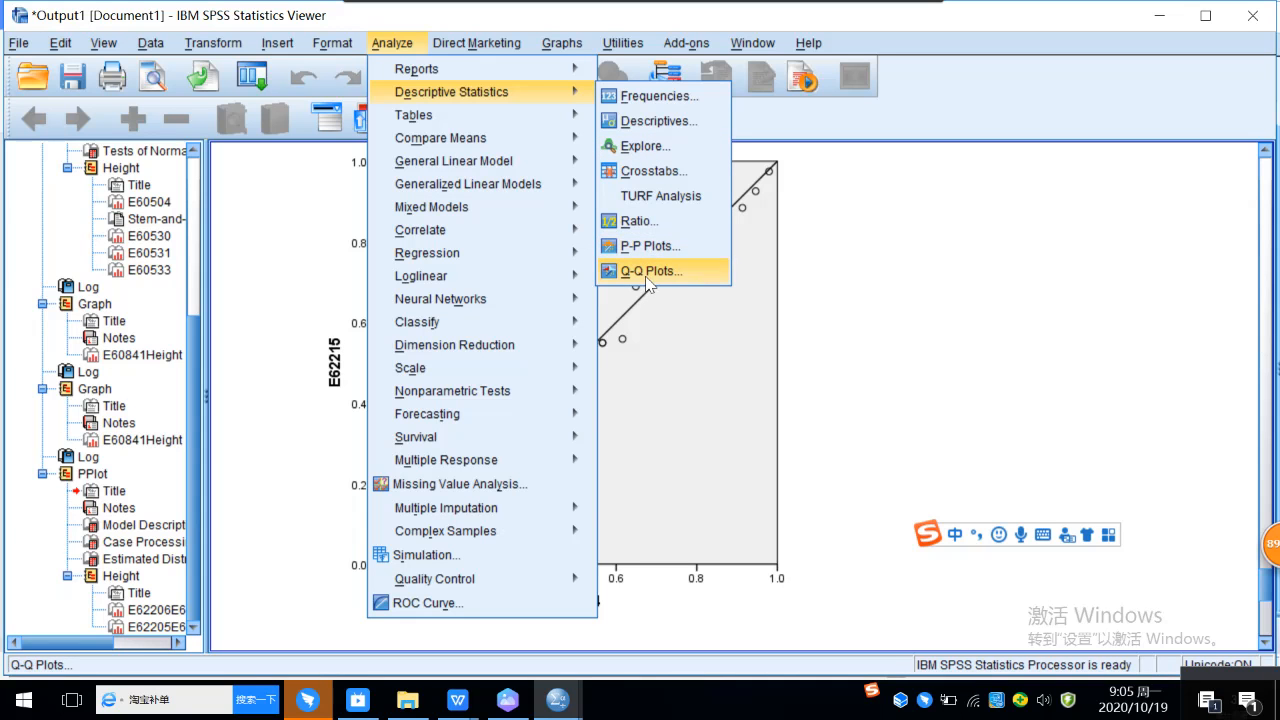
left_click(944, 268)
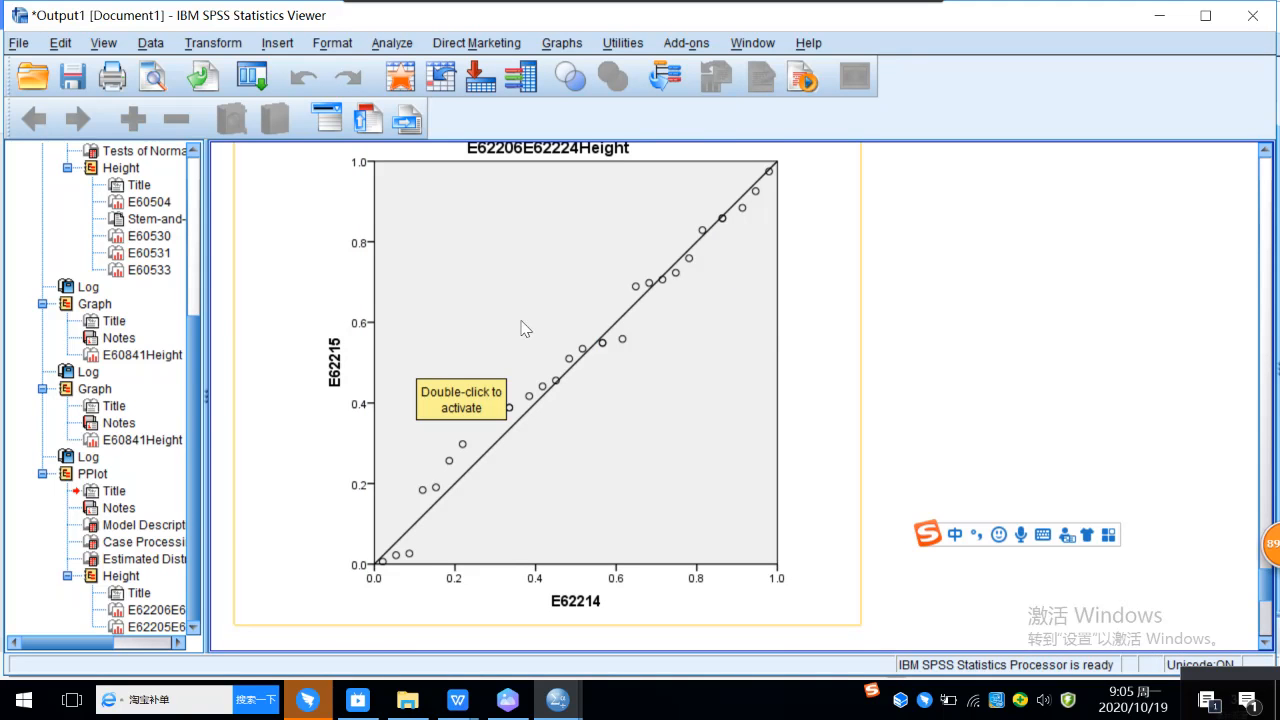
Step: Examine the detrended P-P plot of Height below the P-P plot in the output
scroll(514, 326, "down", 1)
scroll(654, 331, "down", 3)
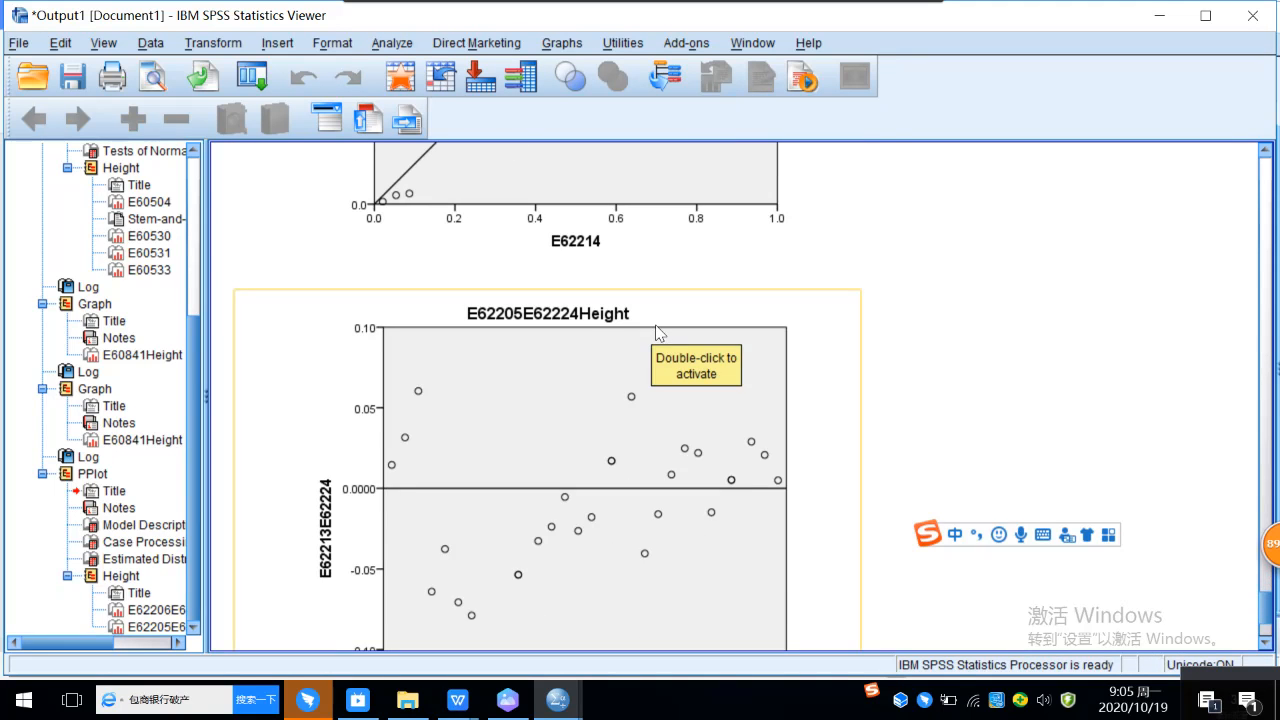
Step: Compare the Height P-P plot's points along the diagonal with its detrended plot
scroll(676, 328, "down", 1)
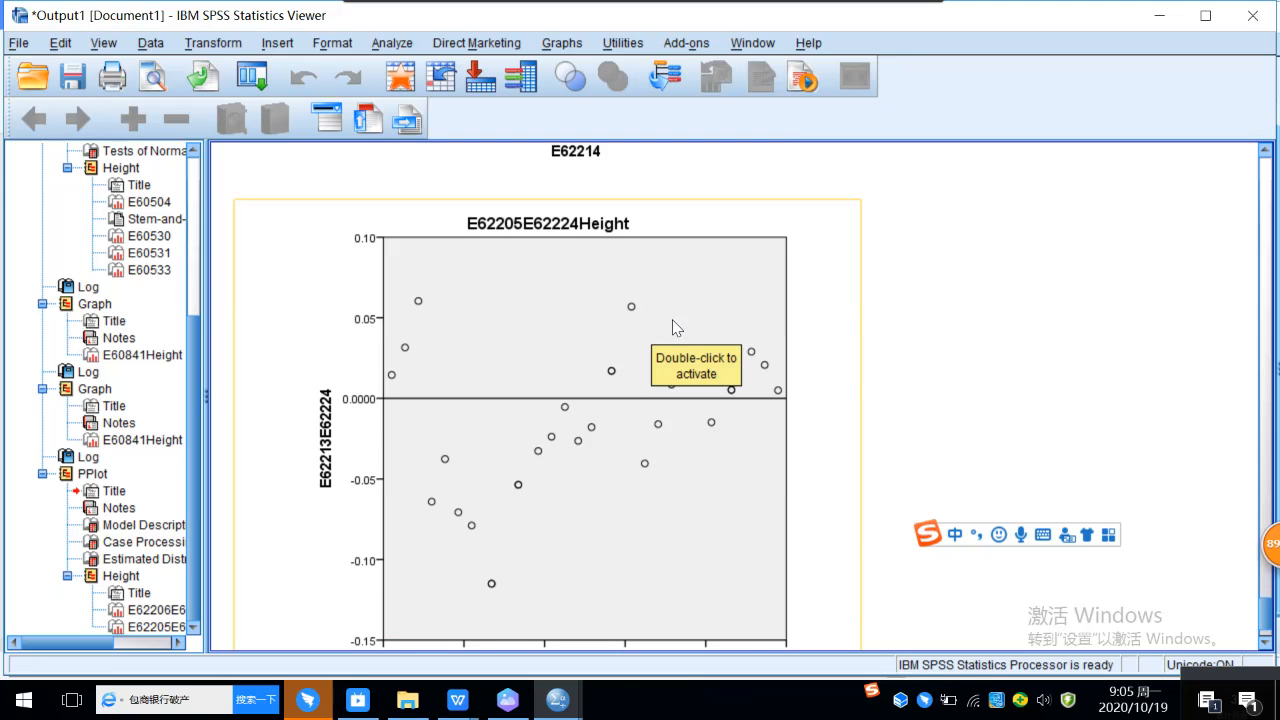
scroll(669, 323, "down", 1)
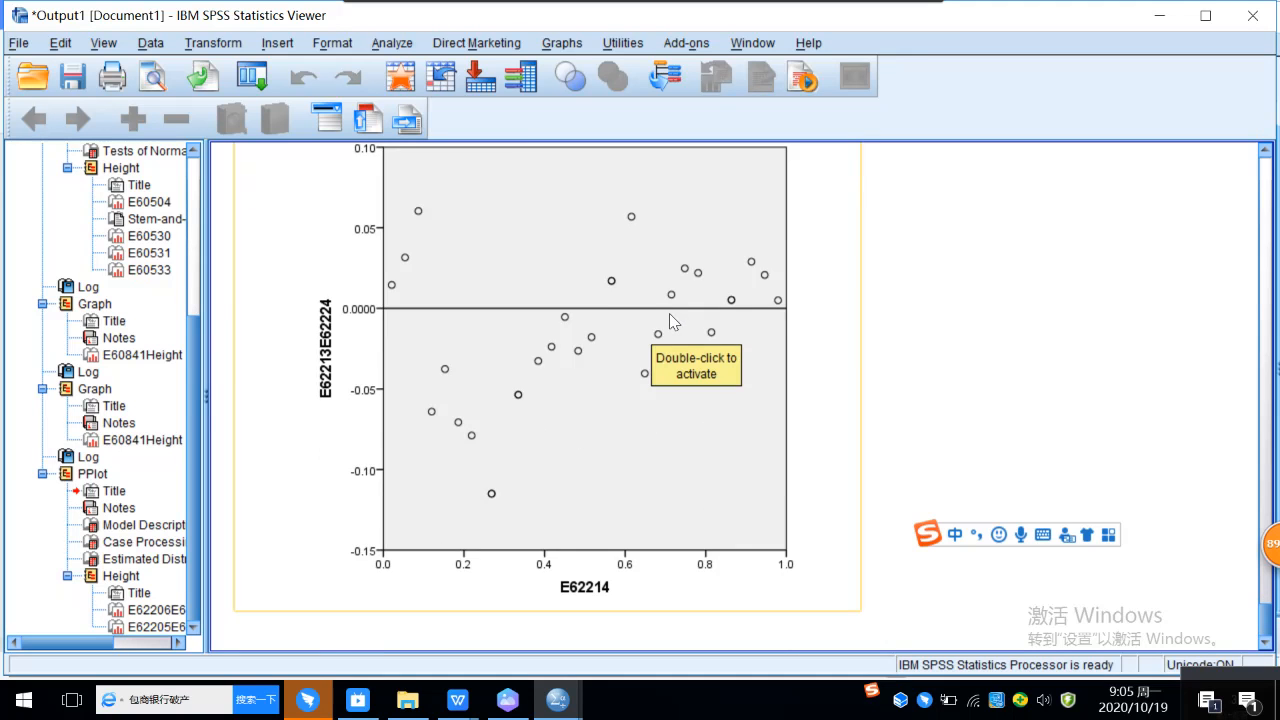
scroll(669, 323, "up", 5)
scroll(669, 313, "up", 2)
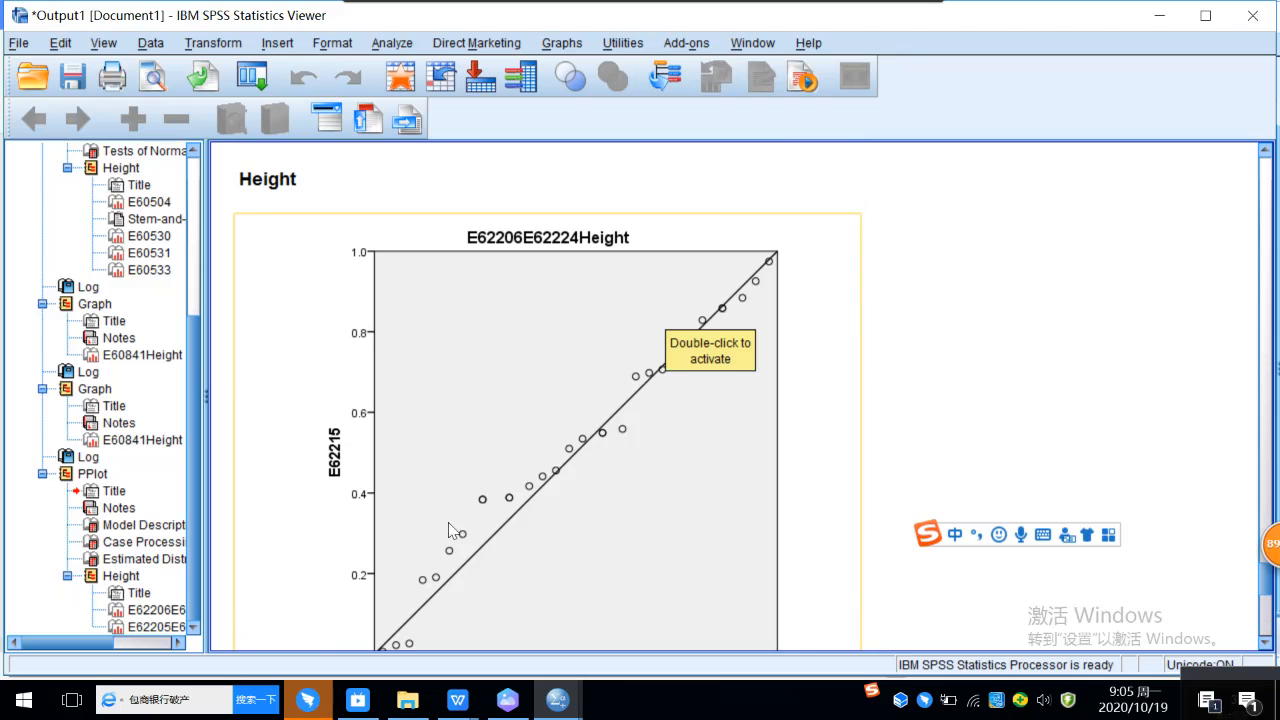
scroll(639, 537, "down", 1)
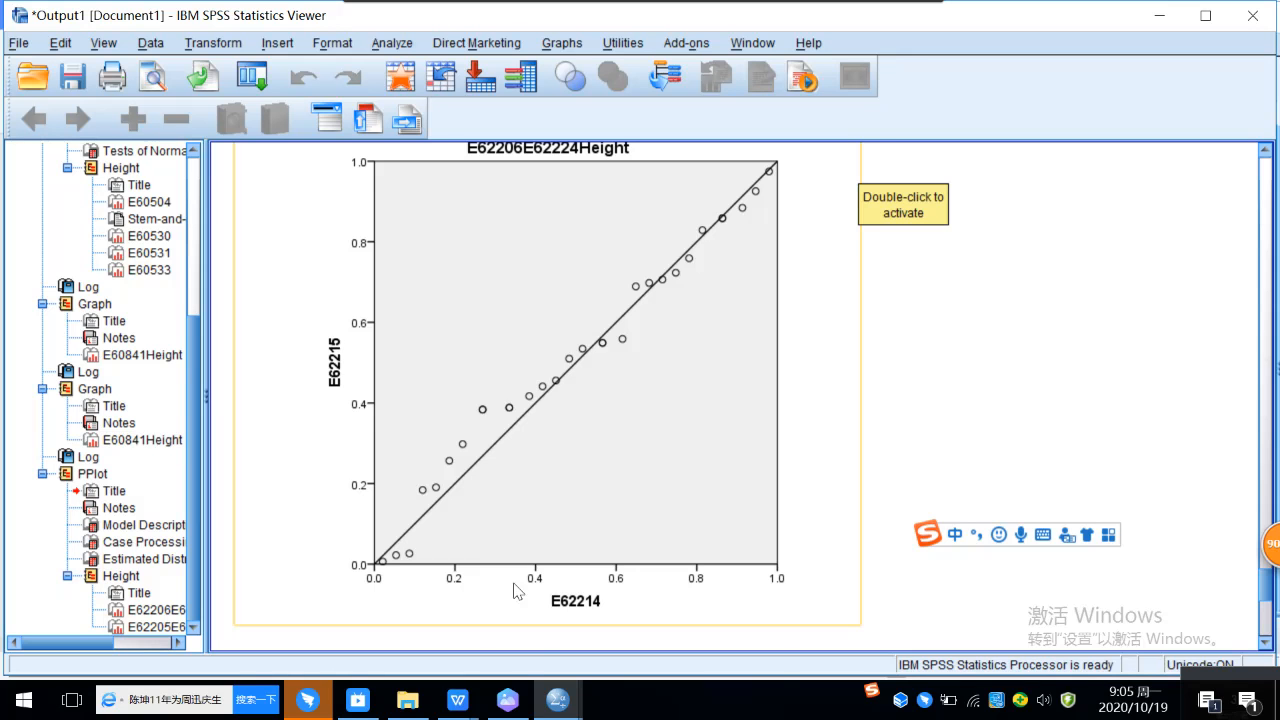
Step: Switch to the "01 Height and Weight of 30 adolescents" dataset and enter Height values 56 in row 31 and 90 in row 32
mouse_move(457, 712)
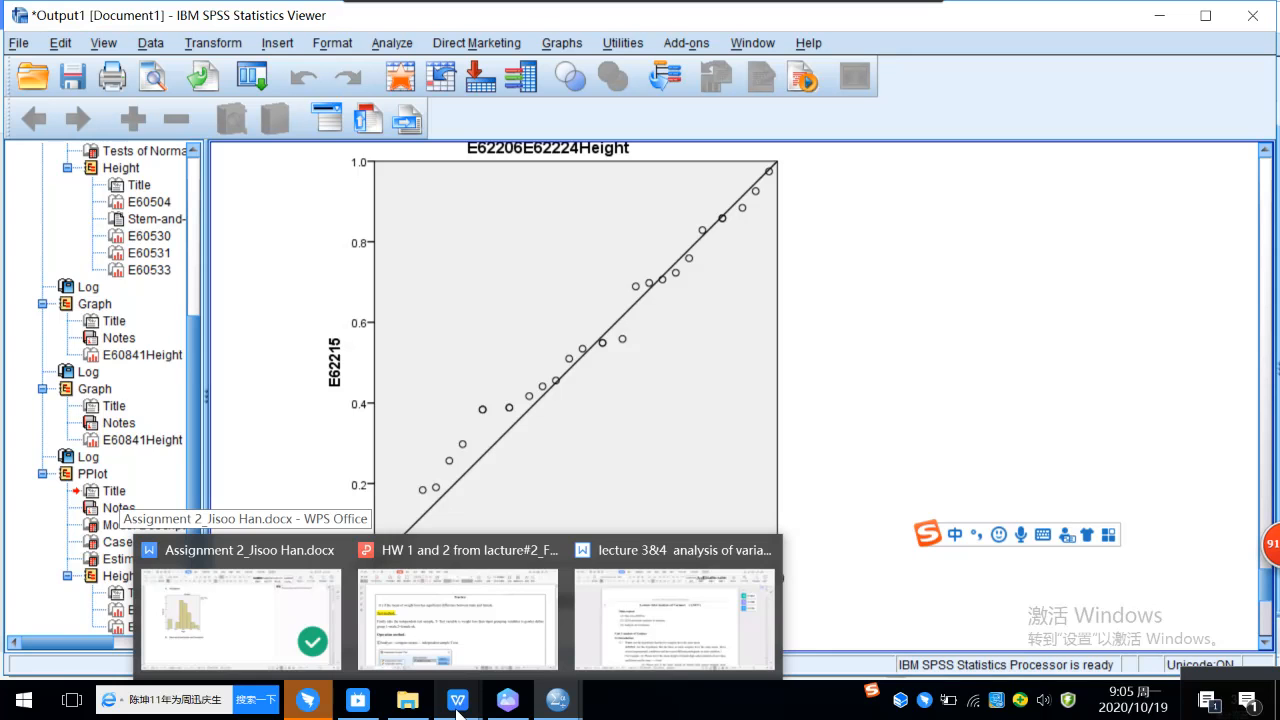
mouse_move(556, 709)
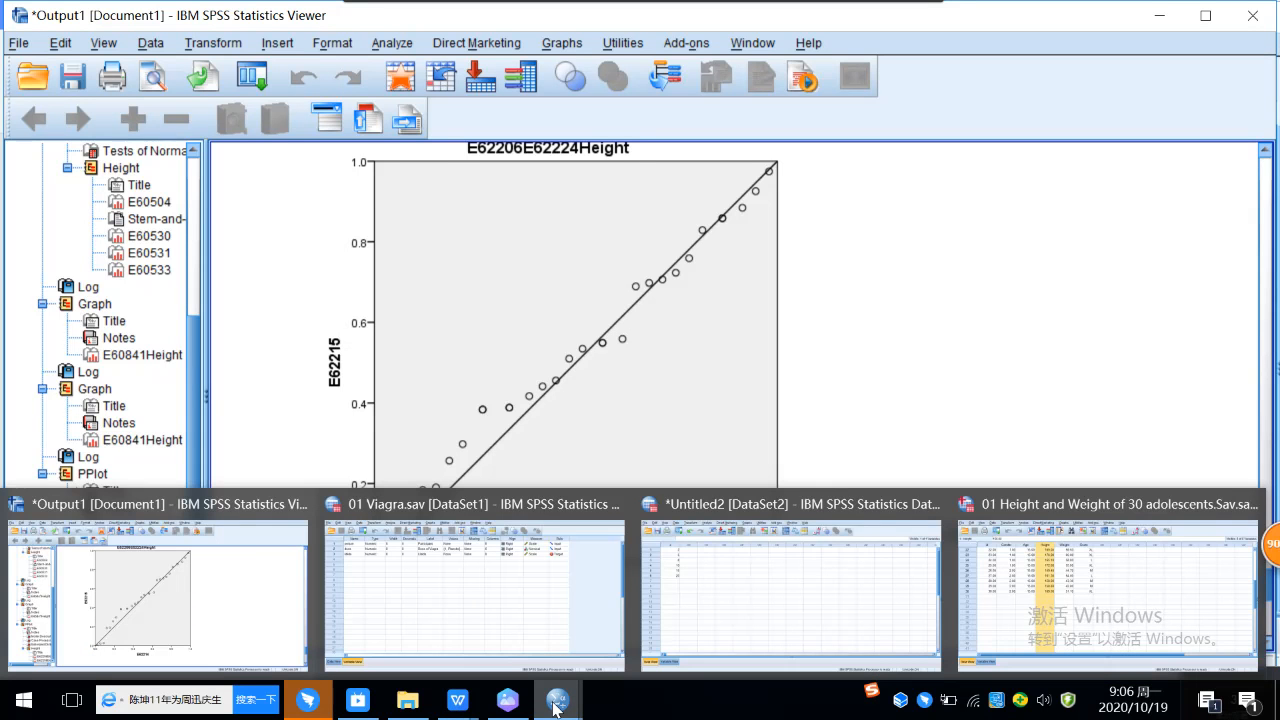
left_click(1100, 612)
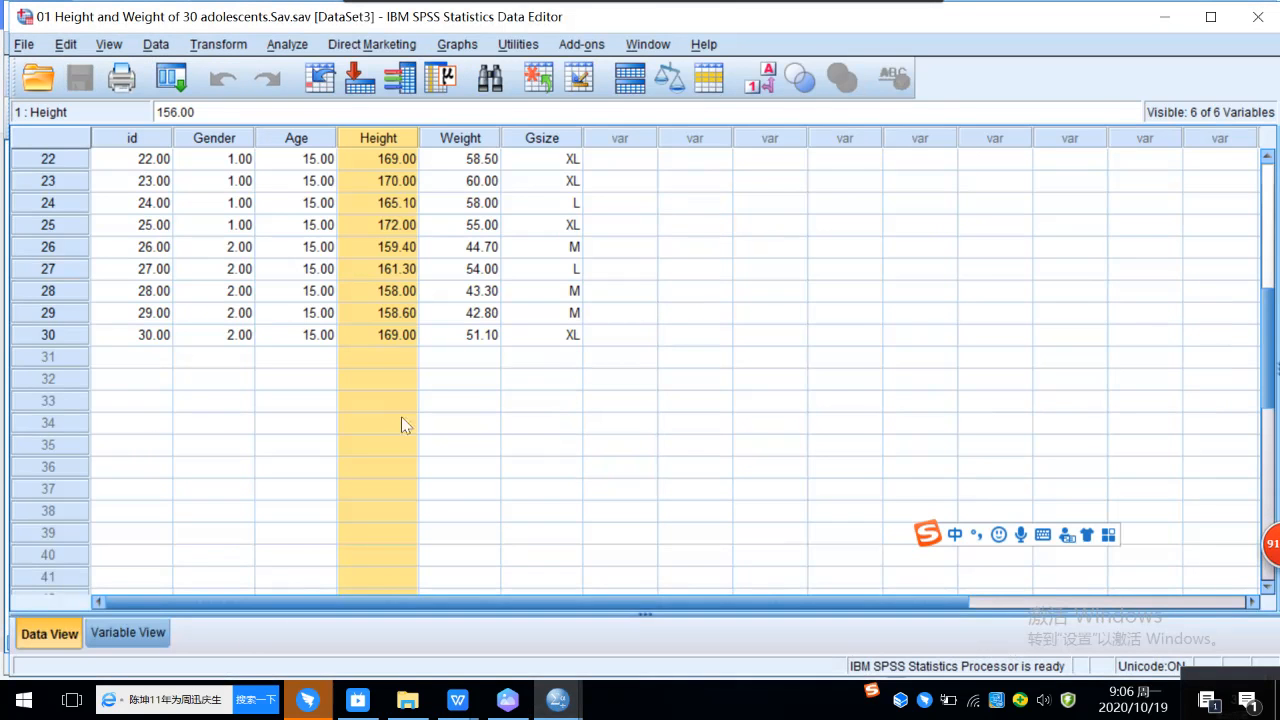
left_click(386, 343)
left_click(381, 362)
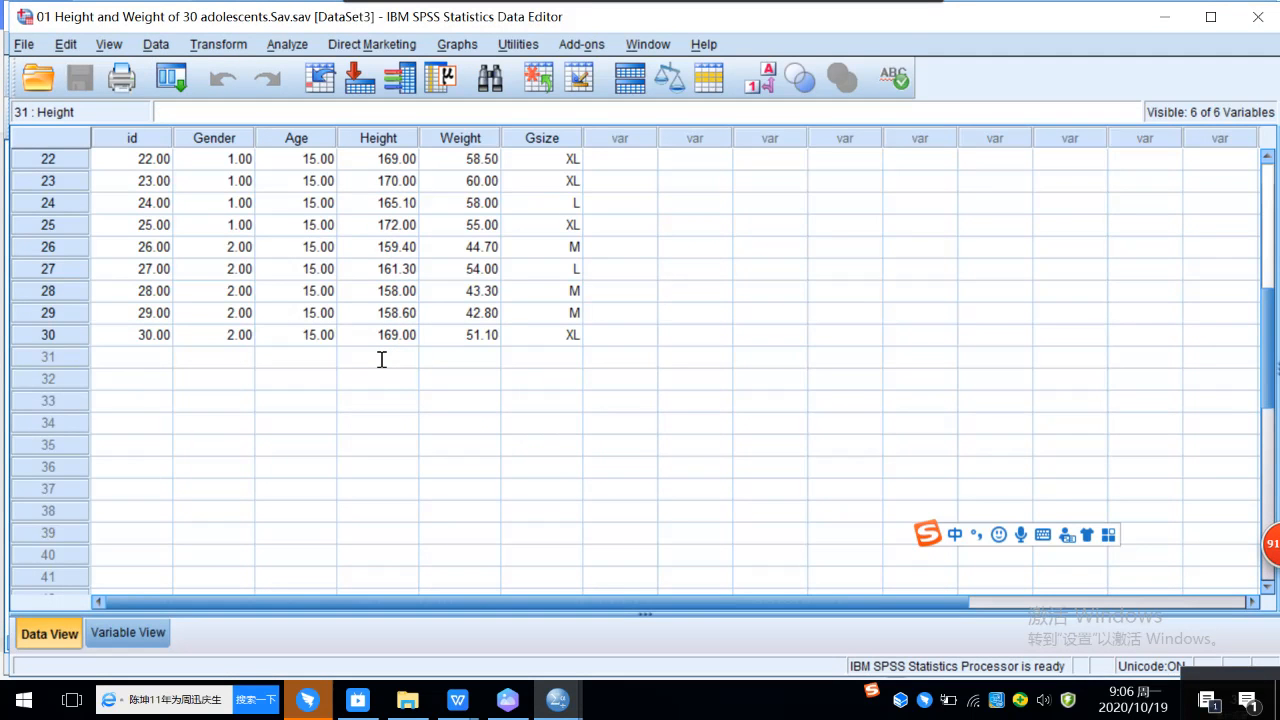
type("56")
key("Return")
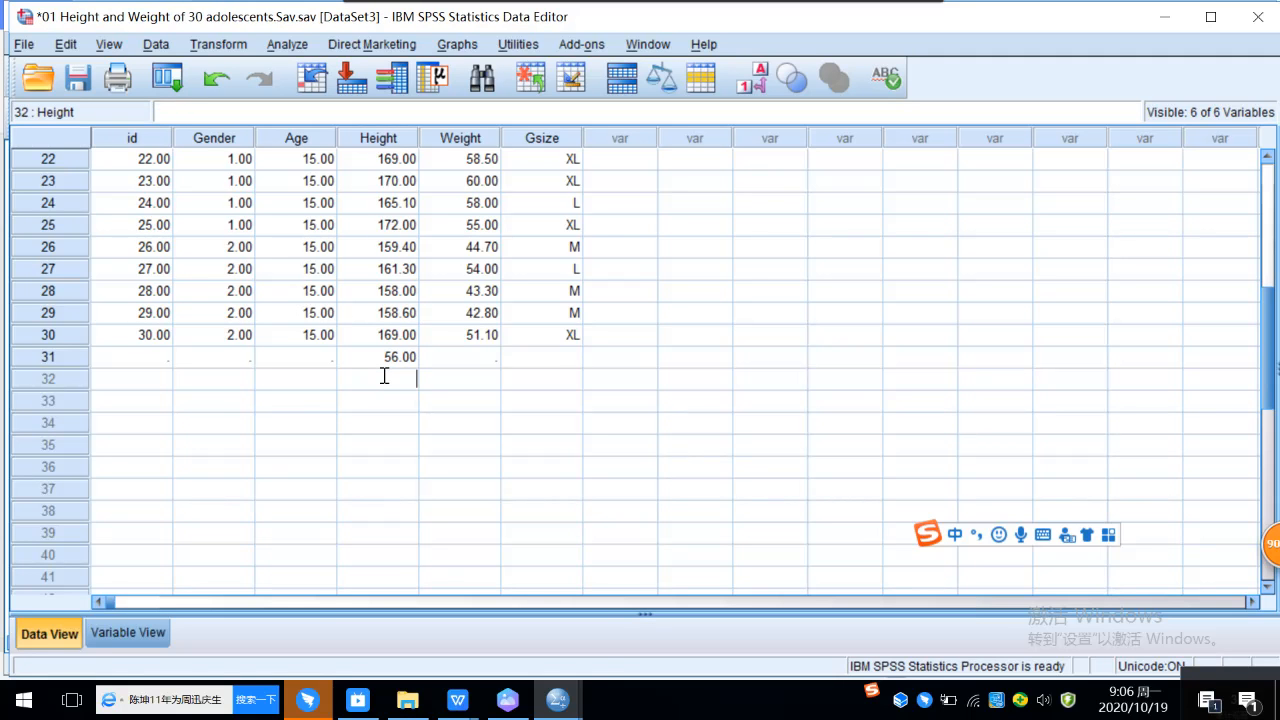
type("90")
left_click(389, 401)
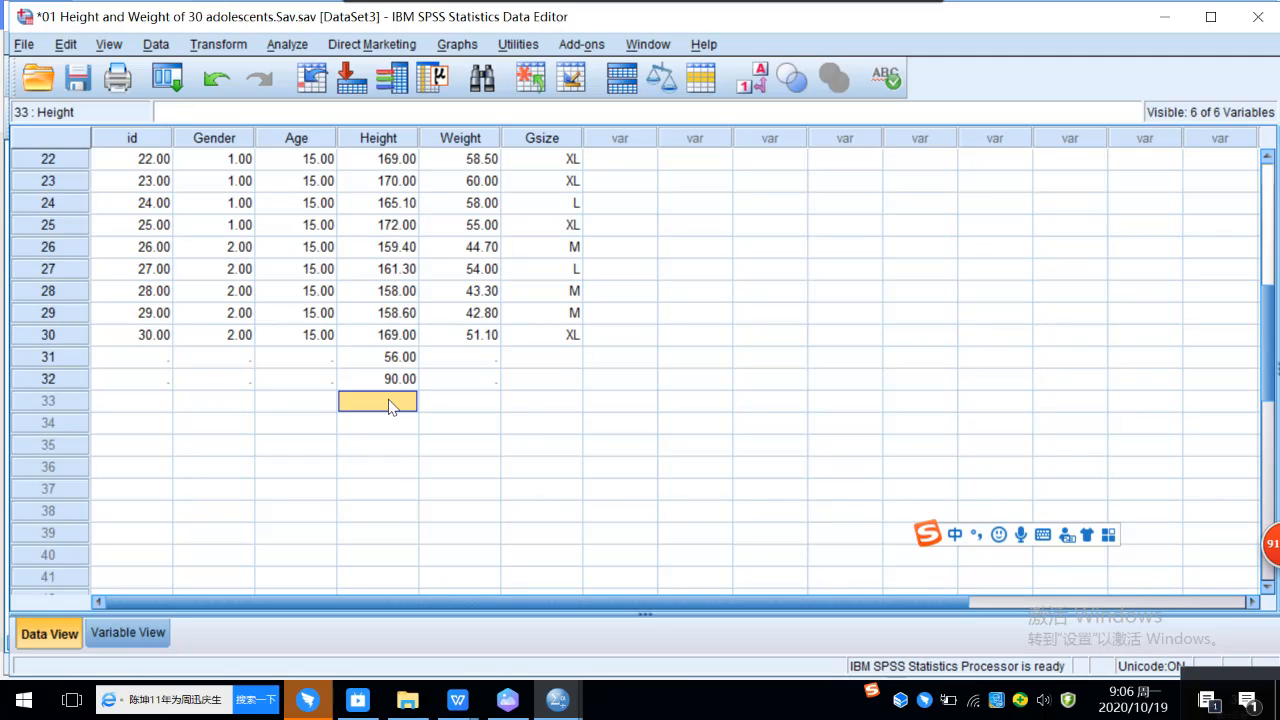
Step: Enter Height values 85 in row 33 and 75 in row 34
type("8")
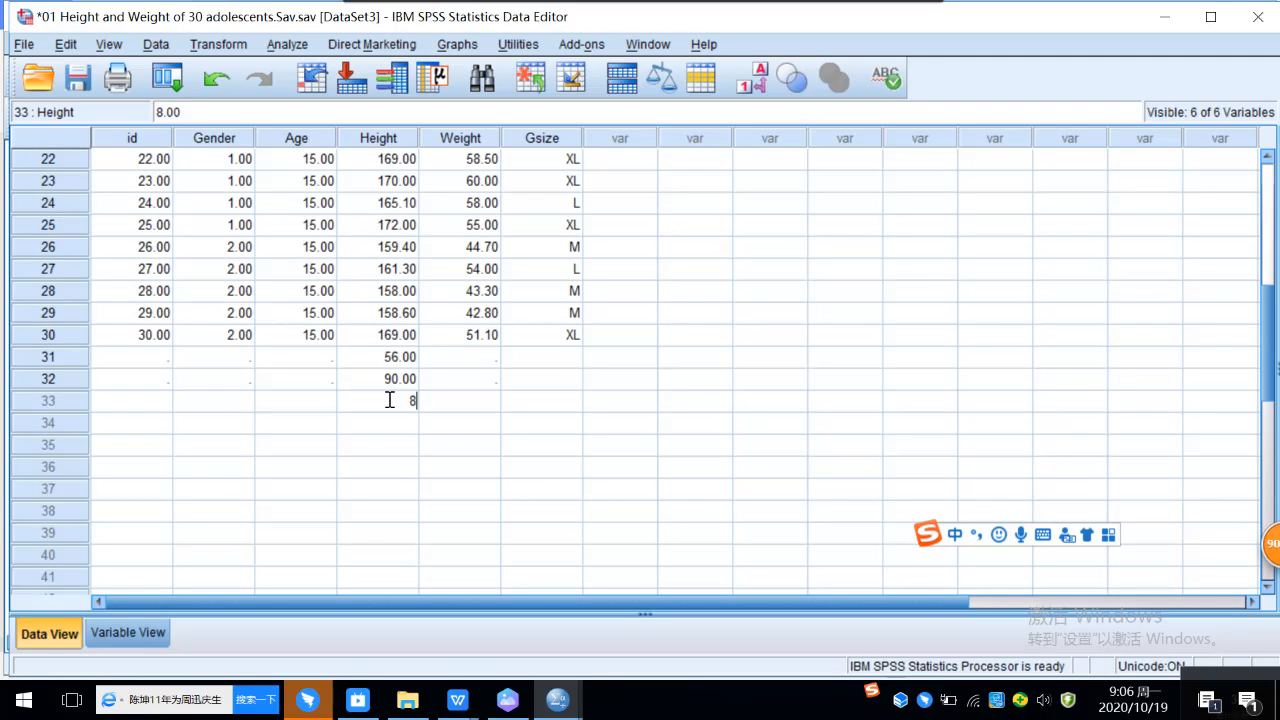
type("5")
left_click(389, 425)
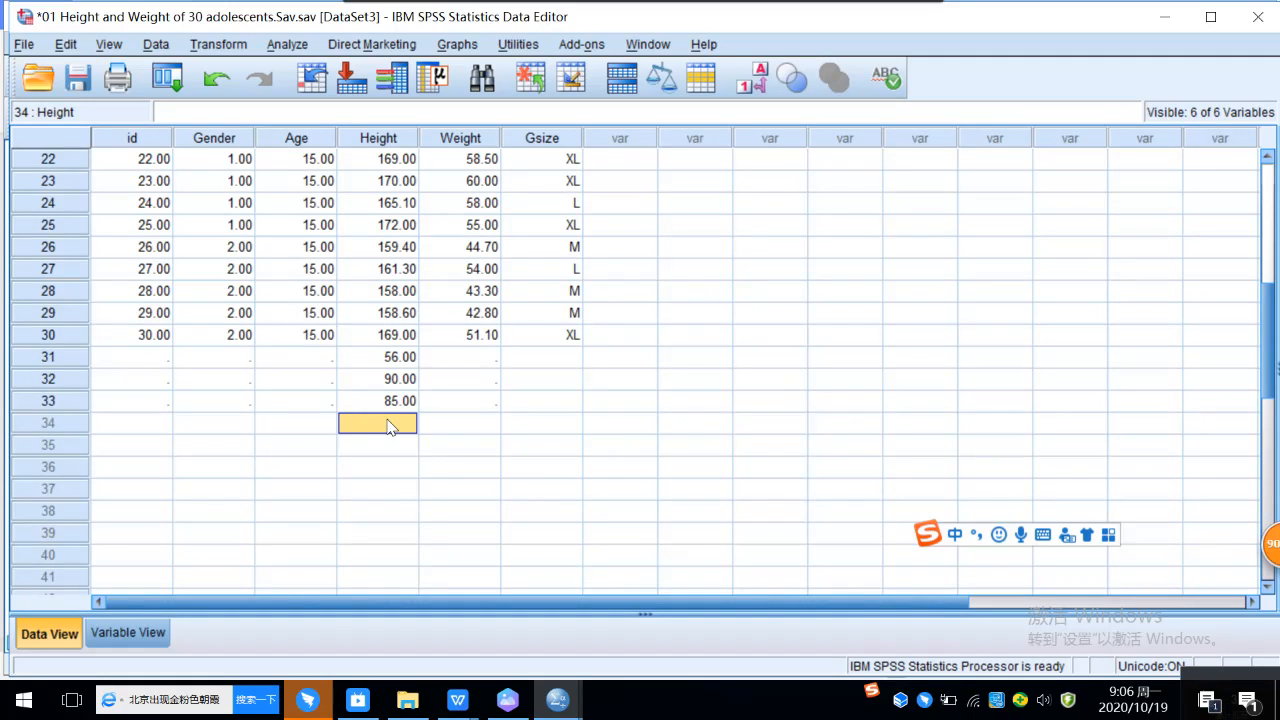
type("75")
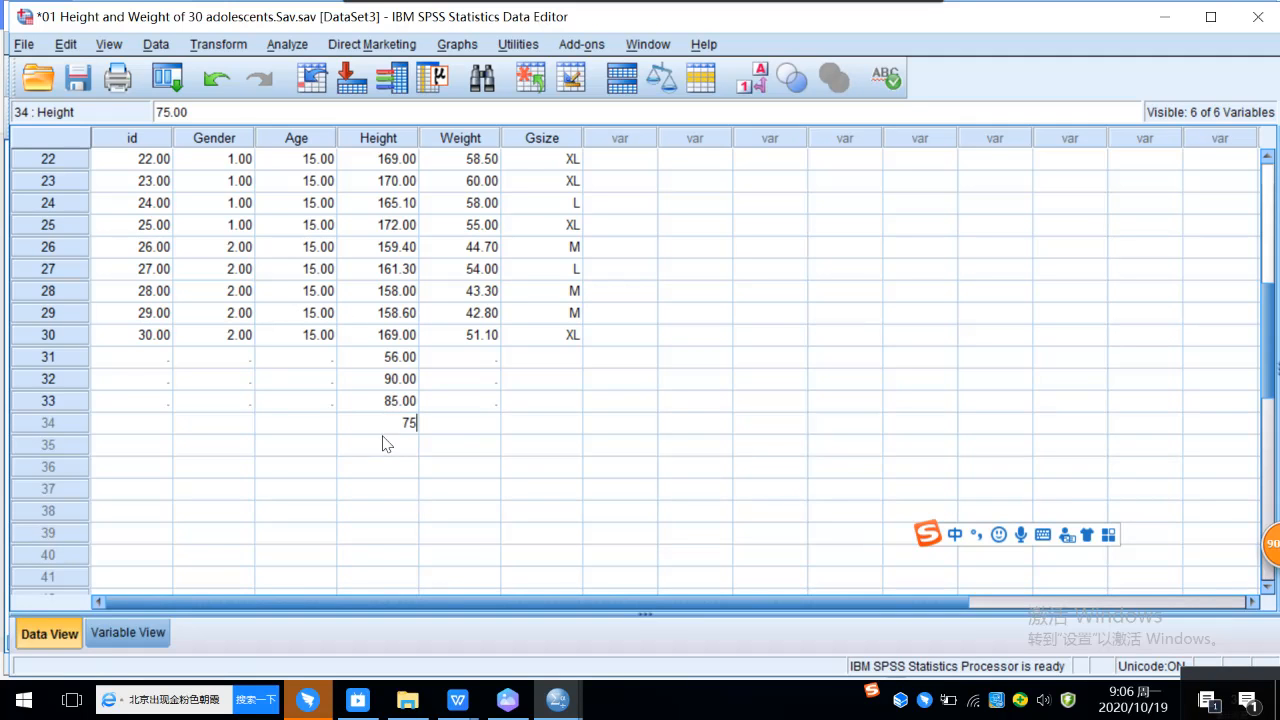
left_click(389, 444)
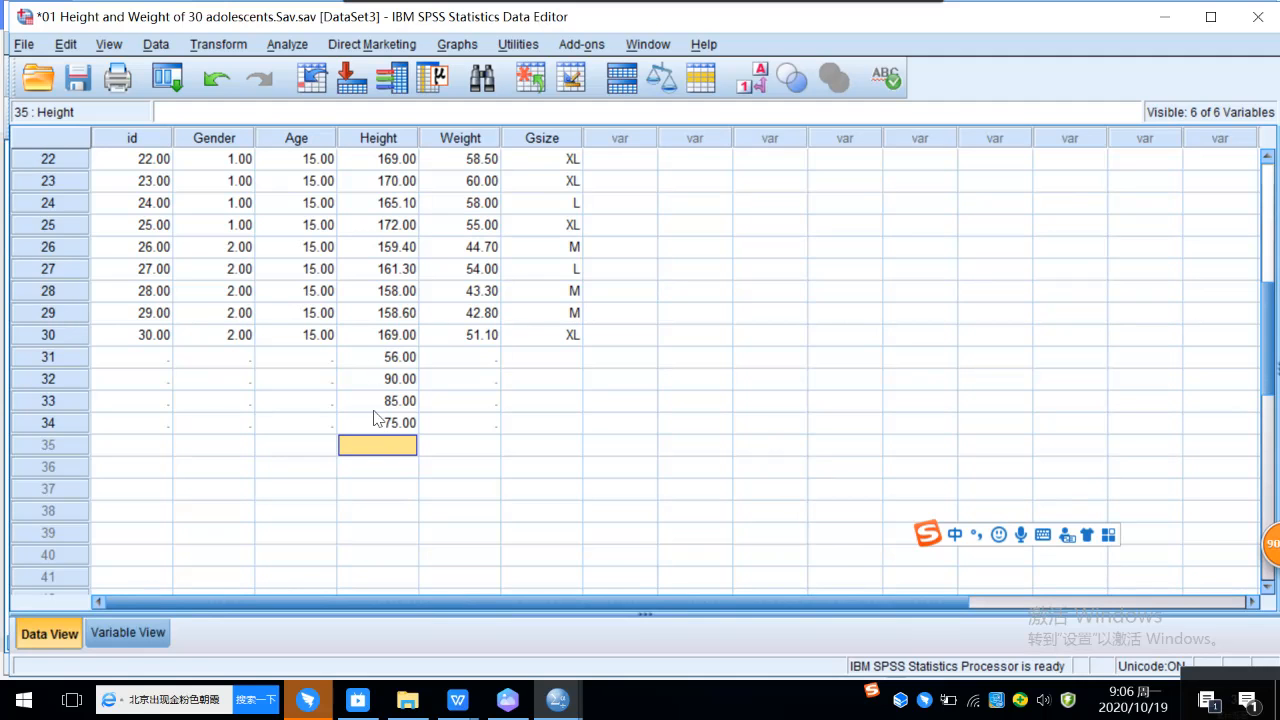
Step: Rerun the Explore descriptive analysis on Height with its existing settings to include the added extreme cases
left_click(457, 45)
mouse_move(370, 44)
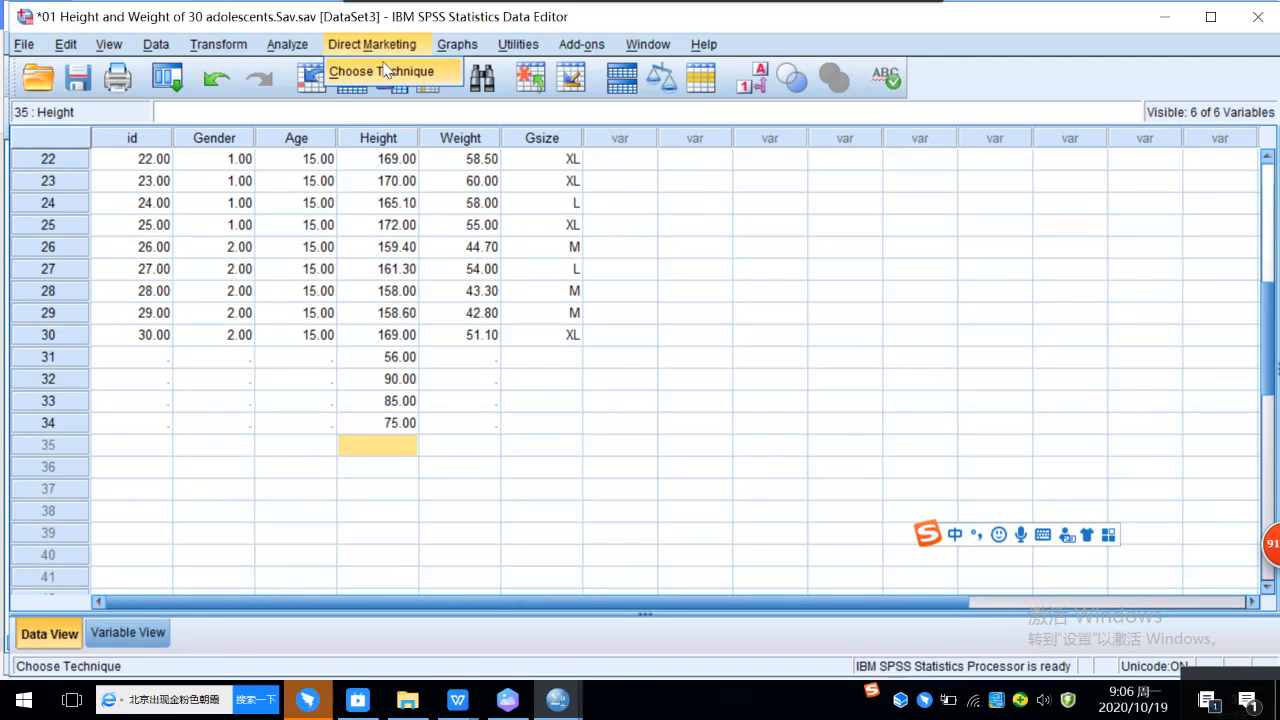
mouse_move(287, 44)
mouse_move(366, 95)
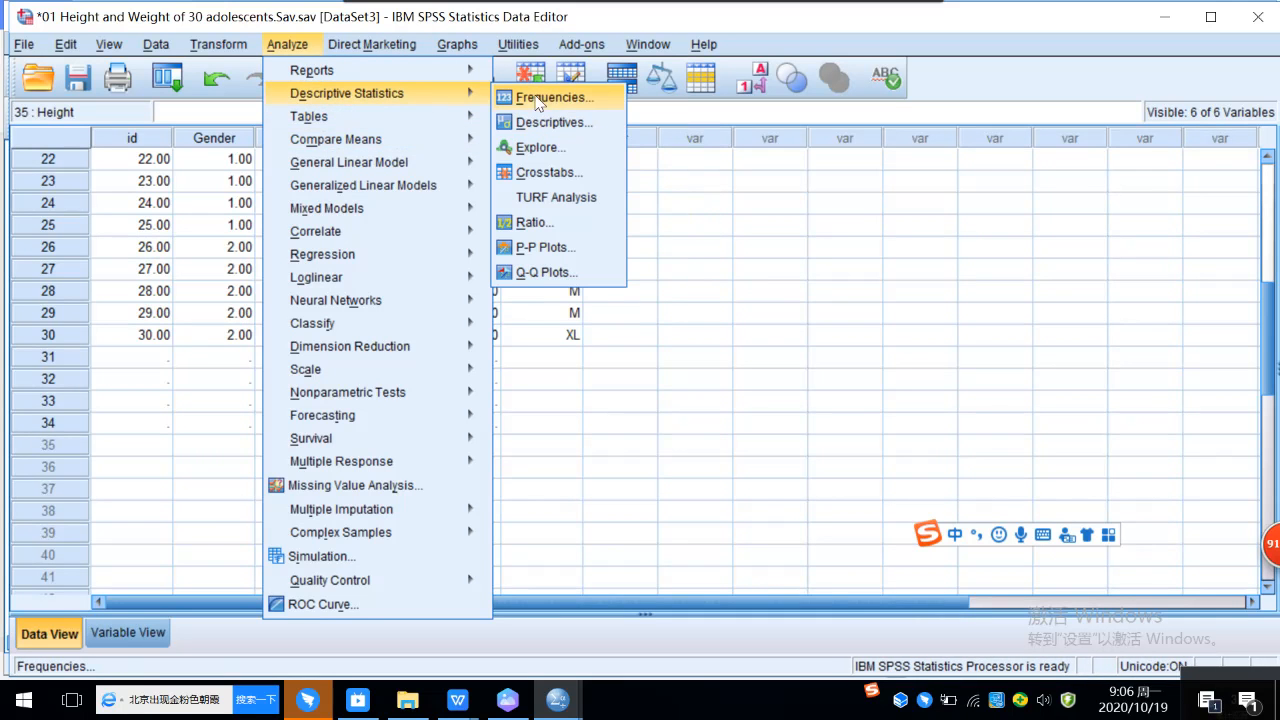
left_click(548, 151)
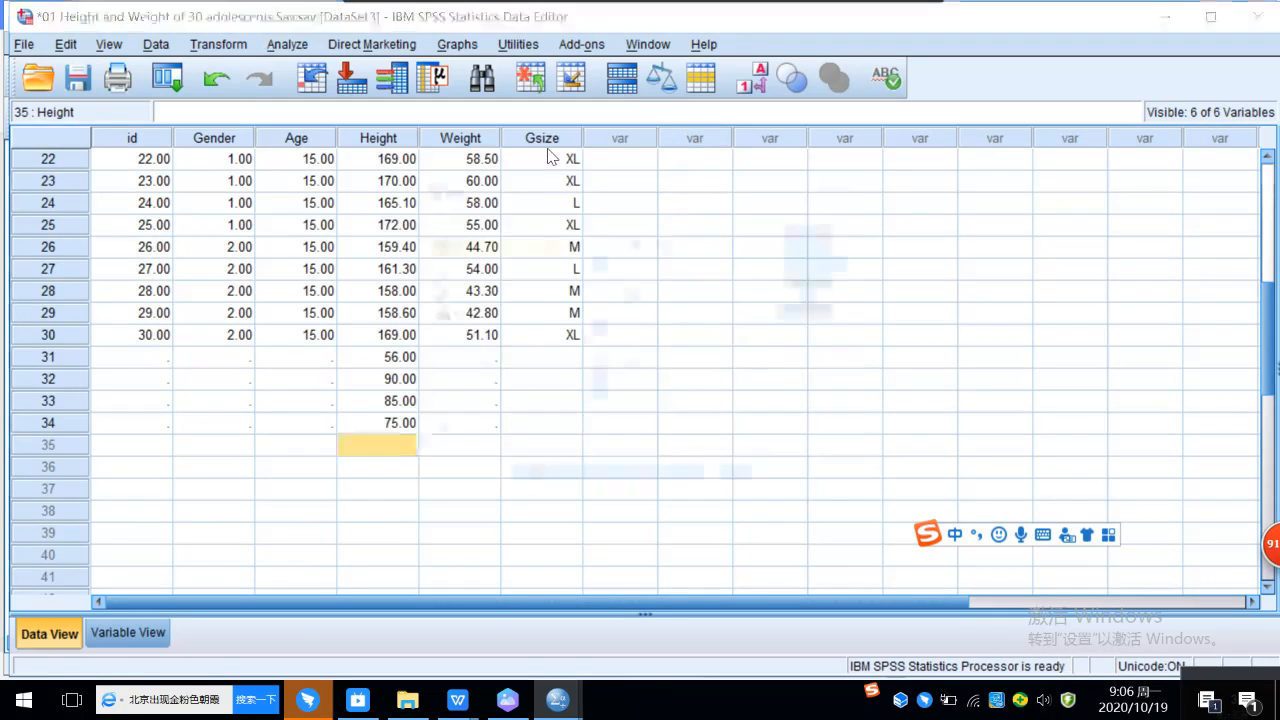
left_click(529, 484)
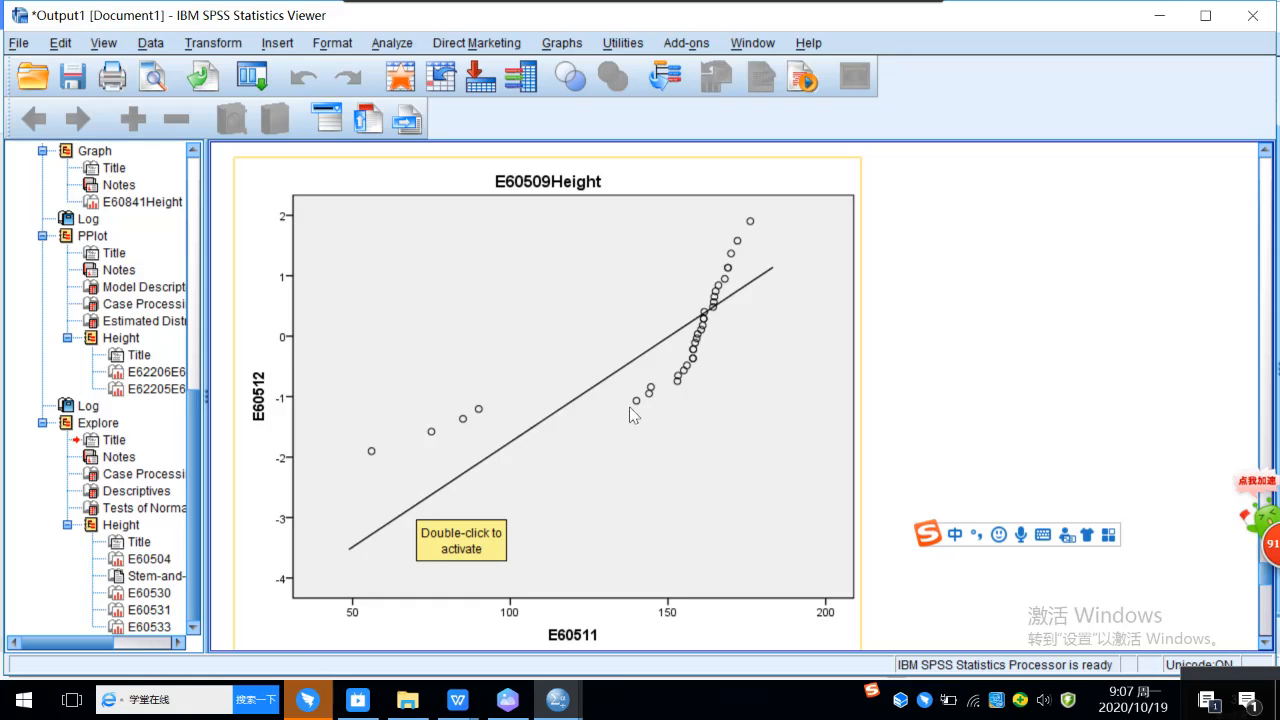
Step: Examine the normal Q-Q plot, detrended Q-Q plot and histogram of Height in the new Explore output
scroll(664, 394, "down", 3)
scroll(664, 388, "down", 6)
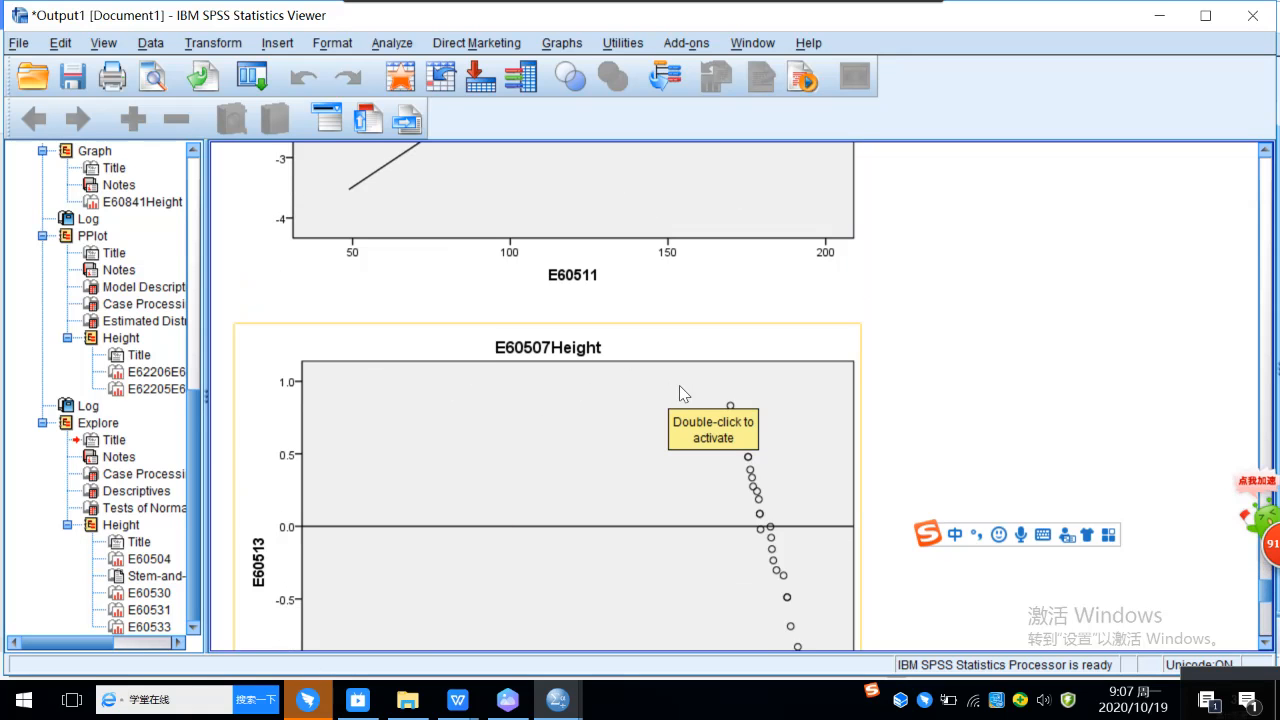
scroll(679, 385, "down", 2)
scroll(866, 440, "down", 3)
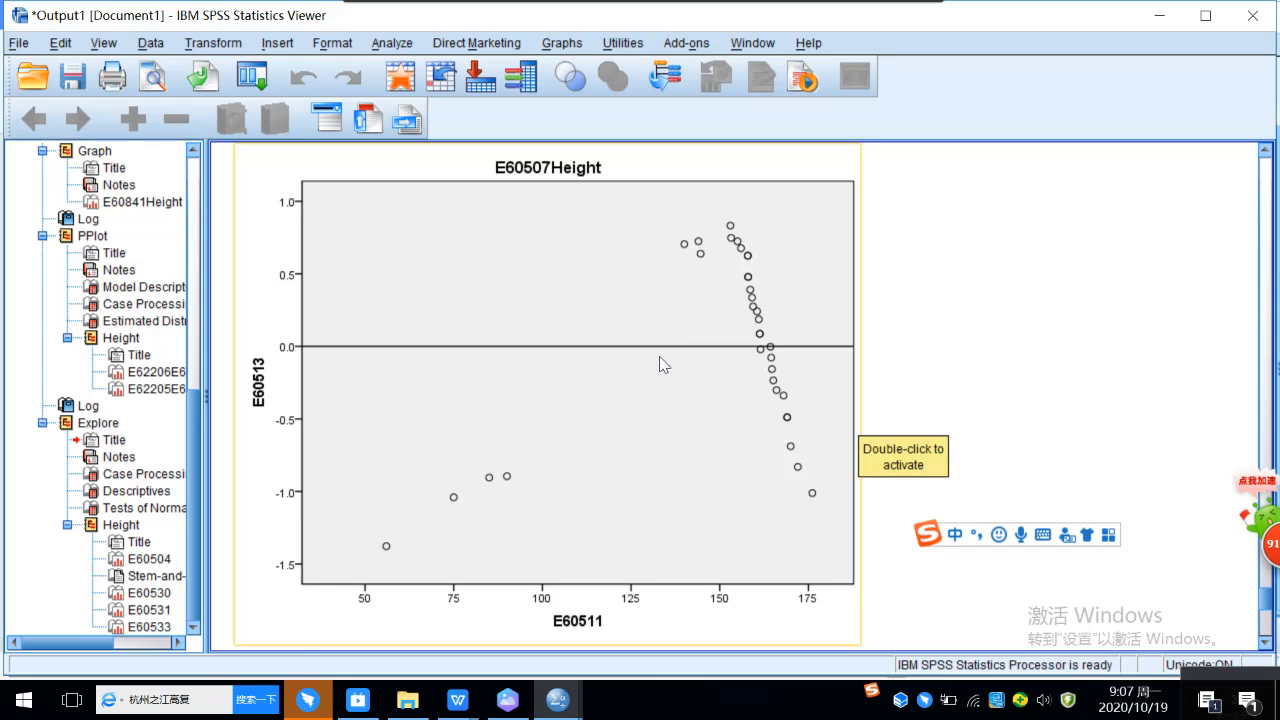
scroll(658, 335, "up", 5)
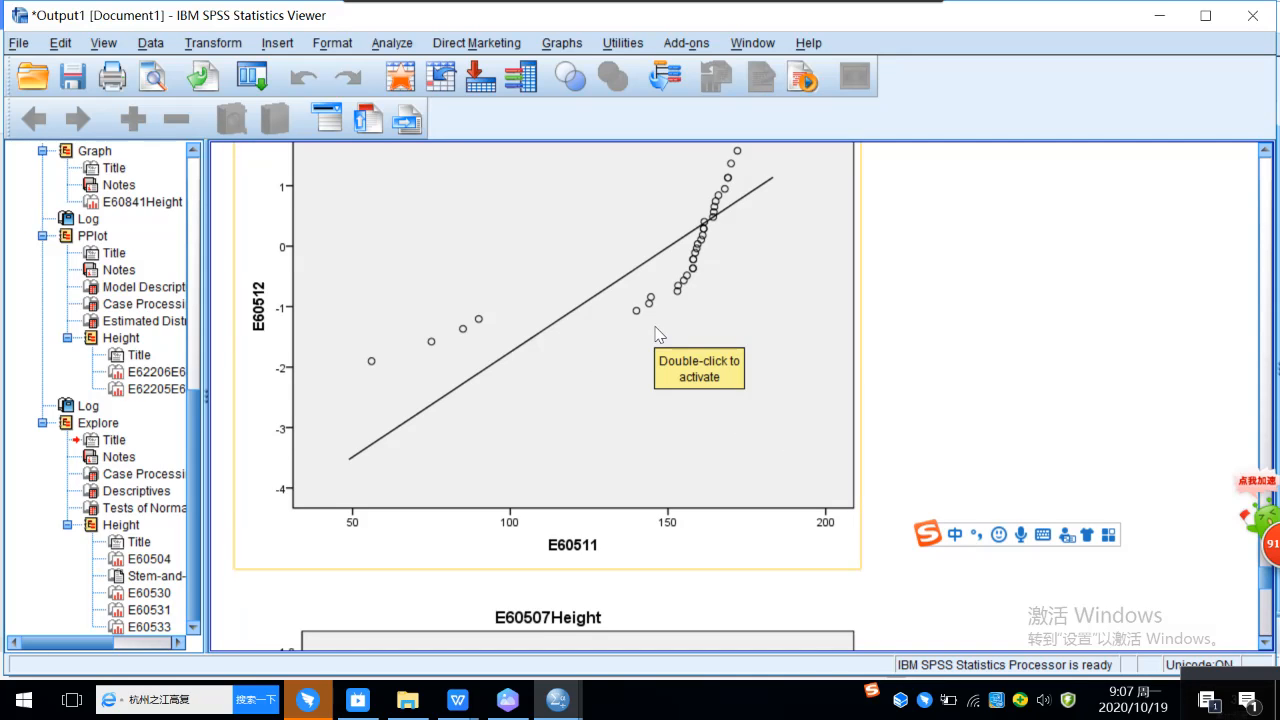
scroll(660, 334, "up", 1)
scroll(552, 410, "up", 10)
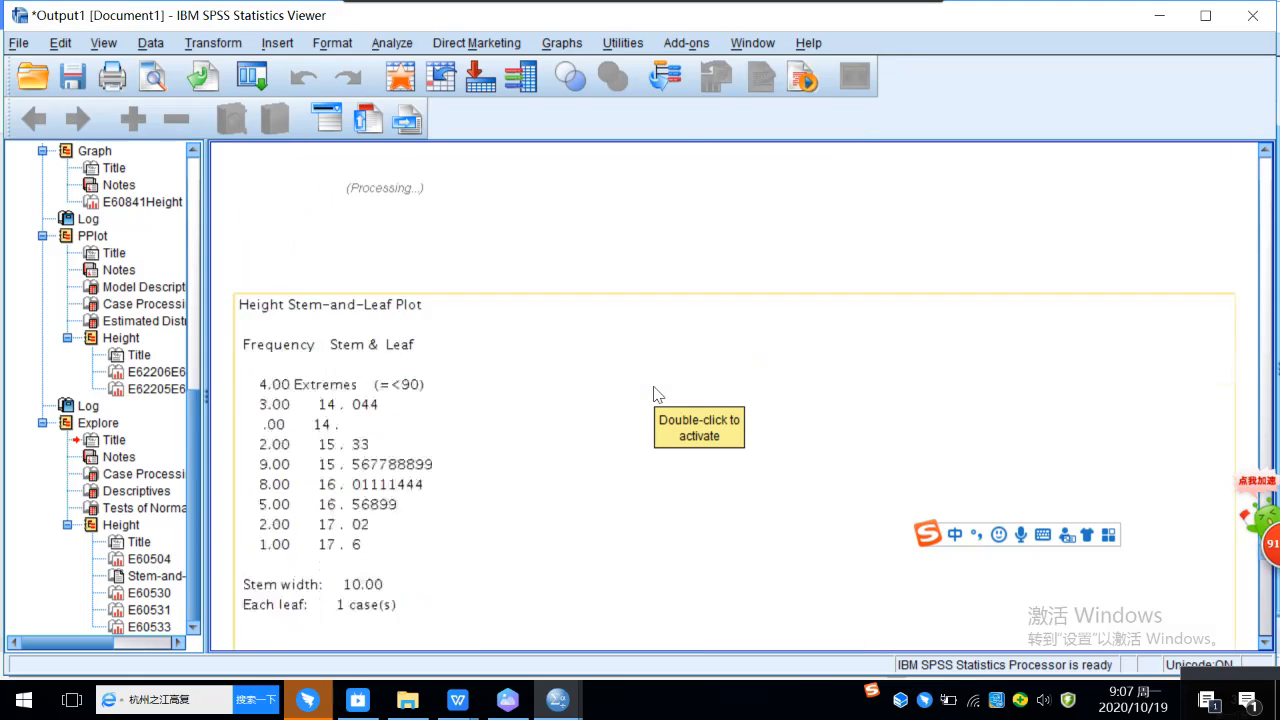
scroll(749, 363, "down", 3)
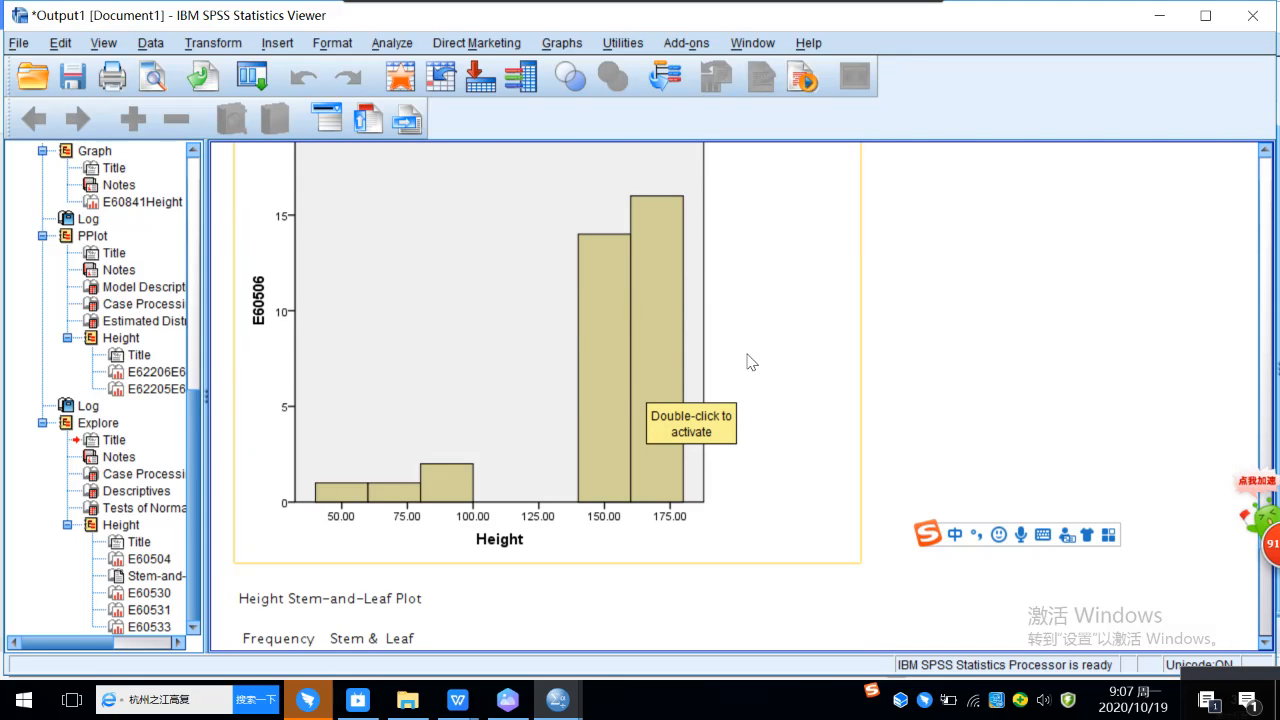
scroll(793, 374, "up", 2)
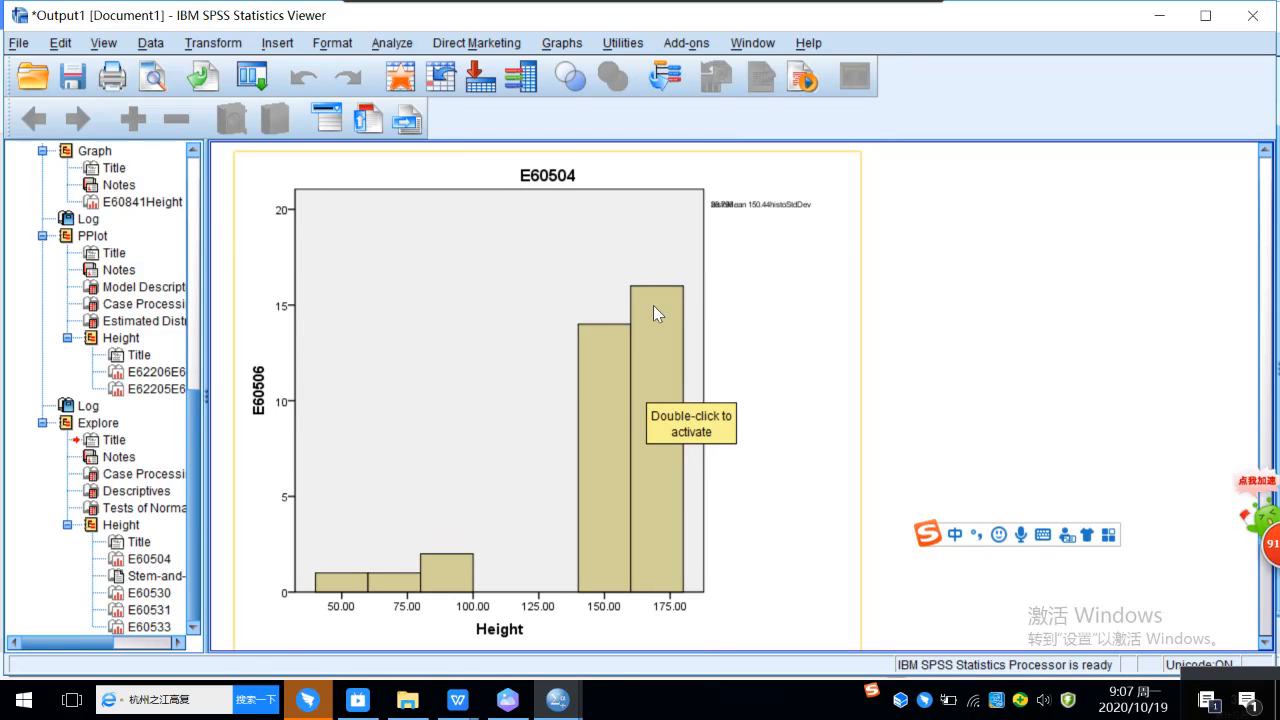
scroll(655, 313, "up", 2)
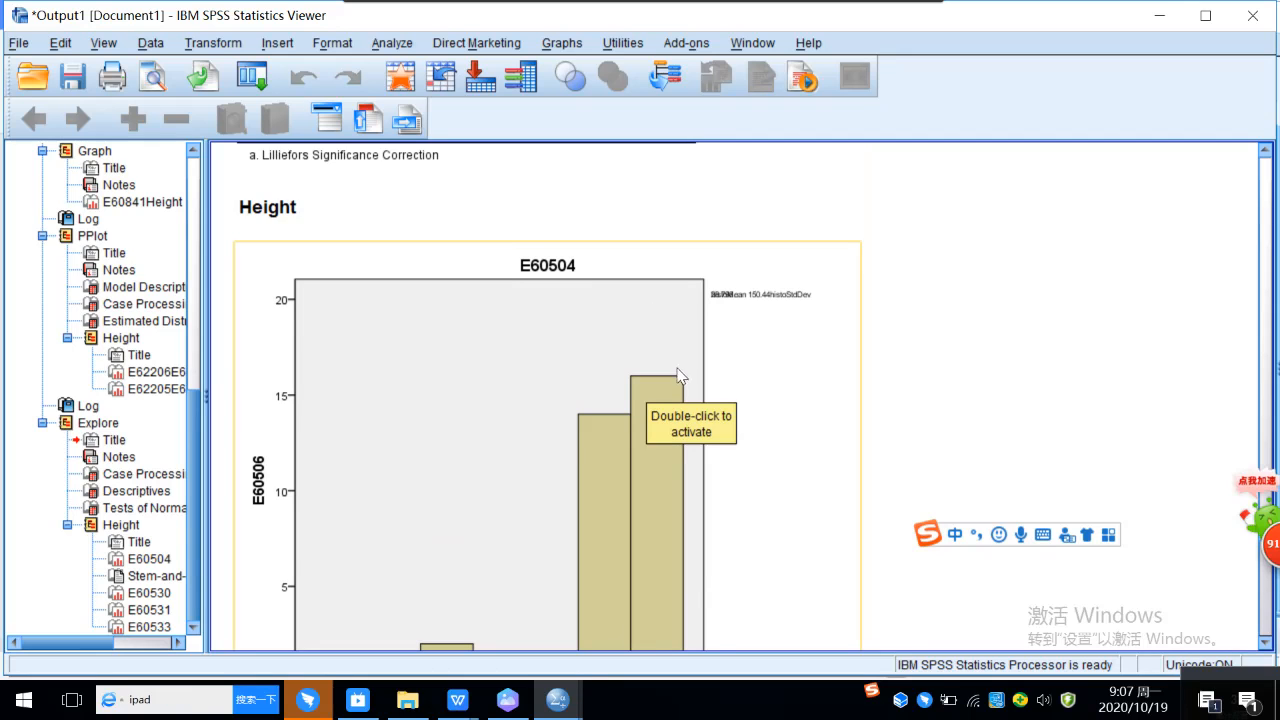
scroll(675, 394, "down", 2)
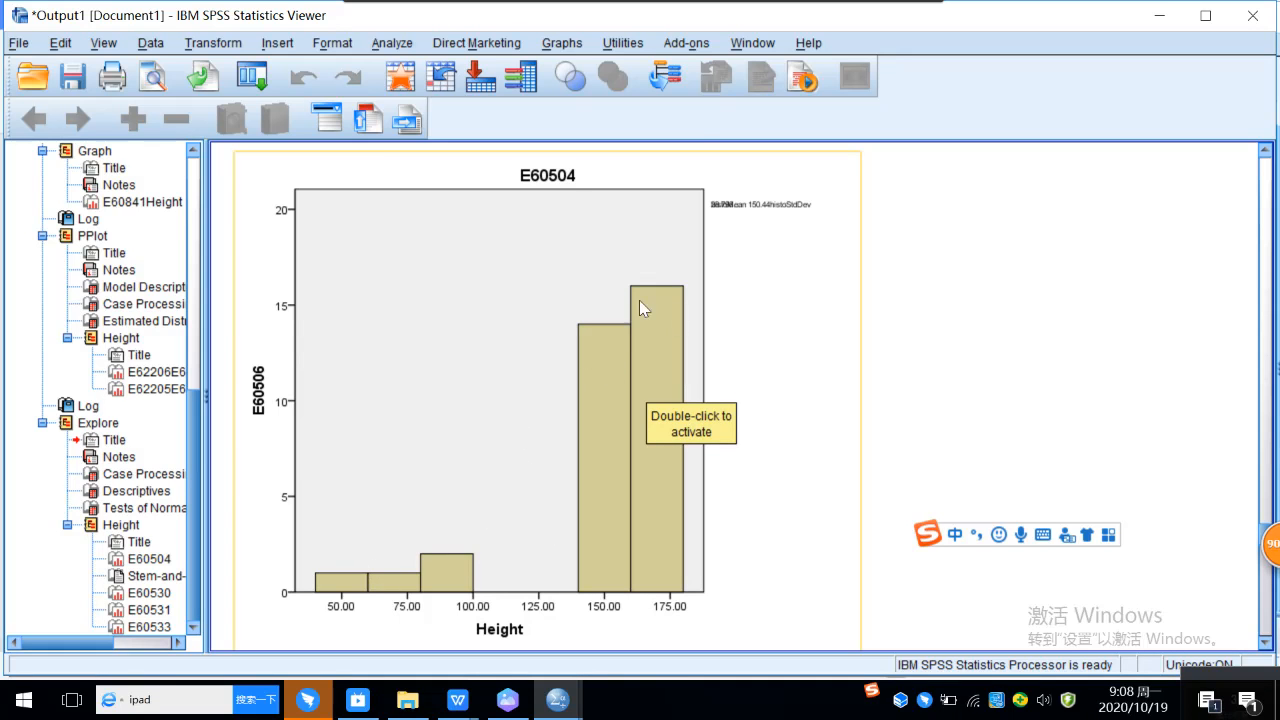
Step: Examine the Height boxplot below the Q-Q plots, checking the added cases for outliers
scroll(658, 354, "down", 2)
scroll(655, 358, "down", 15)
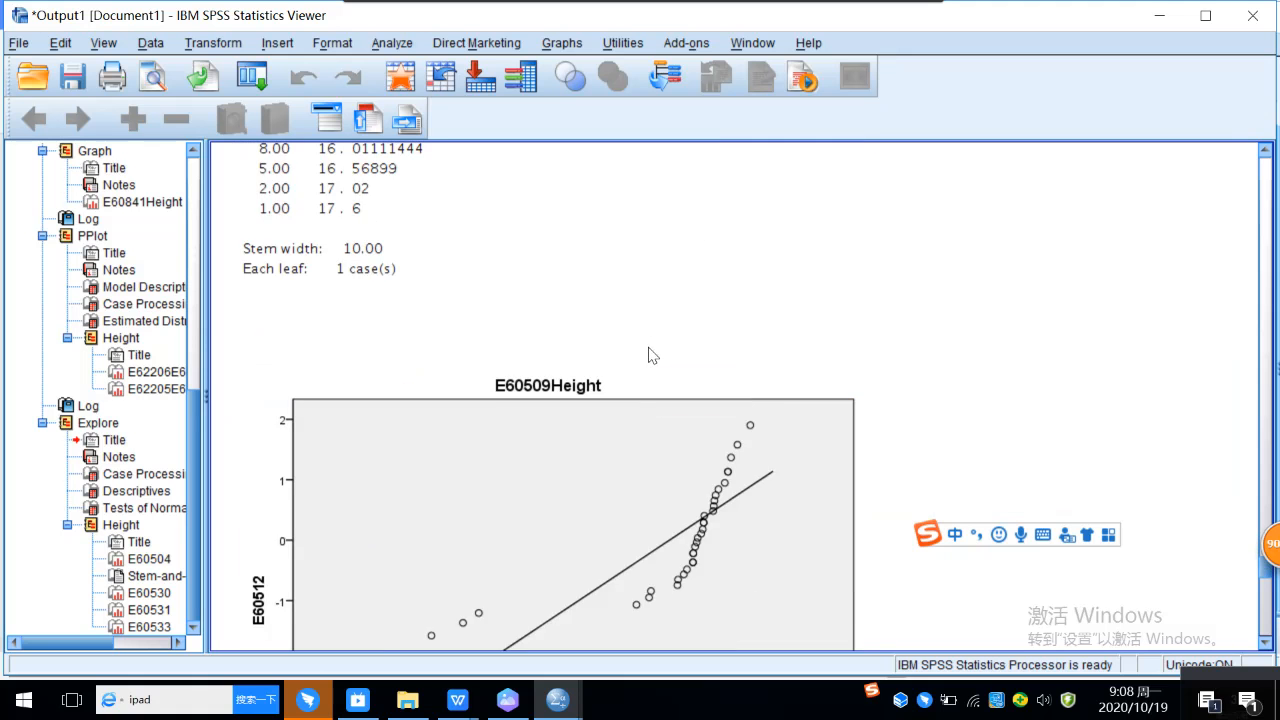
scroll(651, 354, "down", 4)
scroll(650, 354, "down", 20)
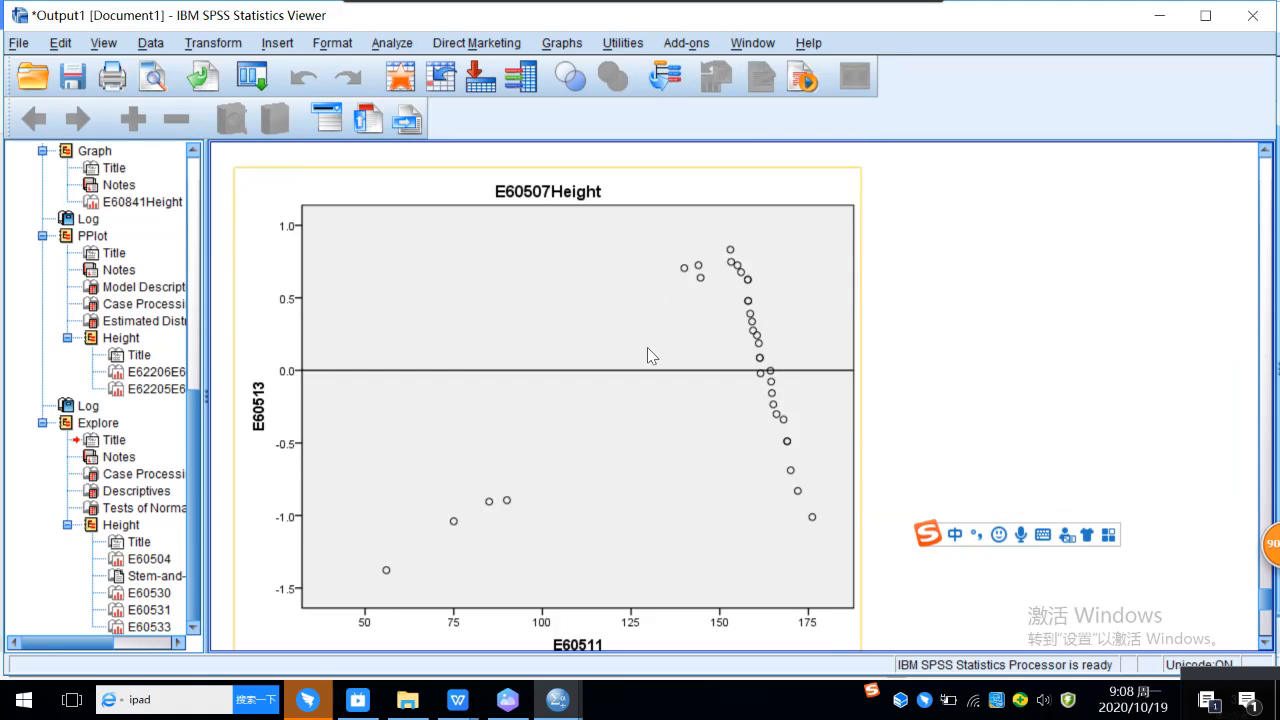
scroll(647, 356, "down", 3)
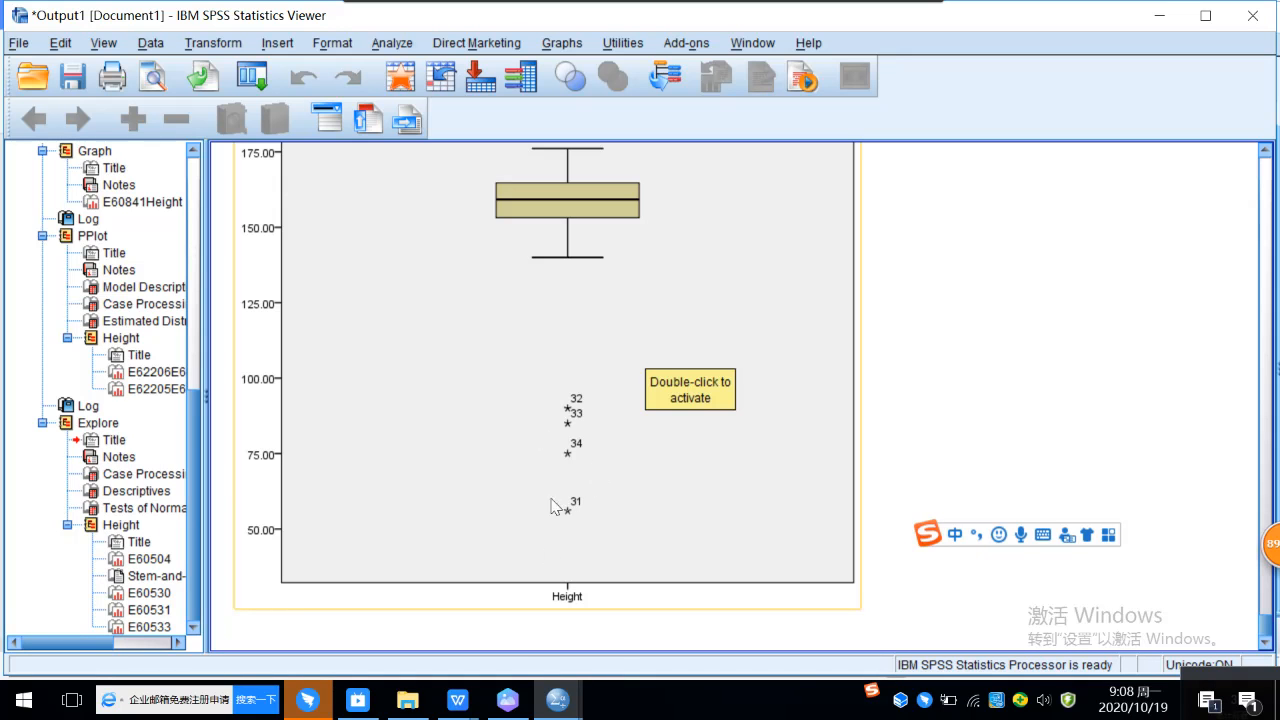
scroll(590, 408, "up", 3)
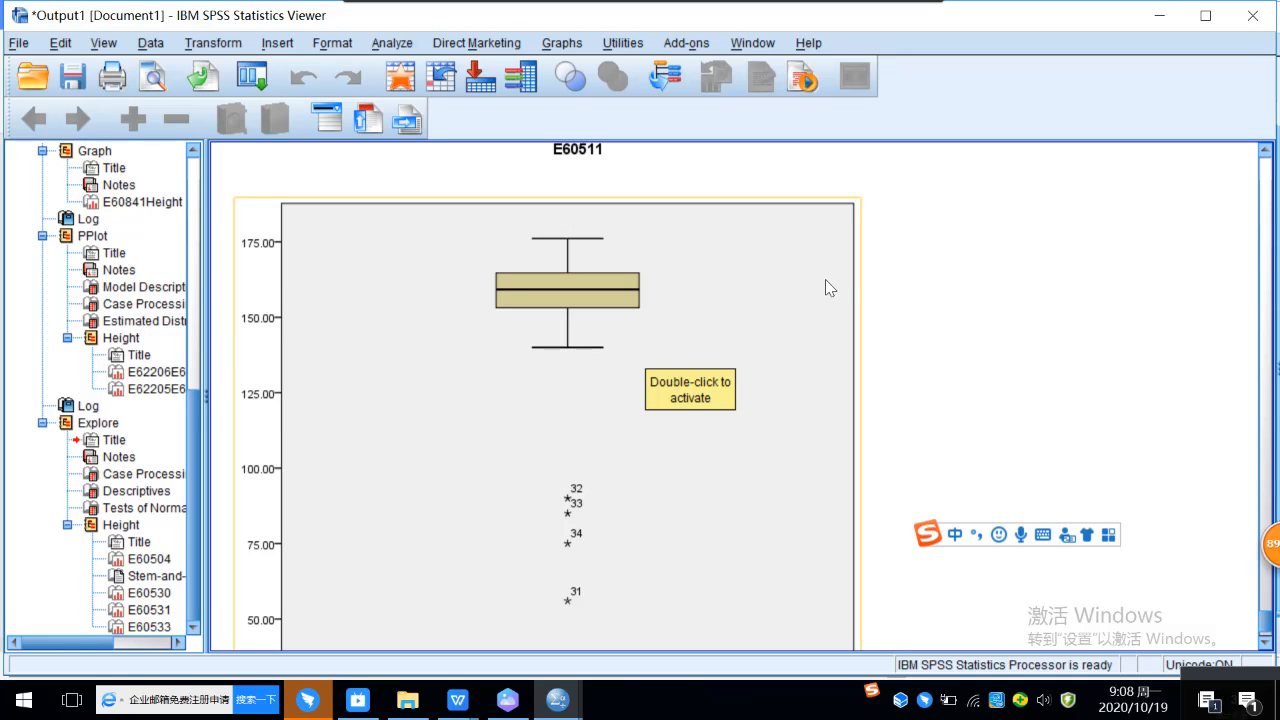
scroll(824, 285, "down", 3)
scroll(806, 282, "up", 6)
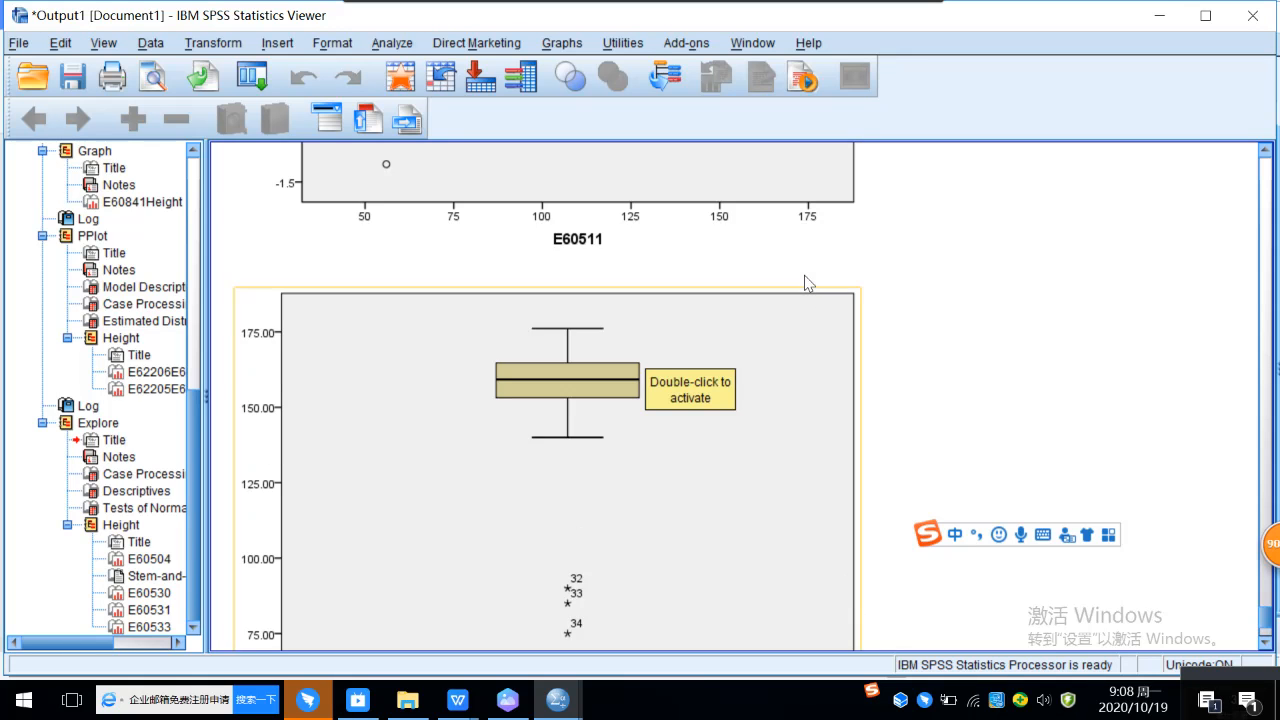
Step: Examine the Tests of Normality table for Height and switch to the "SPSS statistics 2020" group chat in DingTalk
scroll(808, 283, "up", 15)
scroll(808, 283, "up", 20)
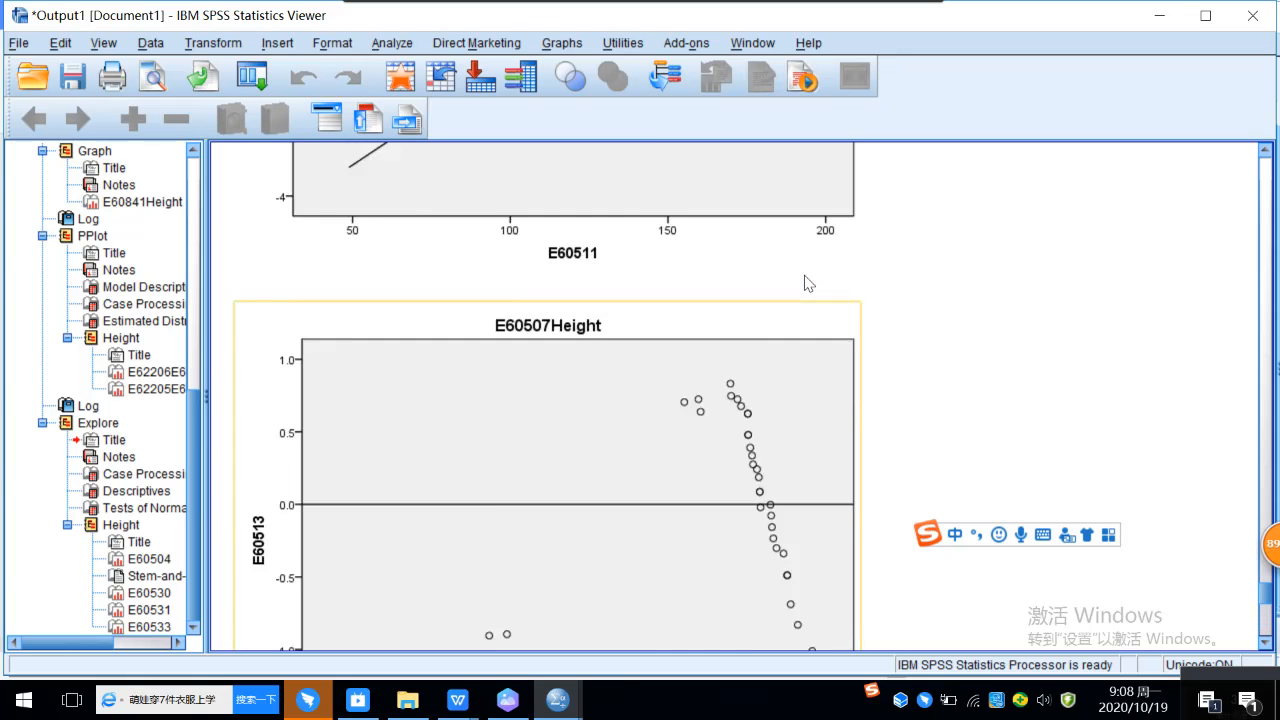
scroll(808, 283, "up", 15)
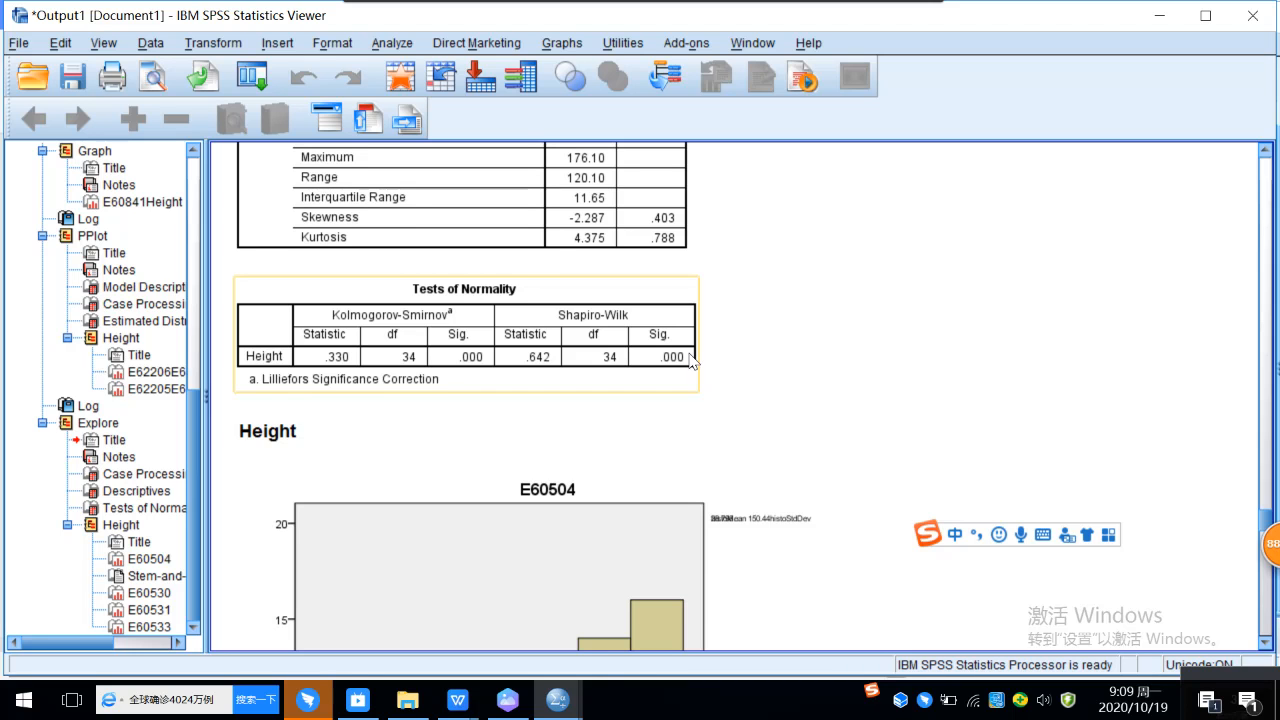
left_click(395, 245)
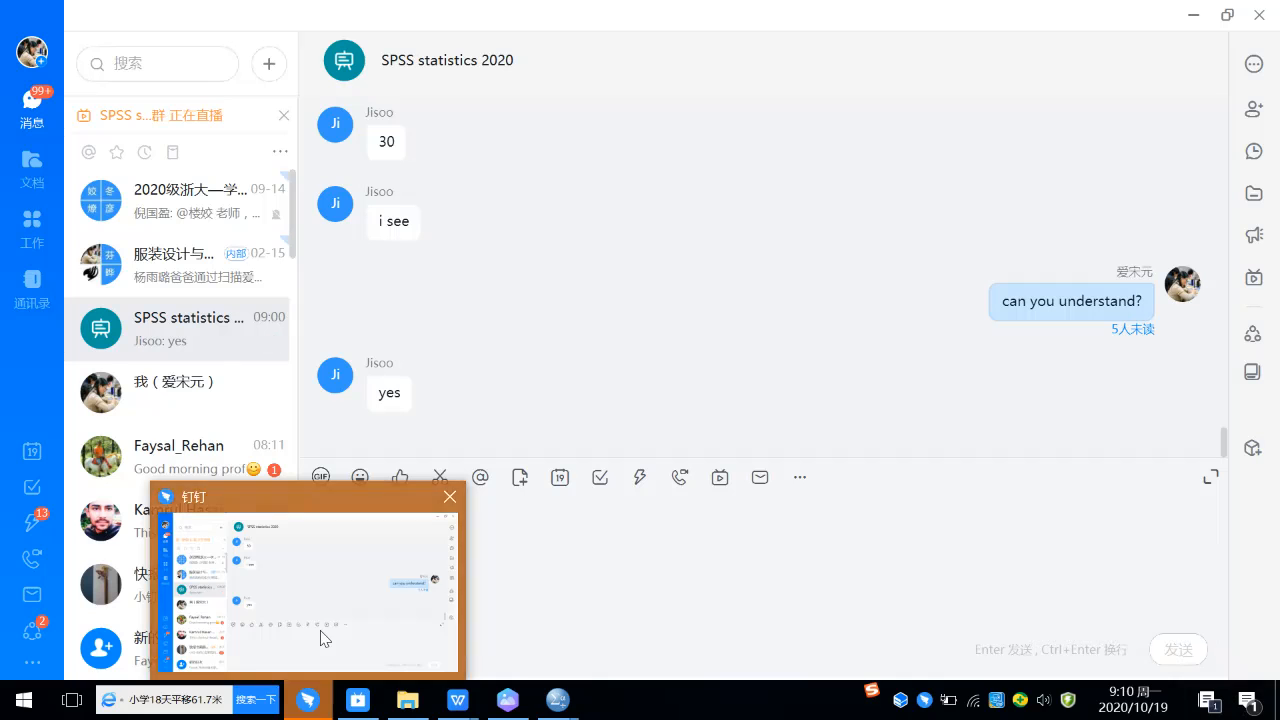
left_click(325, 638)
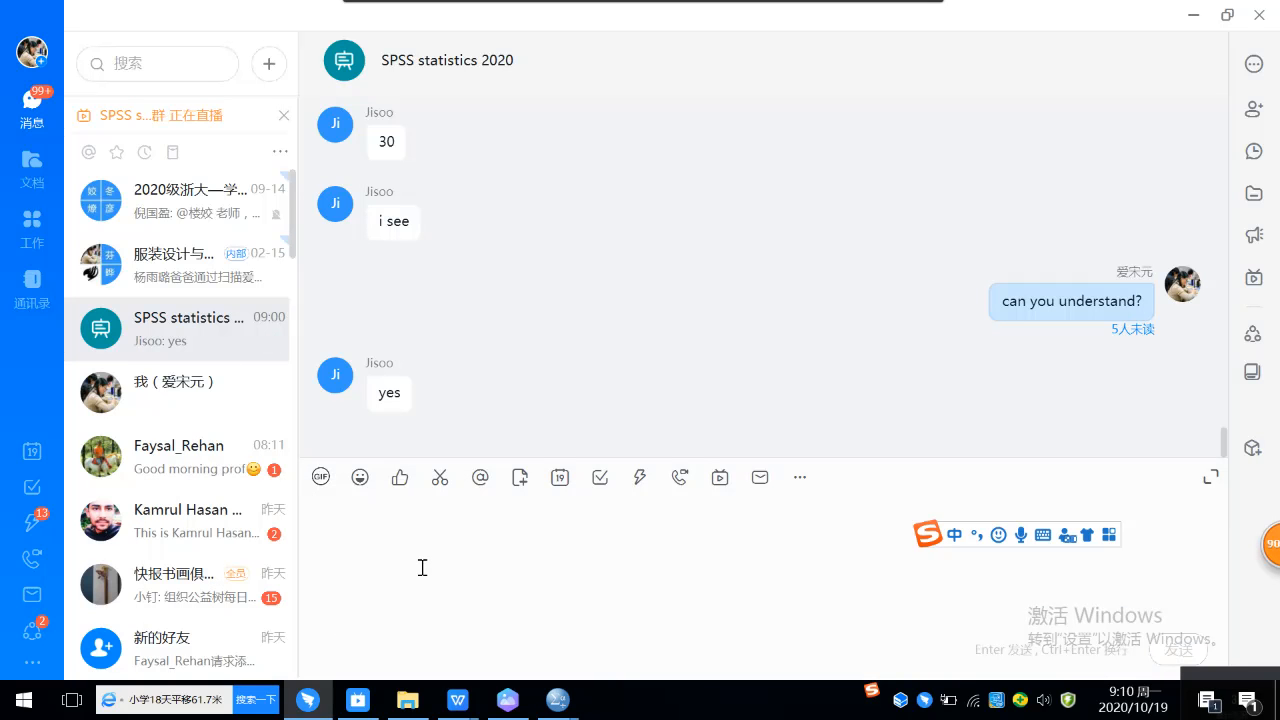
Step: Send the message "great" to the "SPSS statistics 2020" group chat
type("great")
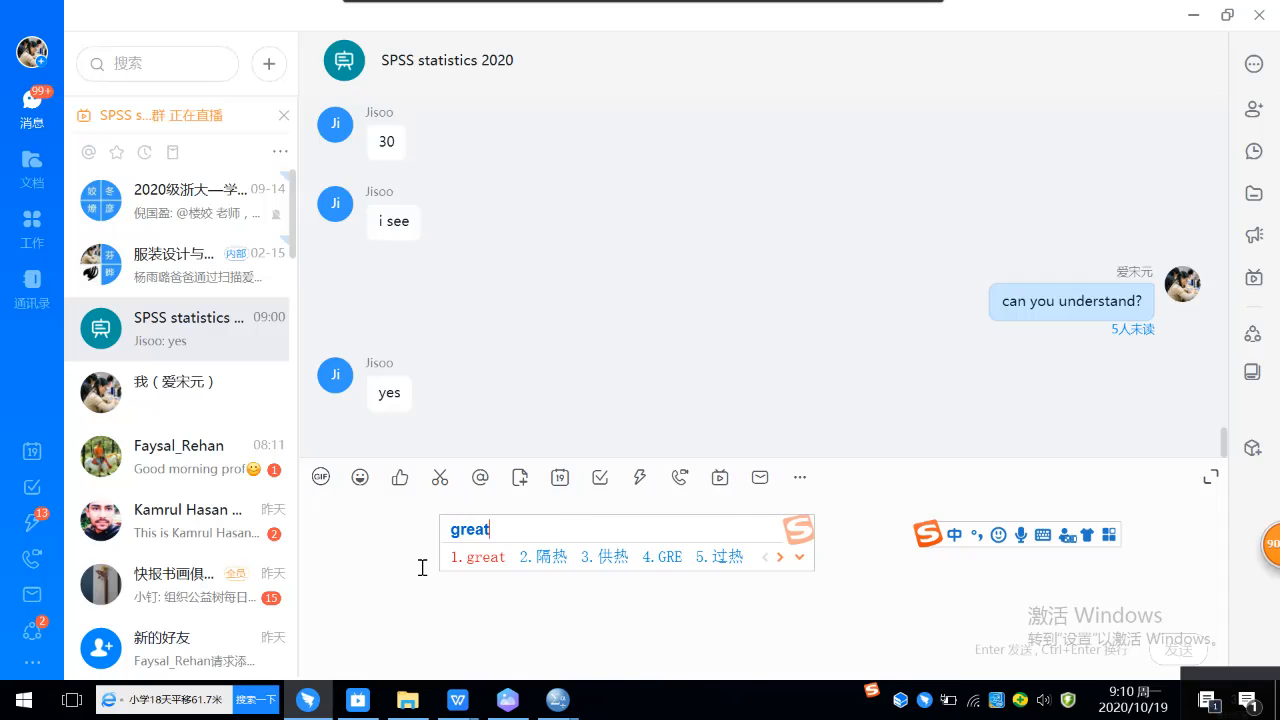
key("space")
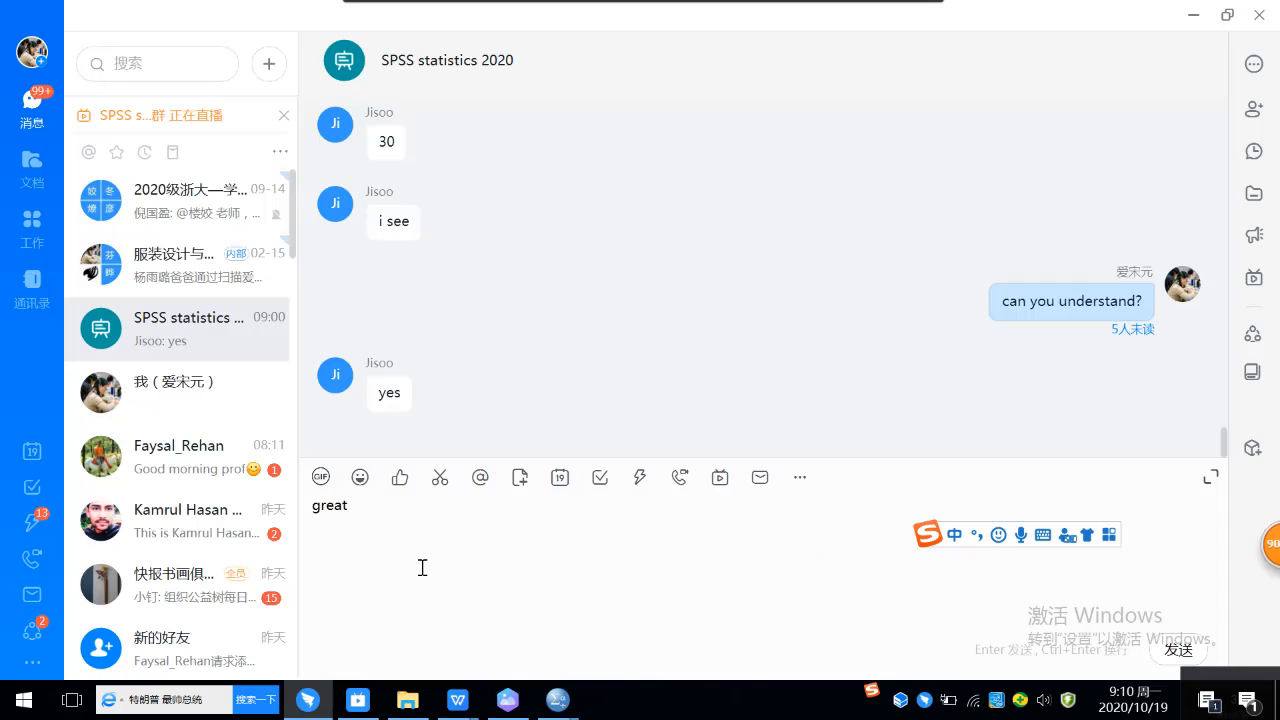
key("Return")
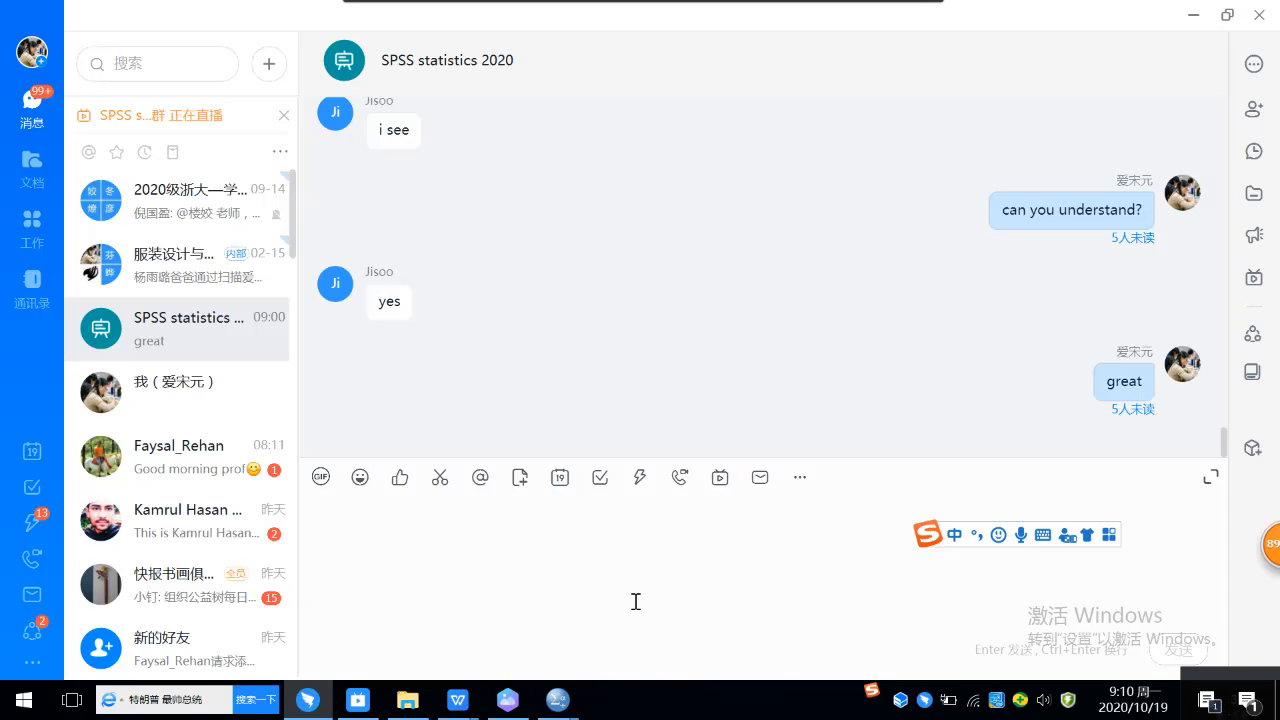
Step: Switch to the student's Assignment 2 document in WPS and review the question 2 one-sample test answer and the question 3 prompt
mouse_move(457, 705)
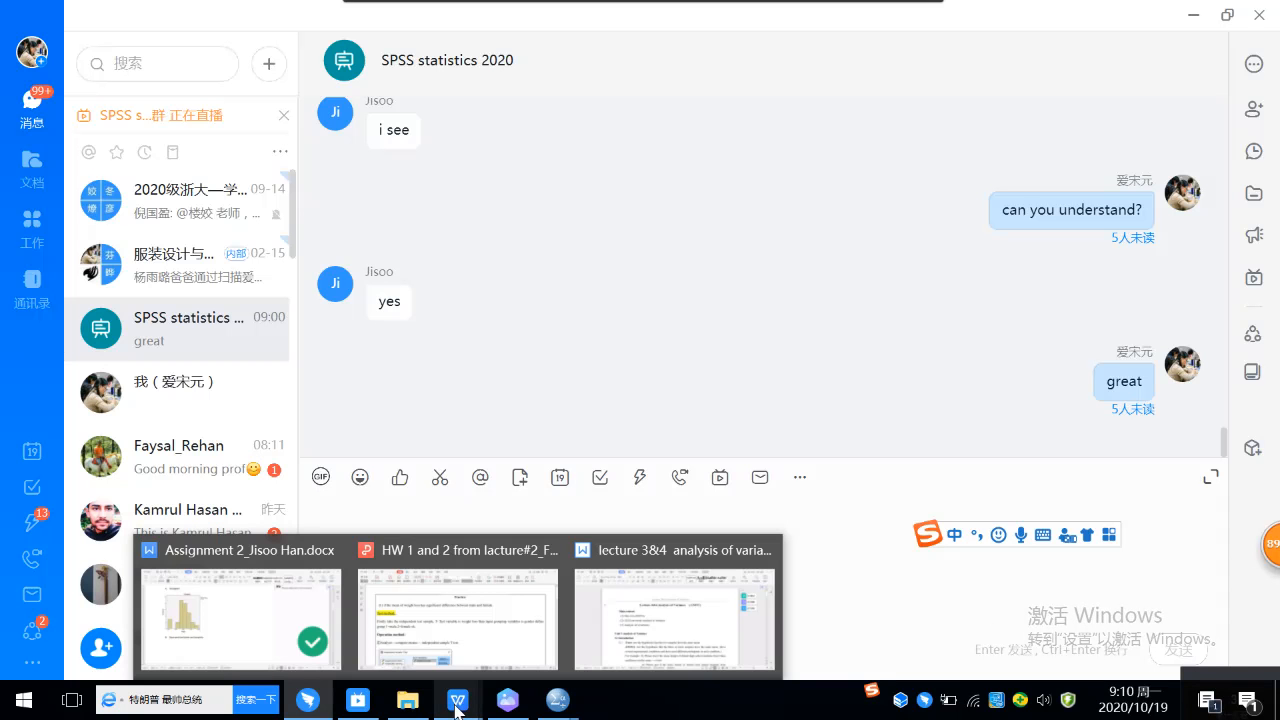
mouse_move(470, 646)
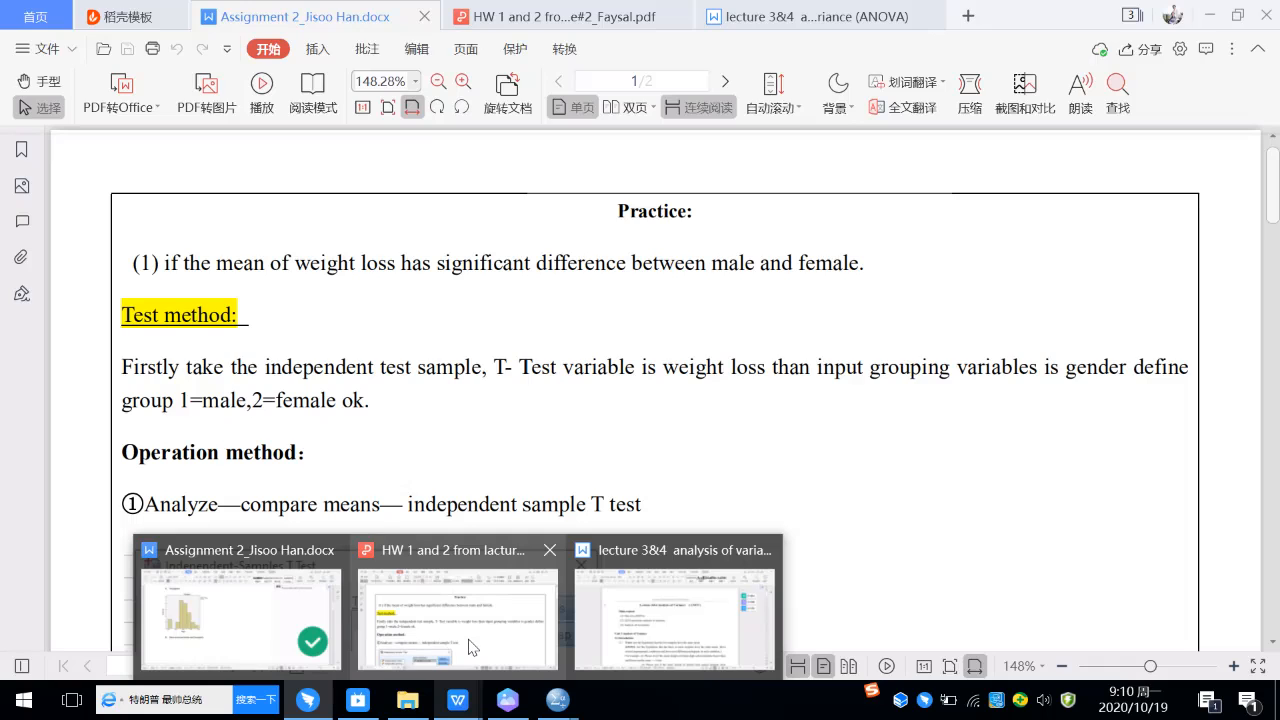
left_click(296, 604)
scroll(508, 290, "down", 5)
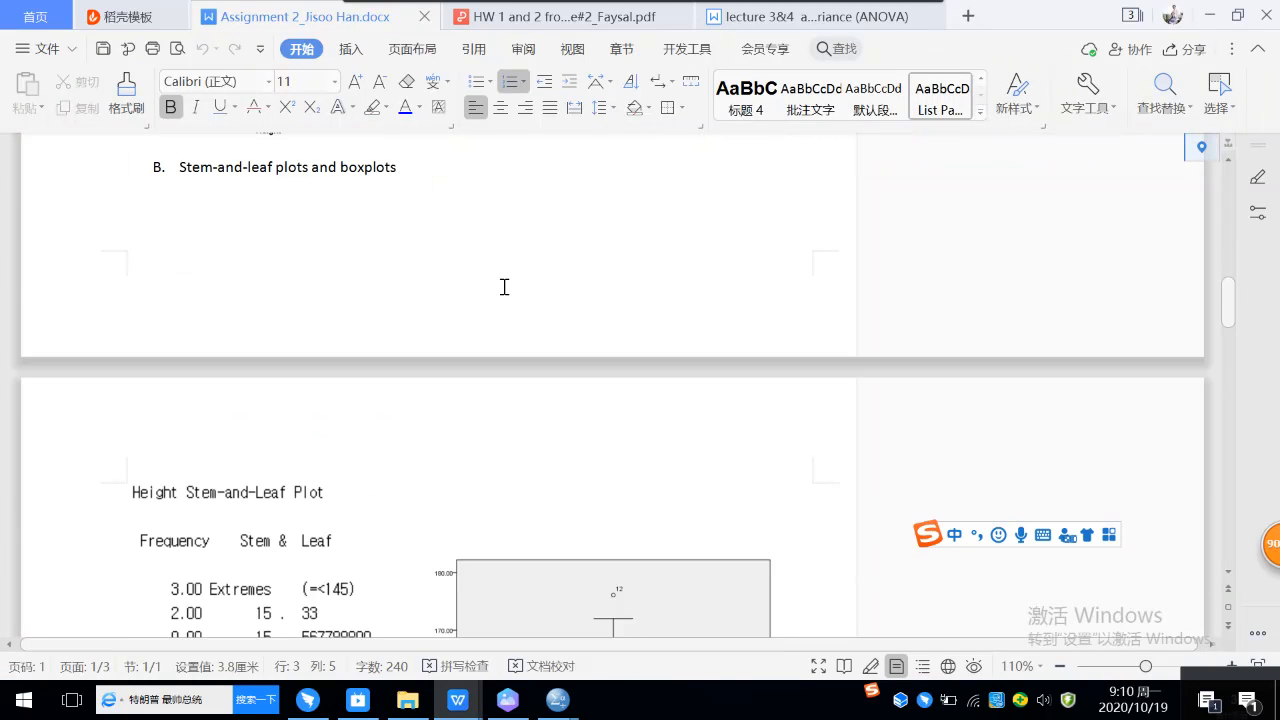
scroll(504, 287, "down", 6)
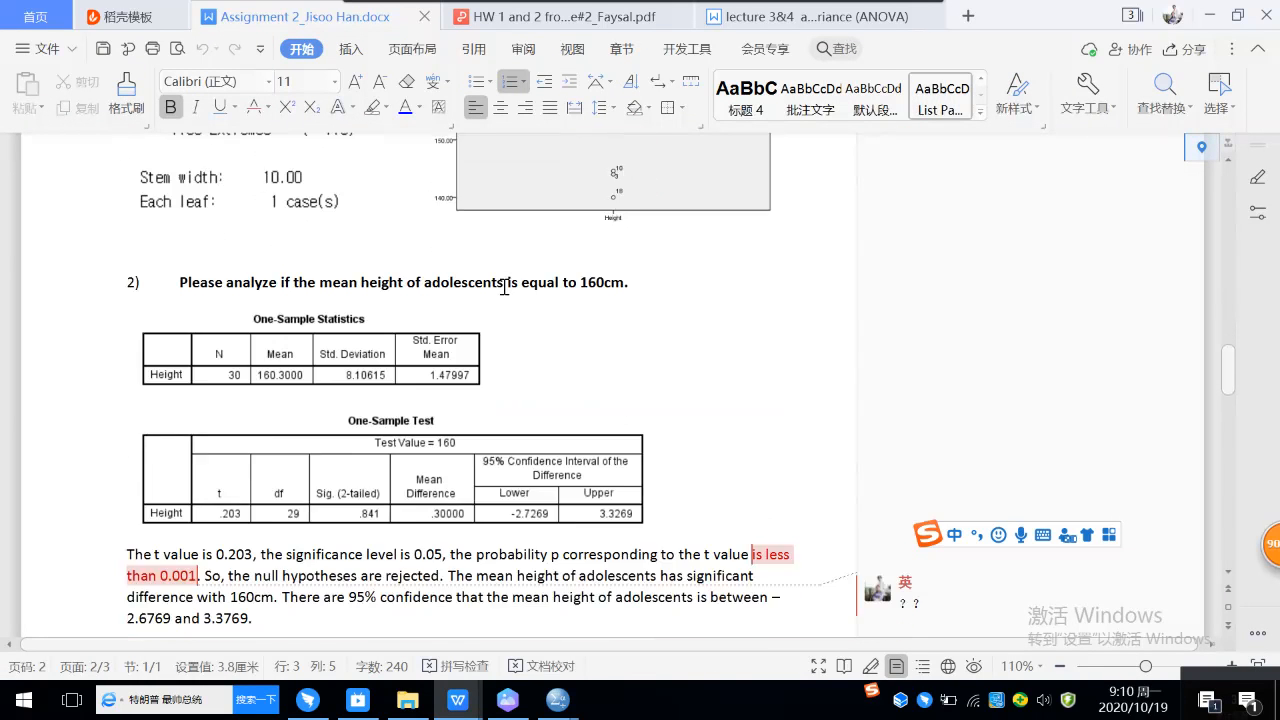
scroll(504, 287, "down", 6)
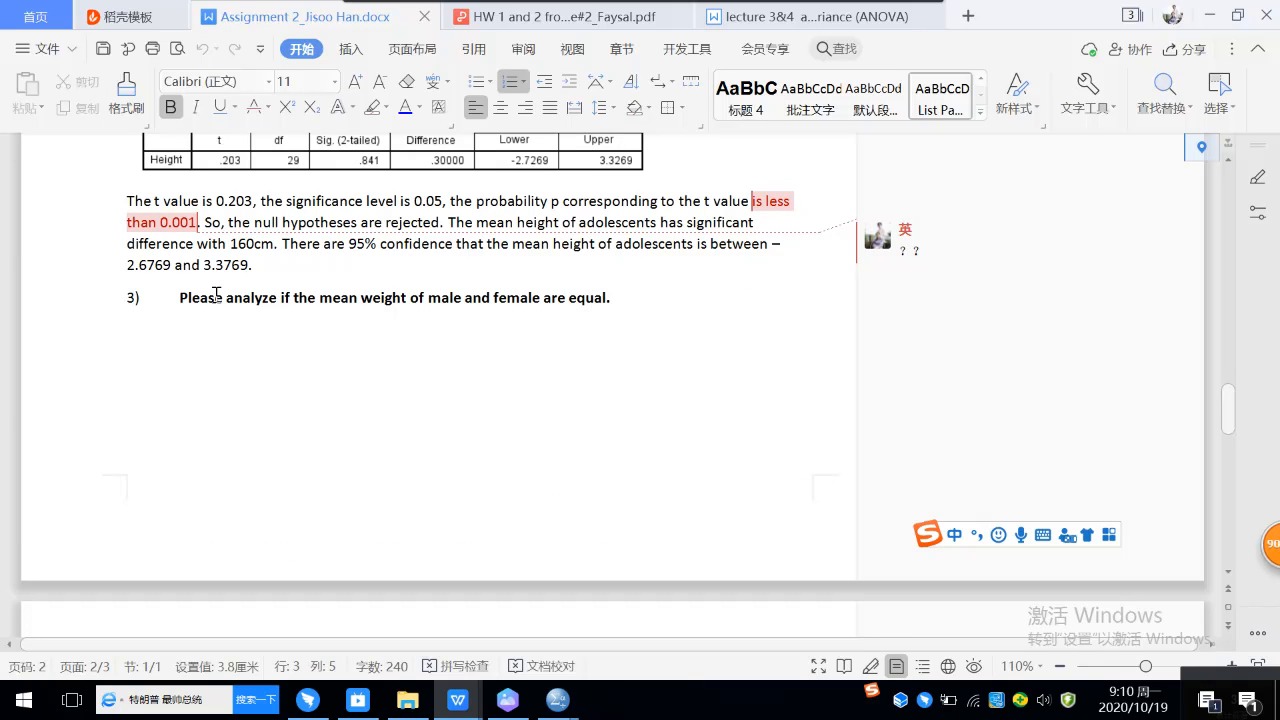
scroll(388, 282, "up", 5)
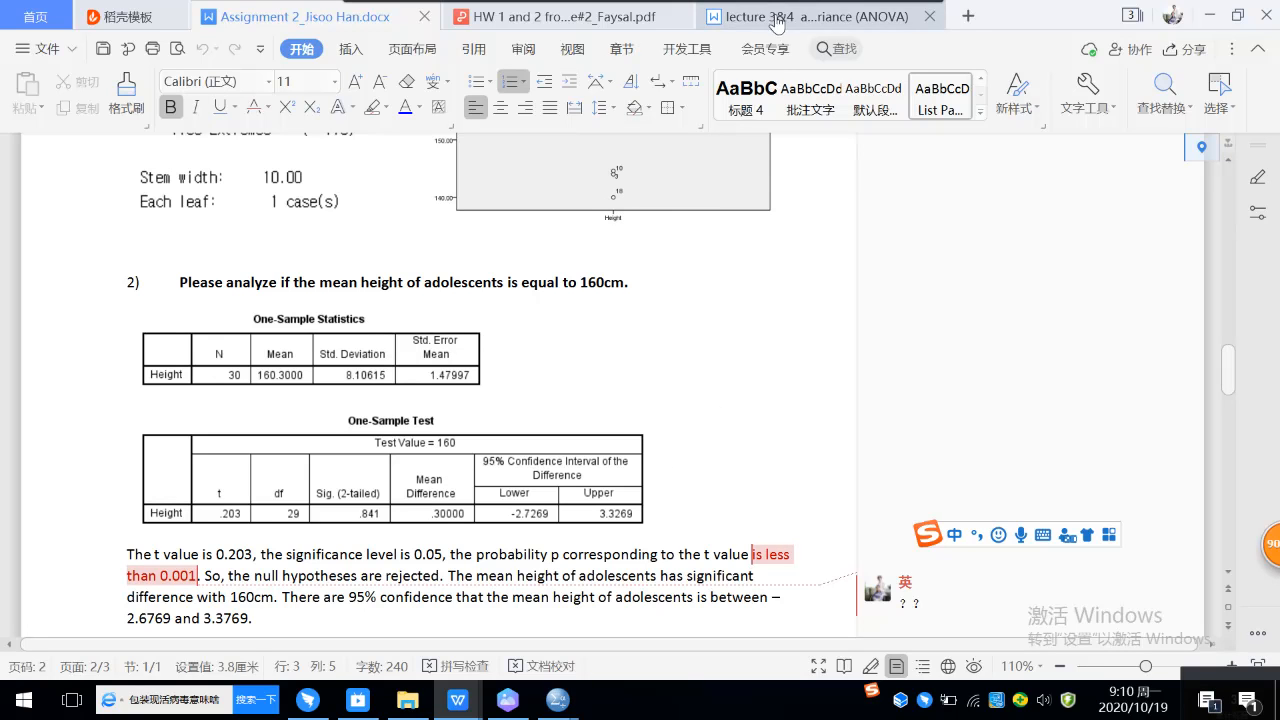
Step: Switch to the "01 Height and Weight of 30 adolescents" data in SPSS and delete the added extreme cases in rows 31 to 34
left_click(559, 701)
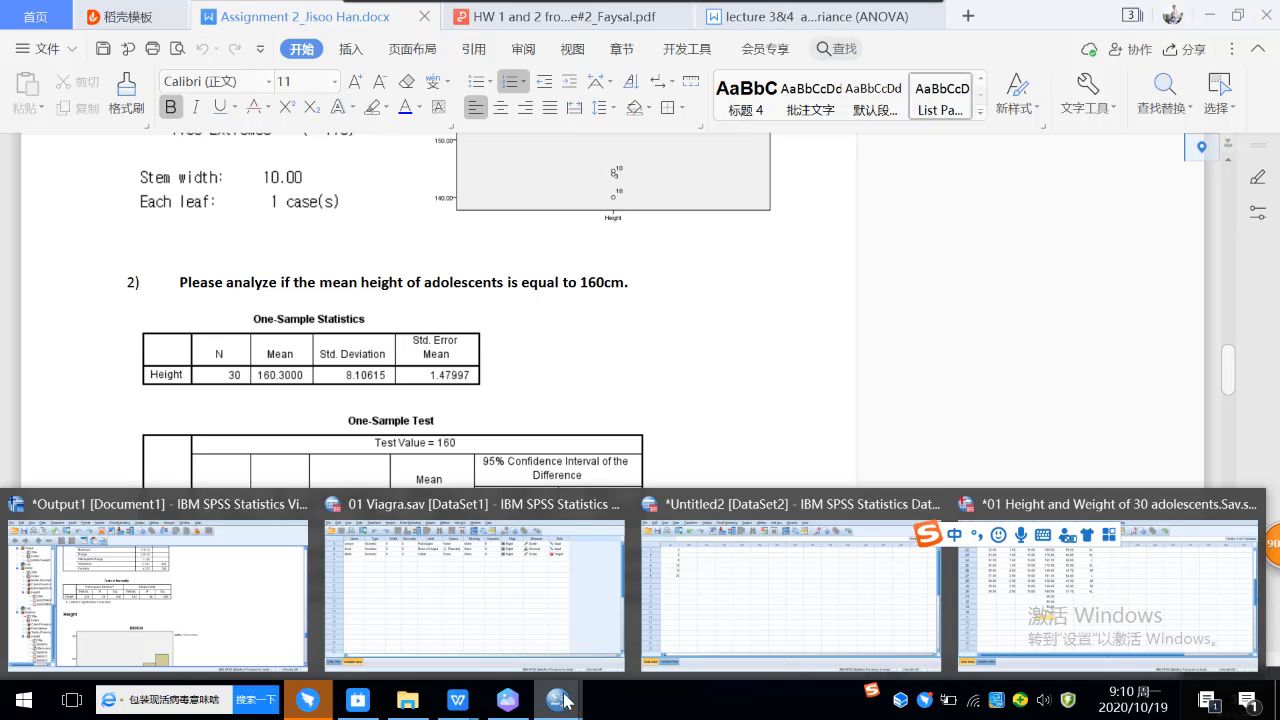
left_click(1050, 590)
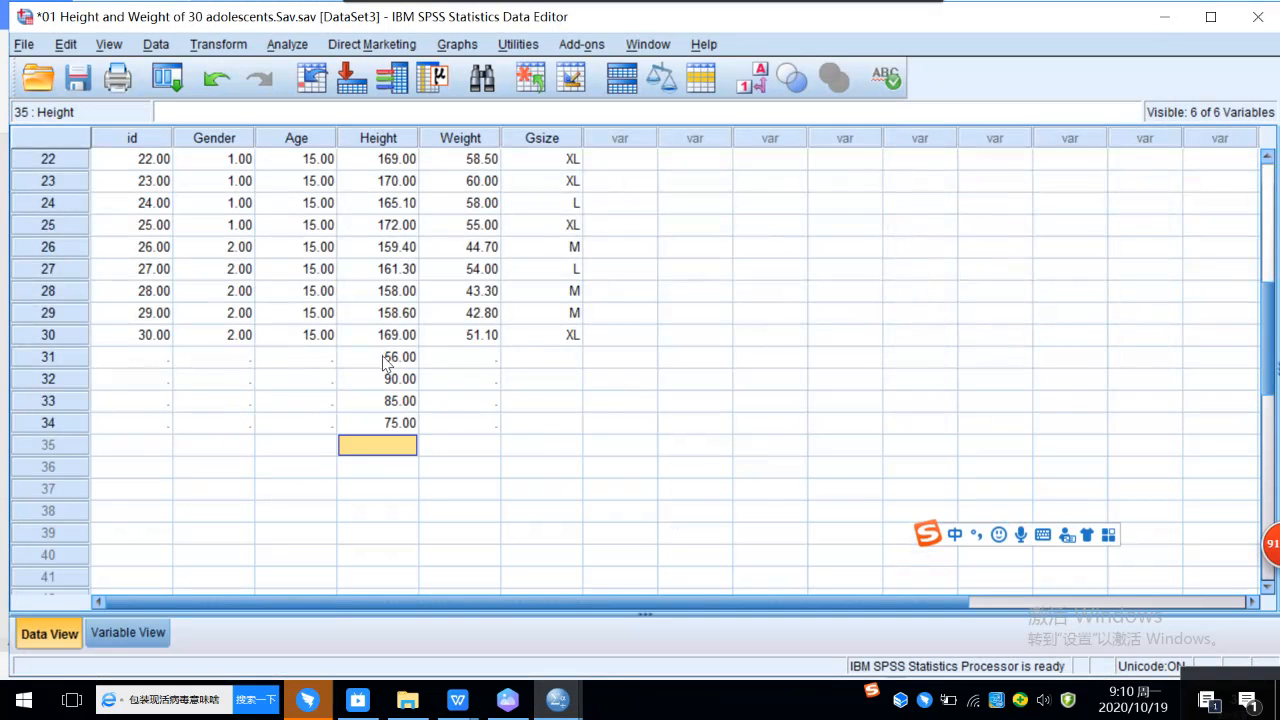
left_click_drag(35, 357, 48, 428)
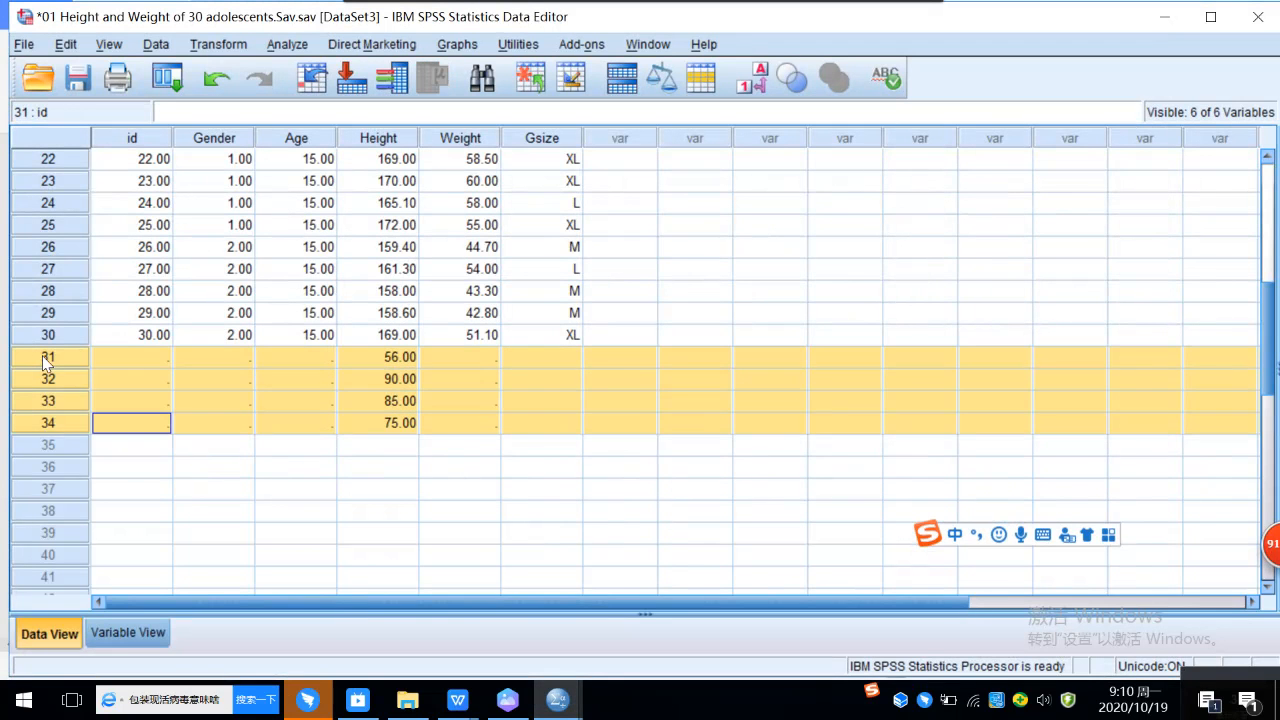
right_click(45, 359)
left_click(80, 446)
left_click(358, 445)
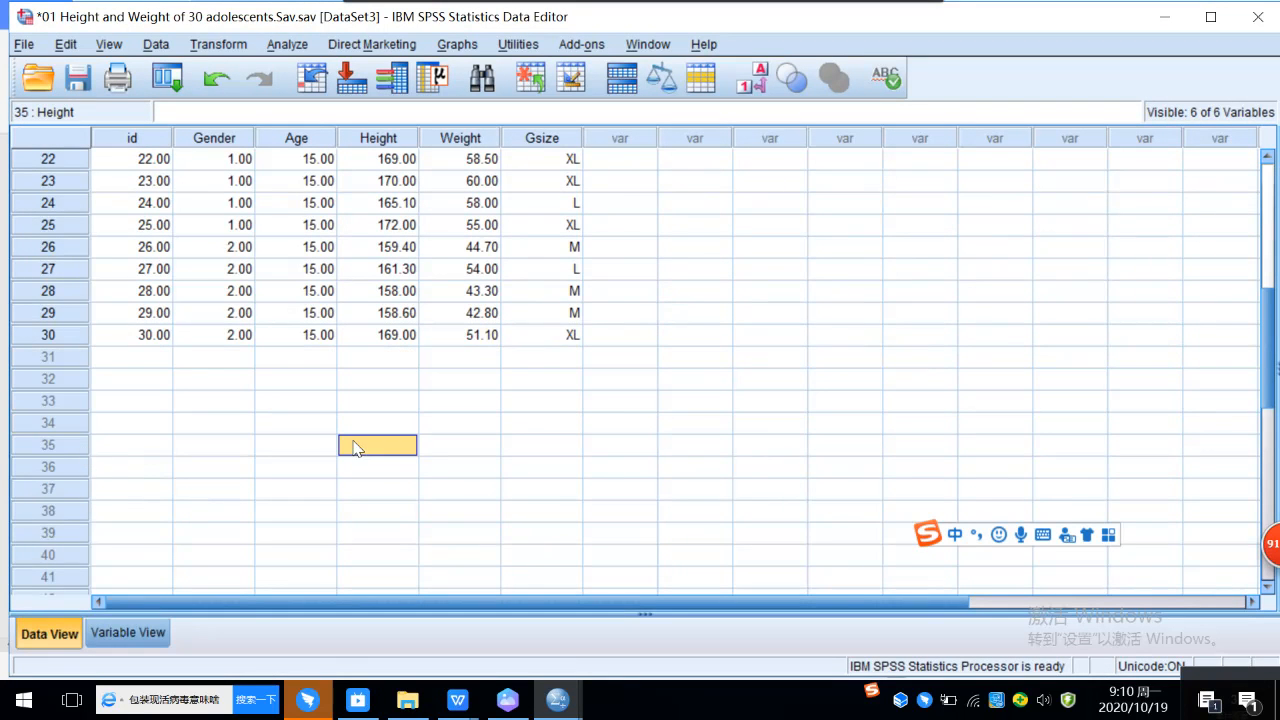
Step: Set Gender to 1 for cases 1 and 3 in the adolescents data
scroll(506, 290, "up", 7)
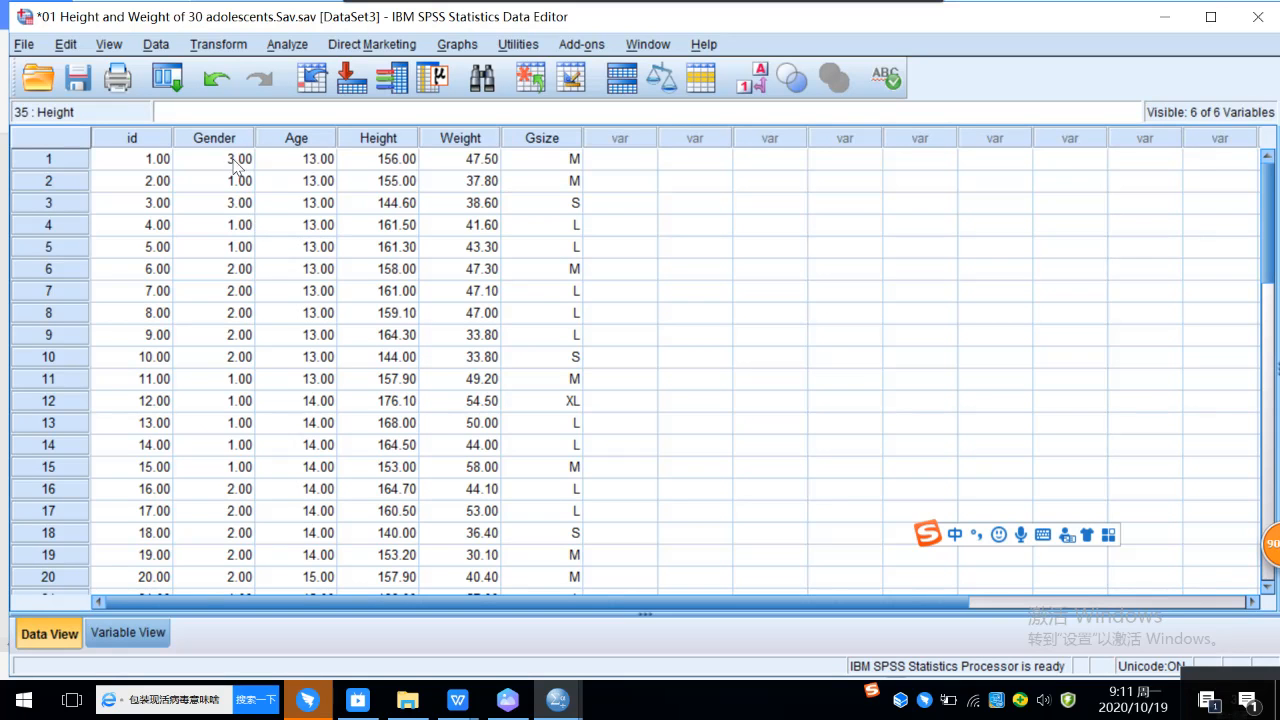
left_click(235, 162)
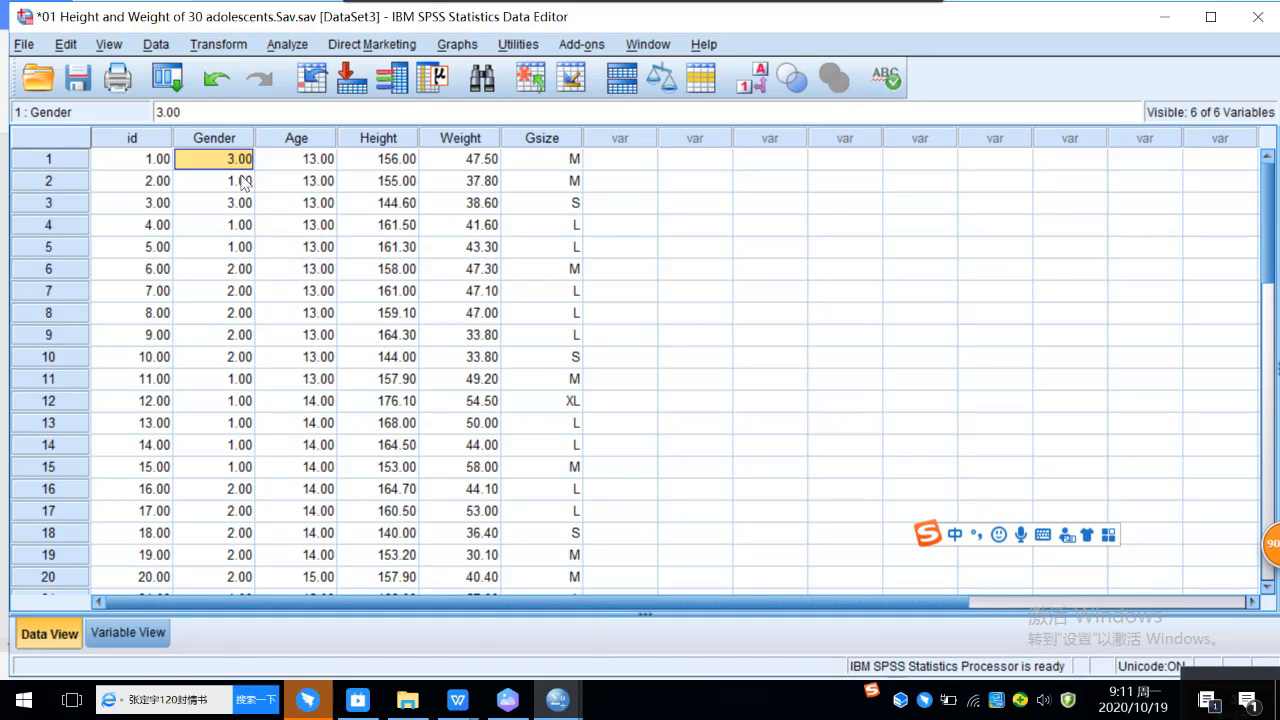
type("1")
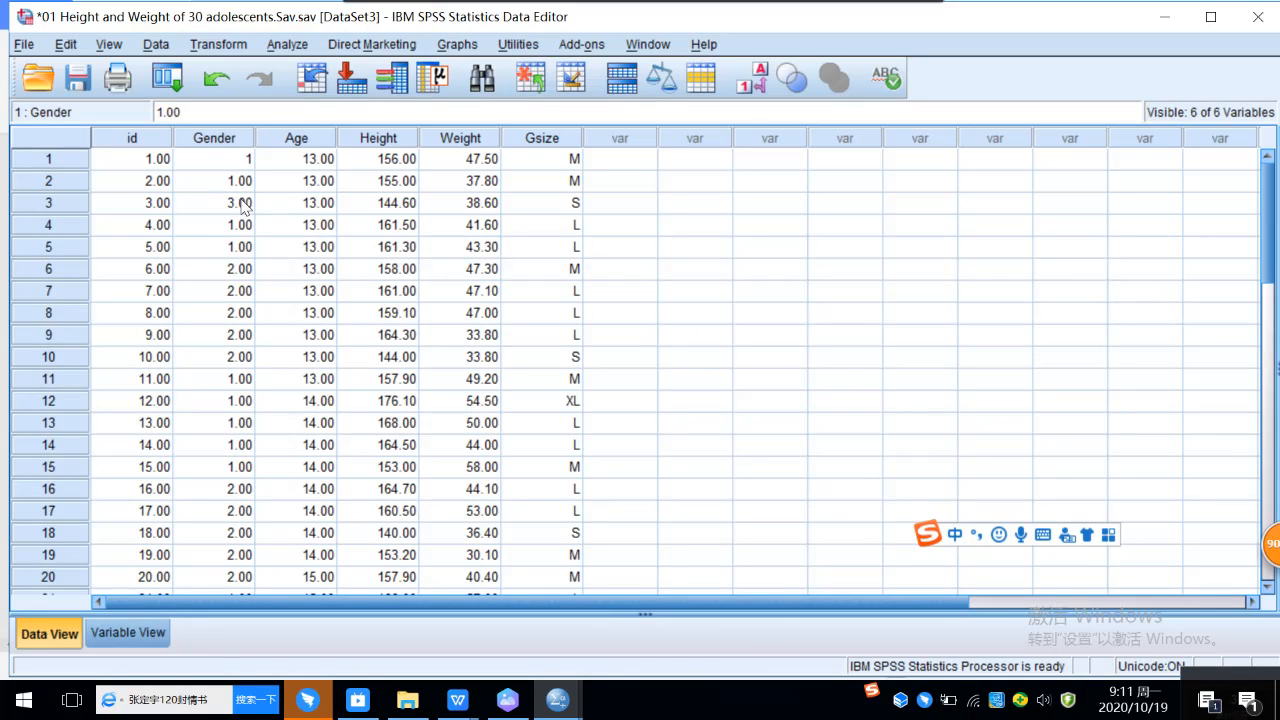
left_click(240, 203)
type("1")
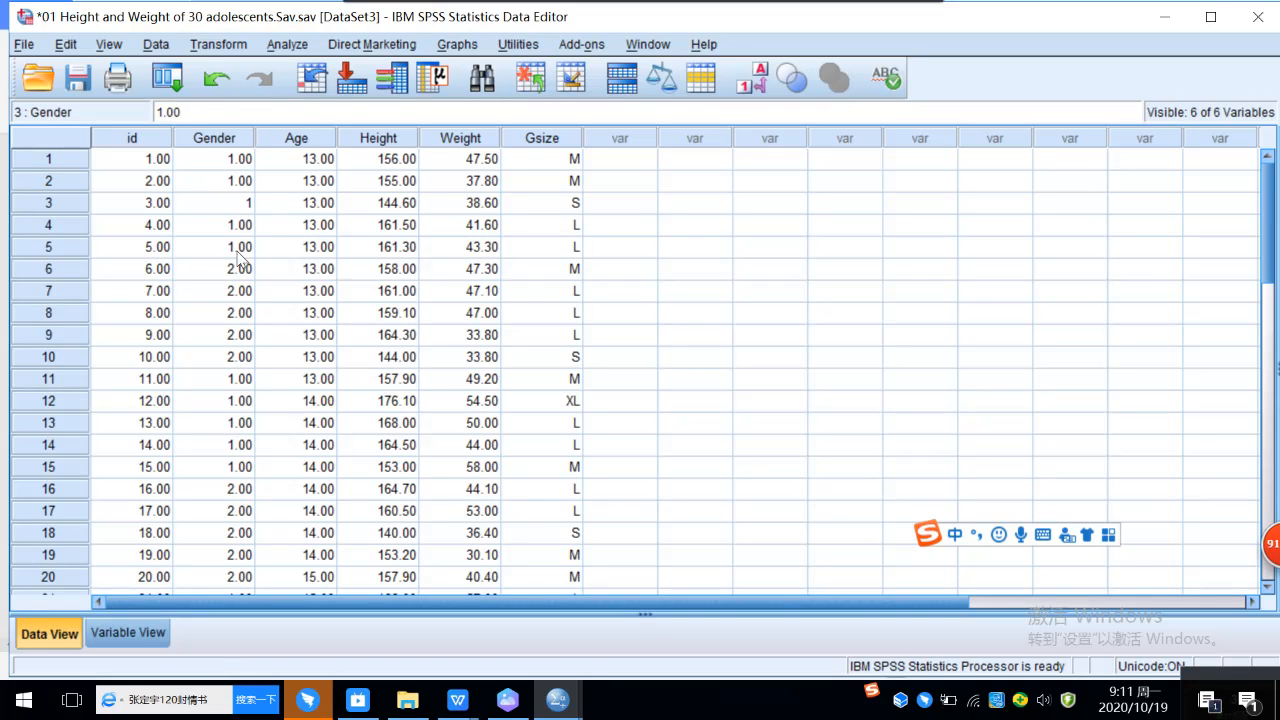
left_click(239, 250)
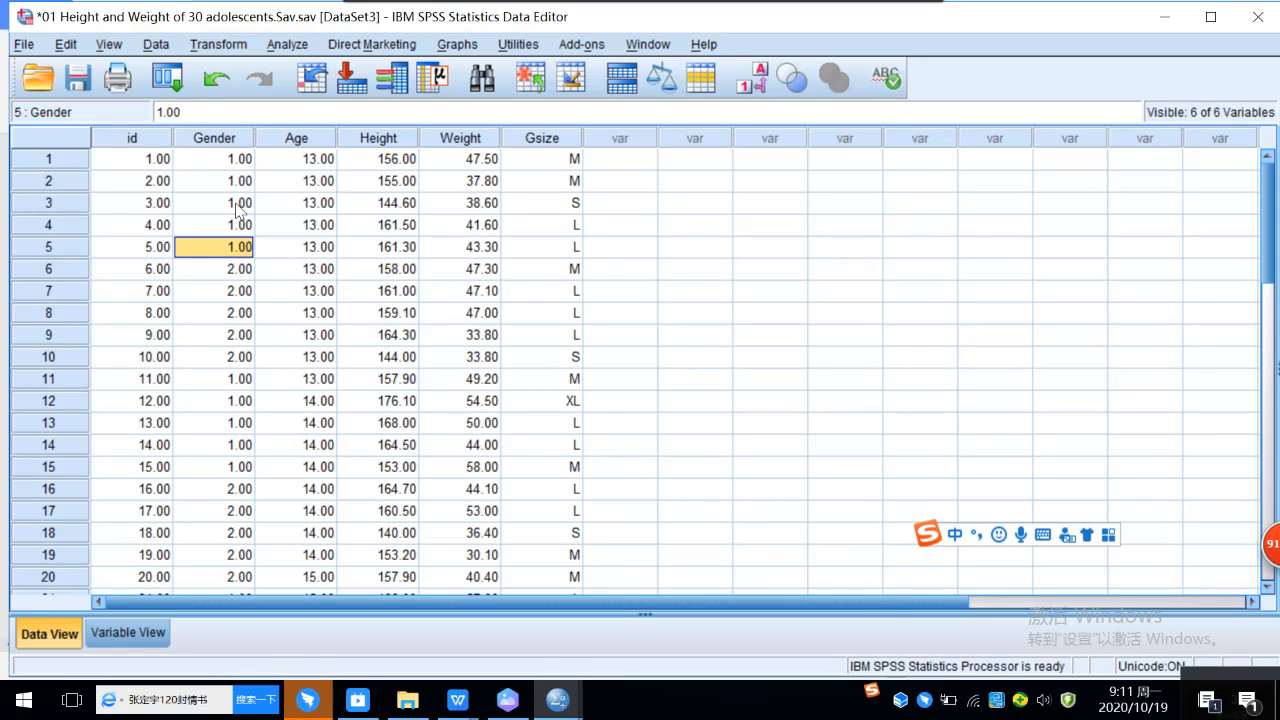
left_click(228, 161)
left_click(228, 179)
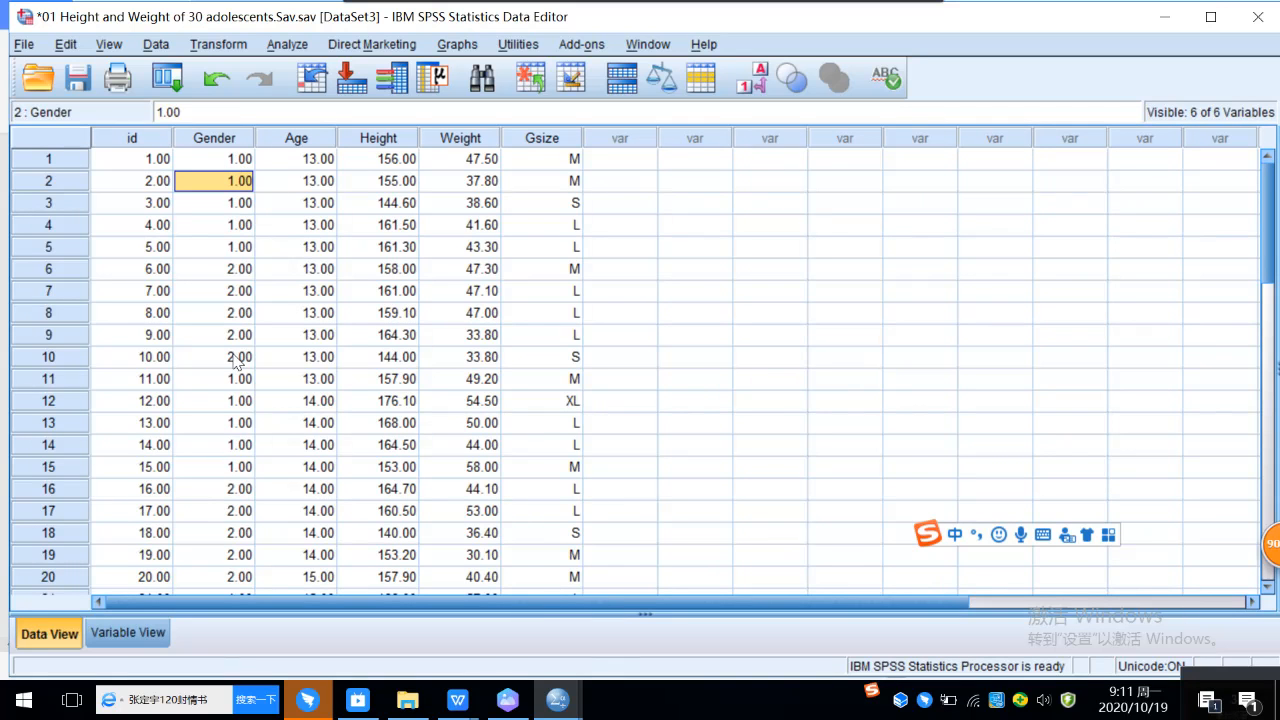
left_click(752, 250)
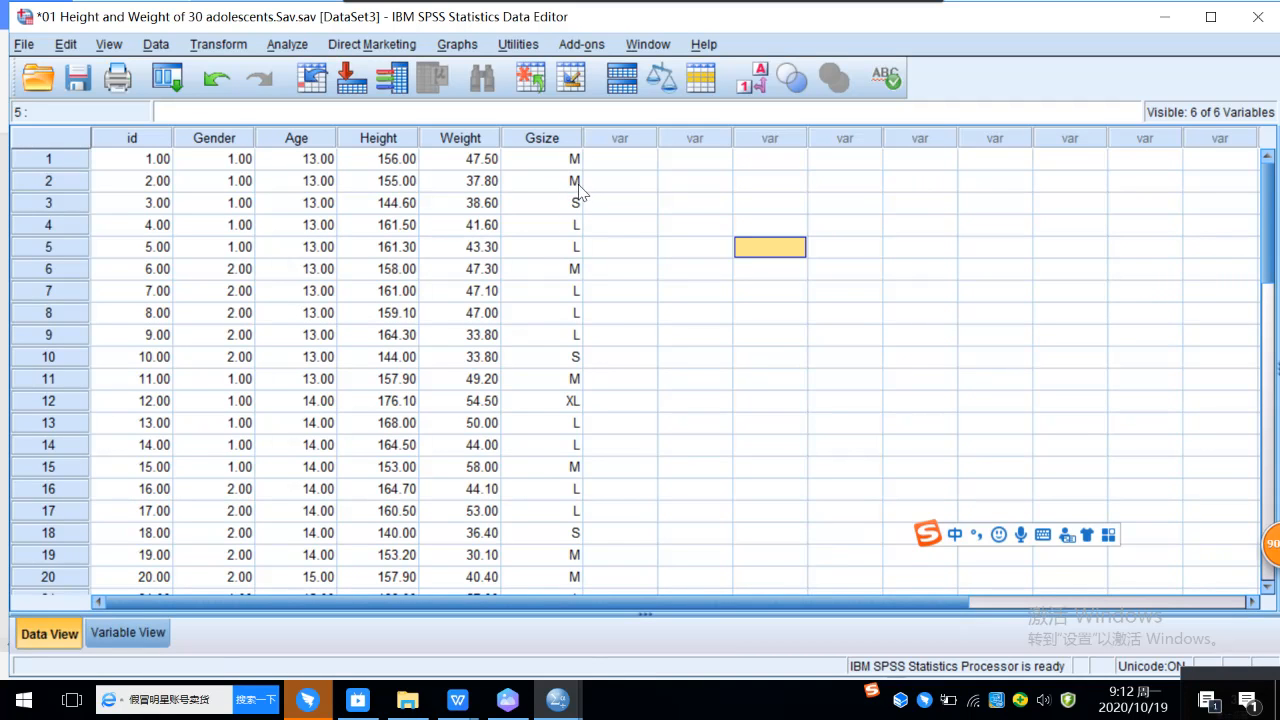
Step: Start Recode into Different Variables with Gsize as the input variable
left_click(219, 45)
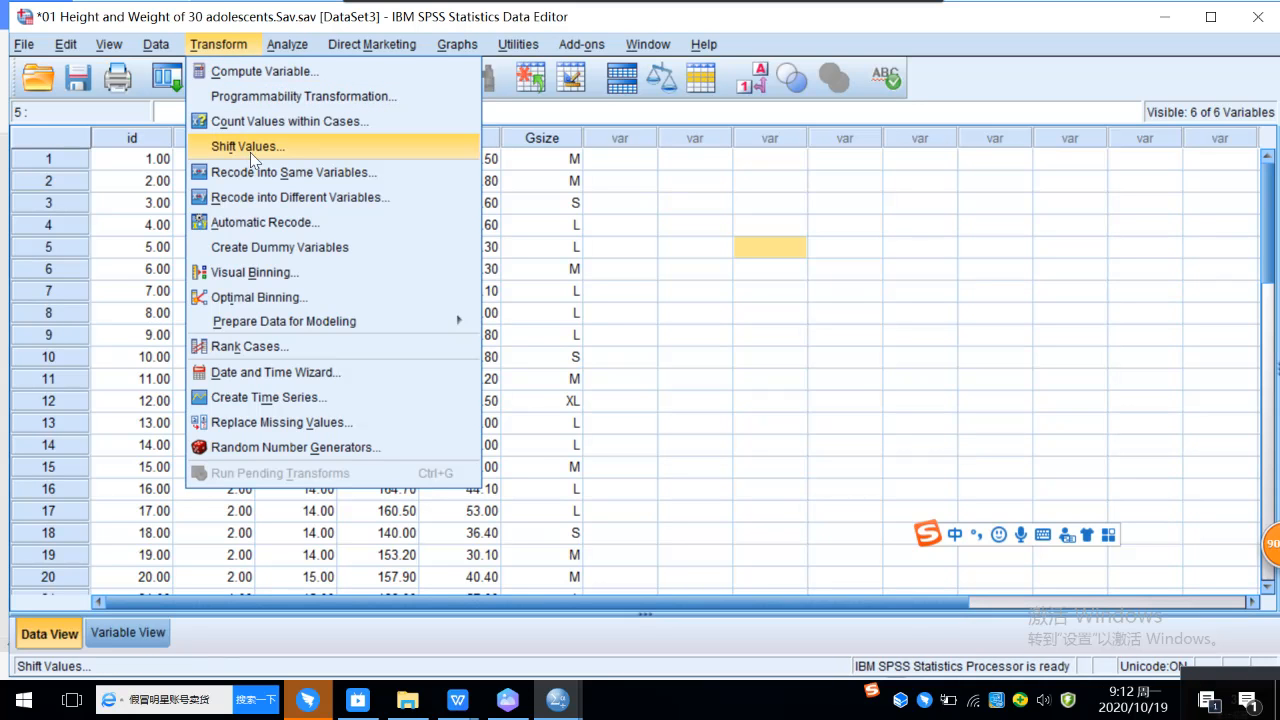
left_click(360, 200)
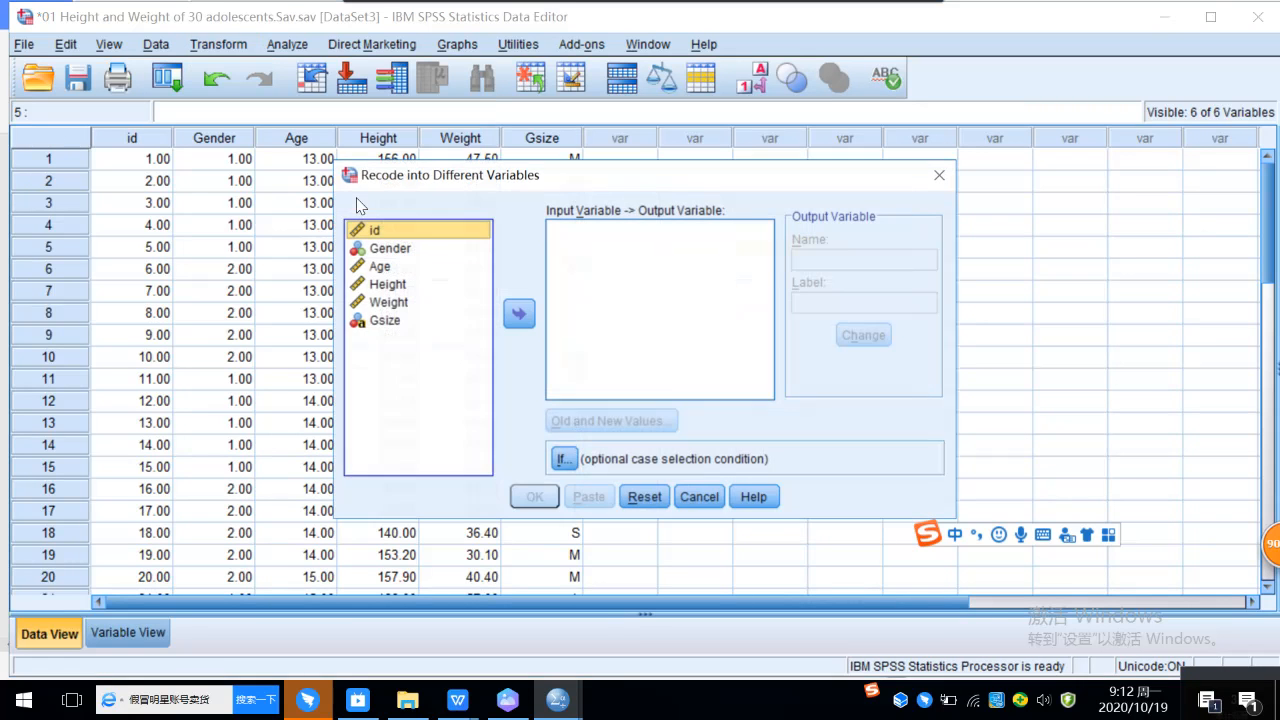
left_click(391, 321)
left_click(519, 314)
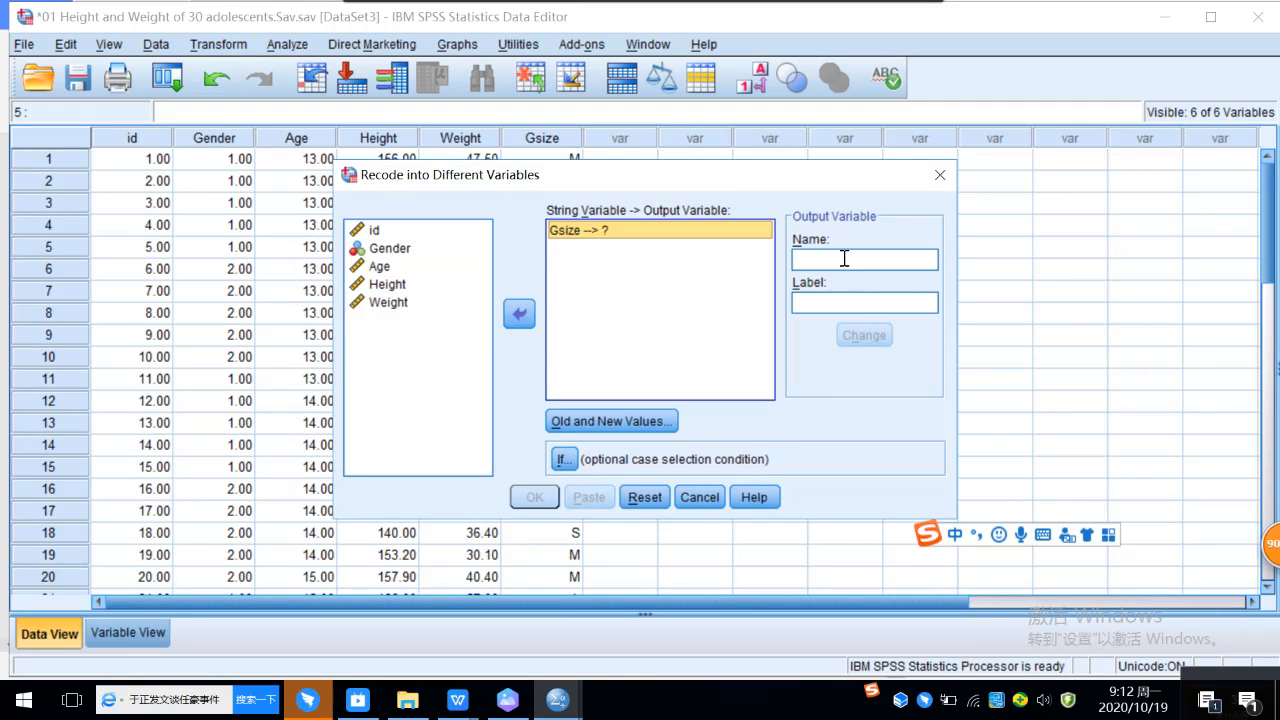
Step: Name the output variable Gsize_1 and apply it to the Gsize recode
left_click(563, 236)
left_click(803, 258)
type("G")
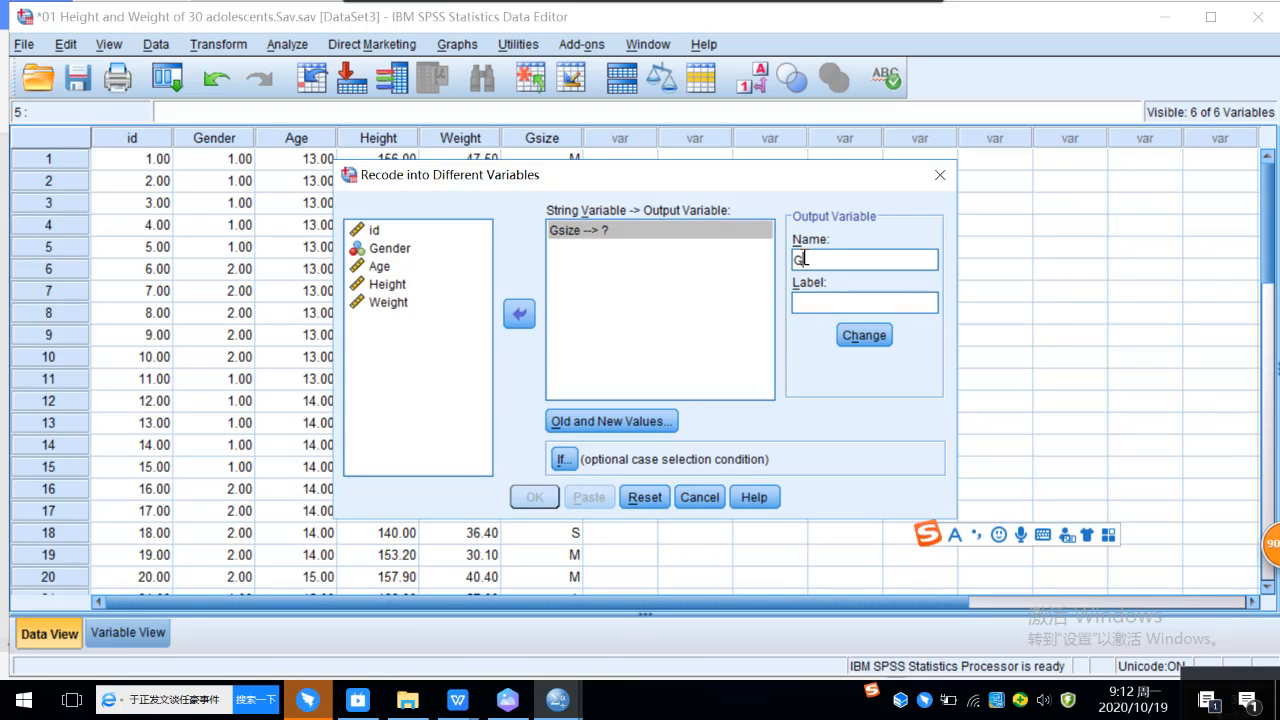
type("size")
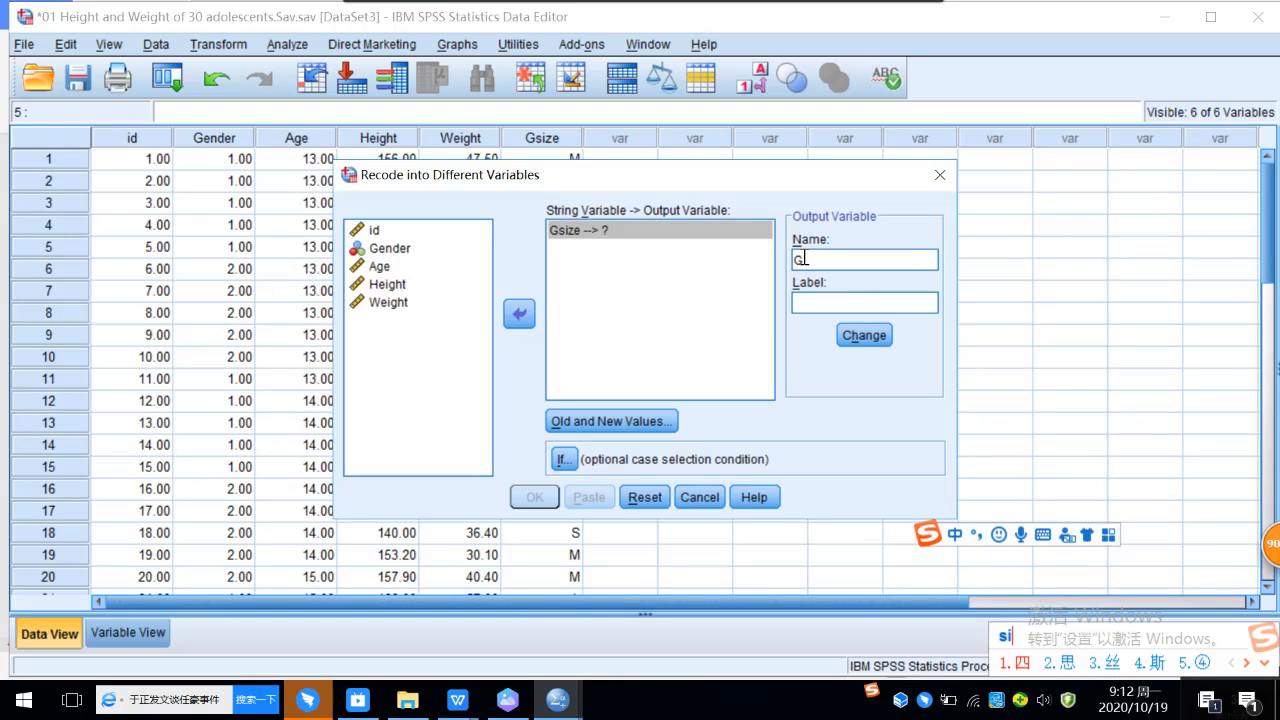
key("Return")
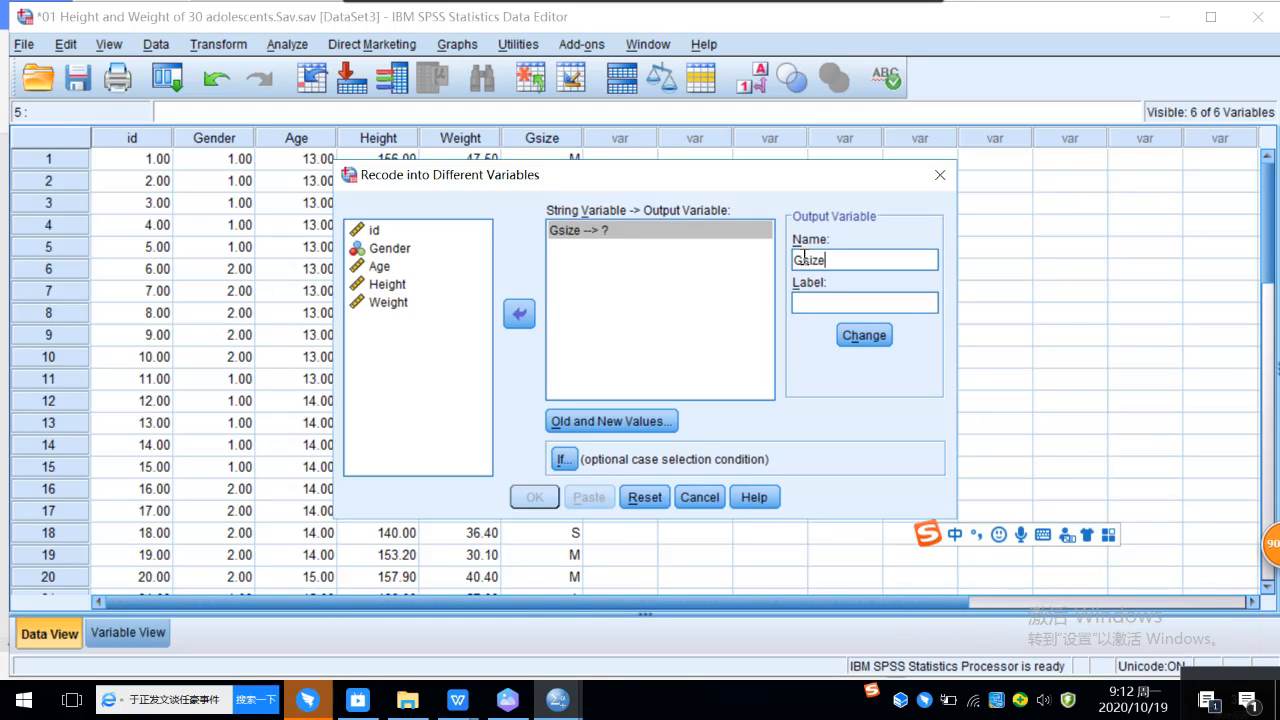
key("shift")
type("_1")
left_click(852, 334)
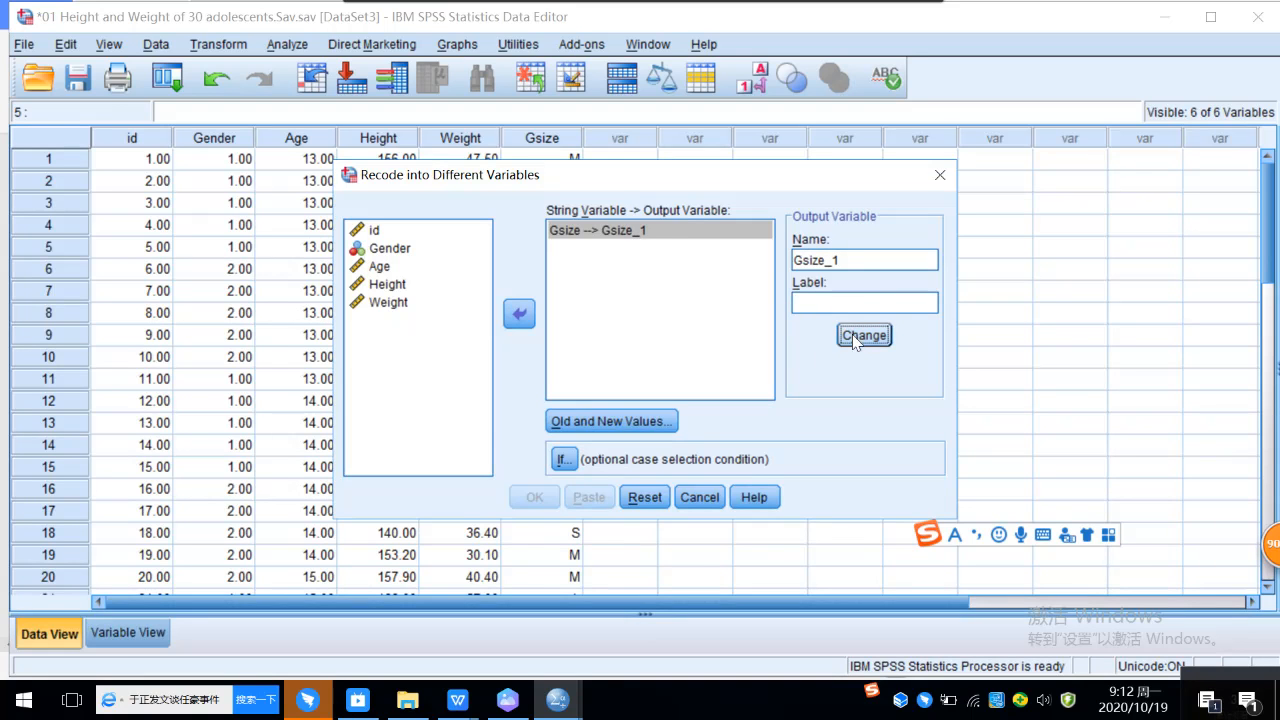
Step: Open the old and new value definitions for the Gsize recode and start entering the first old value
left_click(631, 425)
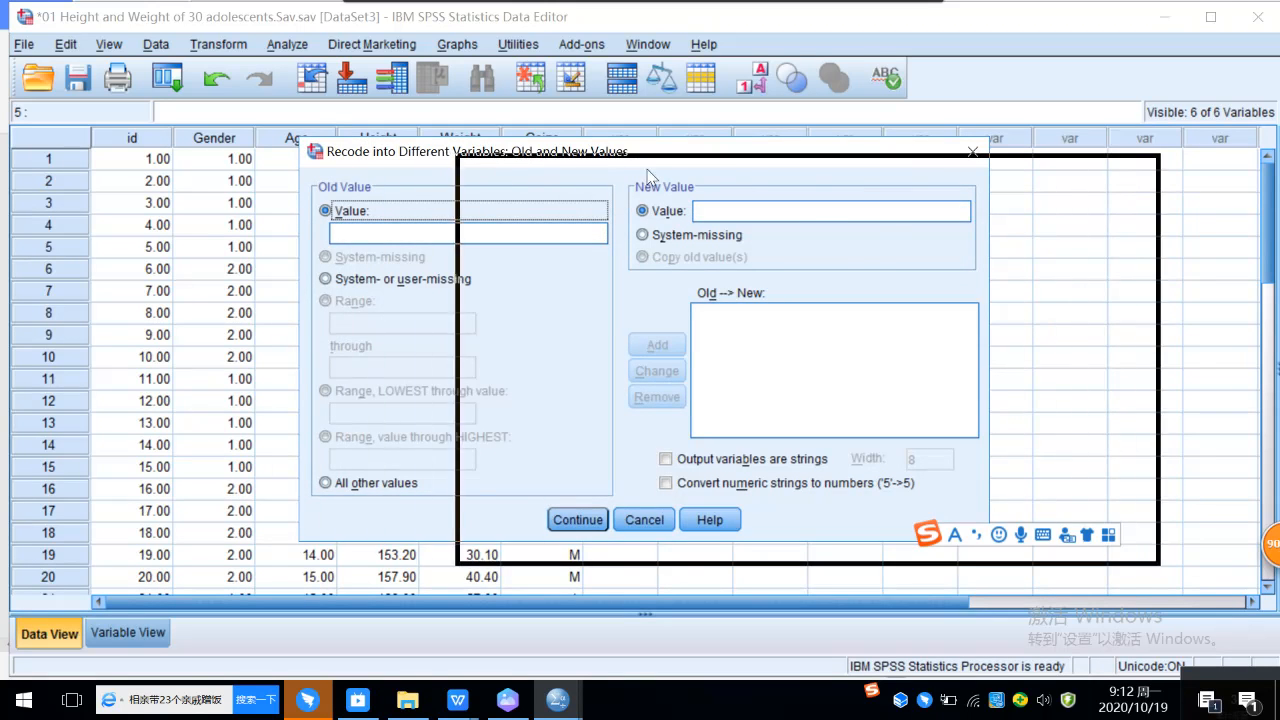
left_click_drag(646, 169, 646, 169)
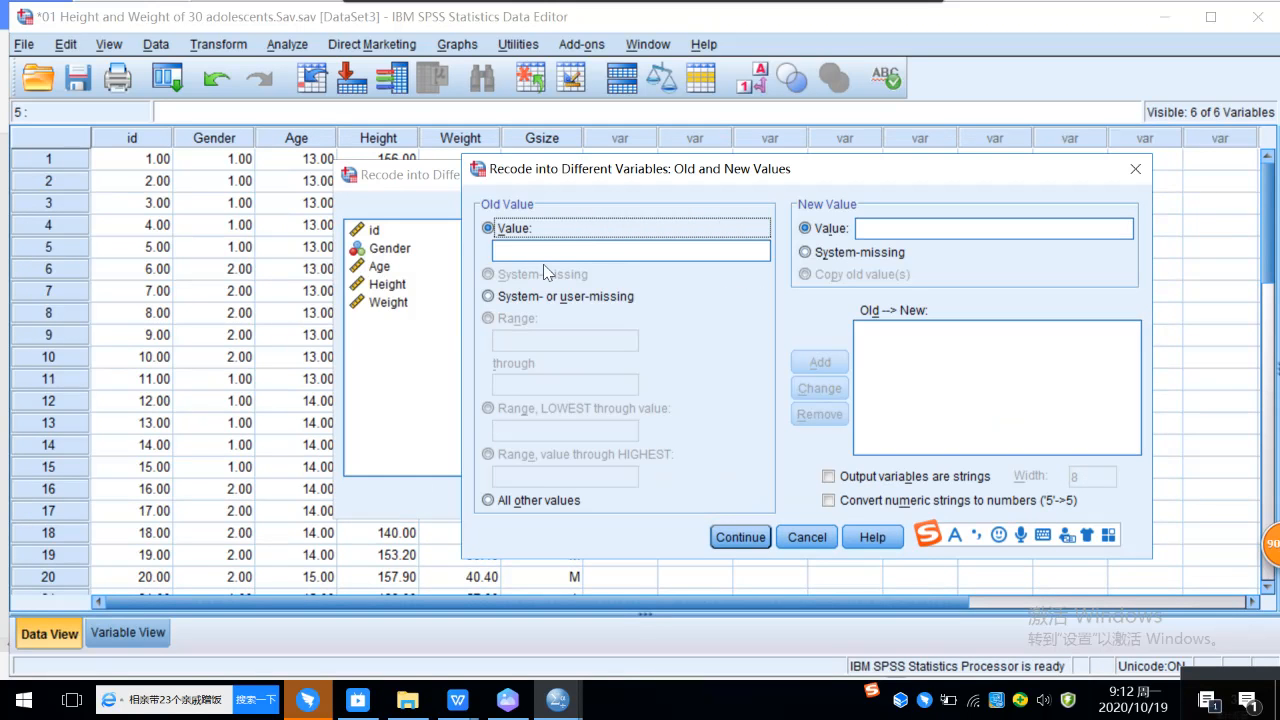
left_click(557, 250)
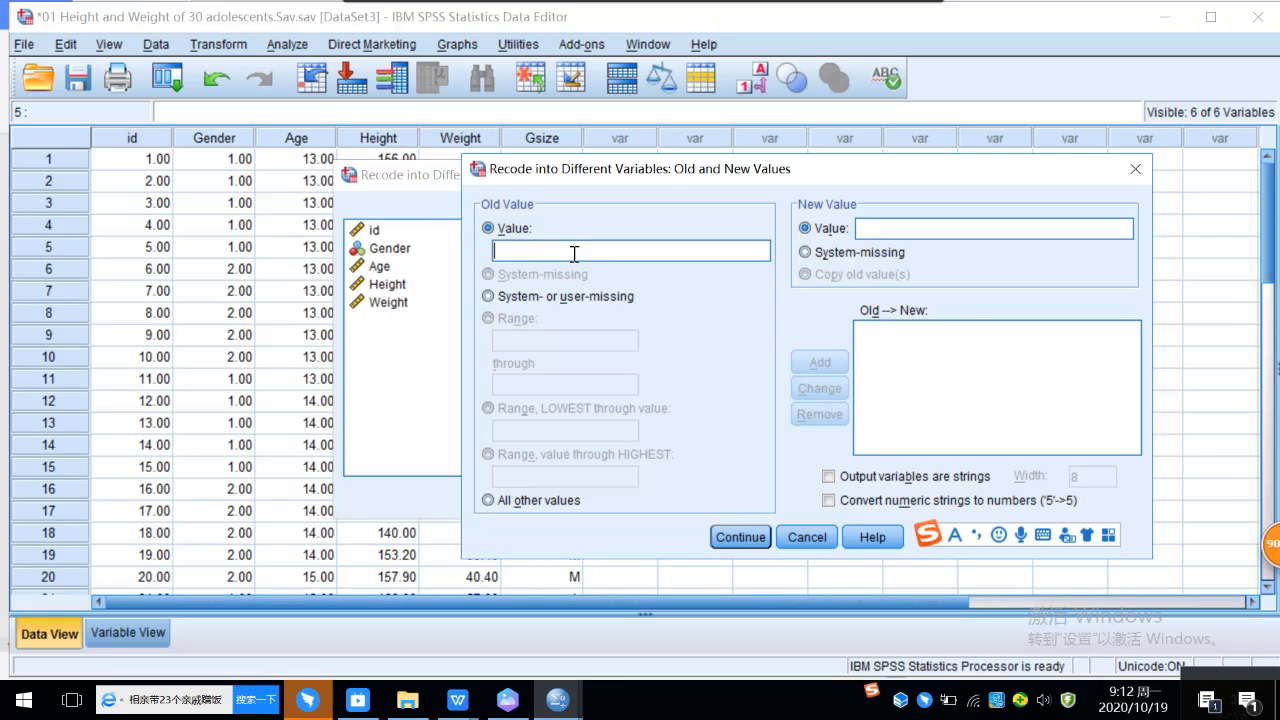
type("S")
key("BackSpace")
key("shift")
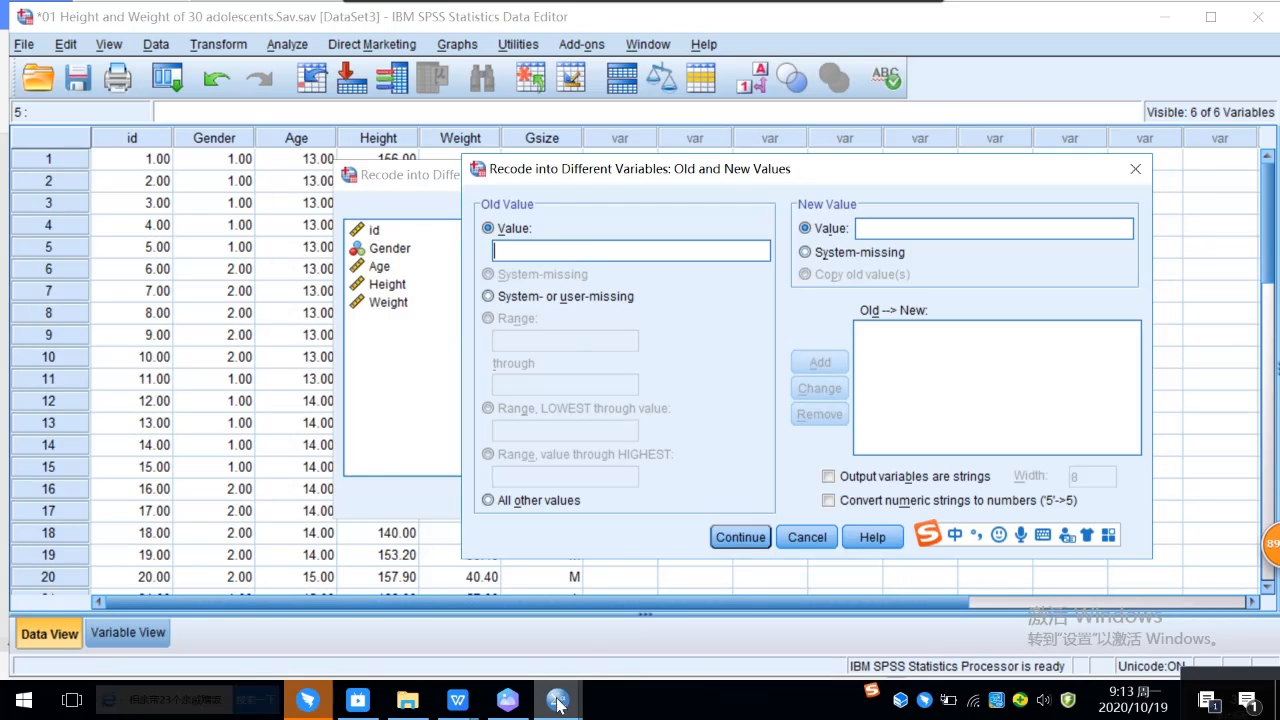
mouse_move(557, 705)
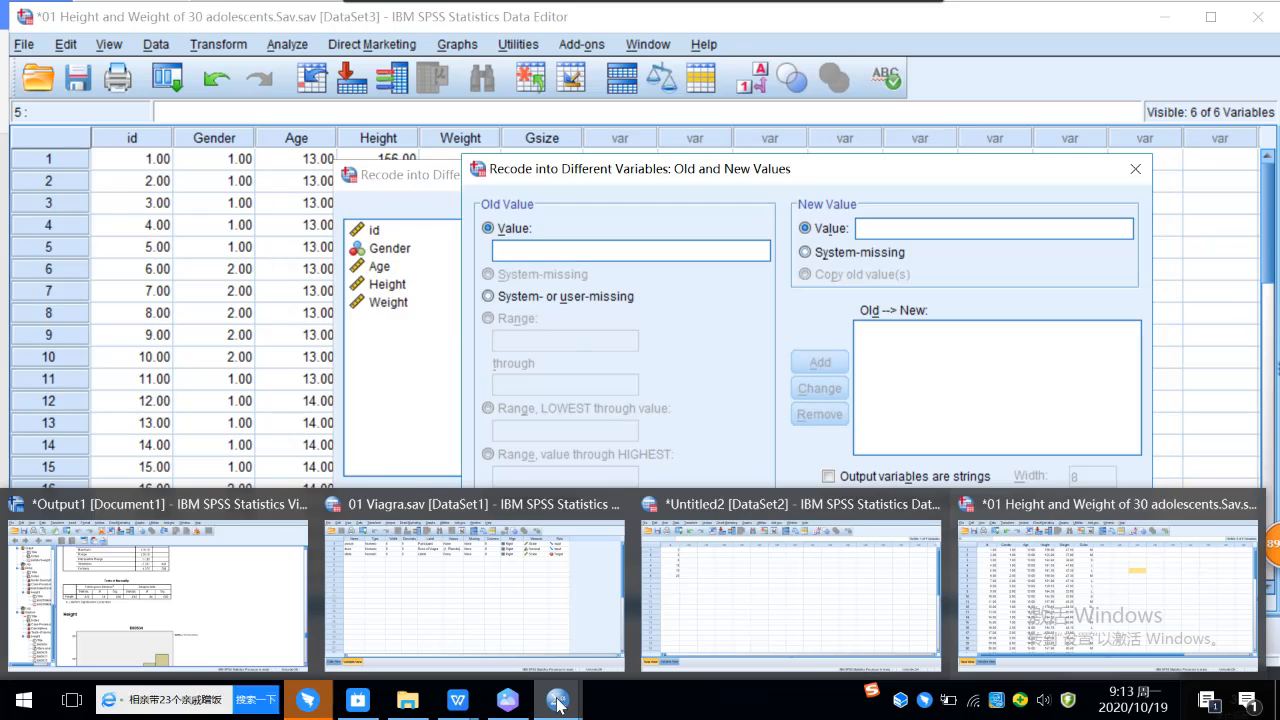
left_click(1107, 593)
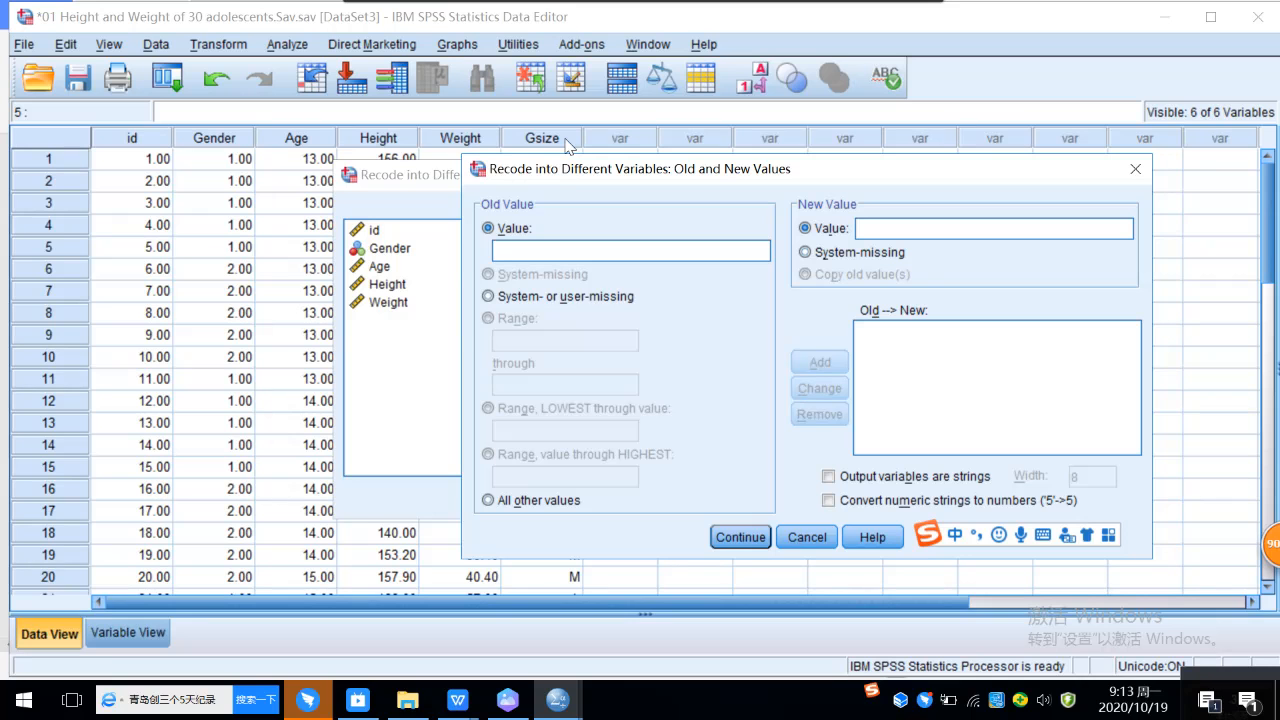
type("s")
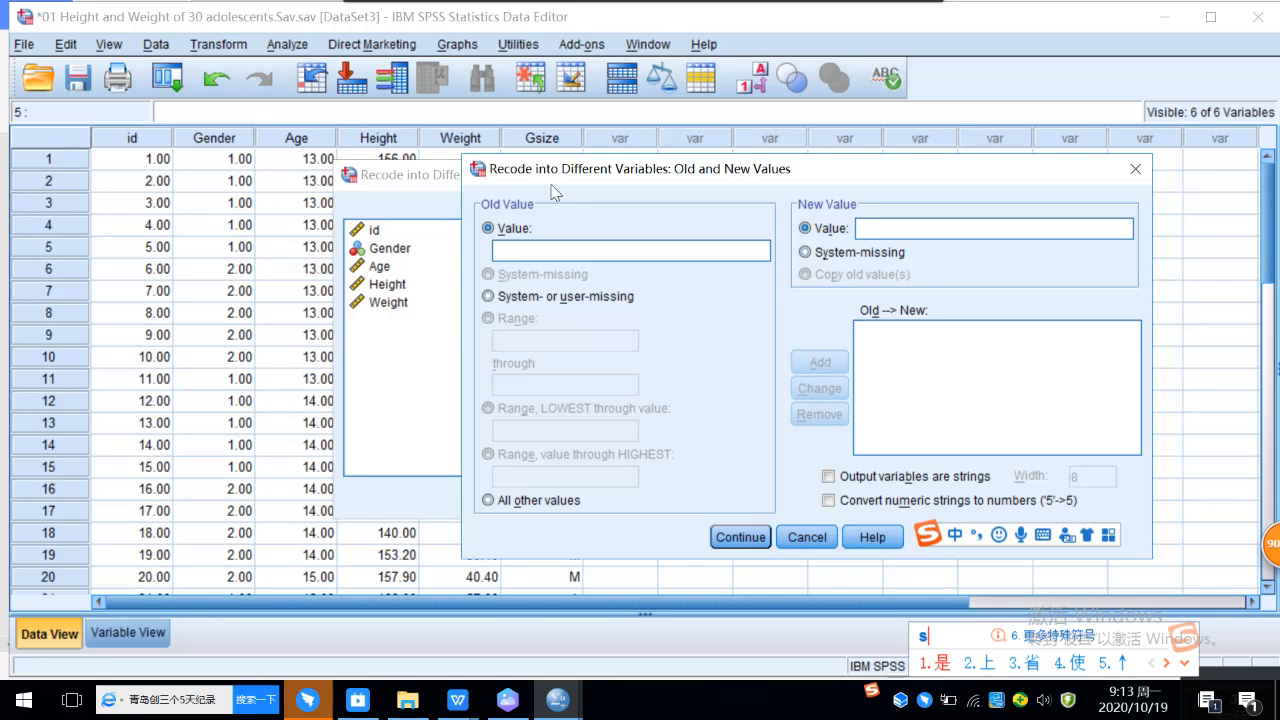
type("'s")
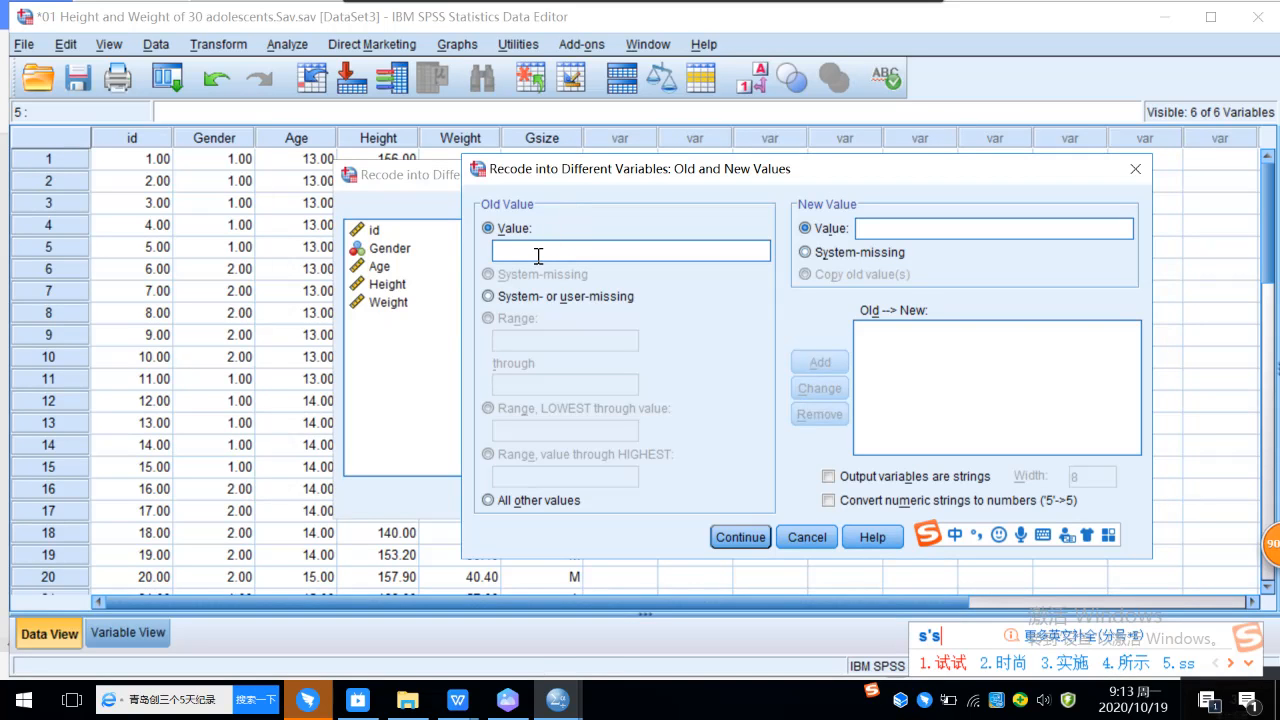
type("'s")
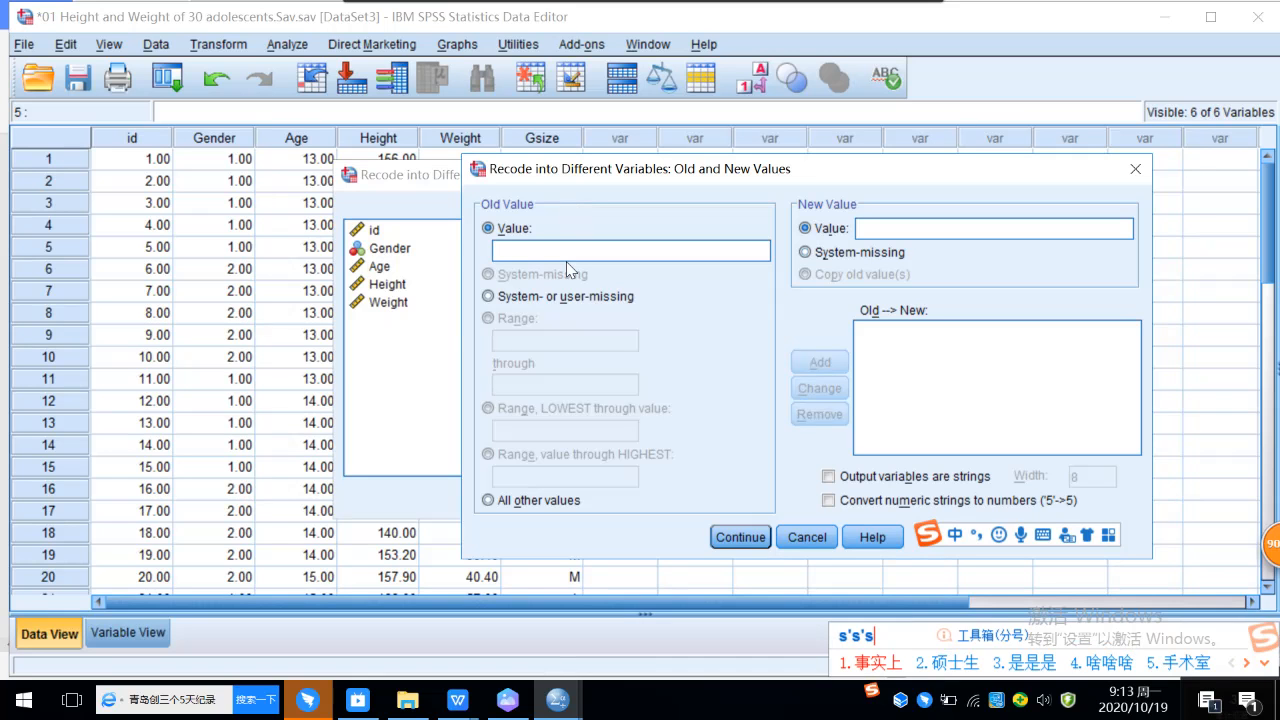
key("Caps_Lock")
type("S")
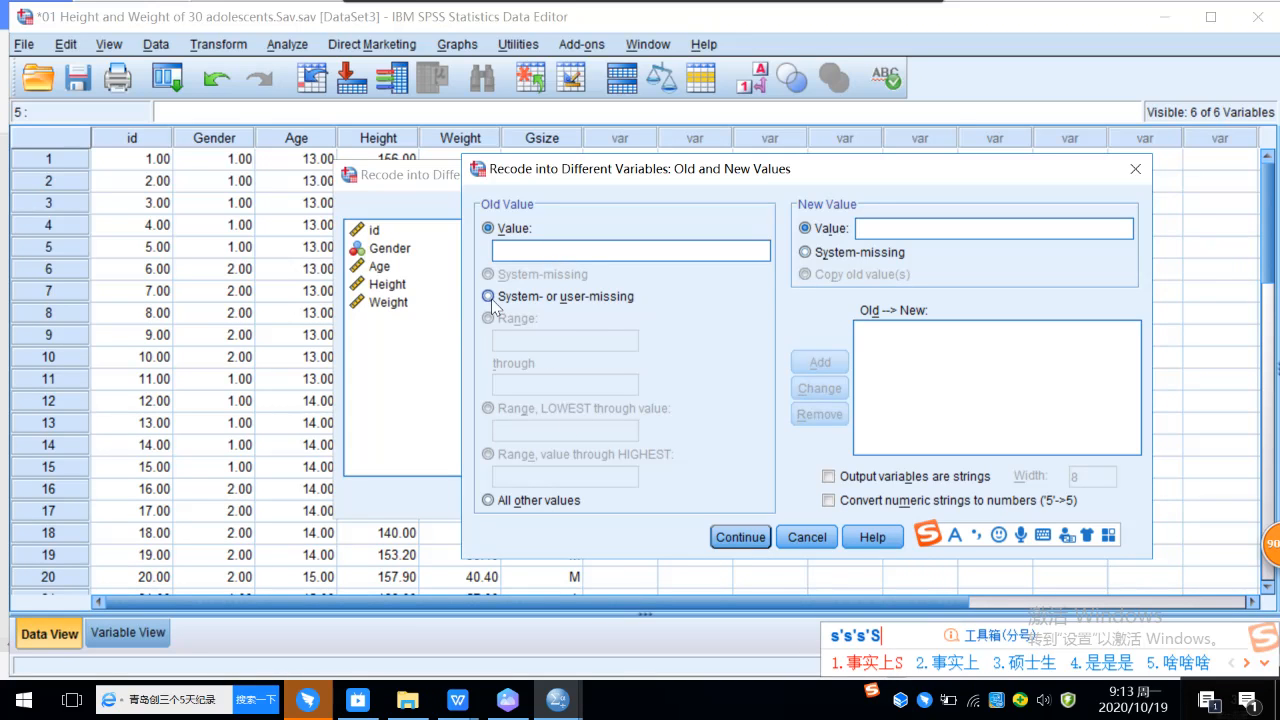
Step: Add a recode rule that converts the specific old value S to the new value 1
left_click(490, 298)
left_click(488, 228)
left_click(555, 250)
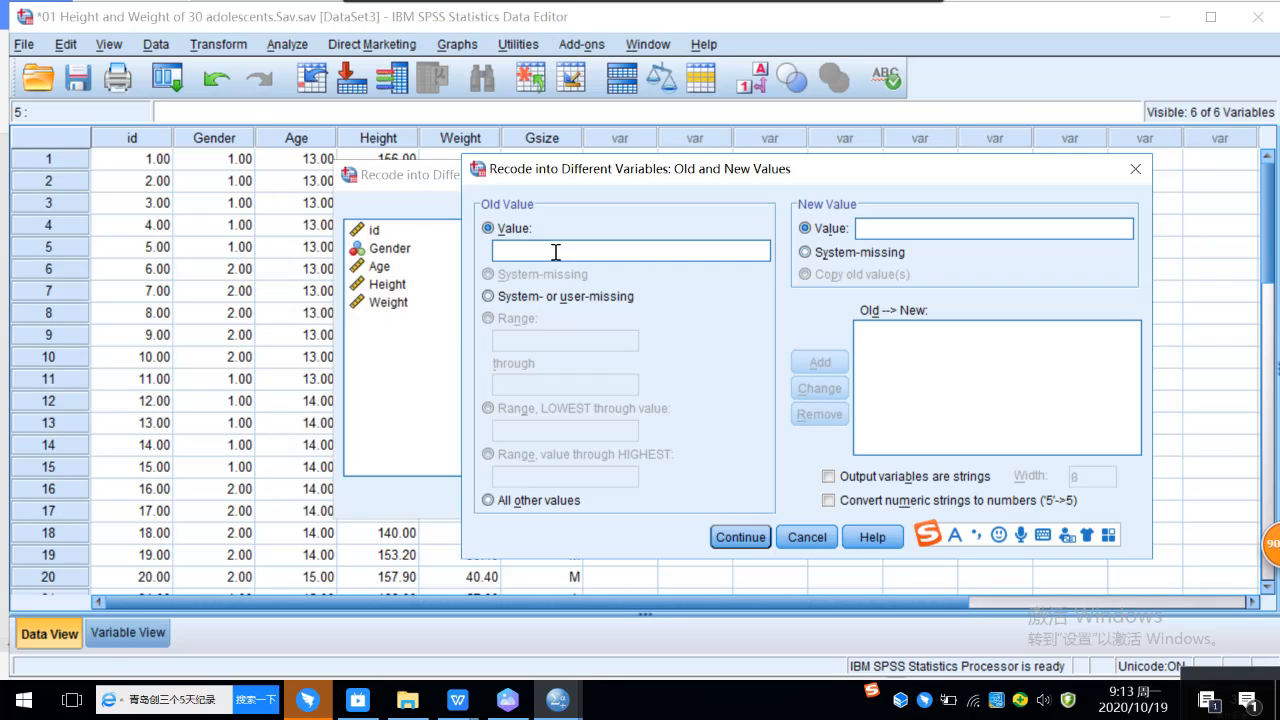
left_click(910, 234)
type("1")
left_click(838, 361)
Step: Add a recode rule that converts the old value M to the new value 2
left_click(598, 256)
type("M")
left_click(887, 230)
type("2")
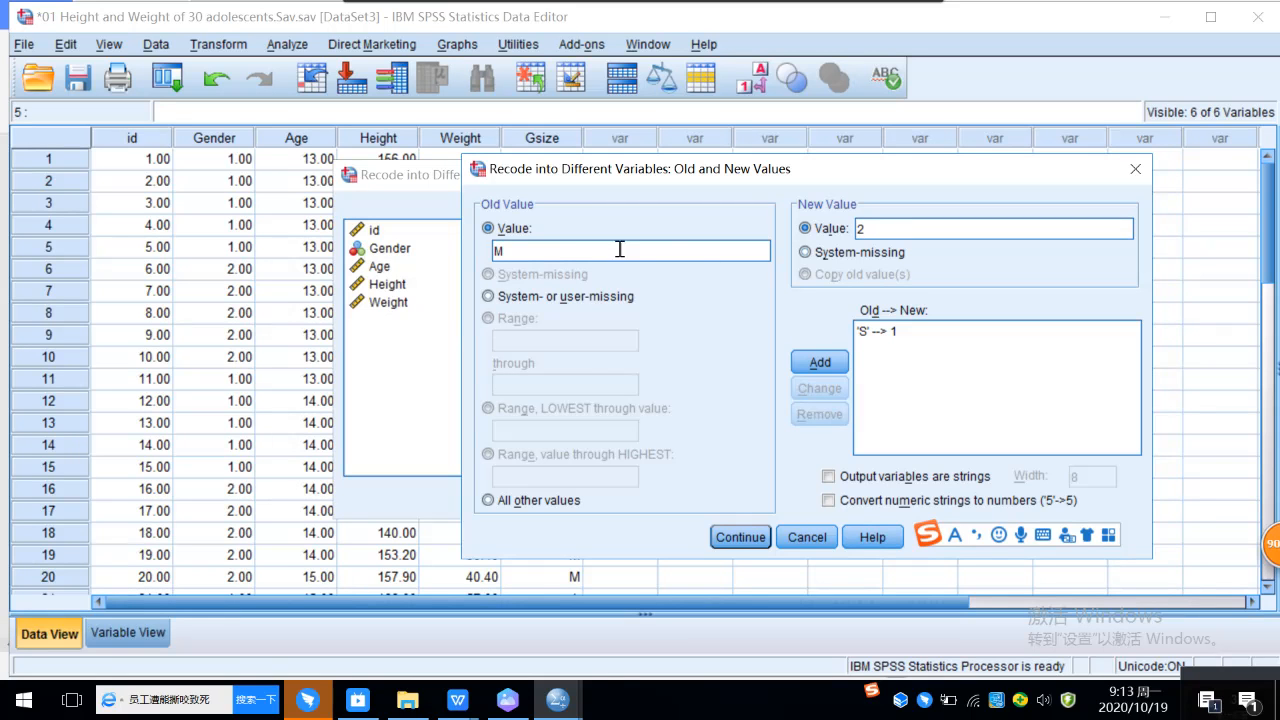
left_click(820, 362)
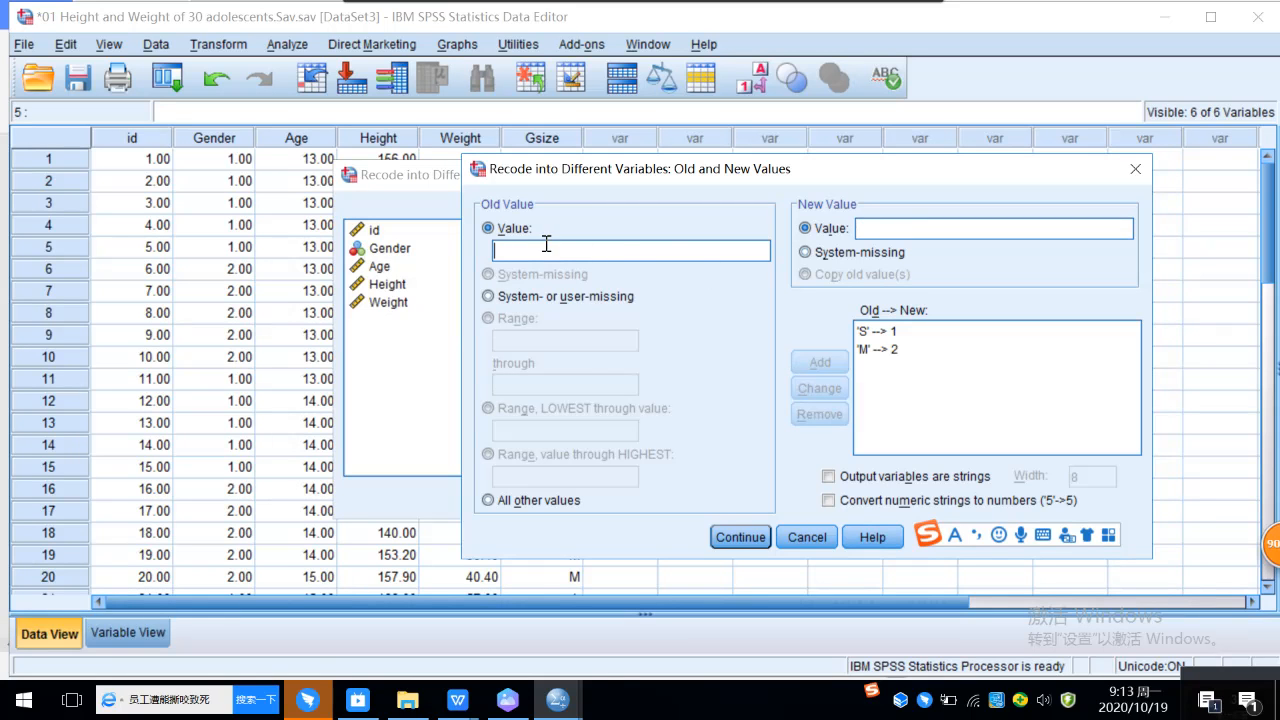
Step: Add a recode rule that converts the old value L to the new value 3
type("L")
left_click(931, 227)
type("3")
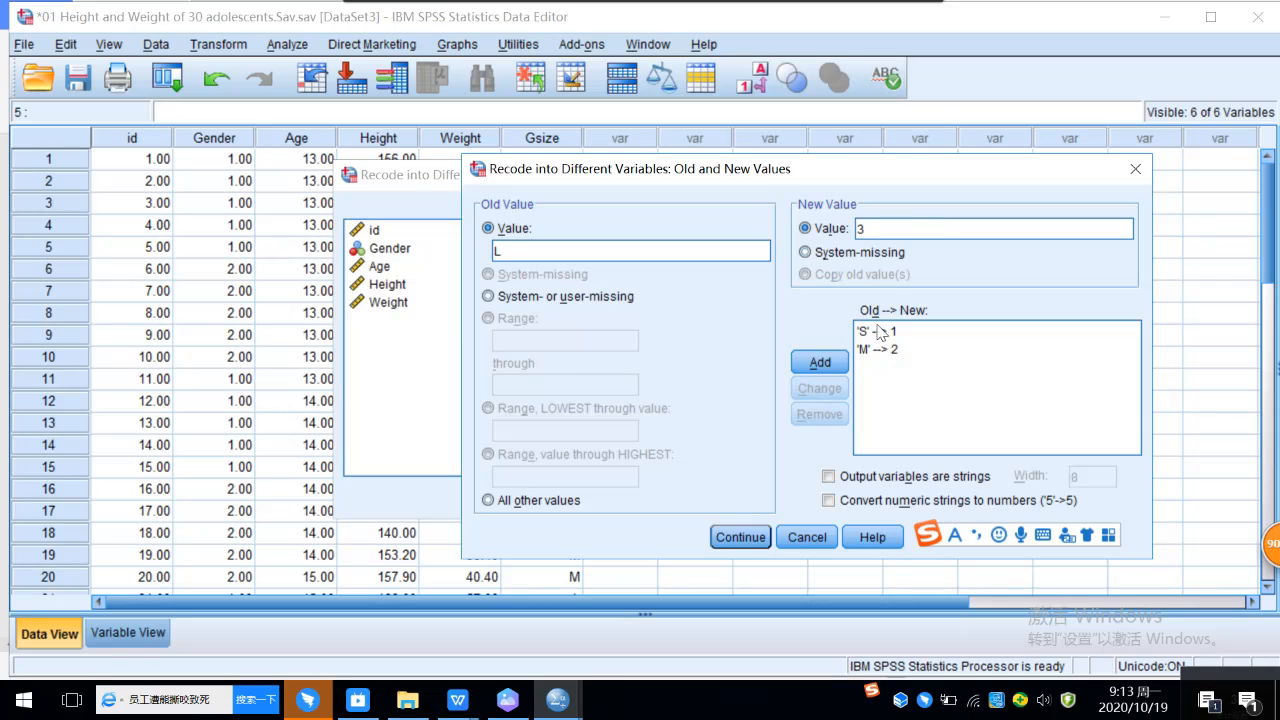
left_click(820, 362)
Step: Add a recode rule that converts the old value XL to the new value 4
left_click(553, 253)
type("XL")
left_click(880, 228)
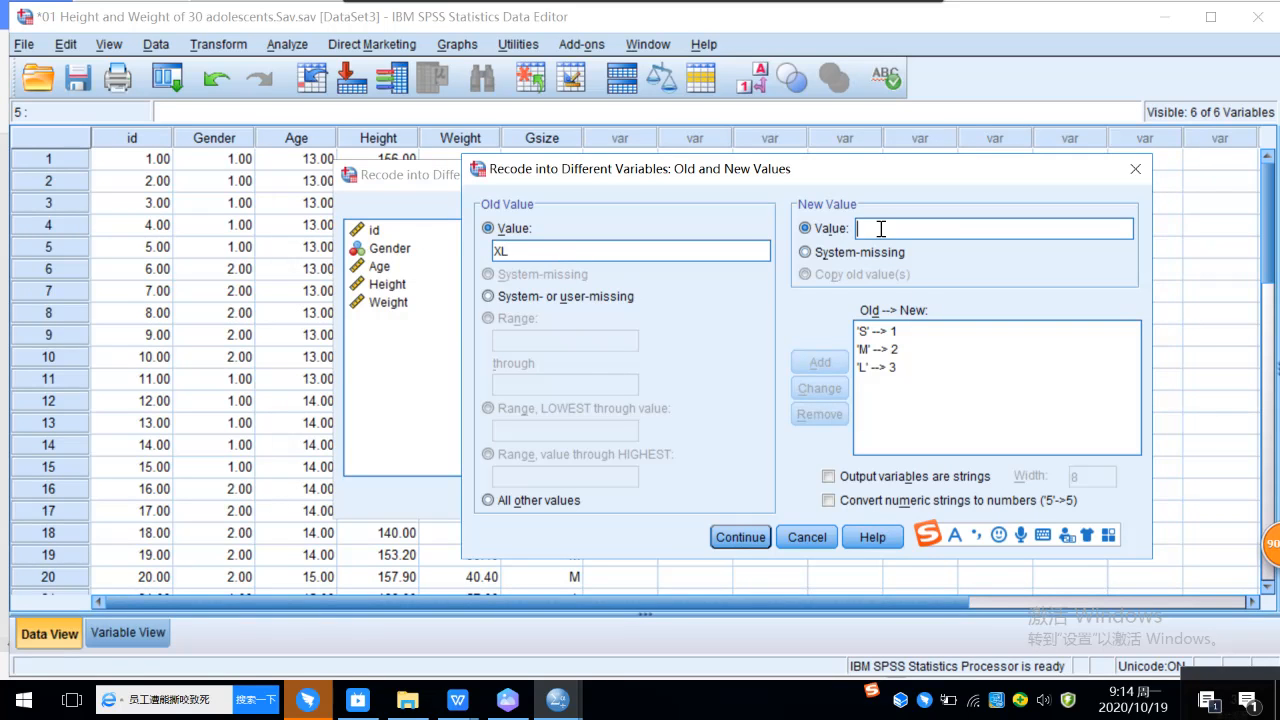
type("4")
left_click(820, 362)
Step: Check the recent messages in the SPSS statistics 2020 group chat in DingTalk and return to the SPSS recode dialog
mouse_move(323, 712)
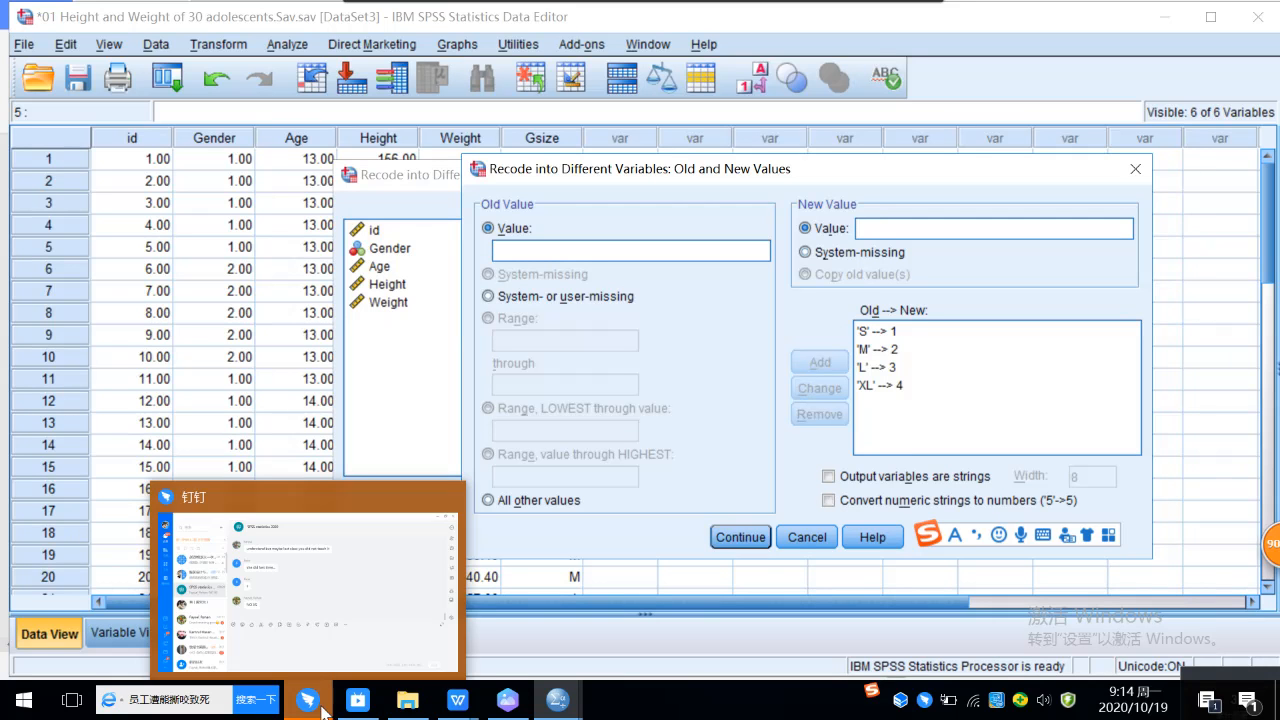
left_click(318, 643)
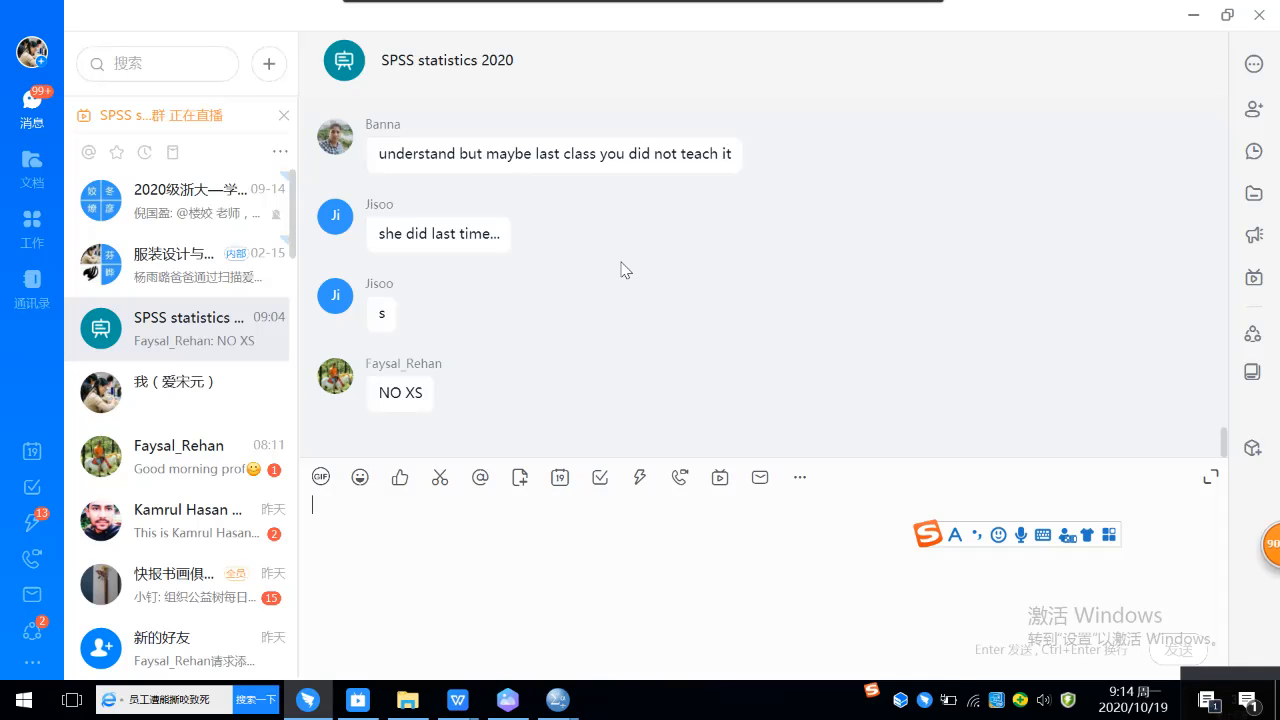
scroll(620, 270, "up", 2)
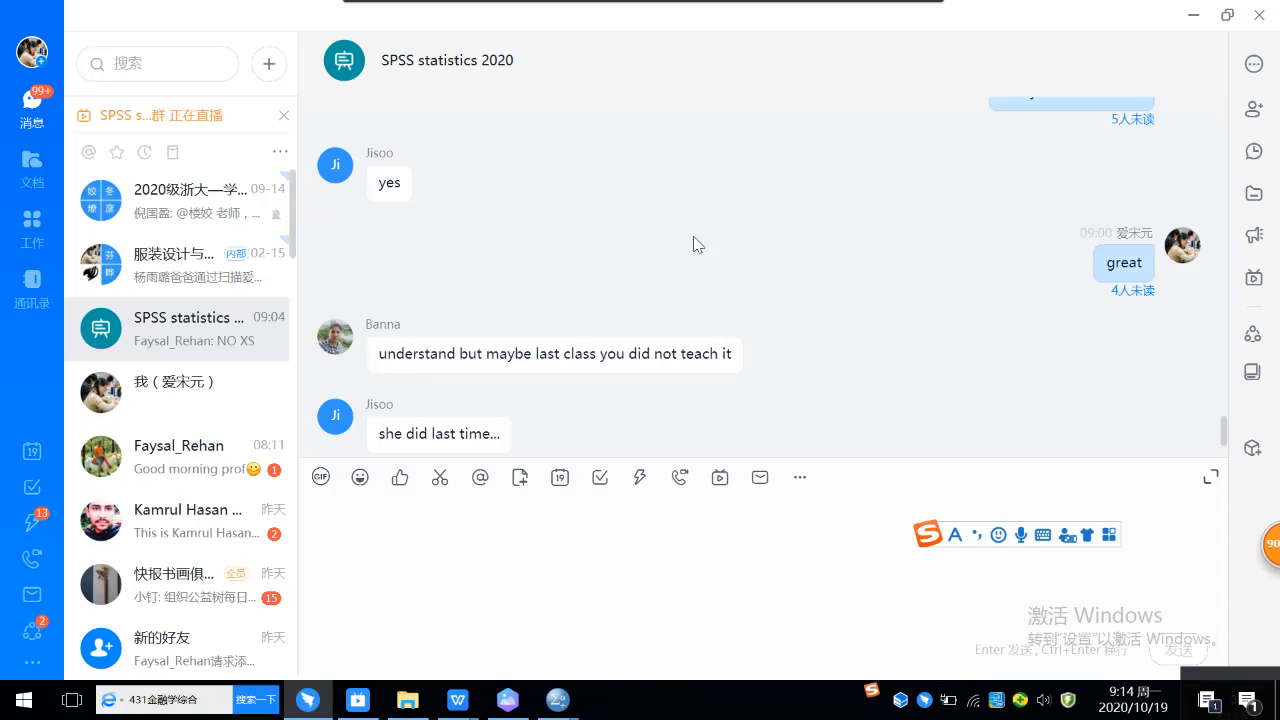
scroll(697, 244, "down", 2)
scroll(692, 243, "up", 2)
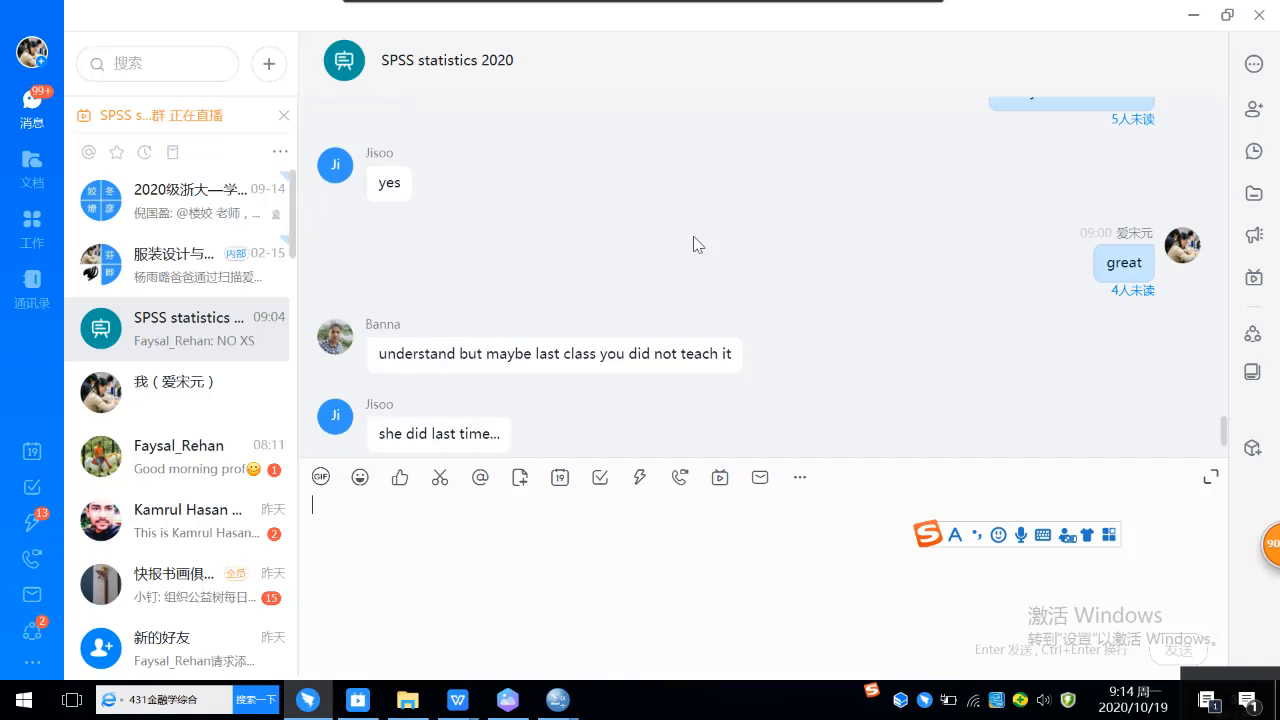
left_click(1196, 17)
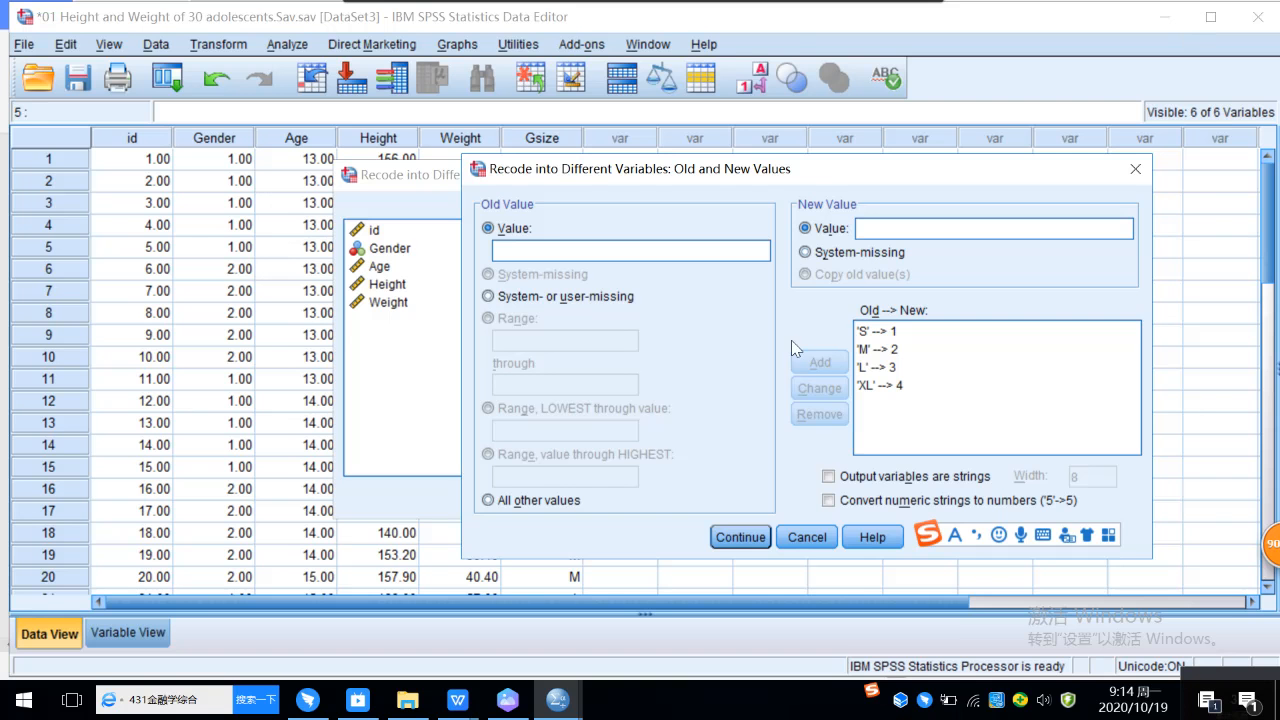
Step: Run the Gsize recode and review the new Gsize_1 column in the adolescents data
left_click(741, 538)
left_click(534, 497)
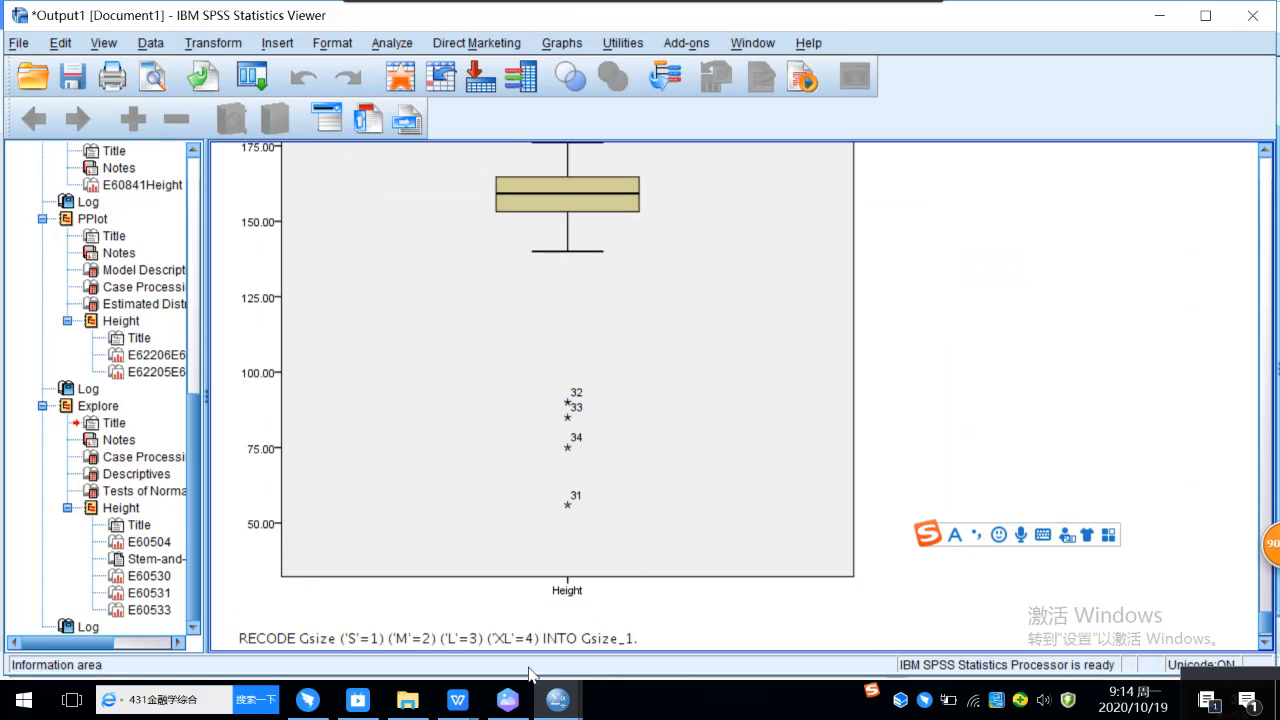
mouse_move(460, 700)
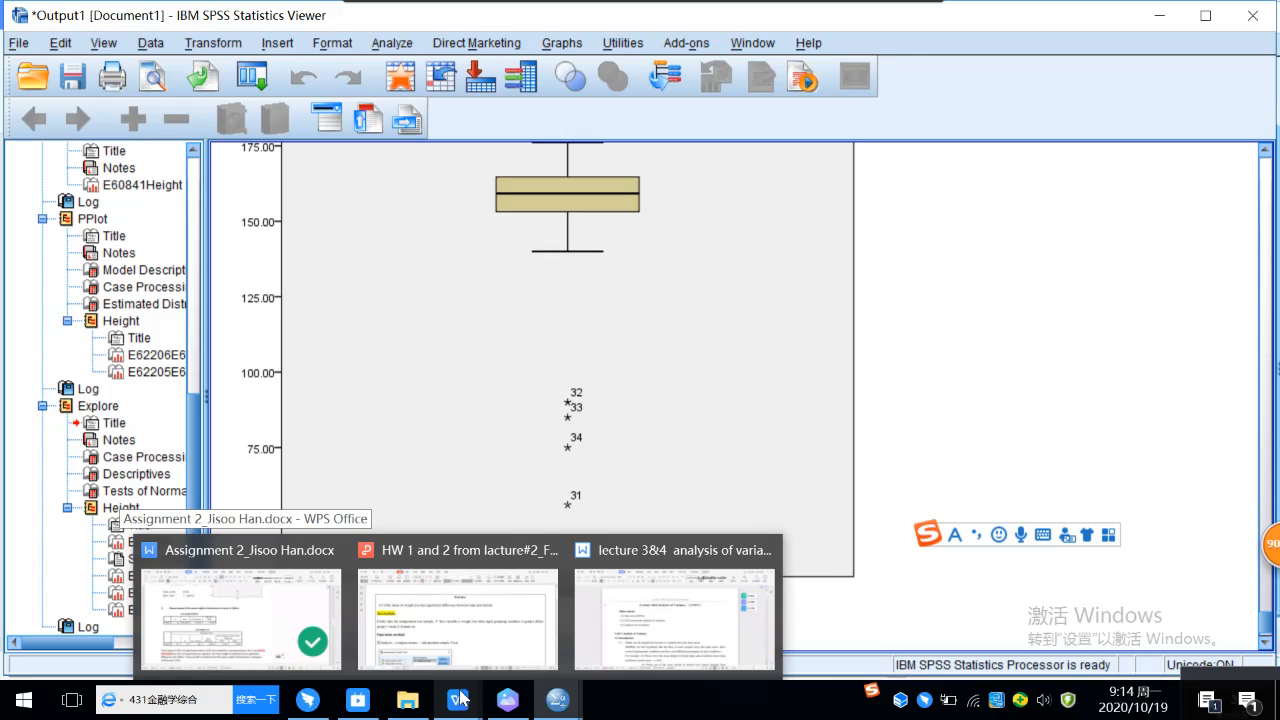
mouse_move(558, 698)
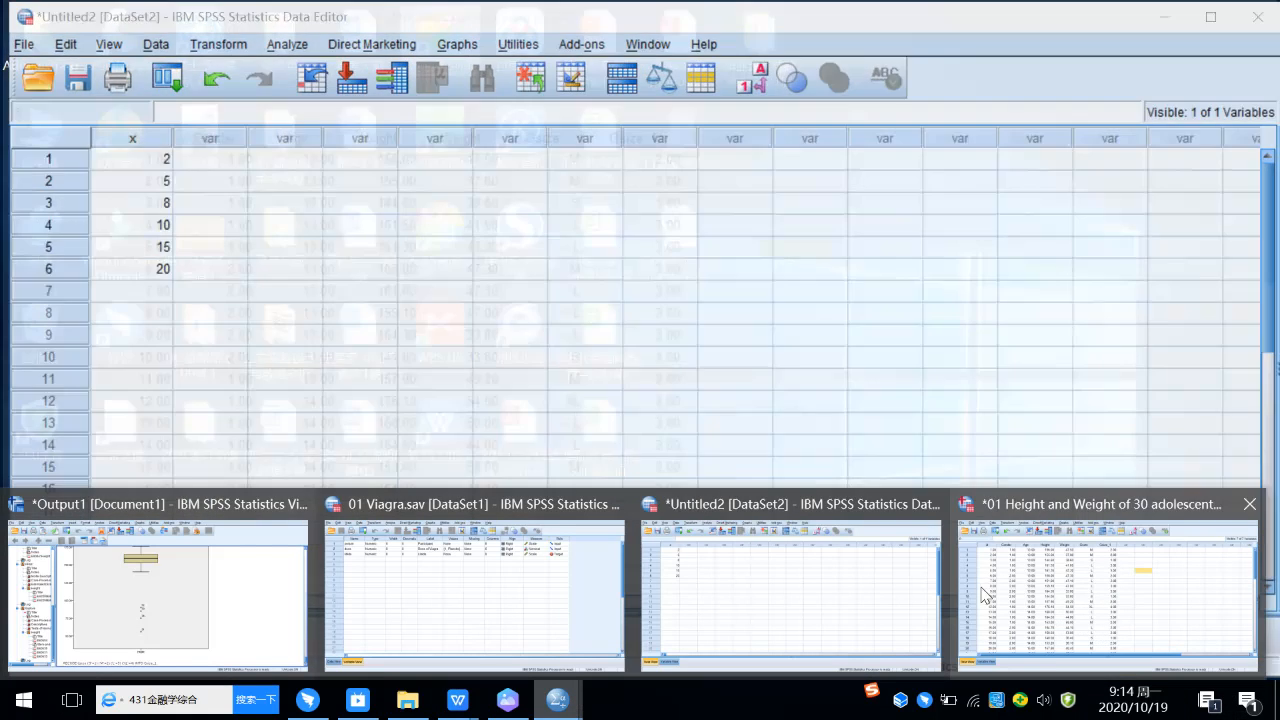
left_click(1020, 600)
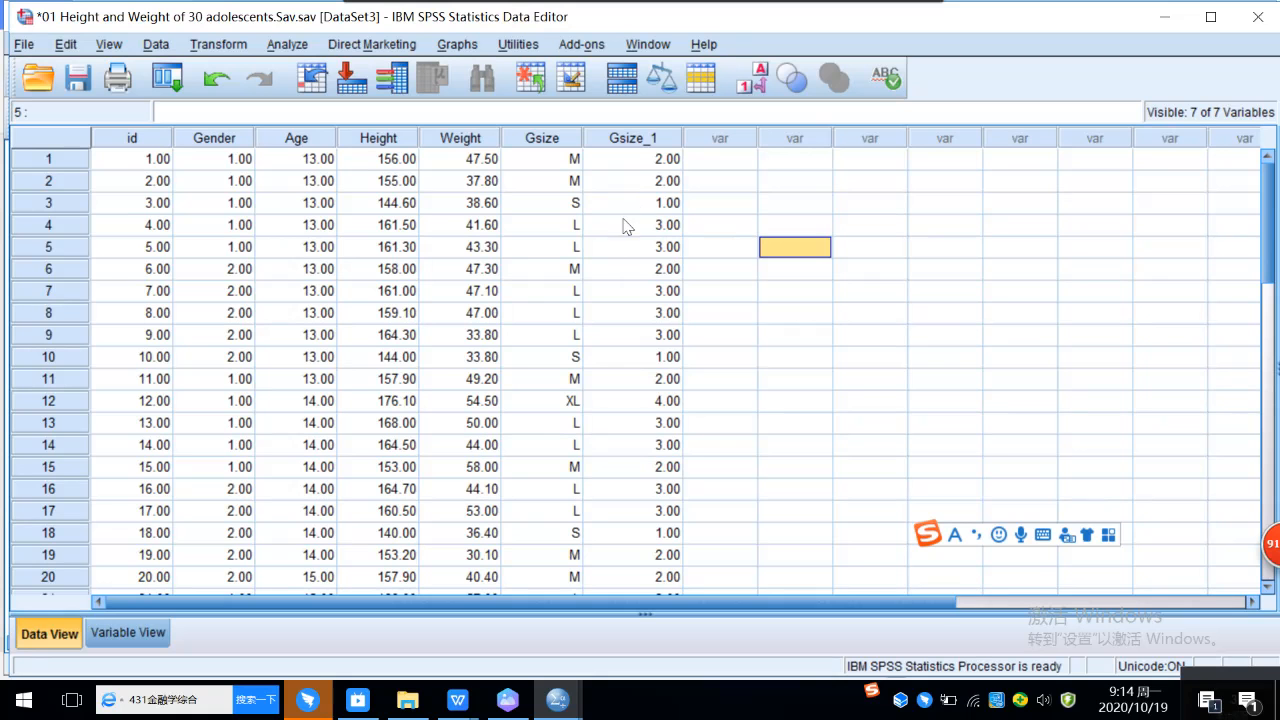
scroll(637, 349, "down", 4)
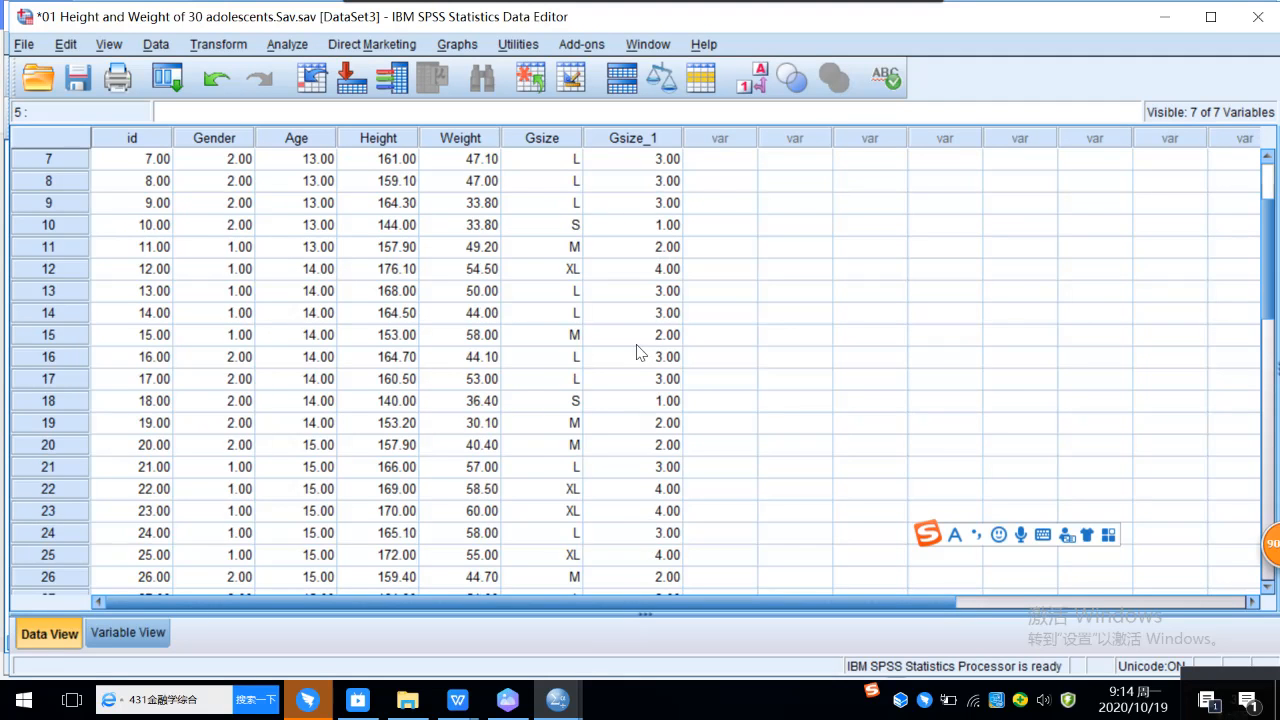
scroll(632, 400, "down", 1)
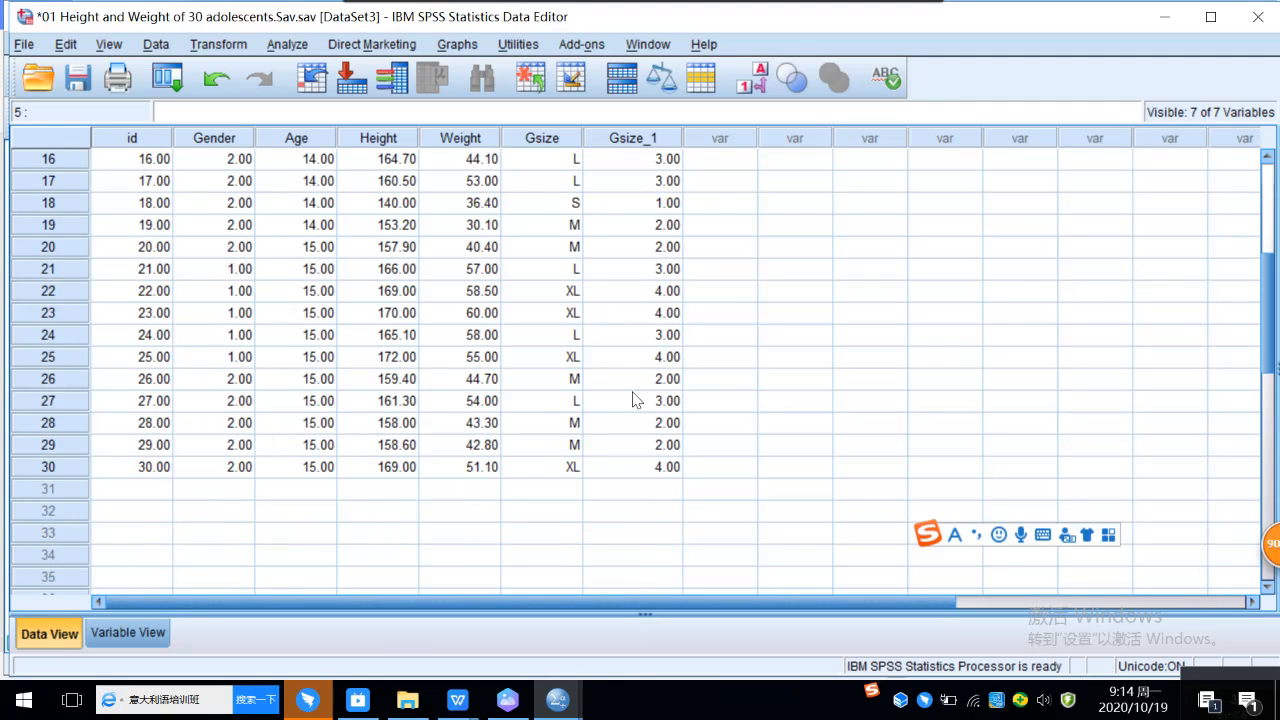
scroll(632, 400, "up", 3)
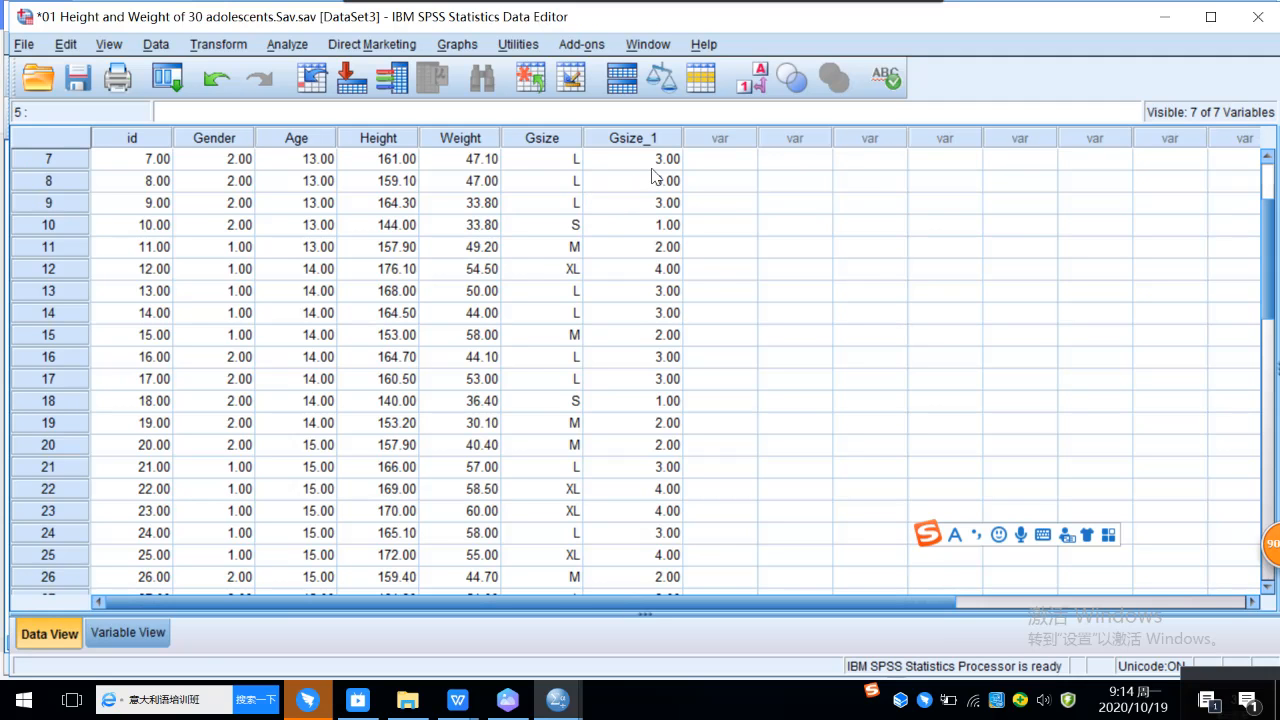
Step: Set the decimals of Gsize_1 to 0 and give it the value labels 1 = S and 2 = M
left_click(134, 633)
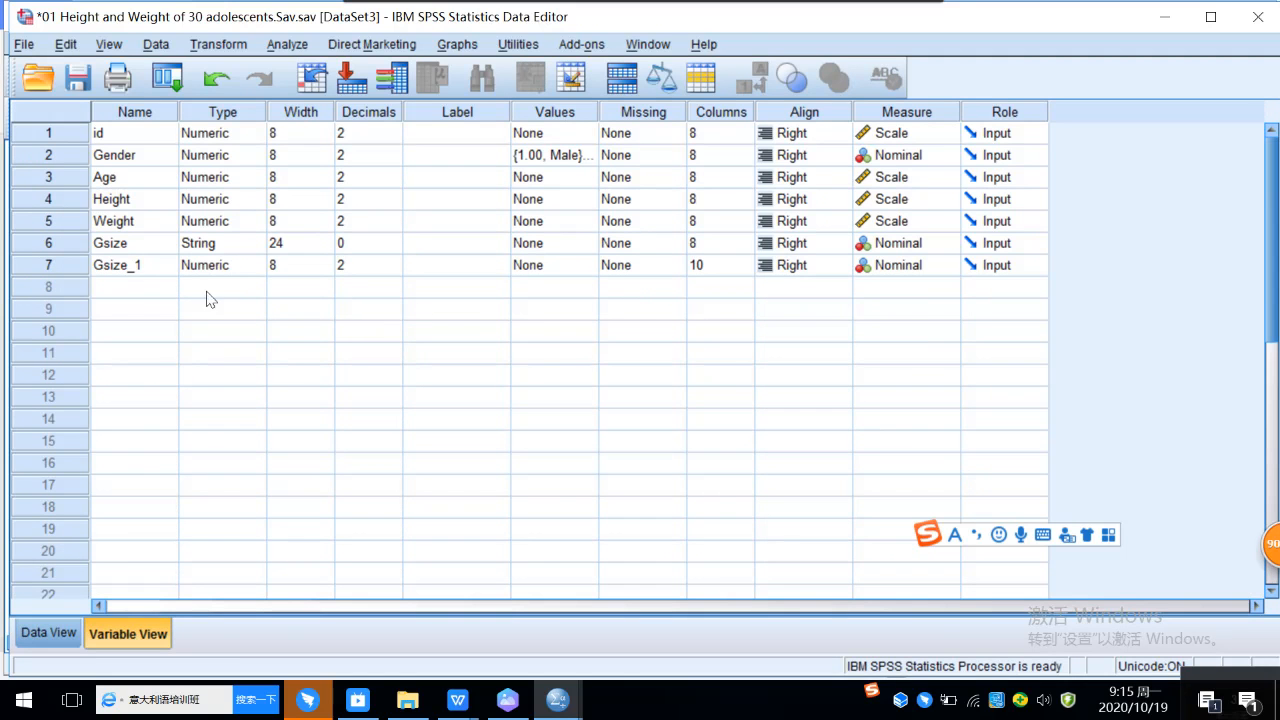
left_click(354, 272)
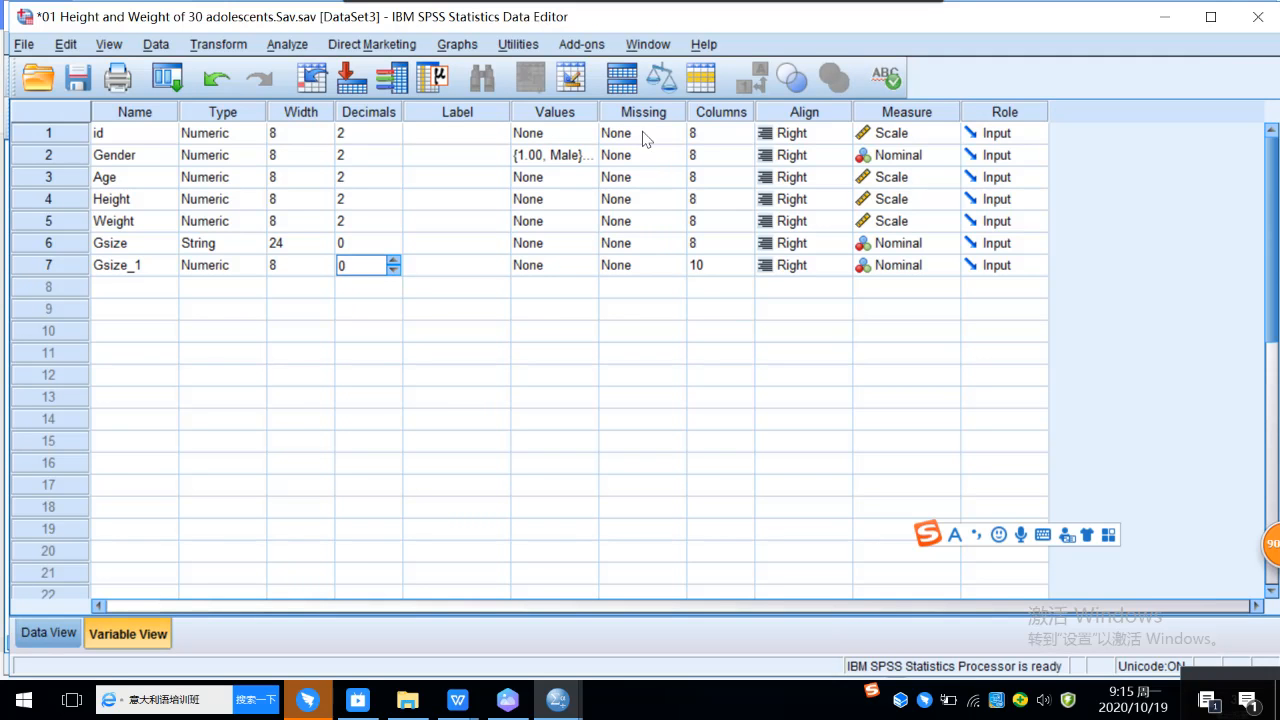
left_click(561, 266)
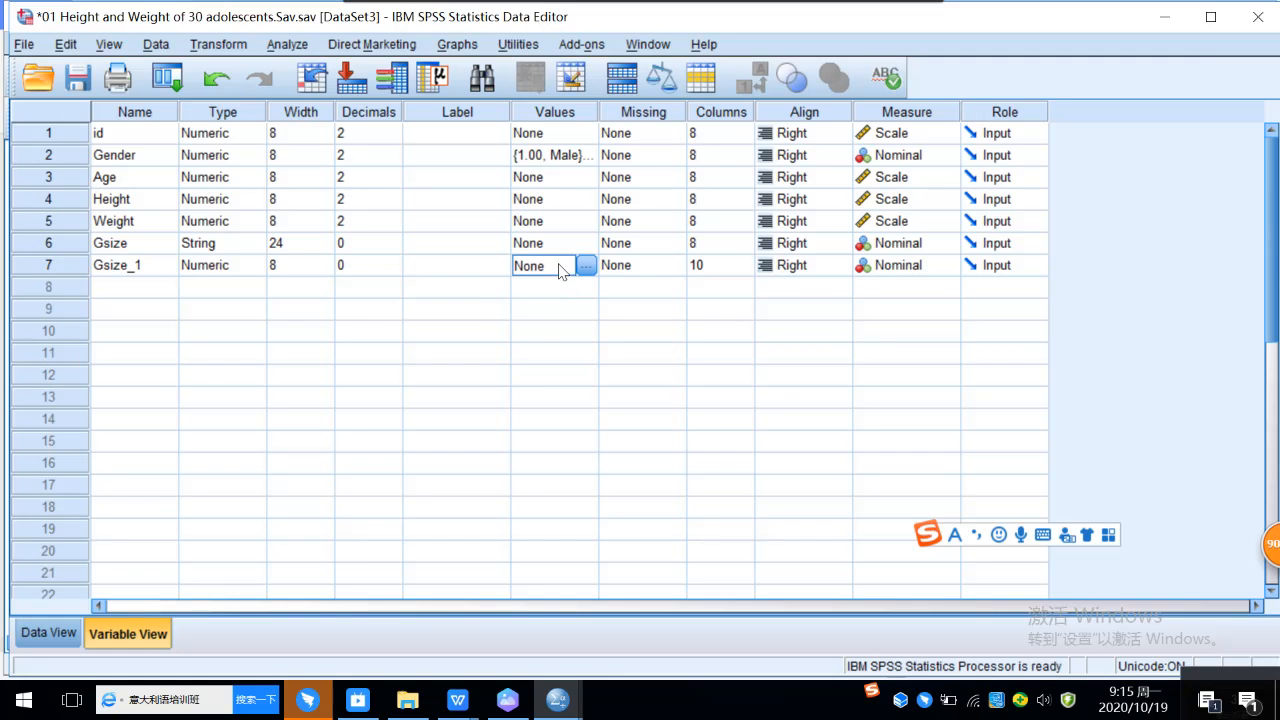
left_click(586, 265)
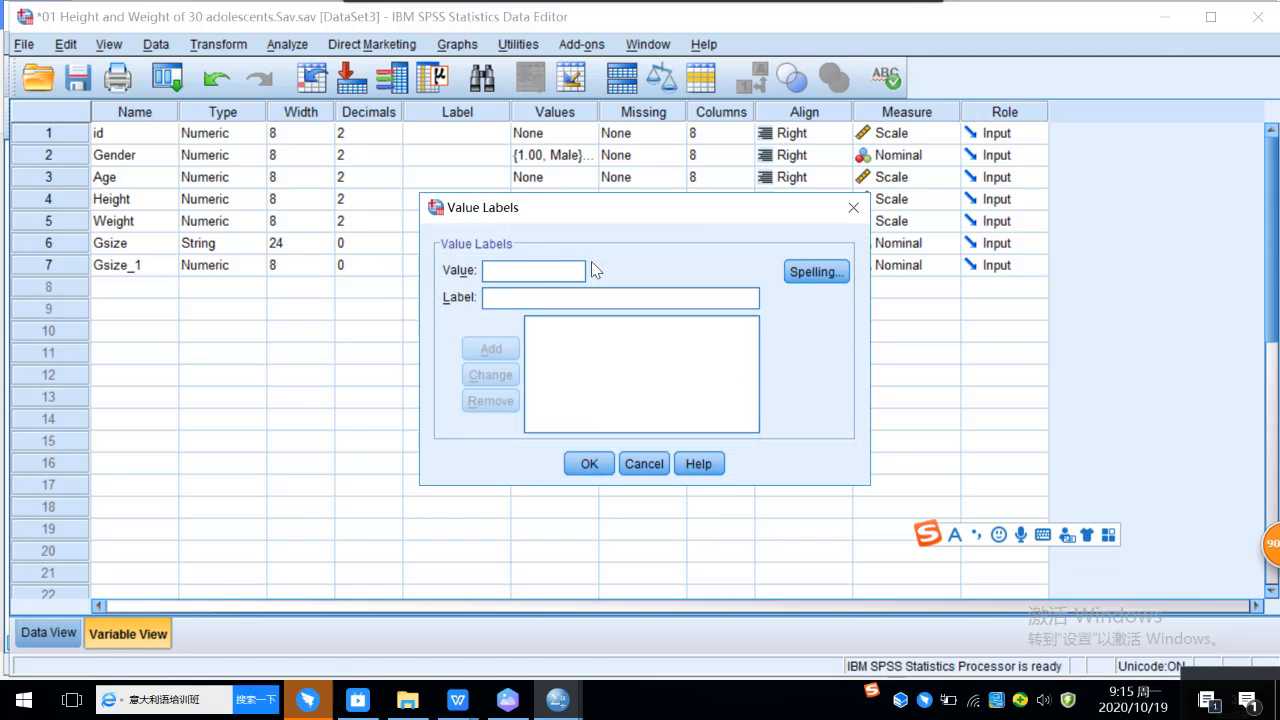
type("1 = \"")
type("S")
left_click(490, 348)
type("M")
left_click(490, 348)
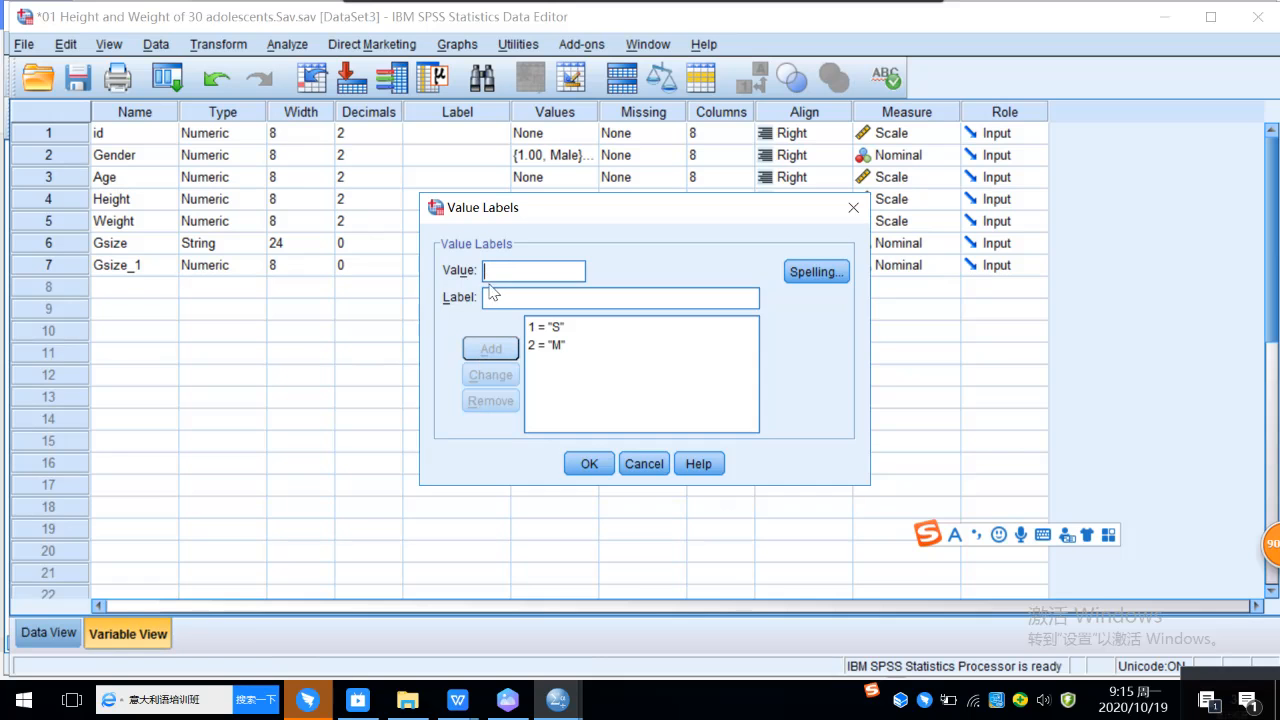
Step: Add the value labels 3 = L and 4 = XL to Gsize_1 and apply the labels
type("3")
left_click(506, 298)
type("L")
left_click(500, 349)
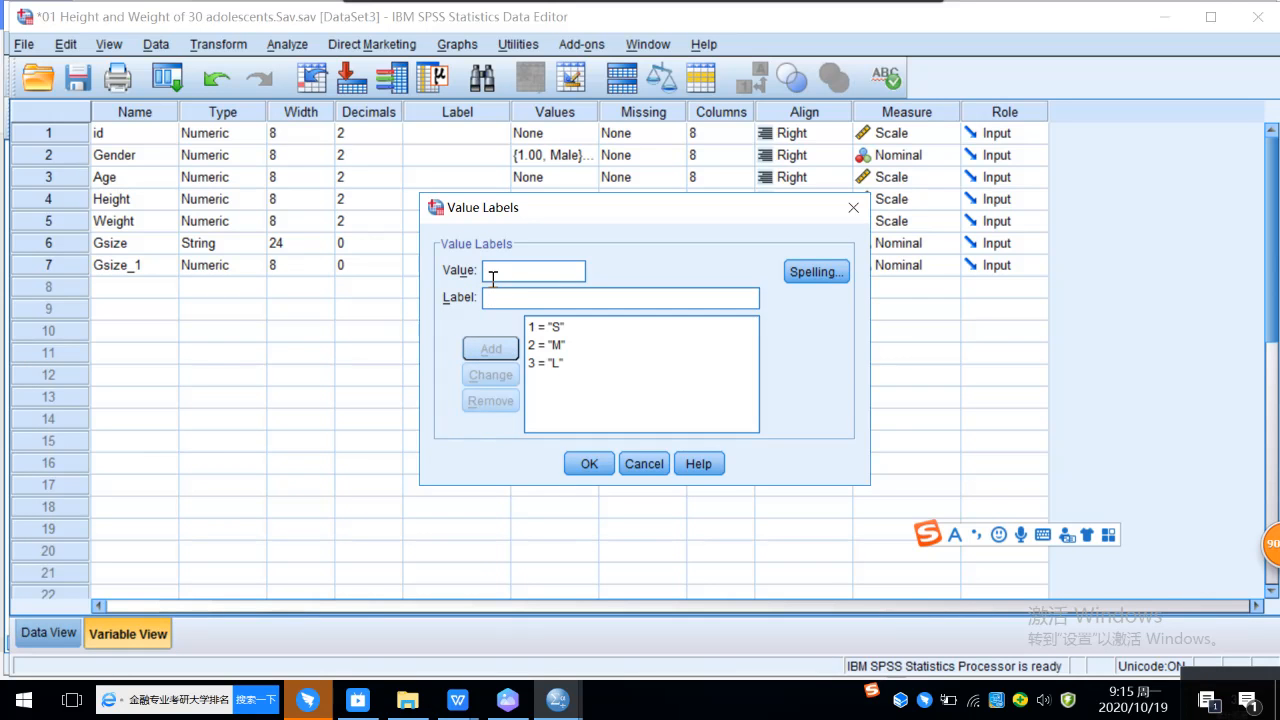
type("XL")
left_click(495, 349)
left_click(589, 464)
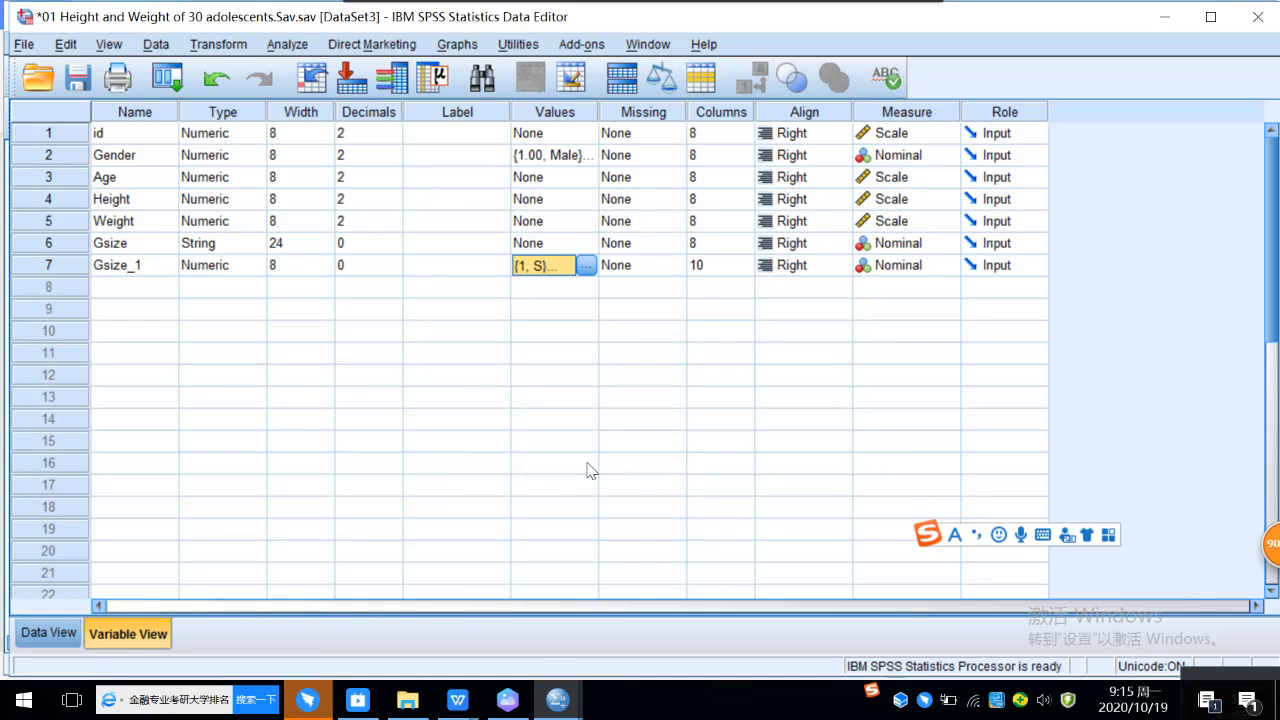
Step: Select the Gender variable in the variable definitions and switch to its column in the case data
left_click(168, 331)
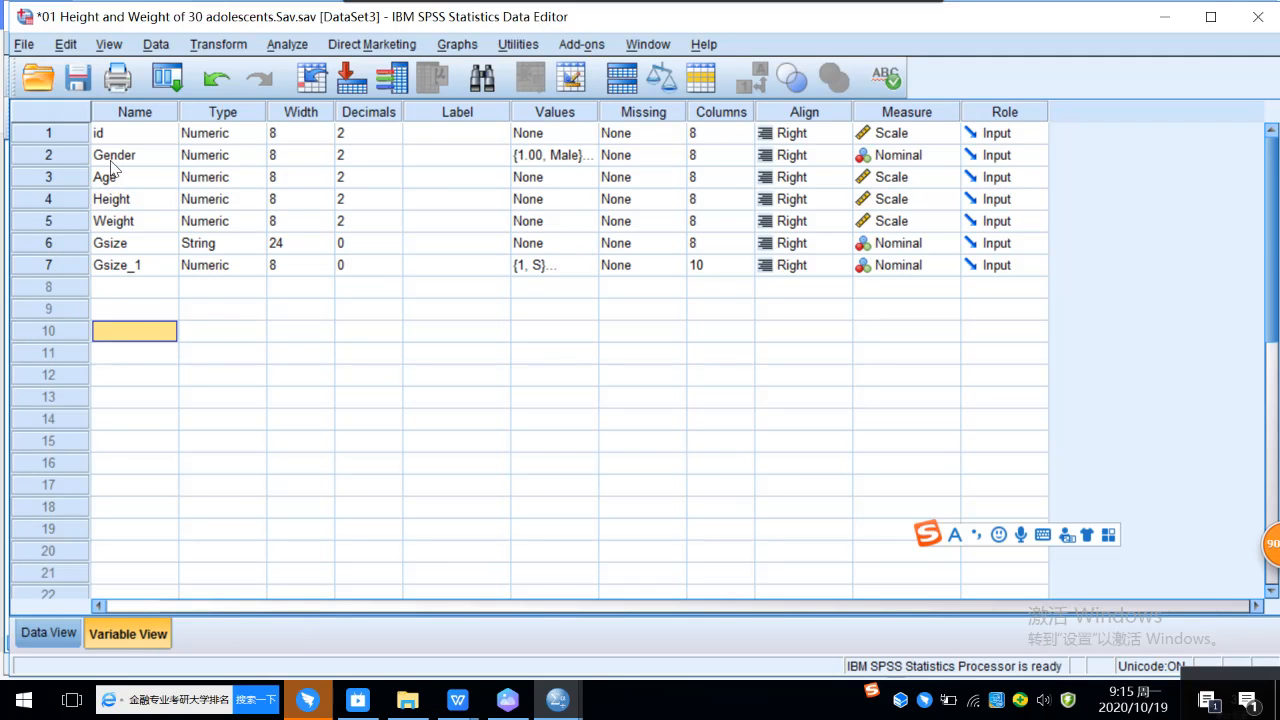
left_click(68, 159)
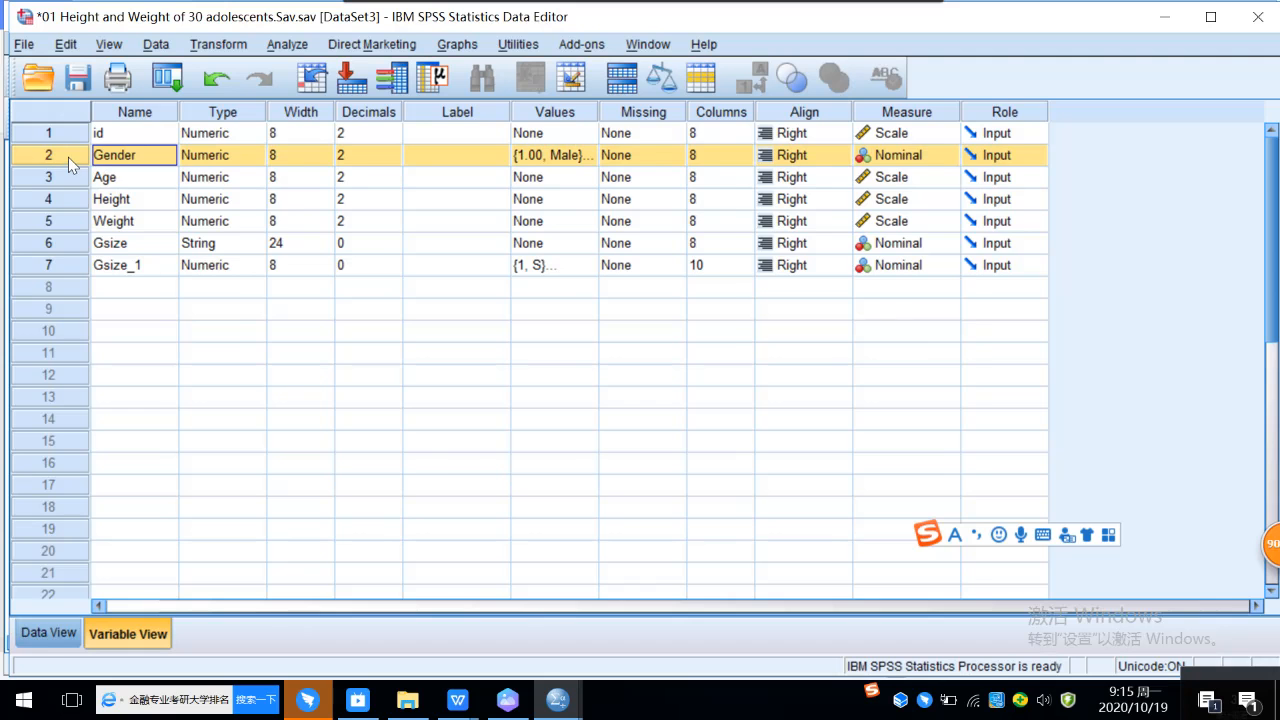
double_click(68, 158)
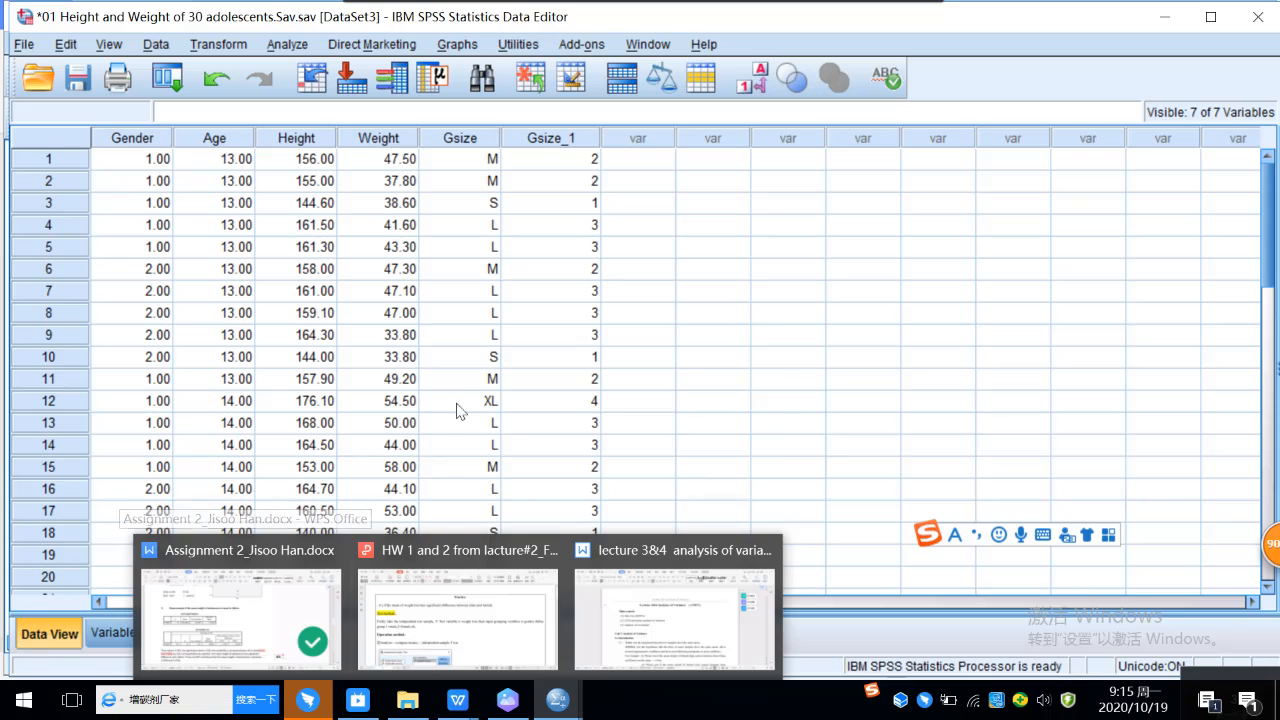
left_click(290, 46)
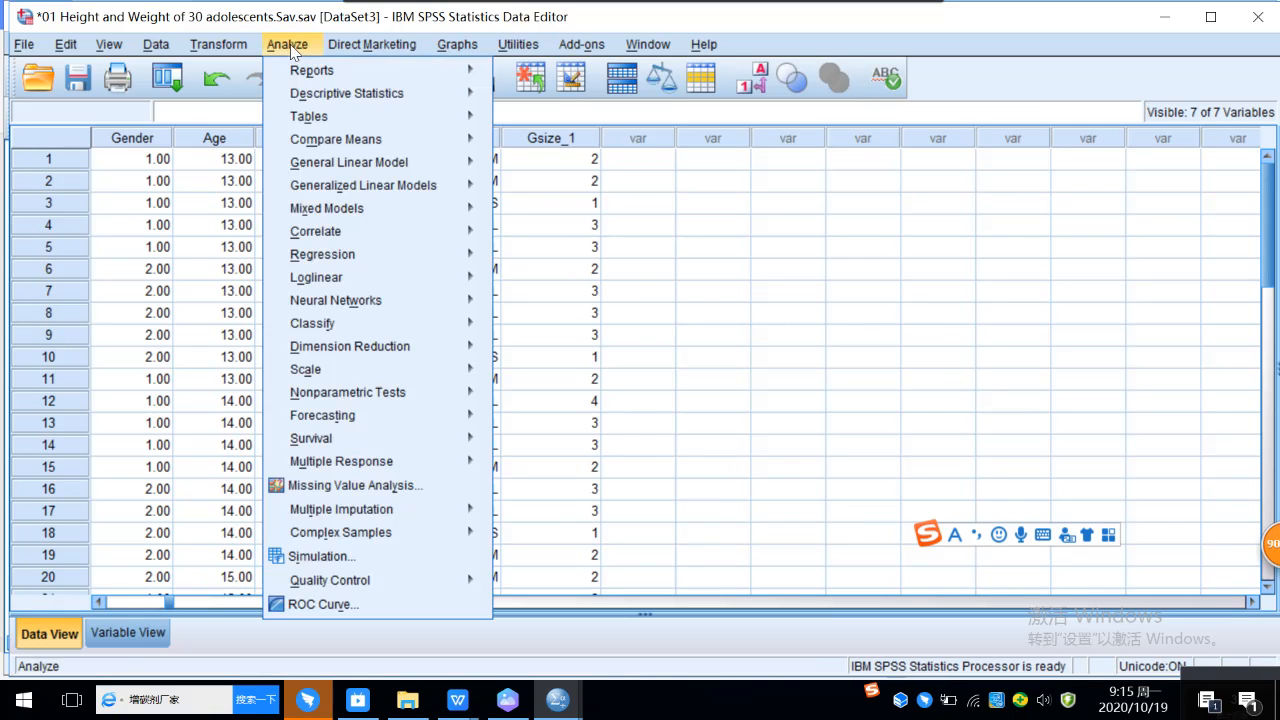
mouse_move(318, 96)
mouse_move(345, 140)
left_click(585, 193)
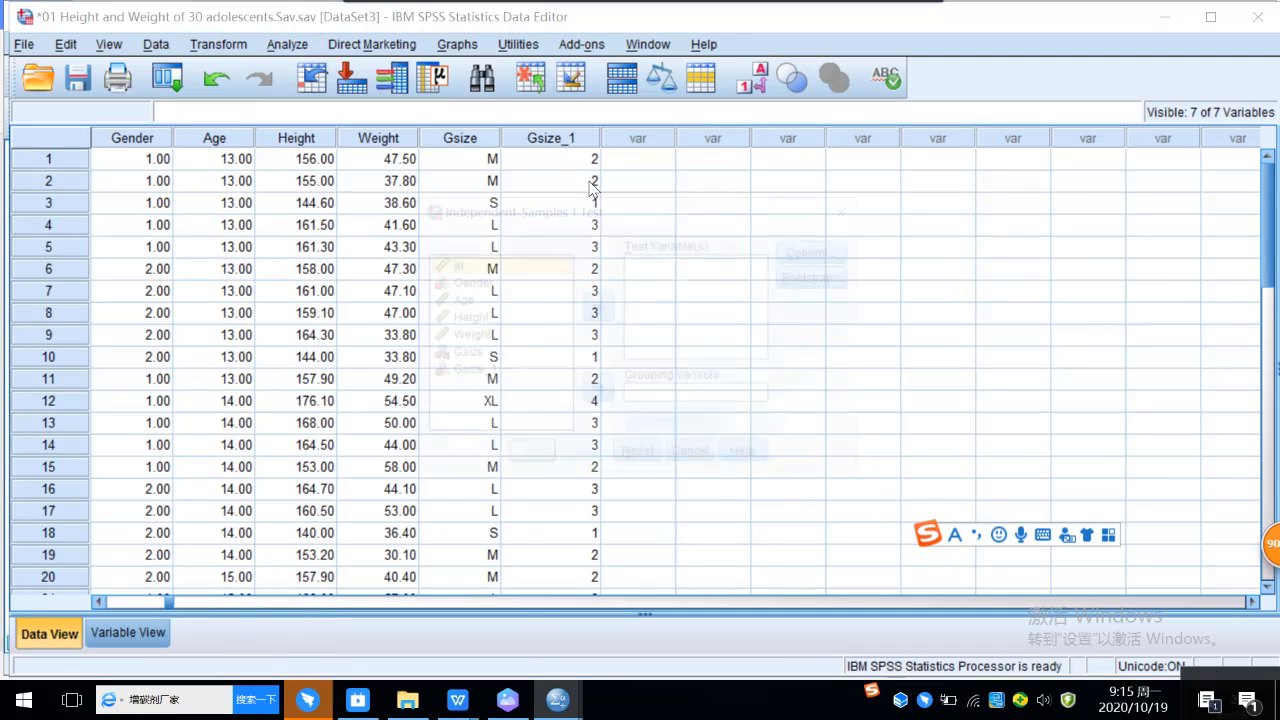
left_click(467, 318)
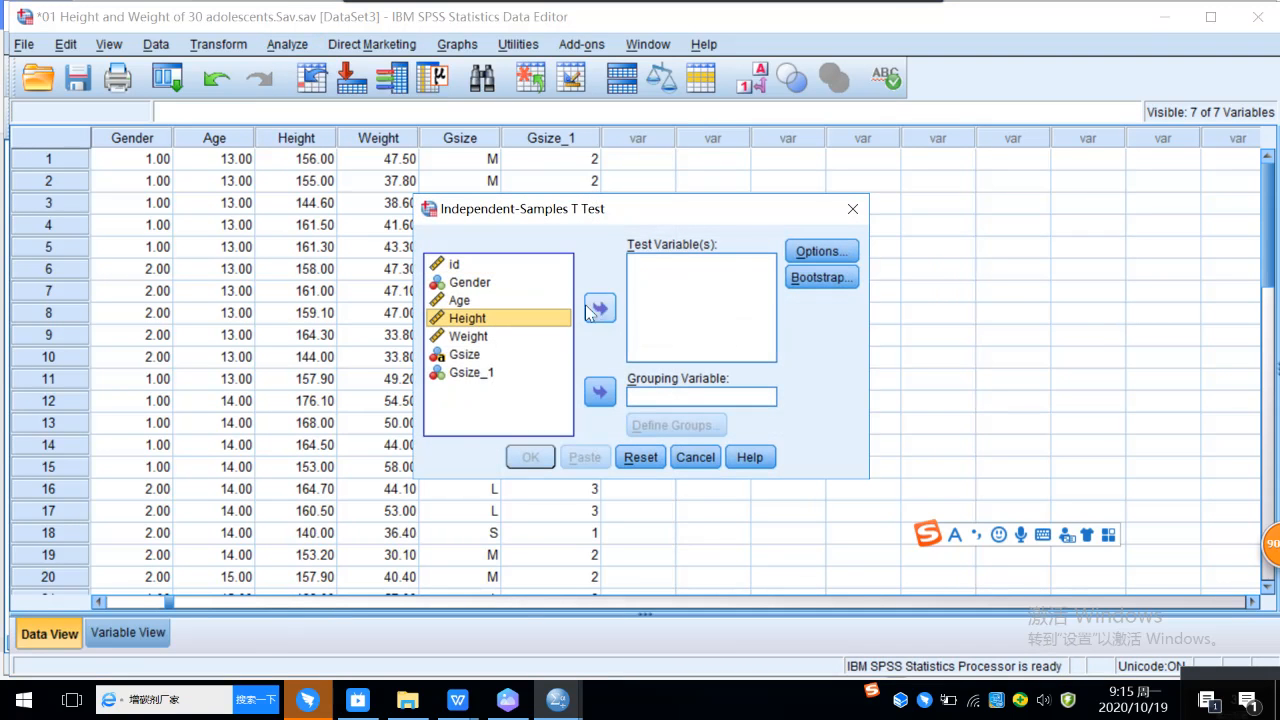
left_click(602, 306)
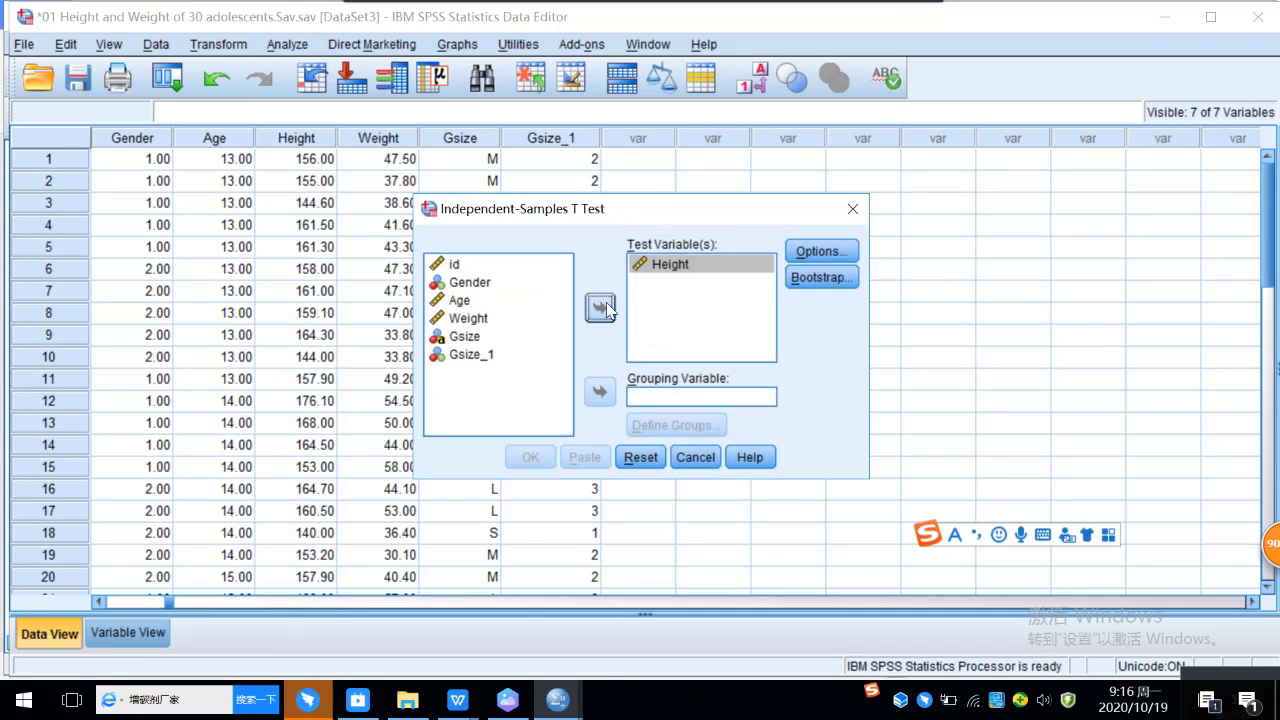
left_click(666, 400)
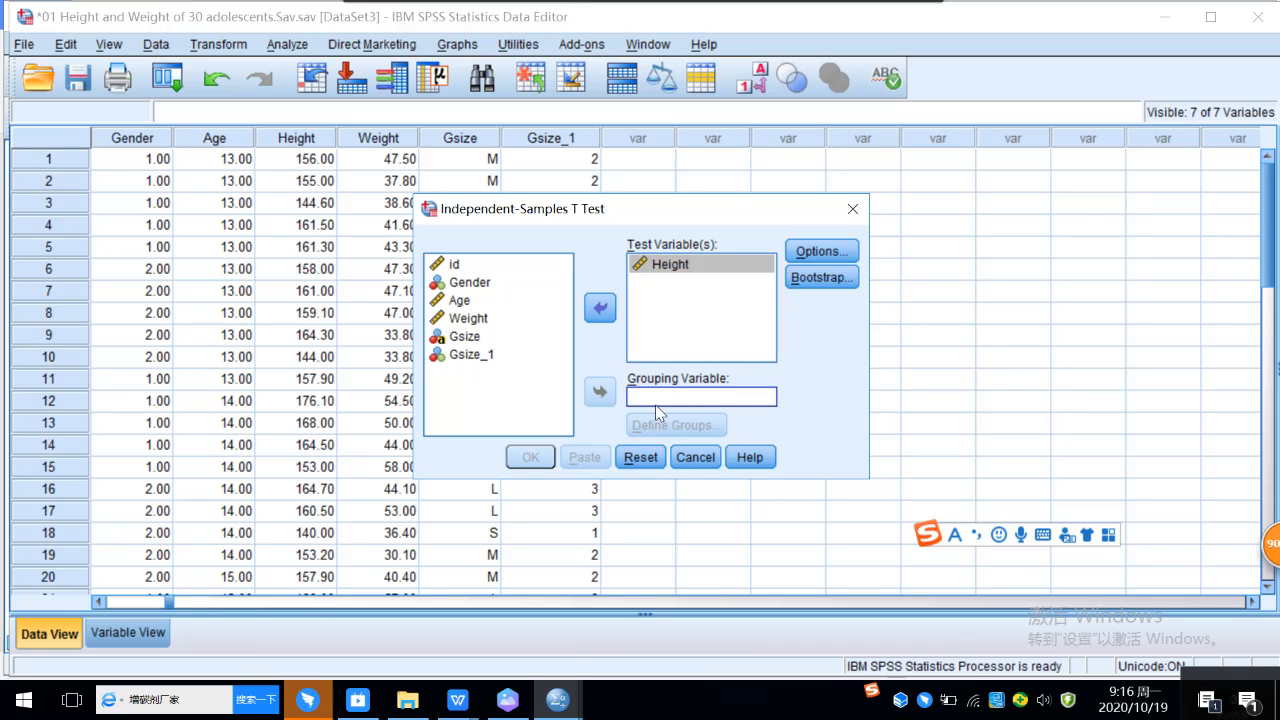
left_click(695, 457)
Step: Run a One-Sample T Test on Height with a test value of 160
left_click(287, 44)
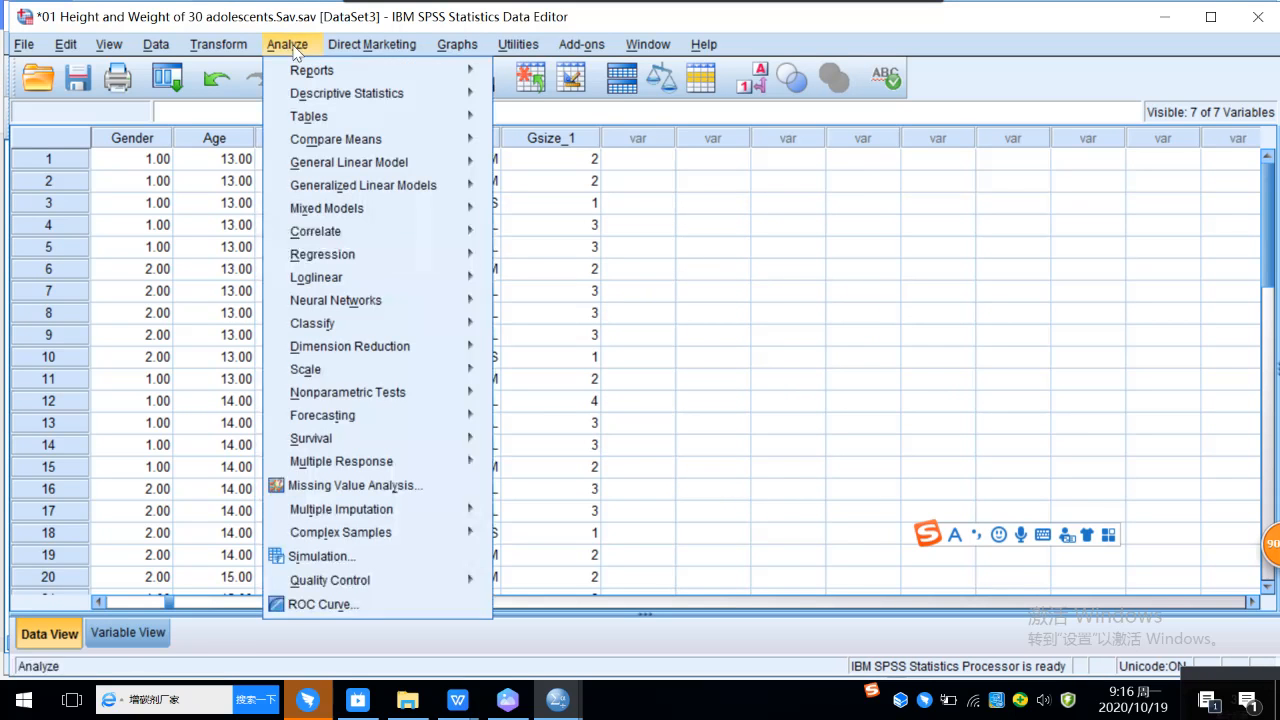
mouse_move(357, 140)
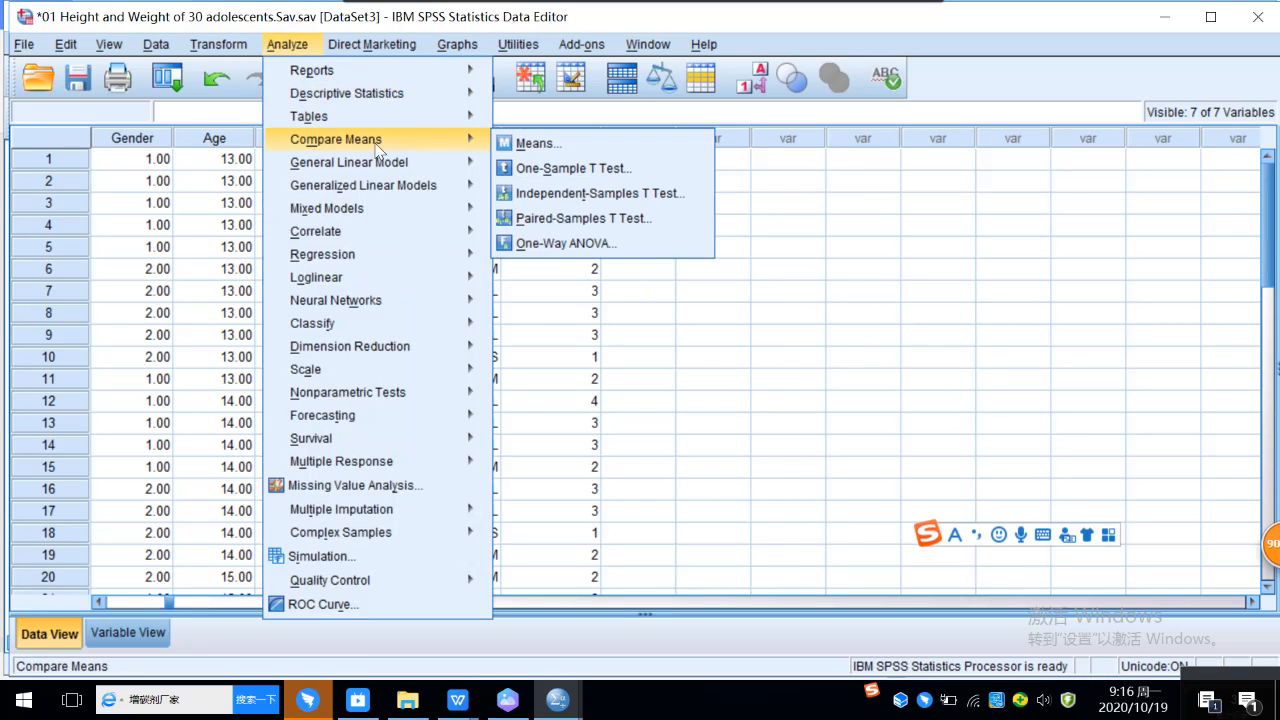
left_click(592, 167)
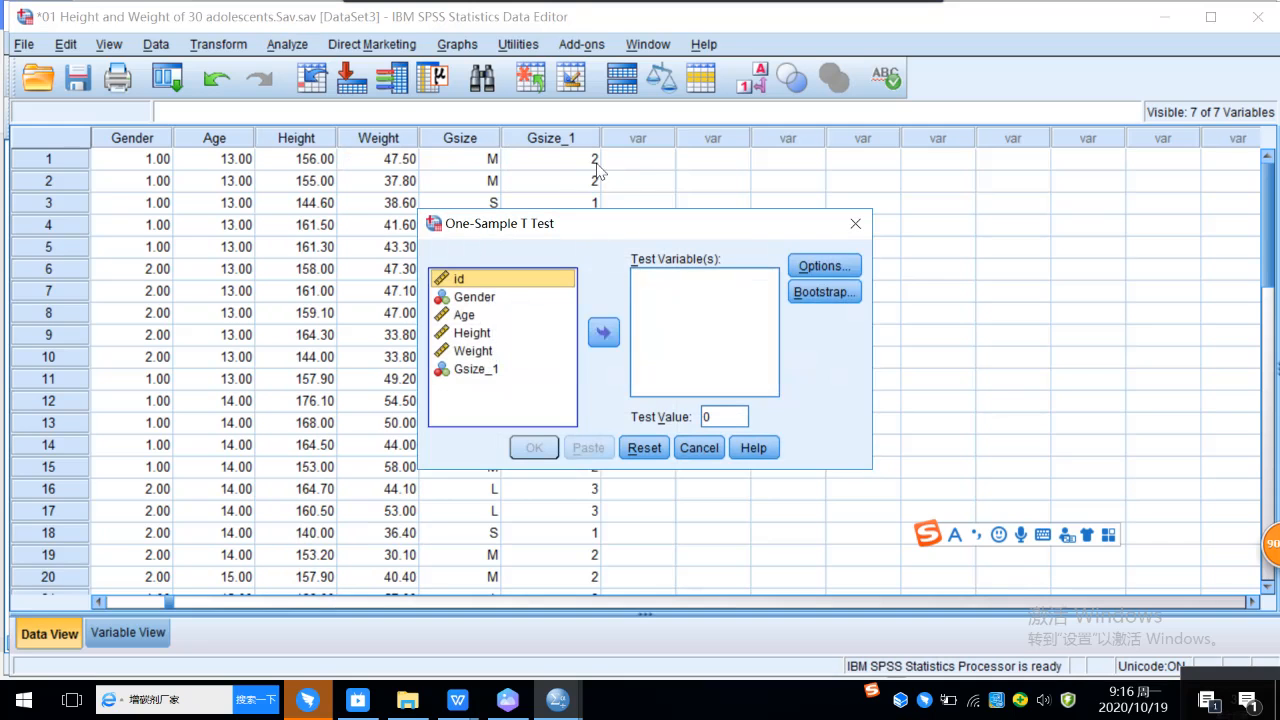
left_click(482, 333)
left_click(604, 333)
double_click(706, 414)
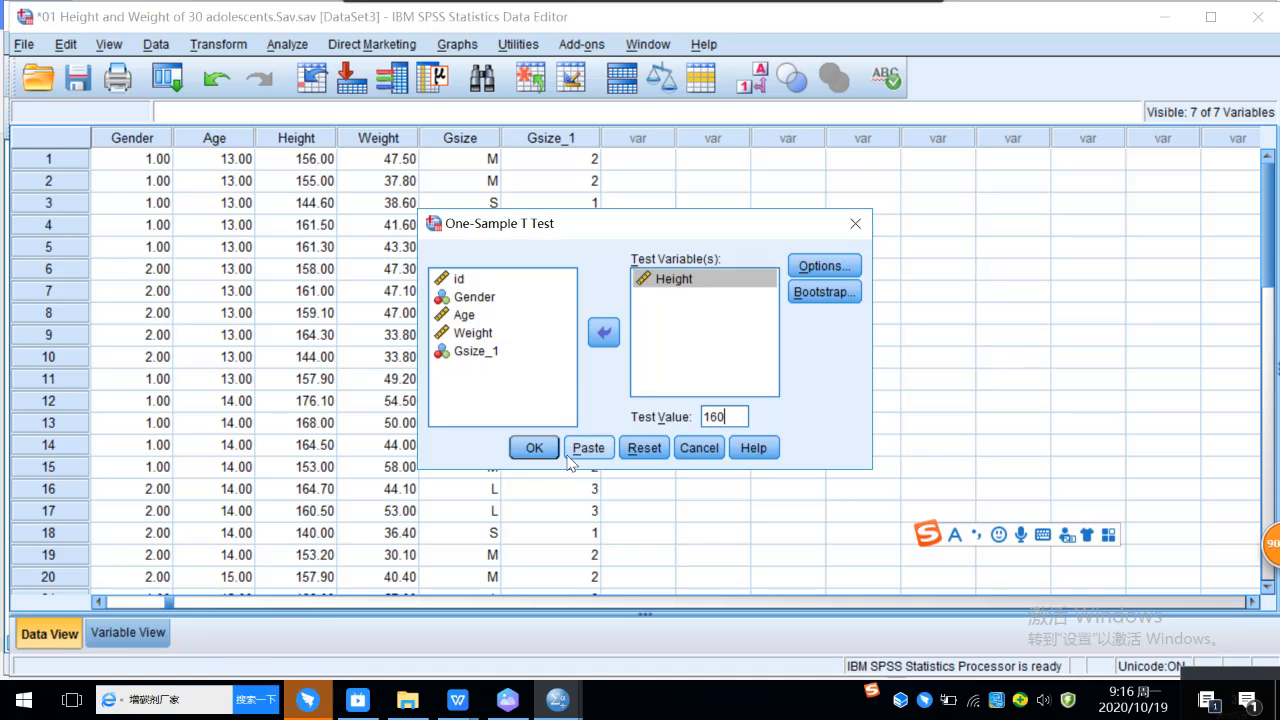
left_click(534, 448)
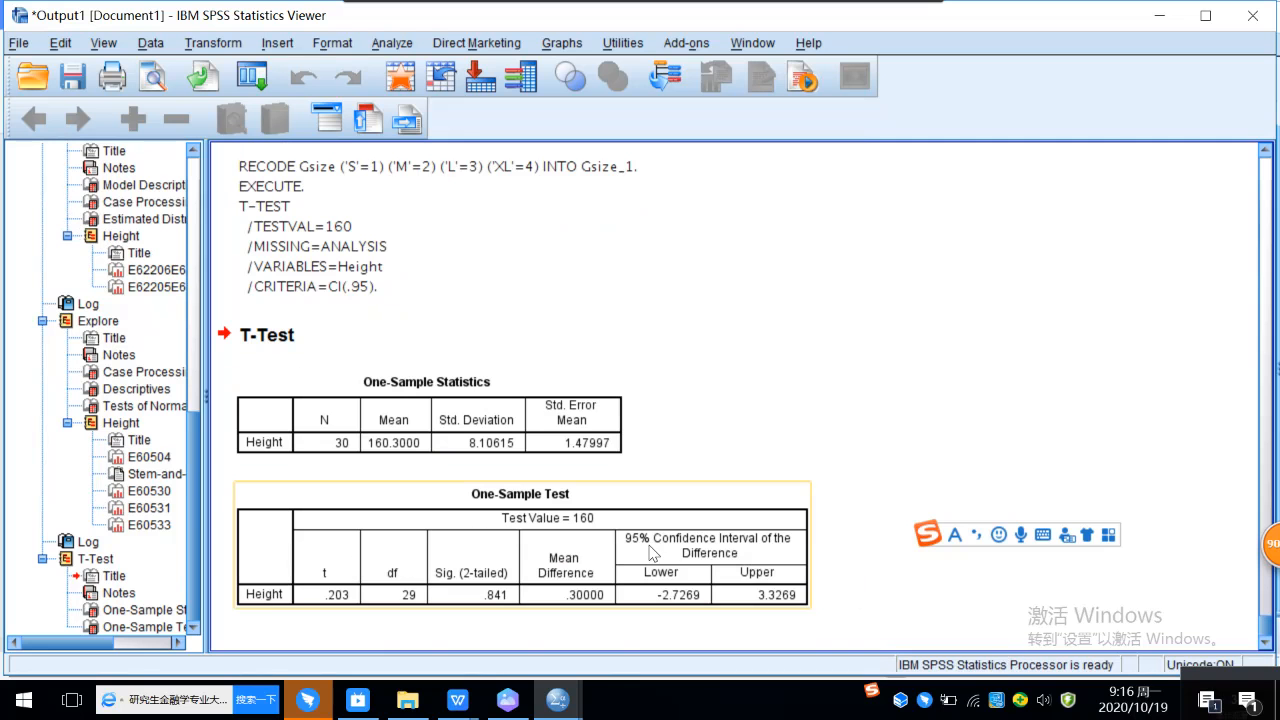
mouse_move(455, 707)
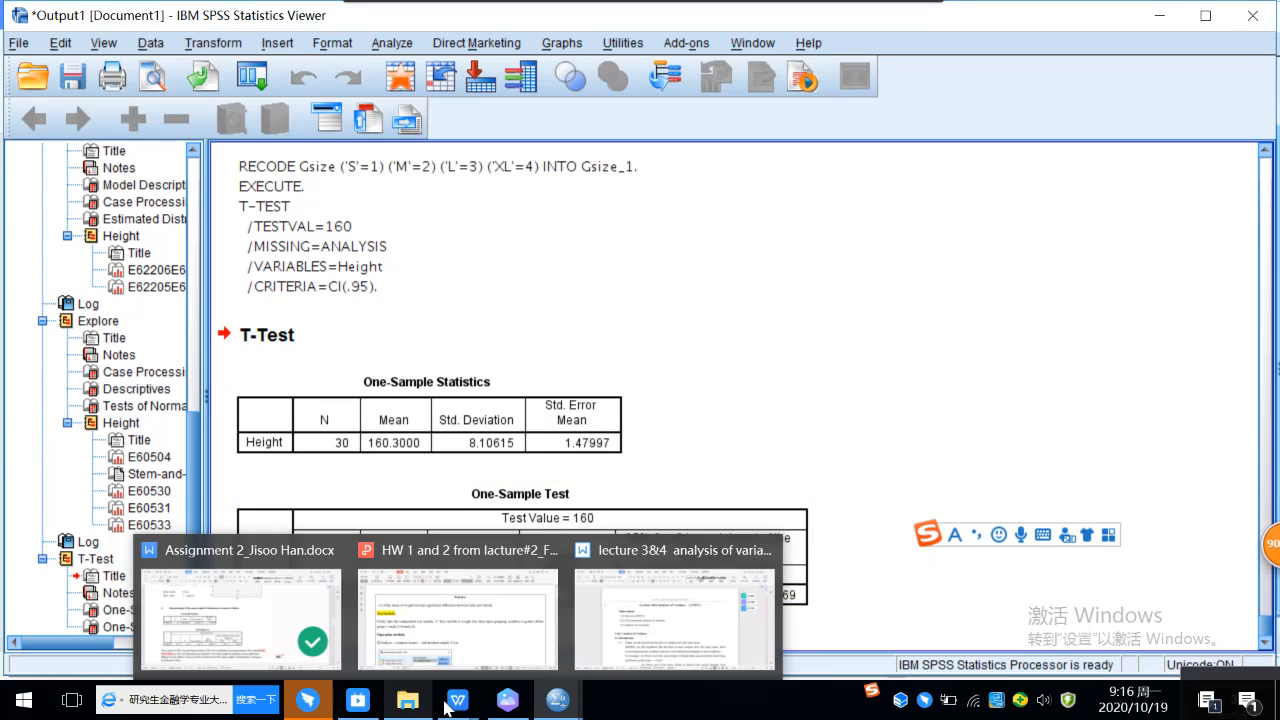
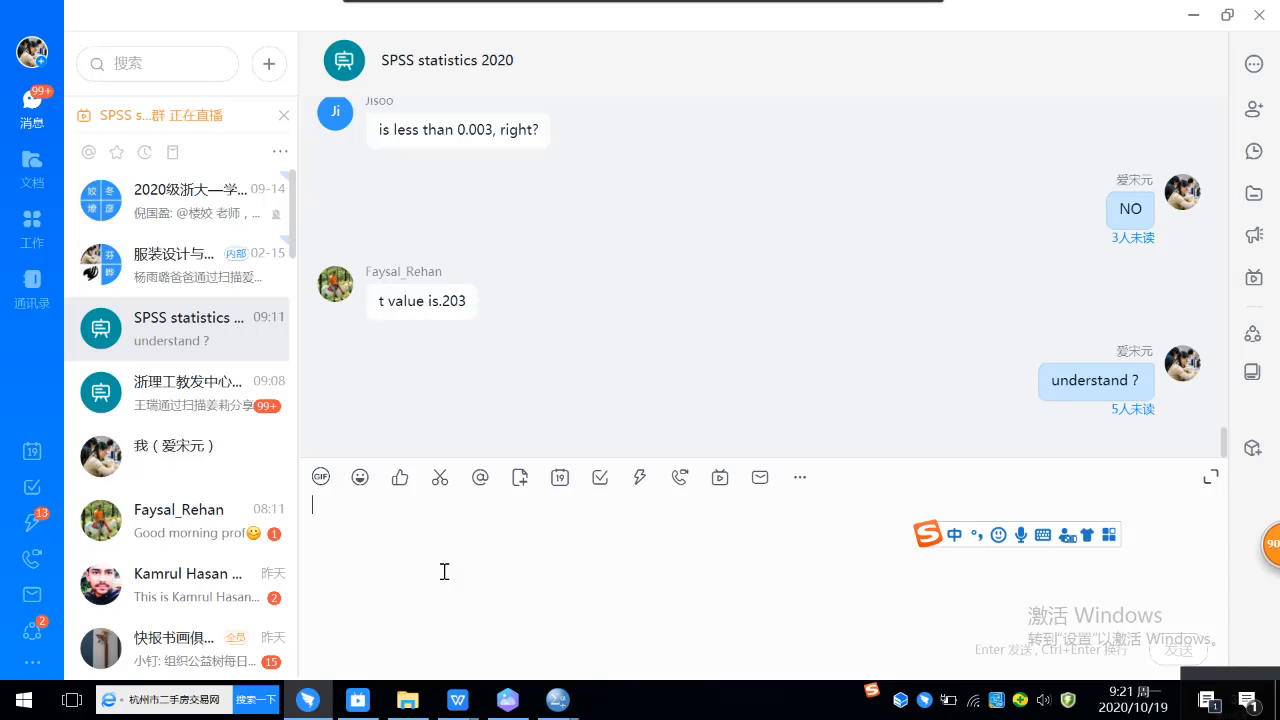
Step: Send the message "please tell me everyone" to the SPSS statistics 2020 group chat
type("please ")
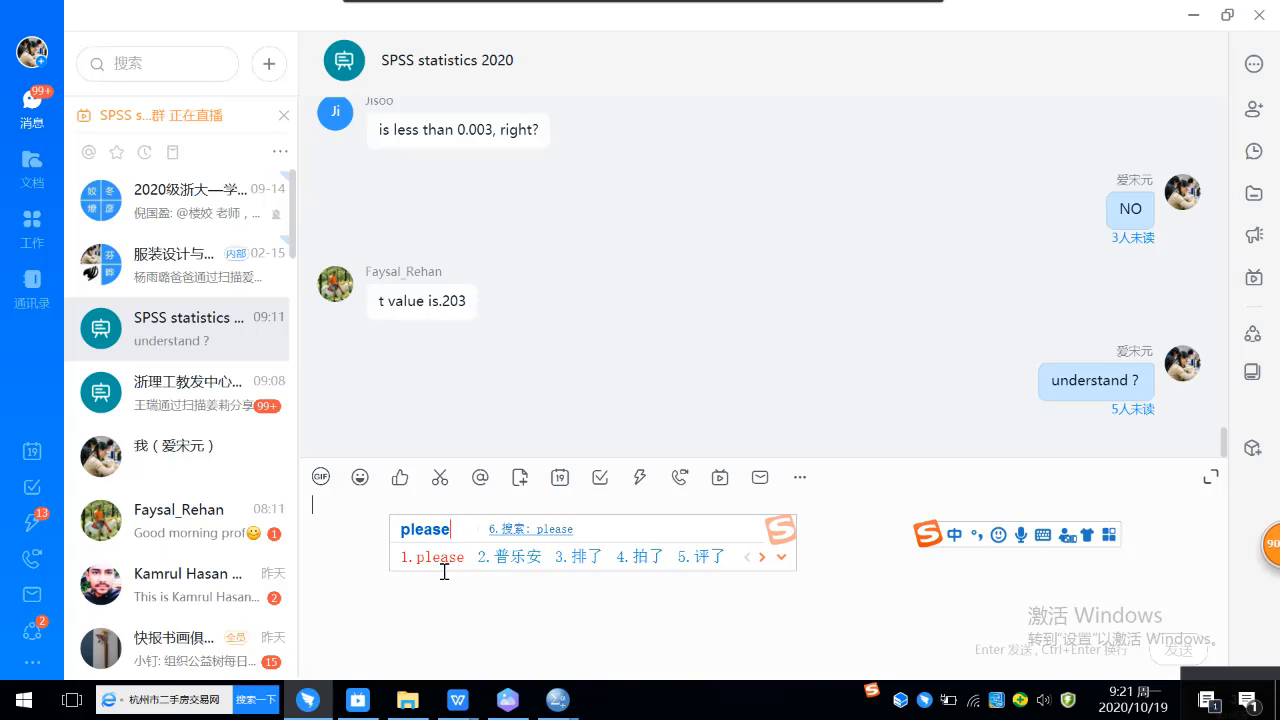
type("tell ")
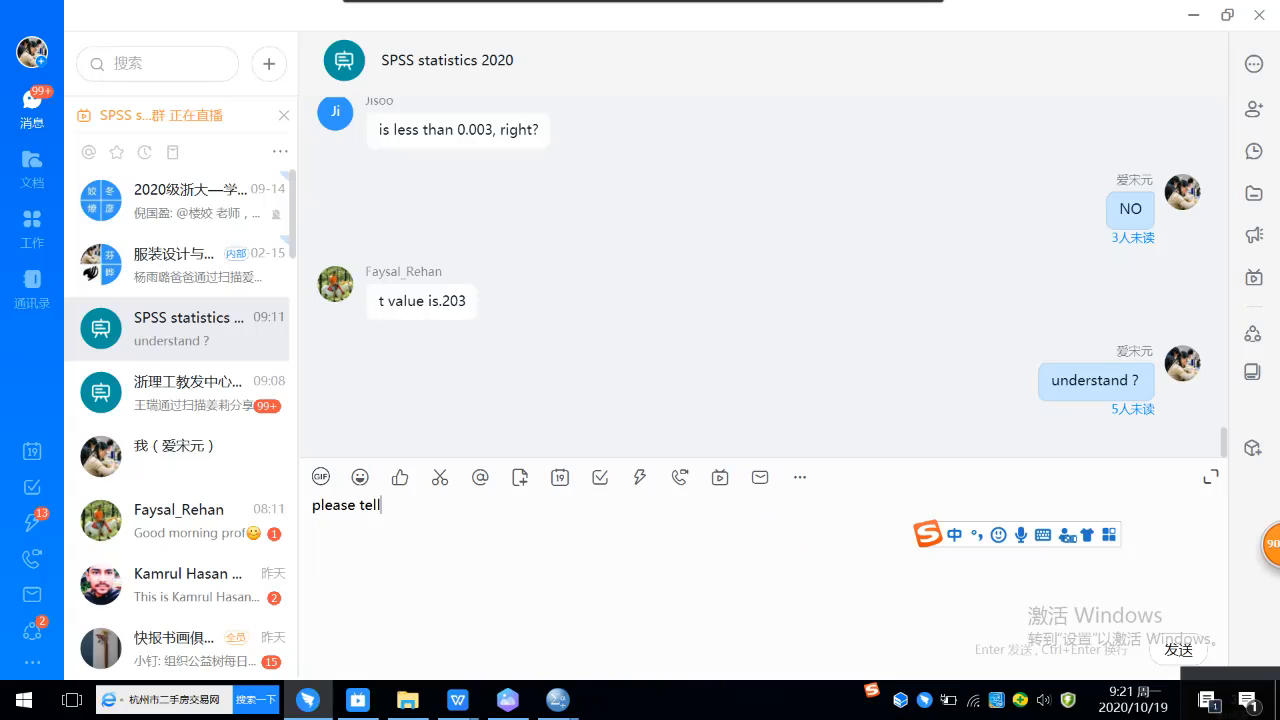
type("meevery")
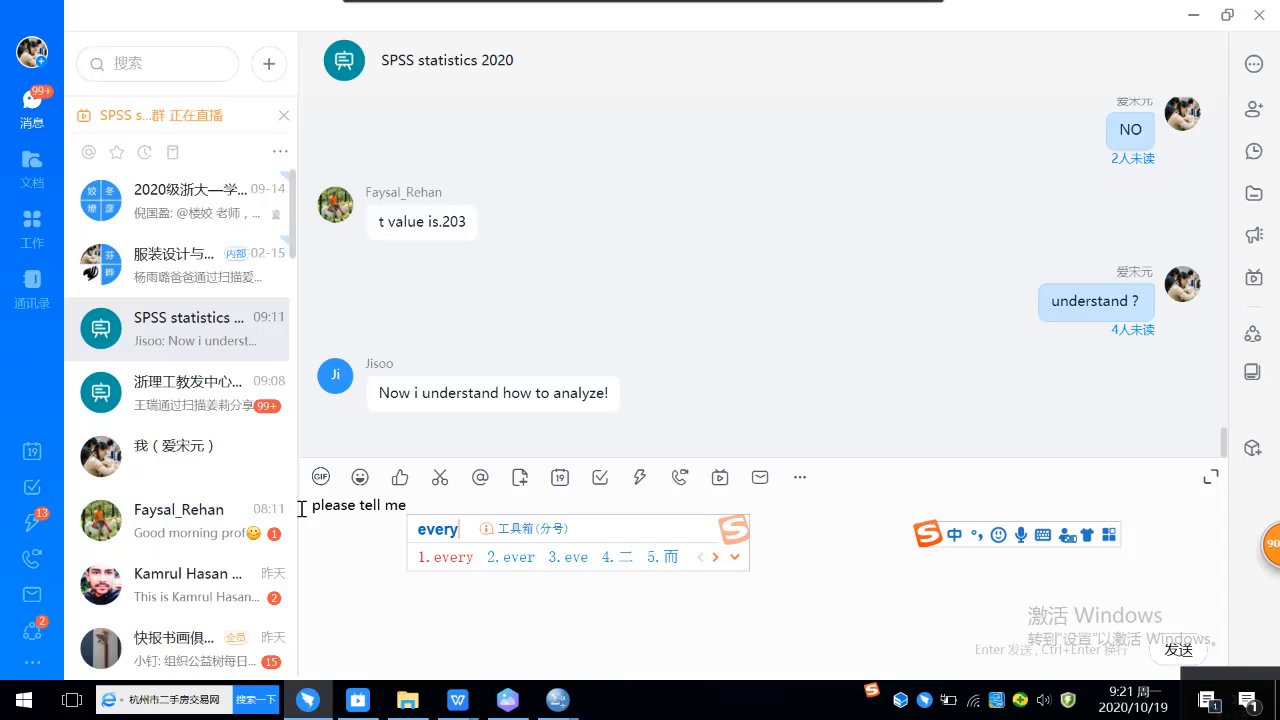
type("one")
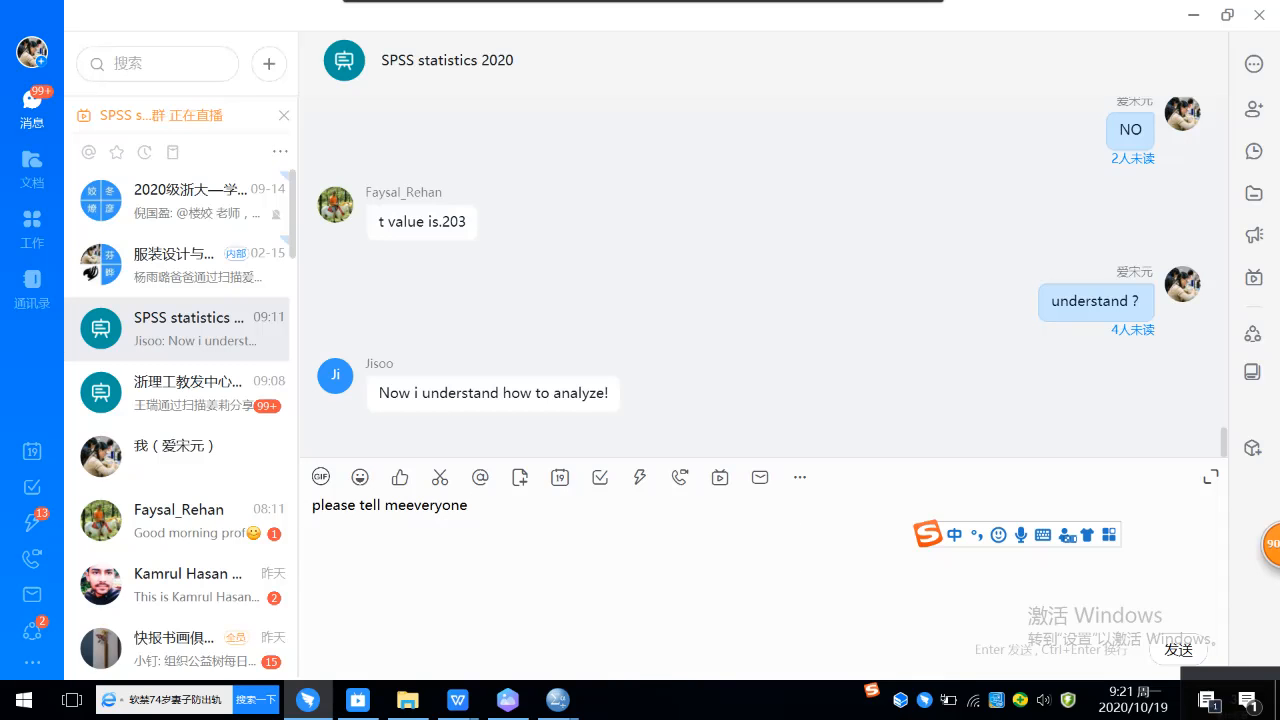
left_click(403, 505)
type("v")
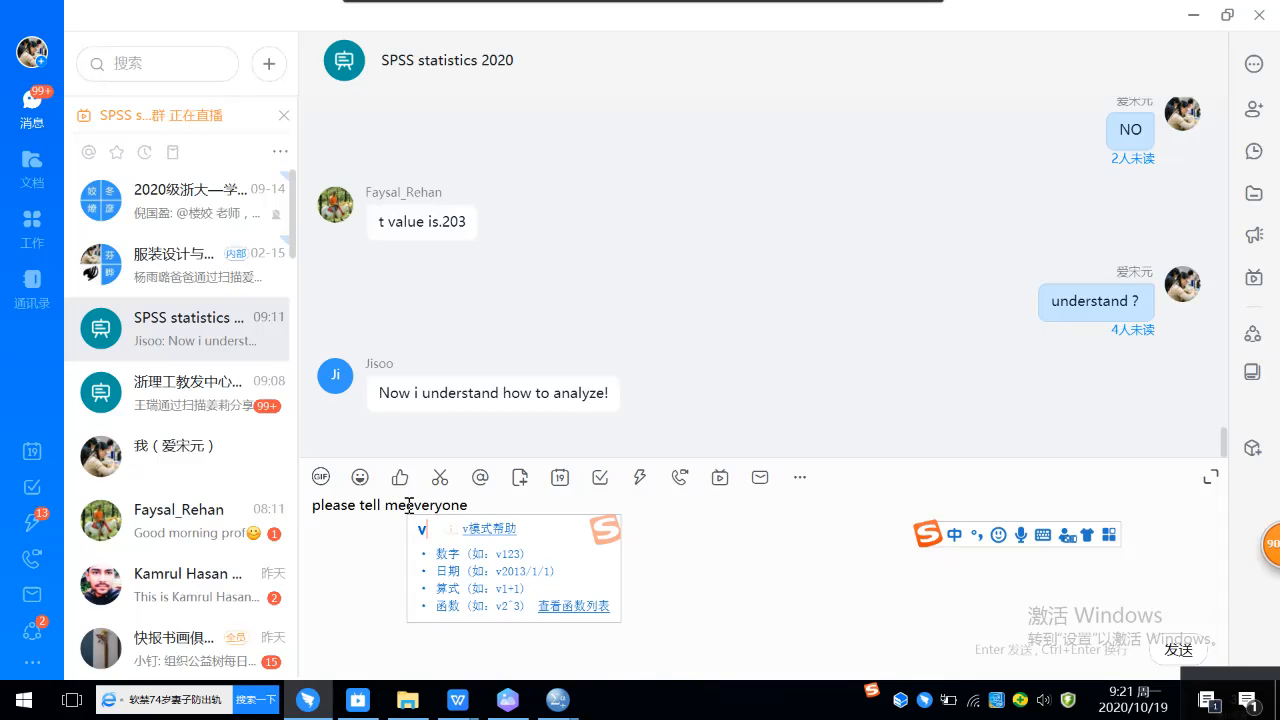
key("BackSpace")
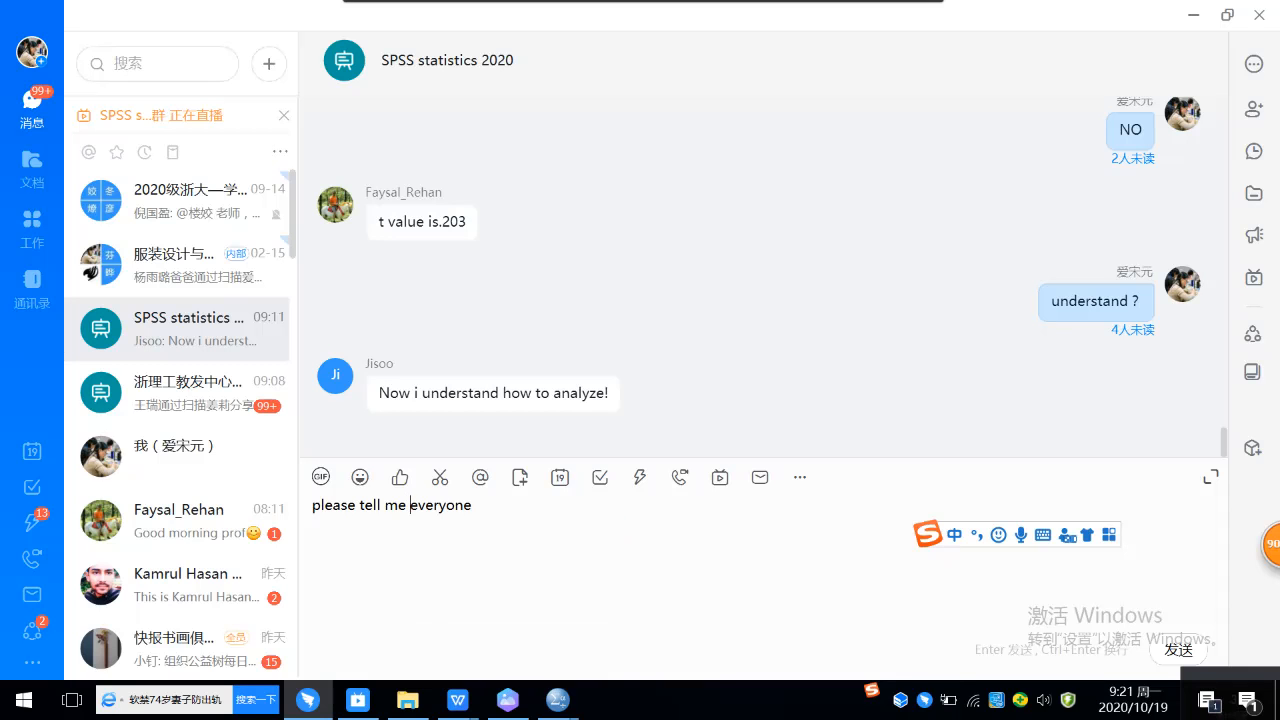
left_click(1179, 650)
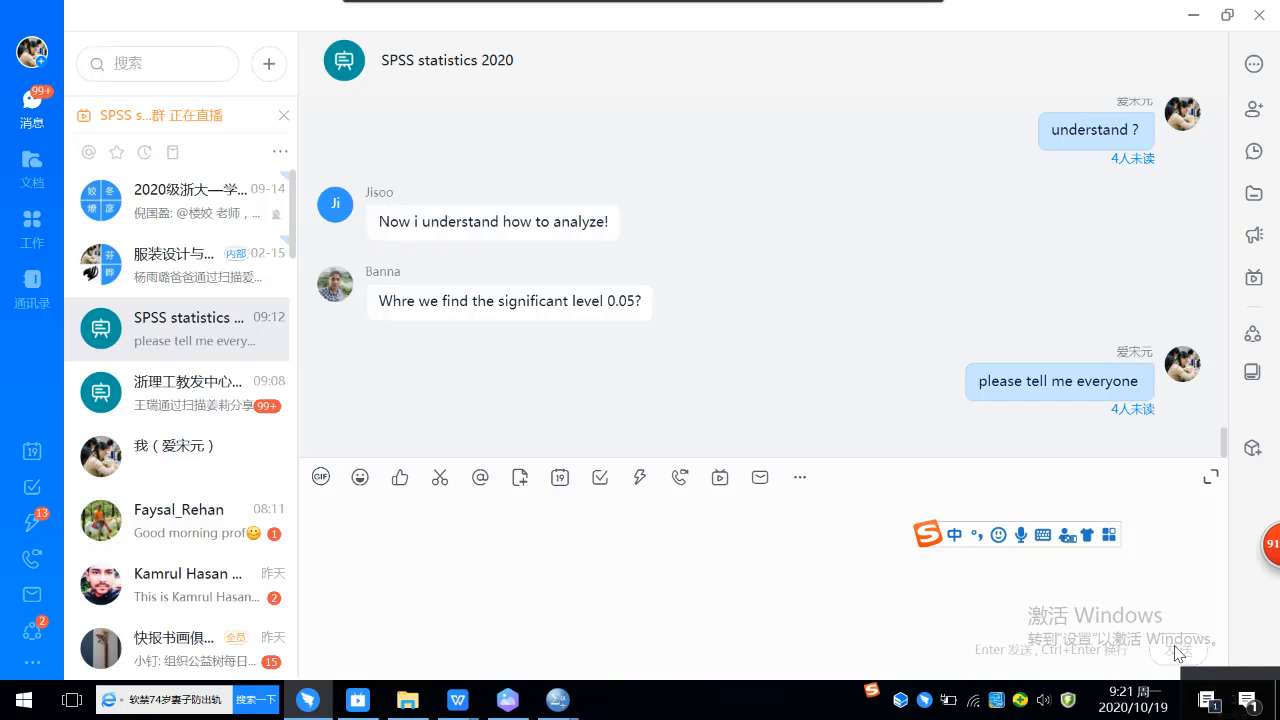
Step: Answer the student's question about the 0.05 significance level with the message "default"
mouse_move(601, 310)
type("default")
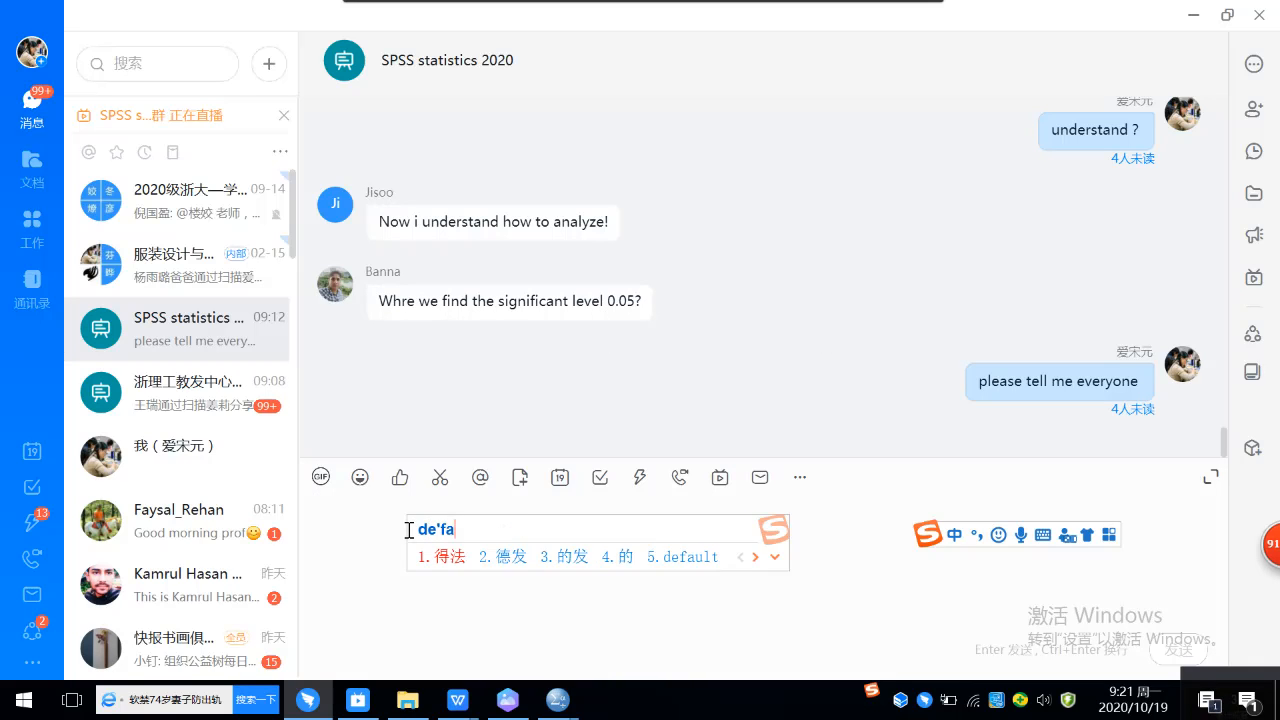
key("Return")
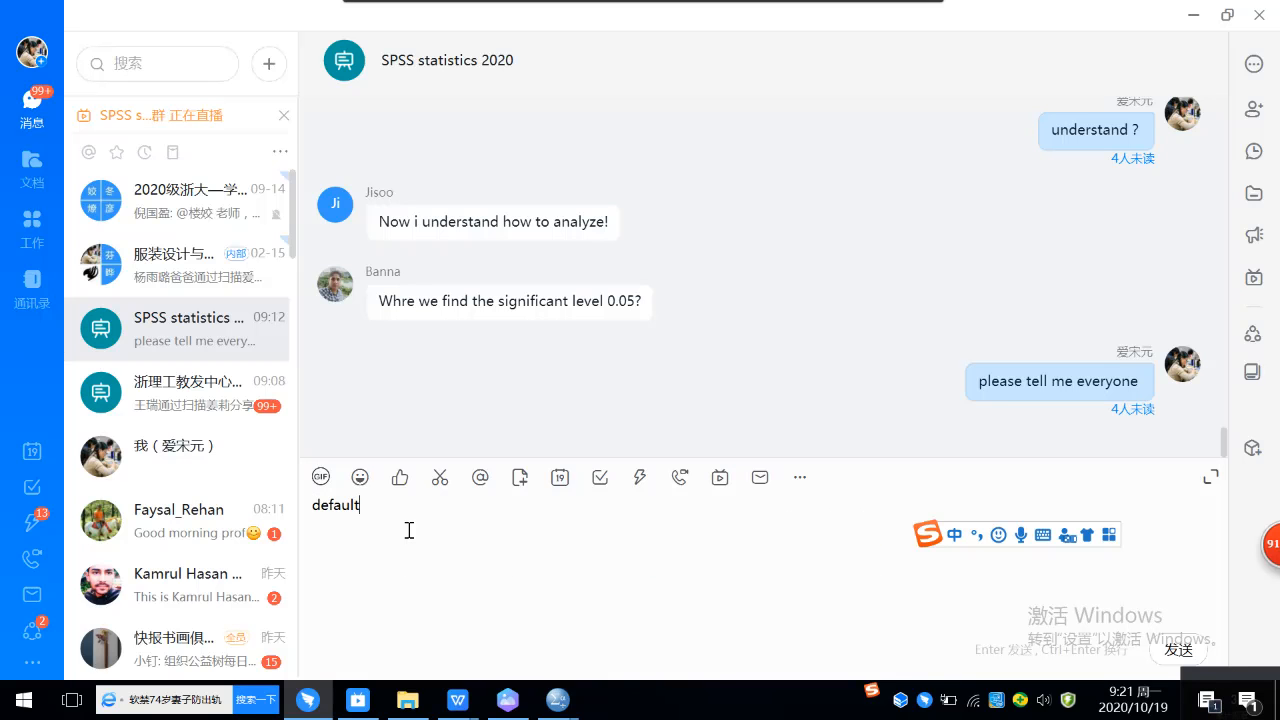
key("Return")
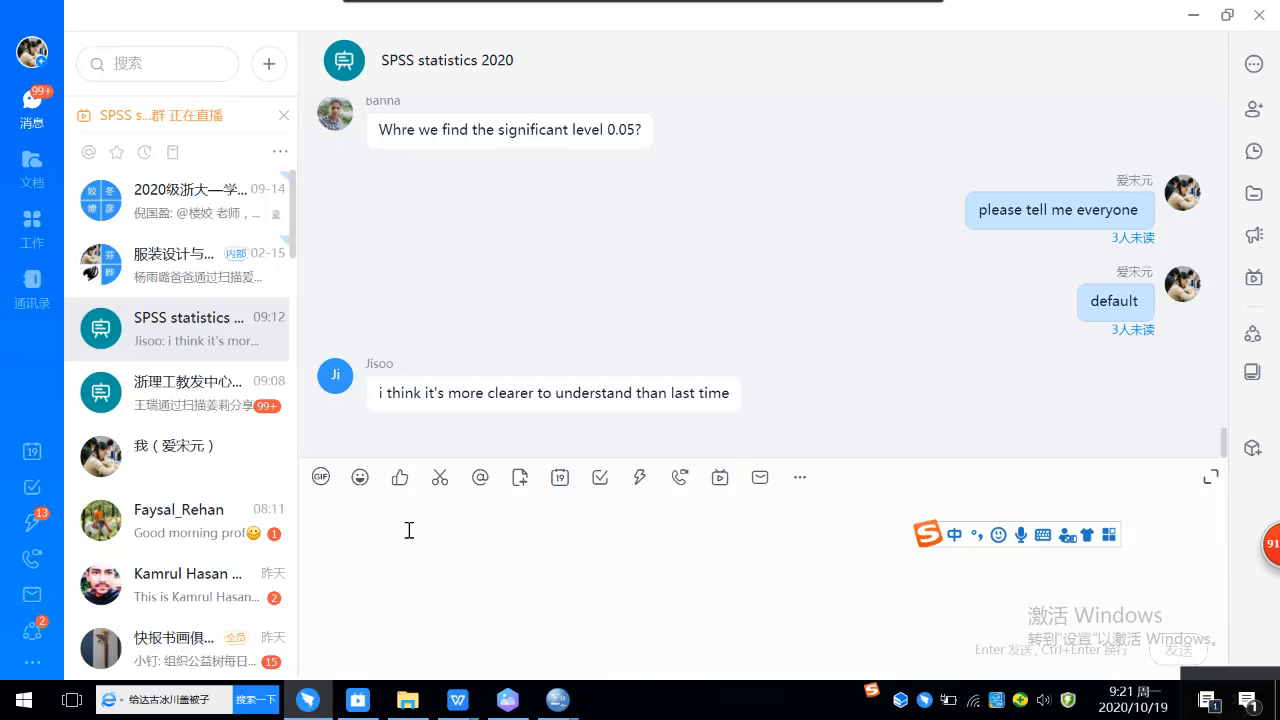
Step: Reply "good" to the student's comment that the lesson is clearer than last time
type("good")
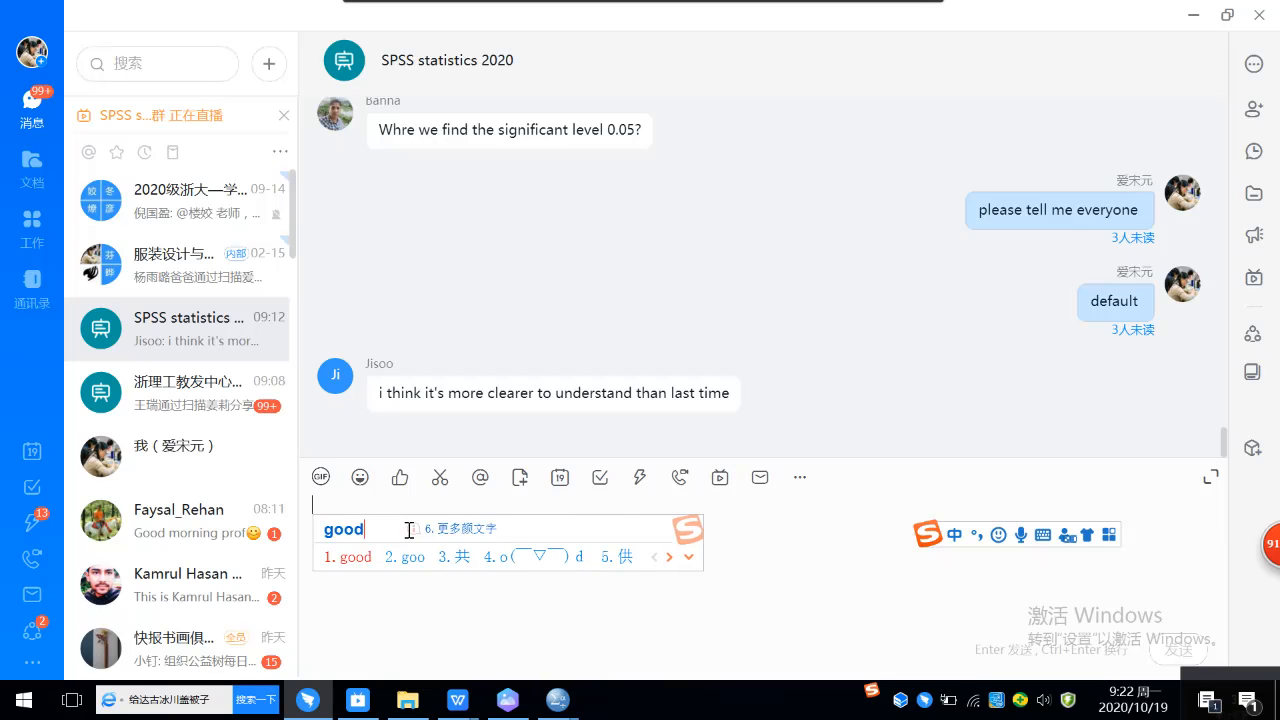
key("space")
key("Return")
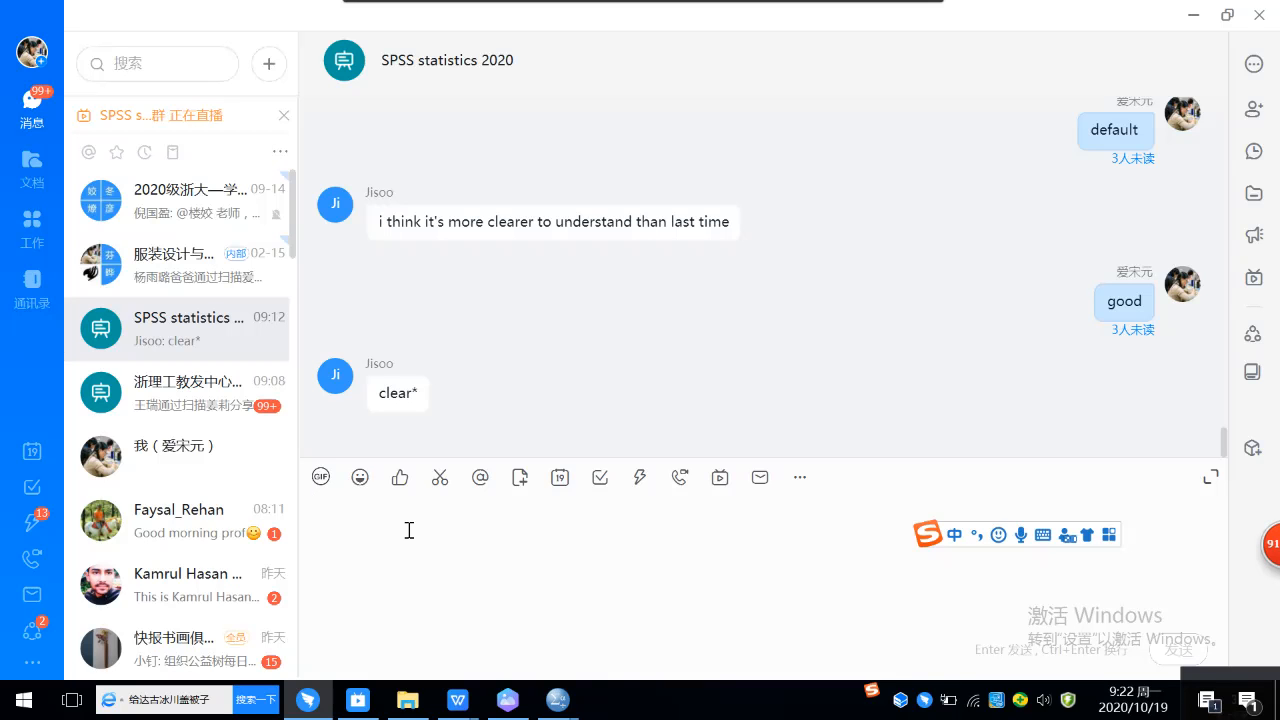
Step: Write "you need to practice。 and you did." as the start of a new group message
type("you")
key("Return")
type("need")
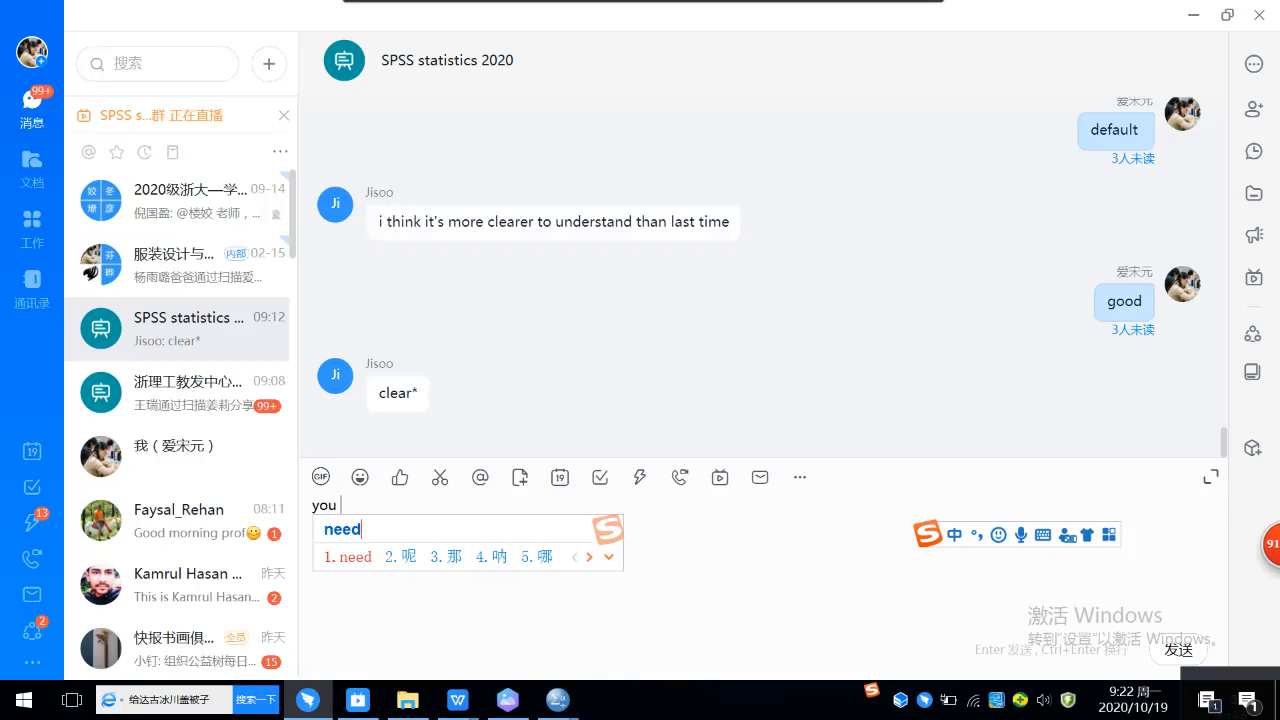
key("Return")
type("to")
key("Return")
type("practi")
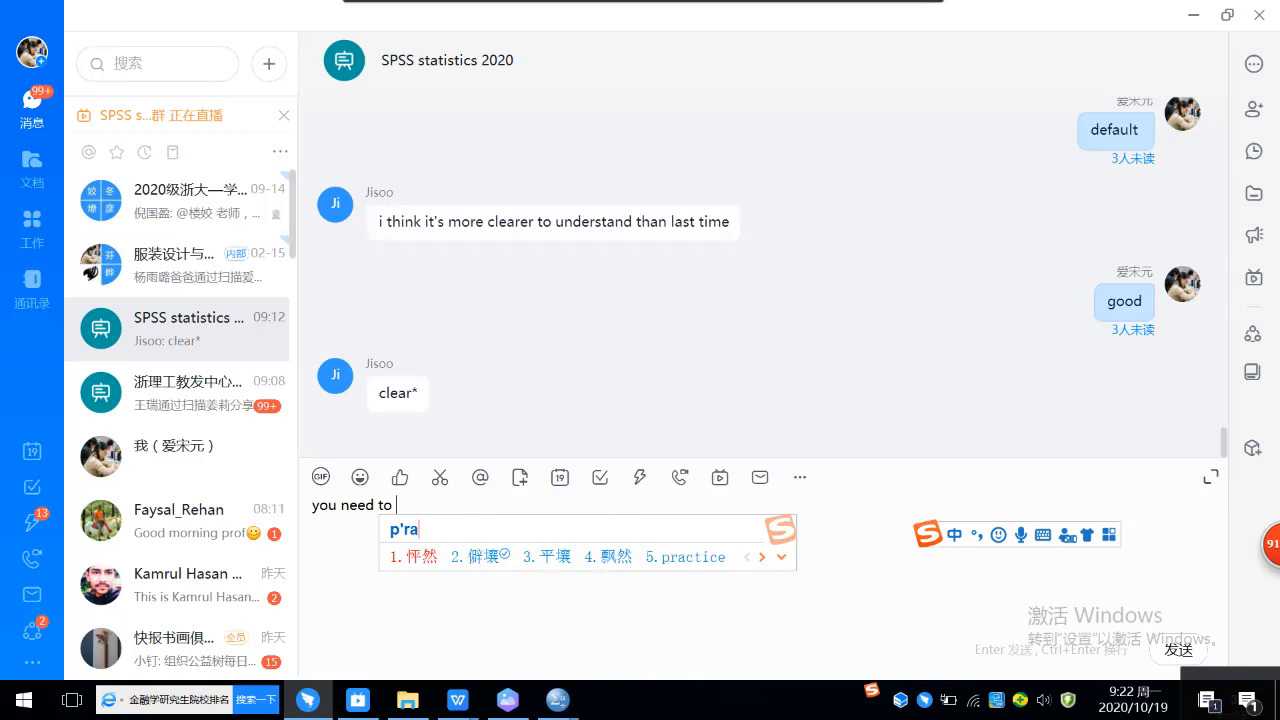
key("space")
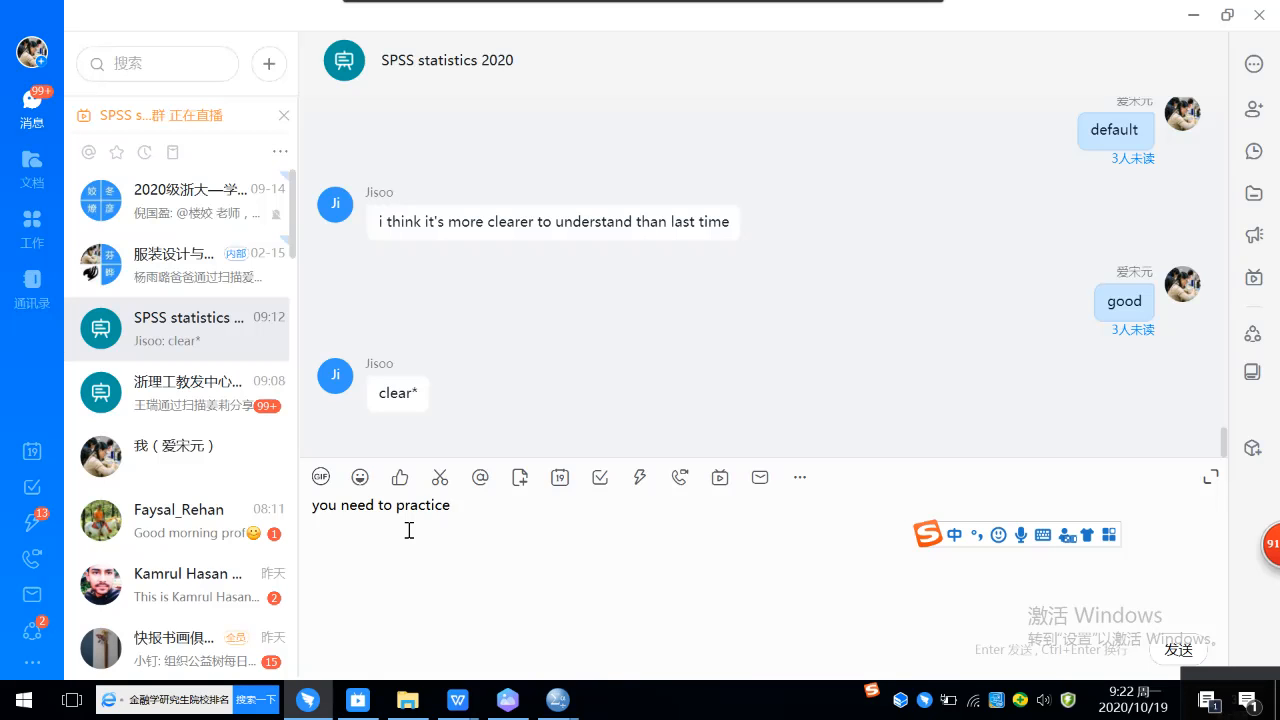
type(".and")
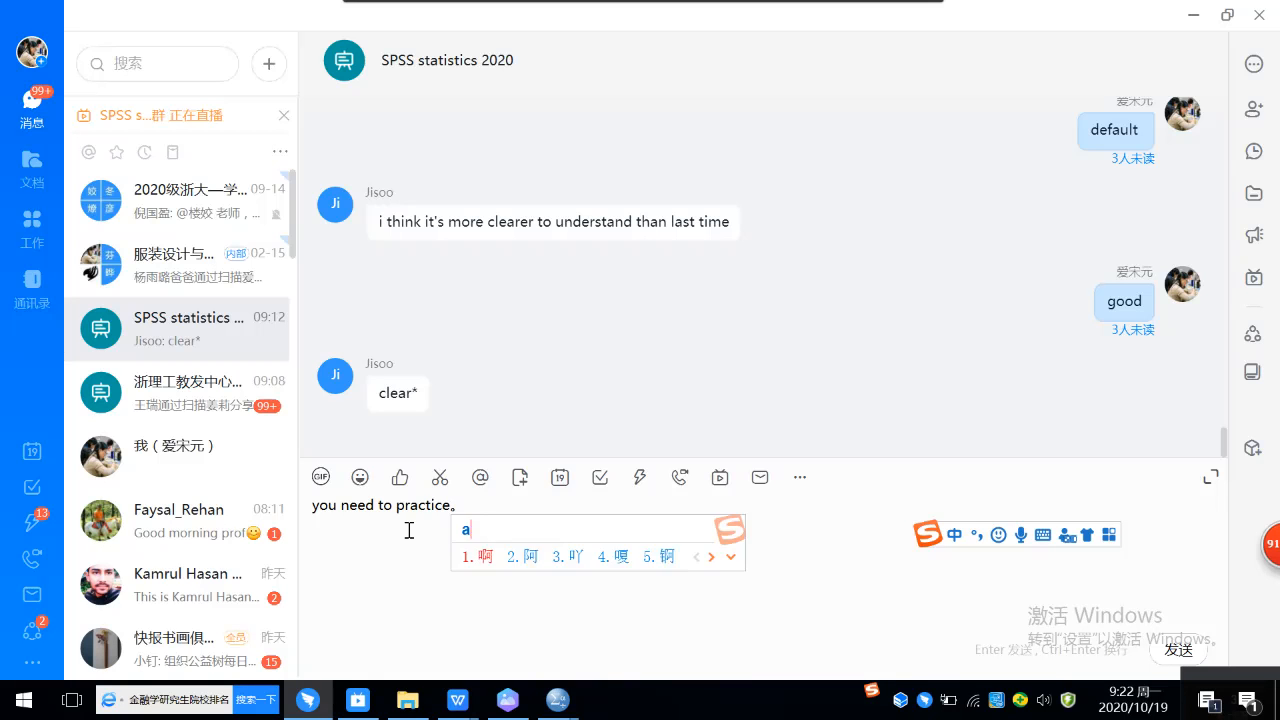
key("space")
type("you")
key("space")
type("did")
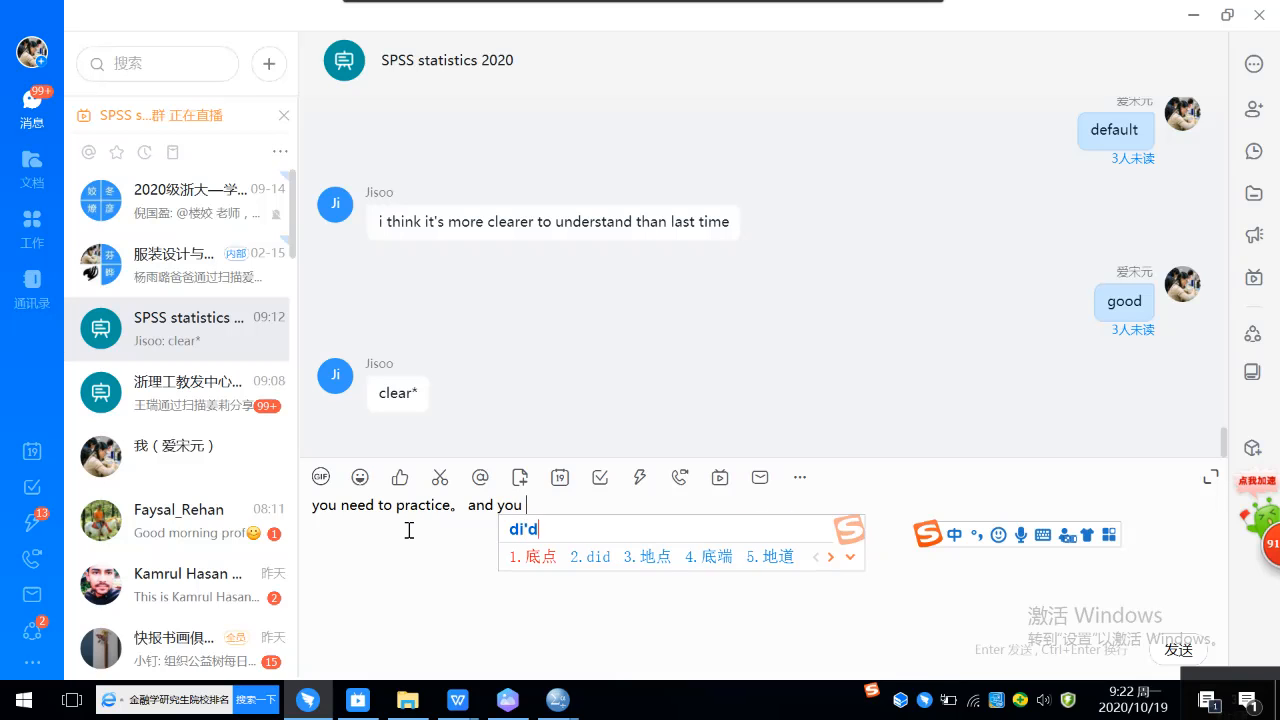
key("space")
key("shift")
type(".")
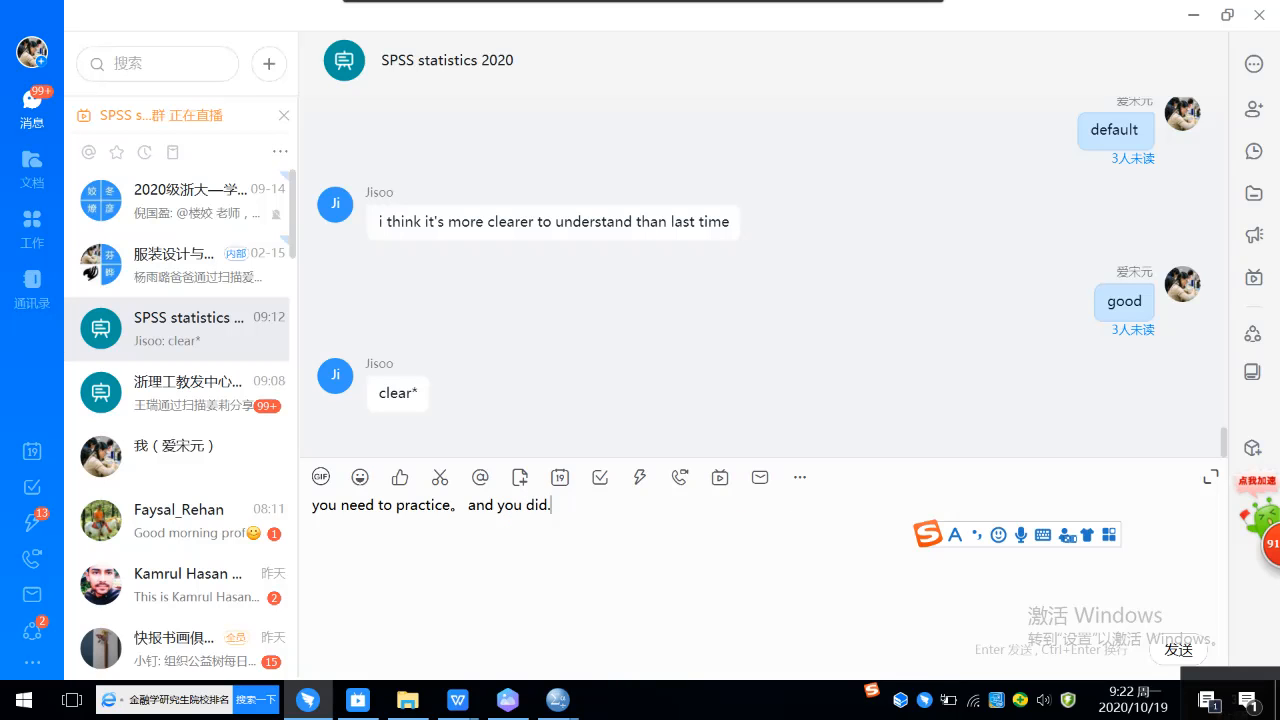
Step: Complete the message with "It will be very helpful to understand" and send it to the group
key("shift")
type("It")
key("Return")
type("wil")
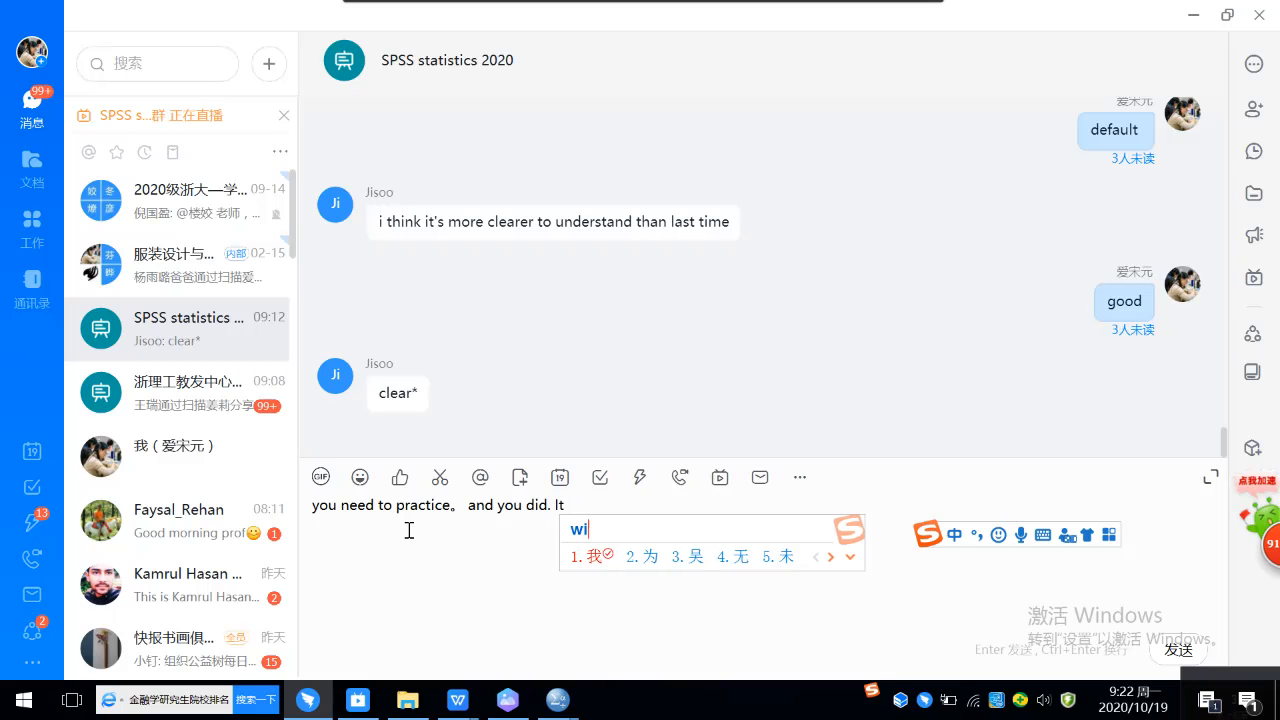
key("Escape")
type("will")
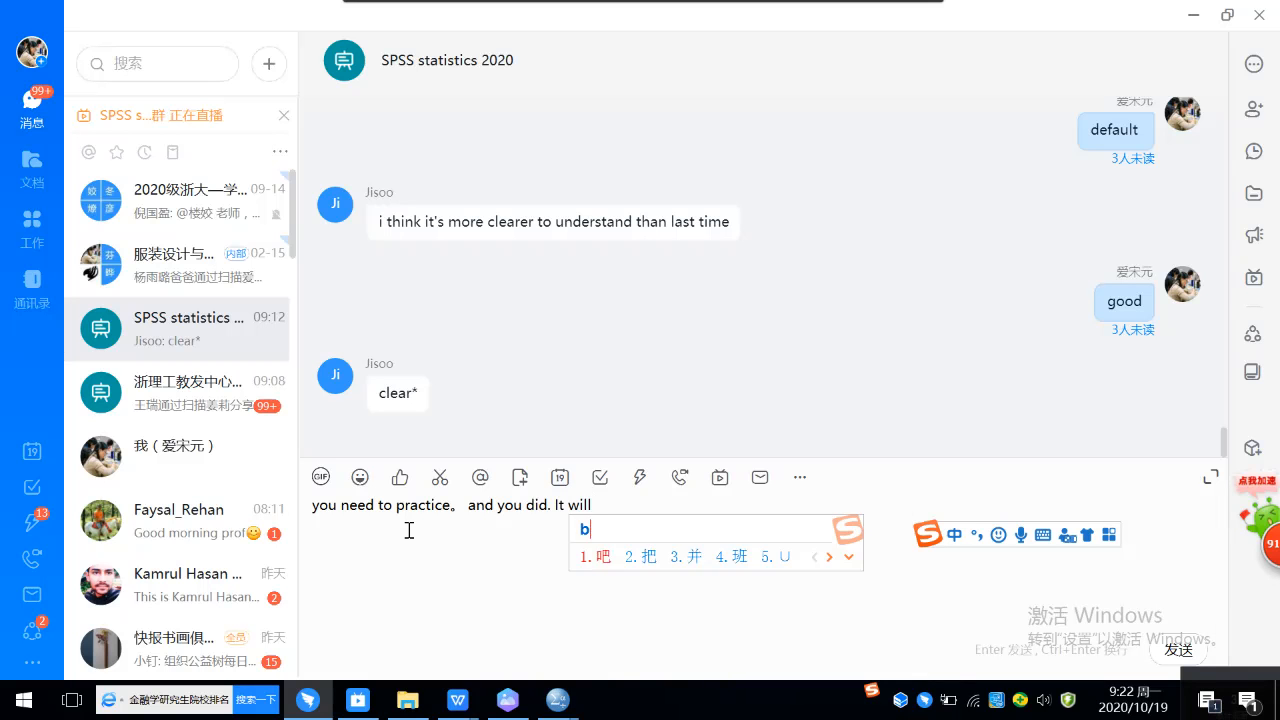
type(" be very")
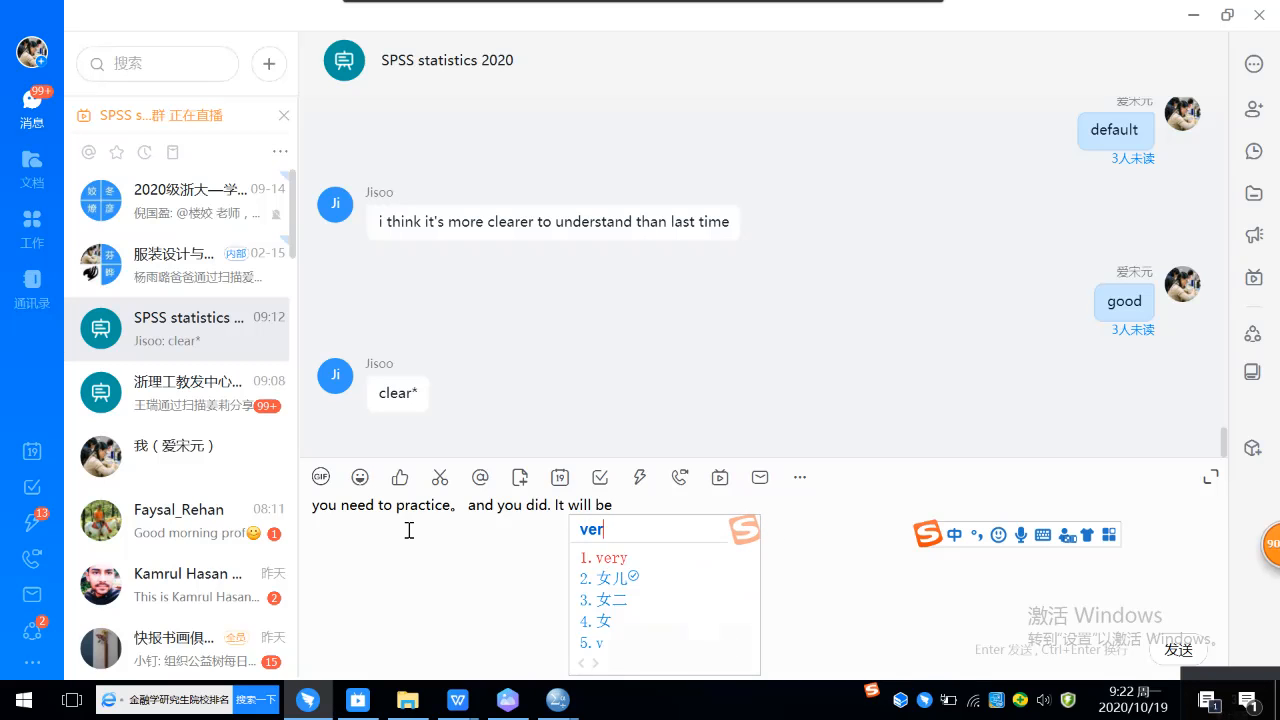
key("Return")
type("helpf")
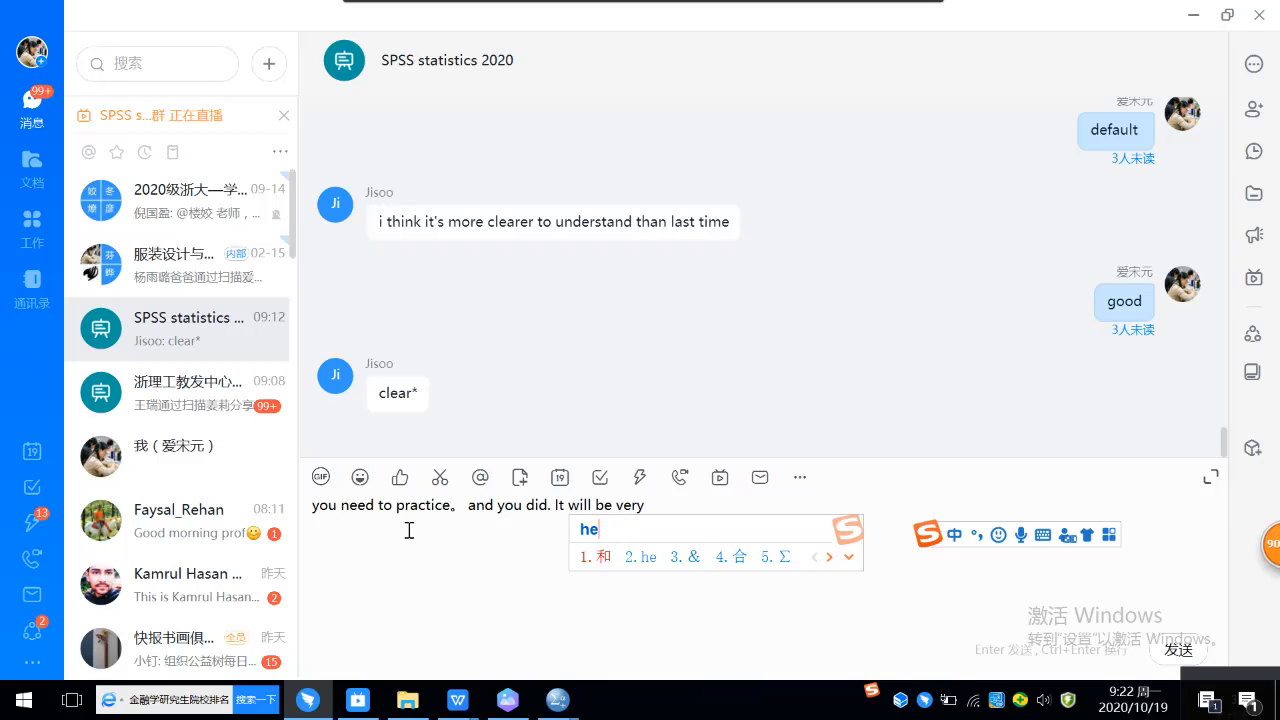
type("ul")
key("Return")
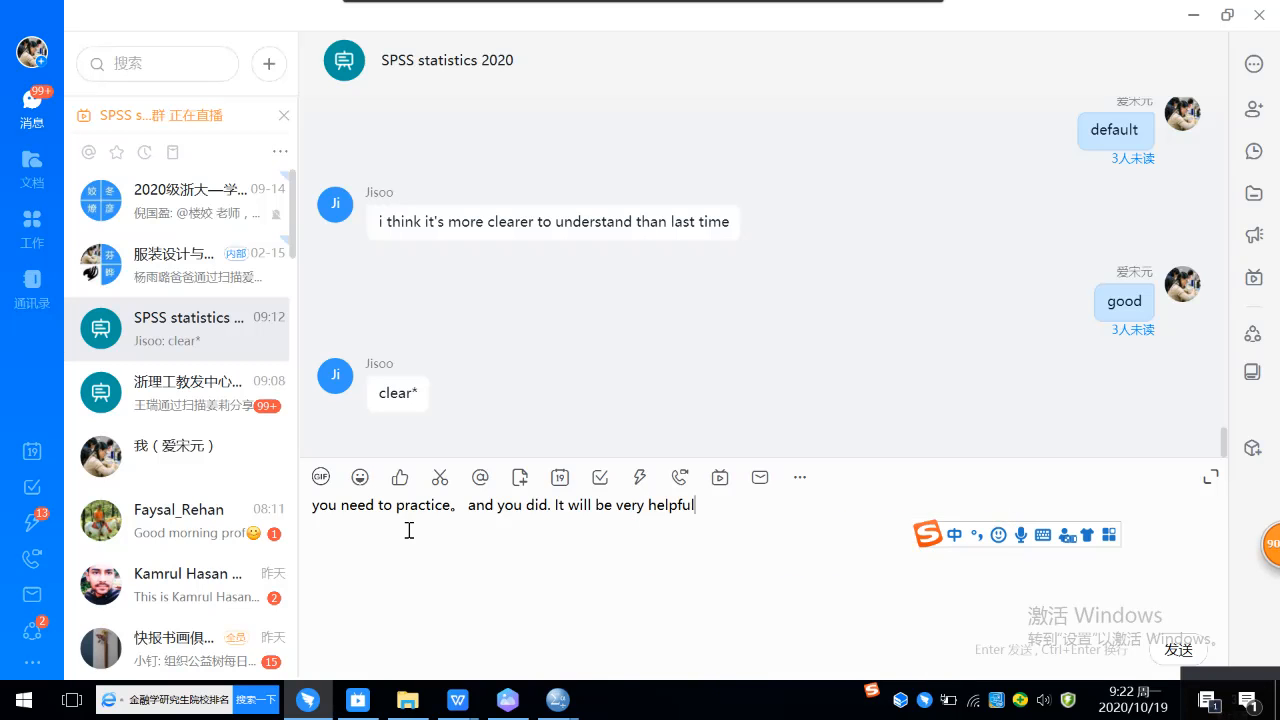
type("to")
key("Return")
type("under")
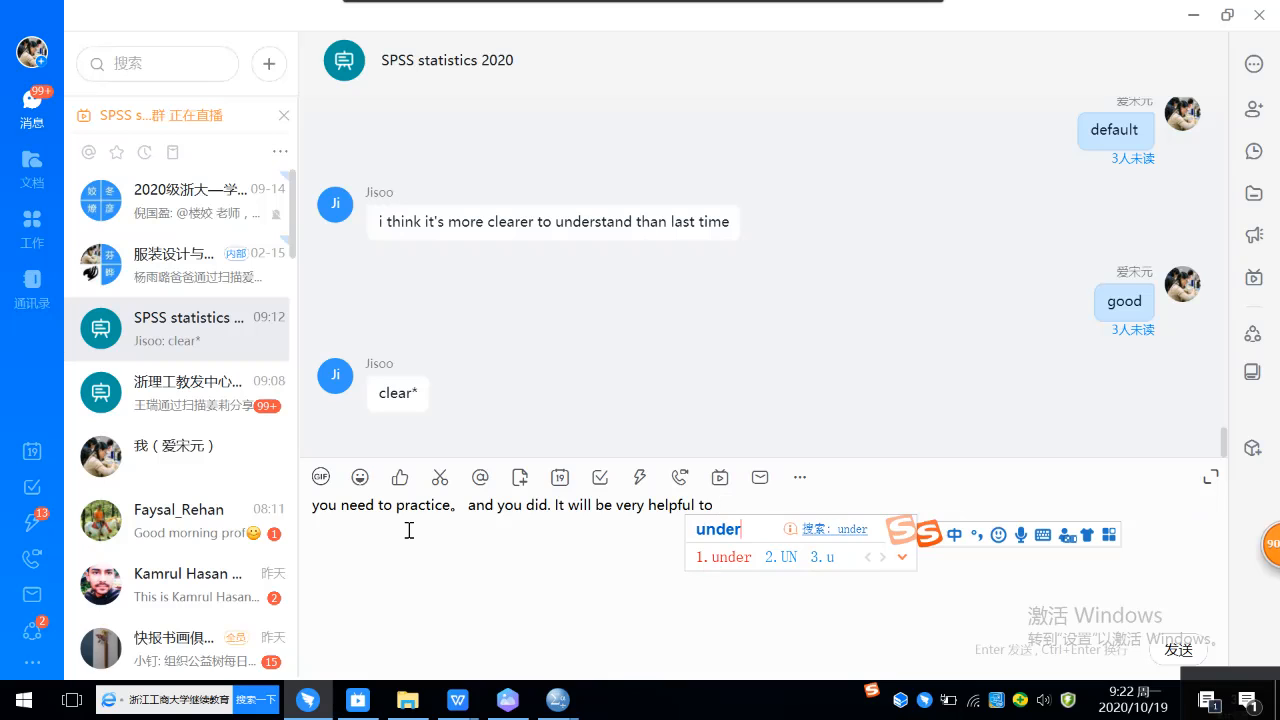
type("stand")
key("Return")
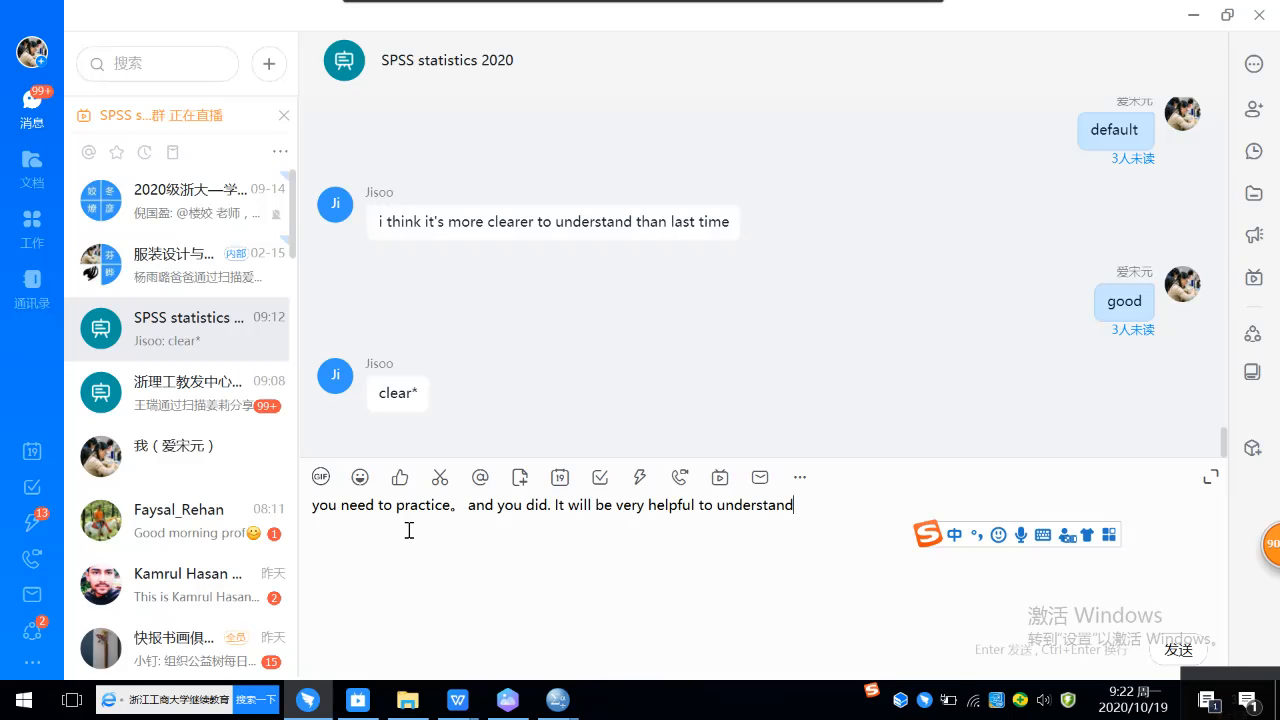
key("Return")
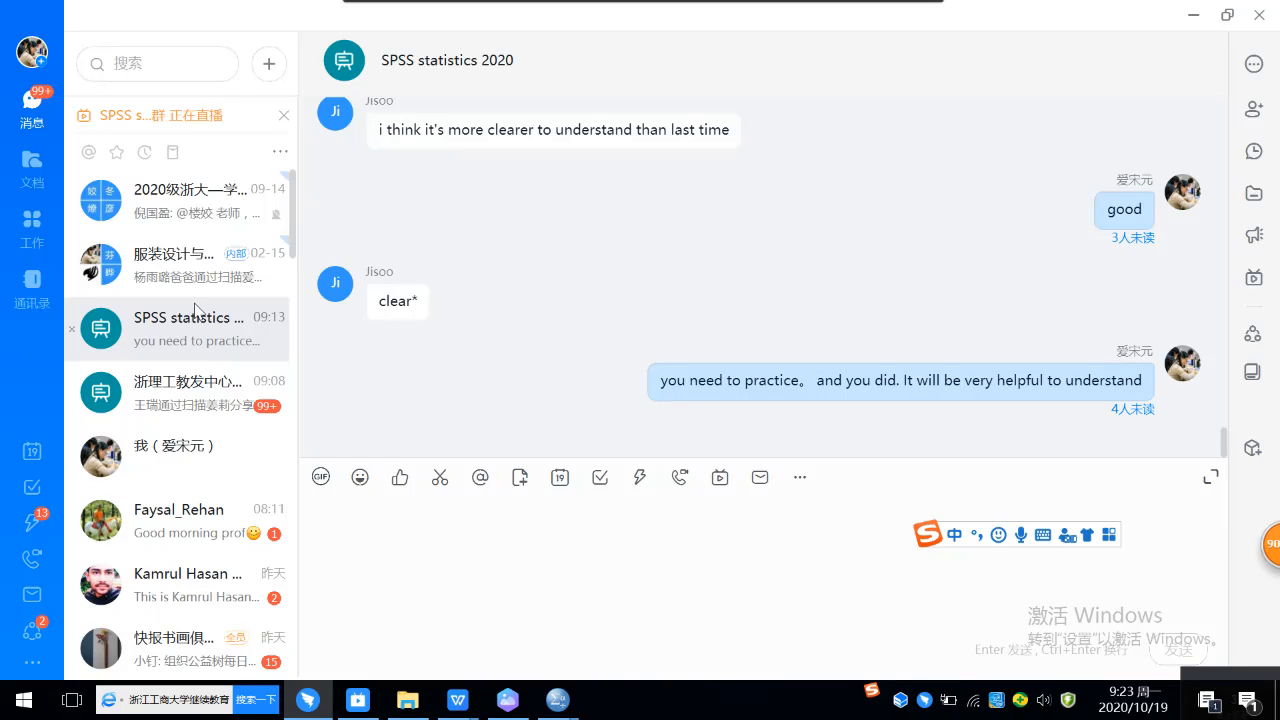
Step: Ask the rest of the group "how about others ?" in the chat
type("how")
key("space")
type("about")
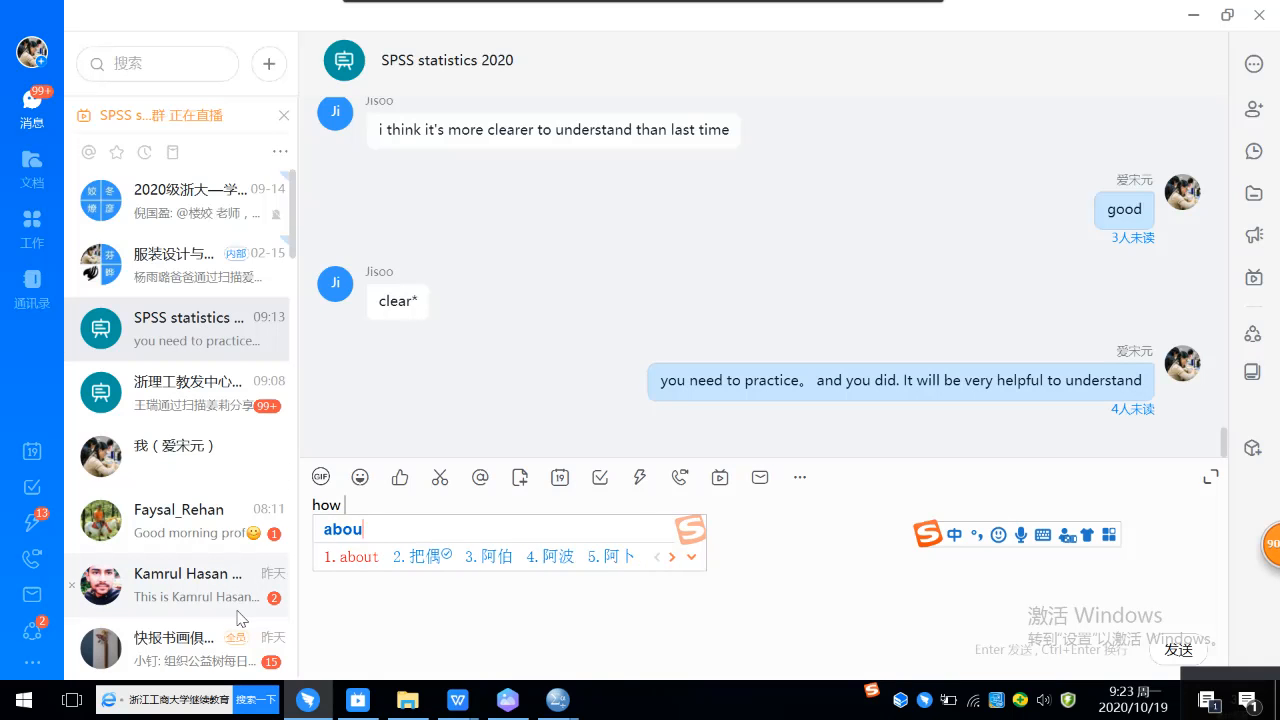
key("space")
type("others")
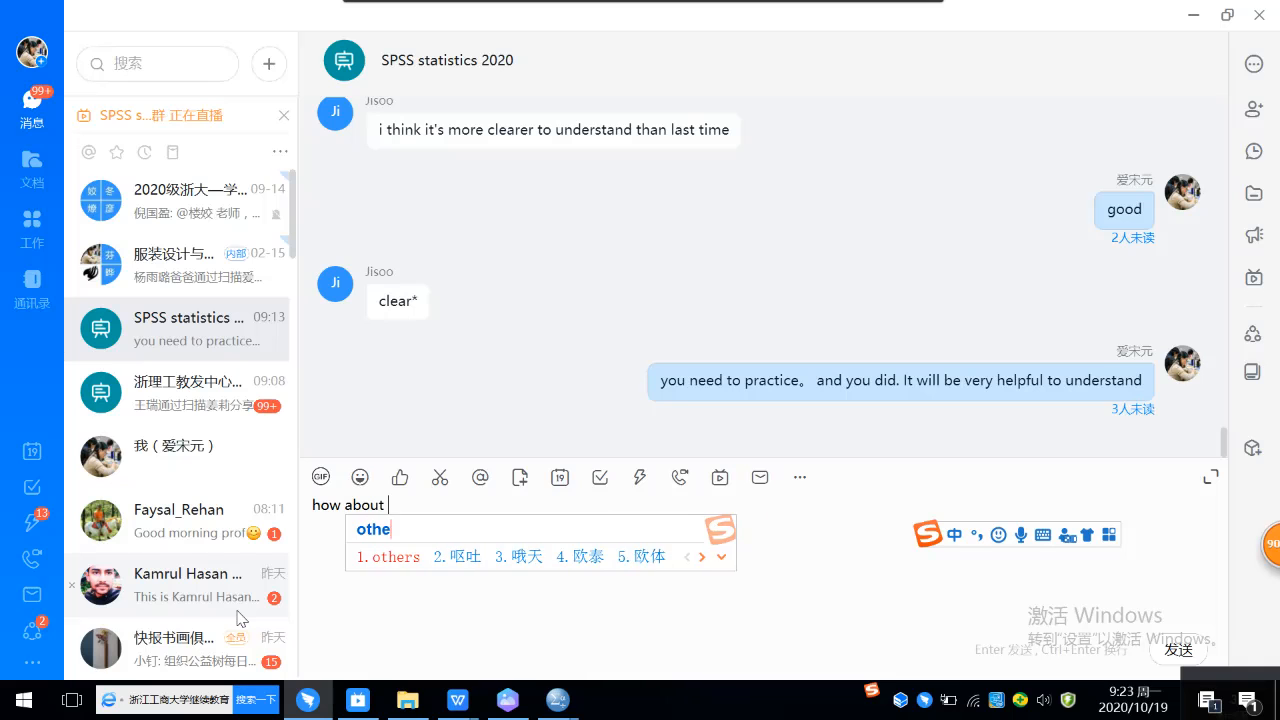
key("space")
type("?")
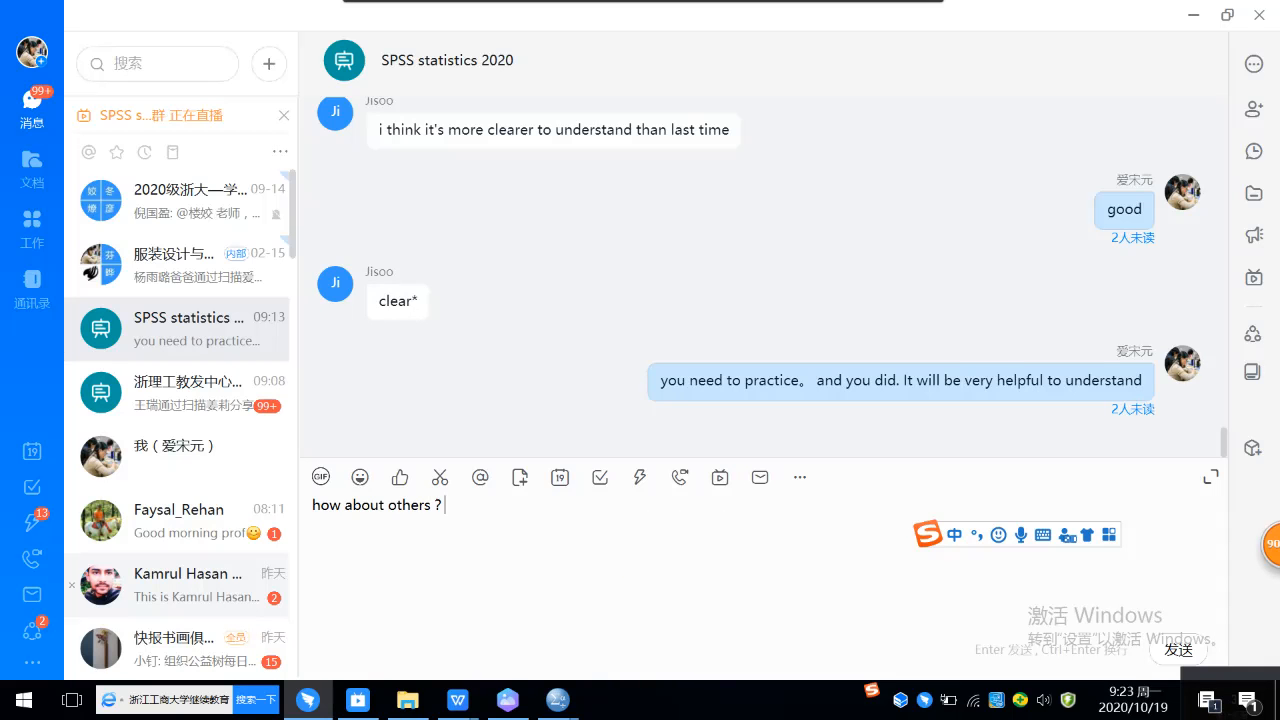
key("Return")
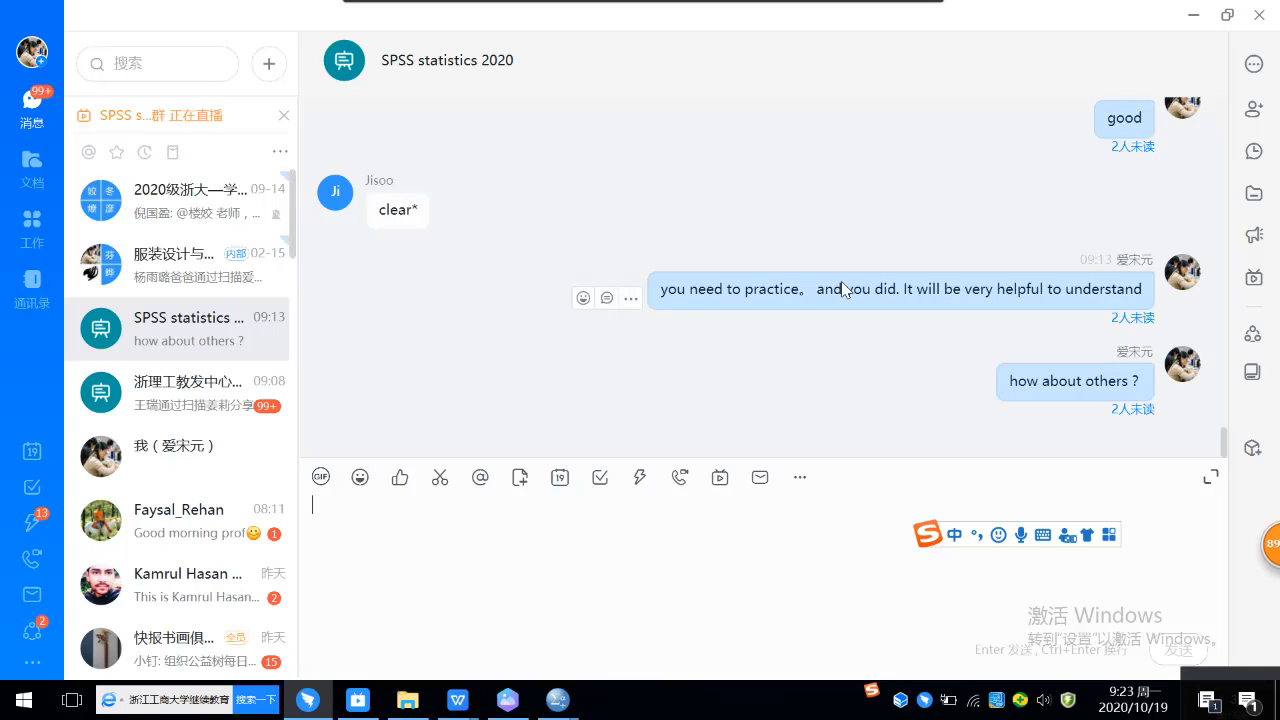
Step: Review the earlier messages in the group chat back to the "lecture 3 analysis of variance _review" live announcement
scroll(841, 285, "up", 5)
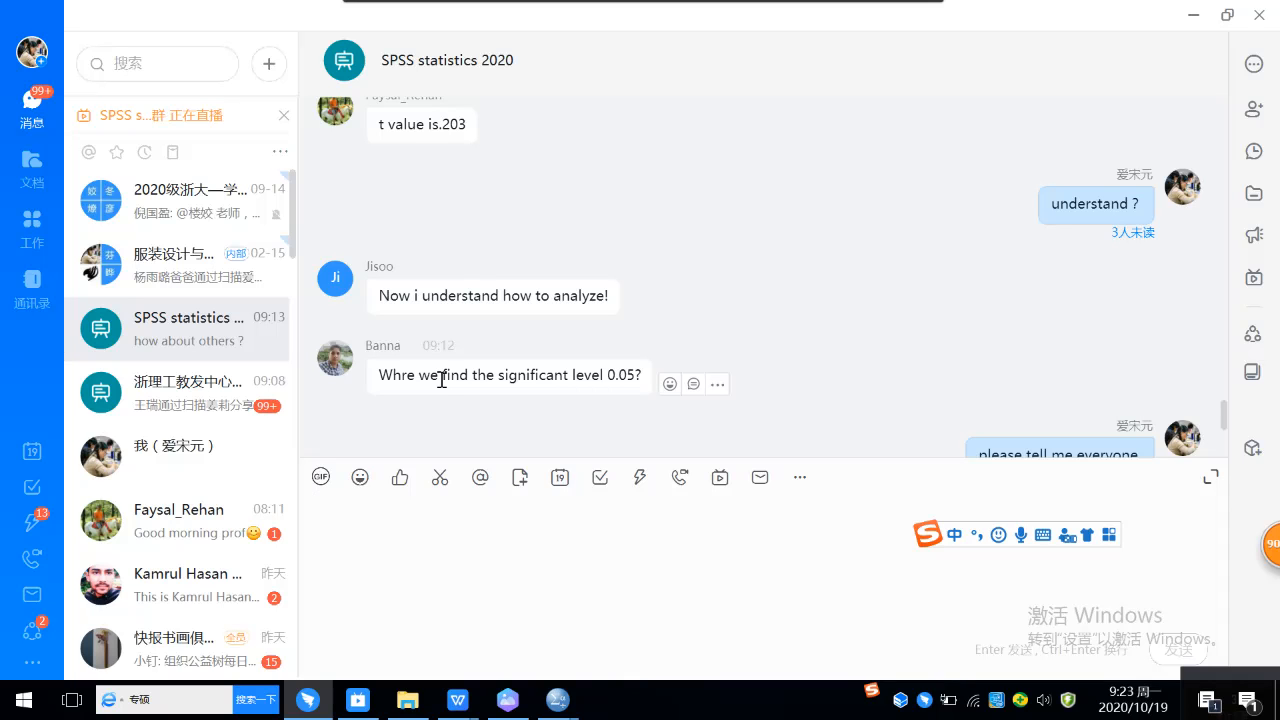
scroll(445, 300, "up", 3)
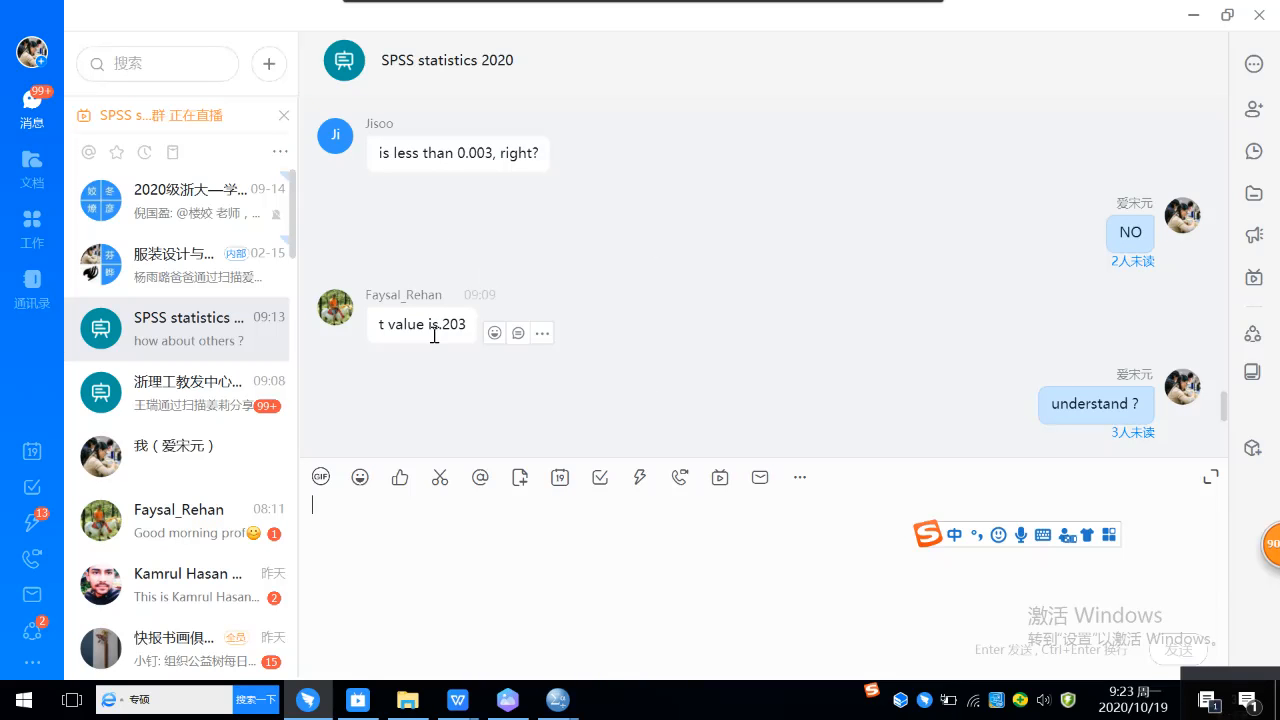
scroll(445, 295, "up", 3)
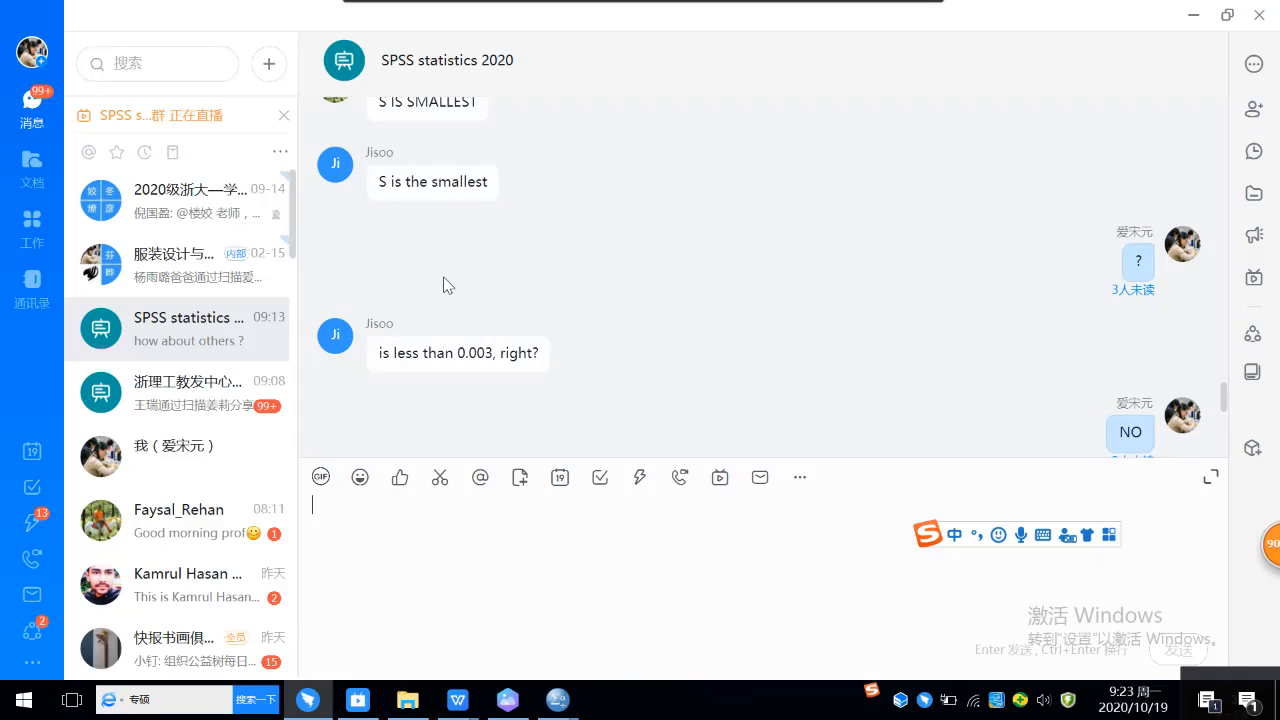
scroll(447, 285, "up", 5)
scroll(480, 278, "up", 10)
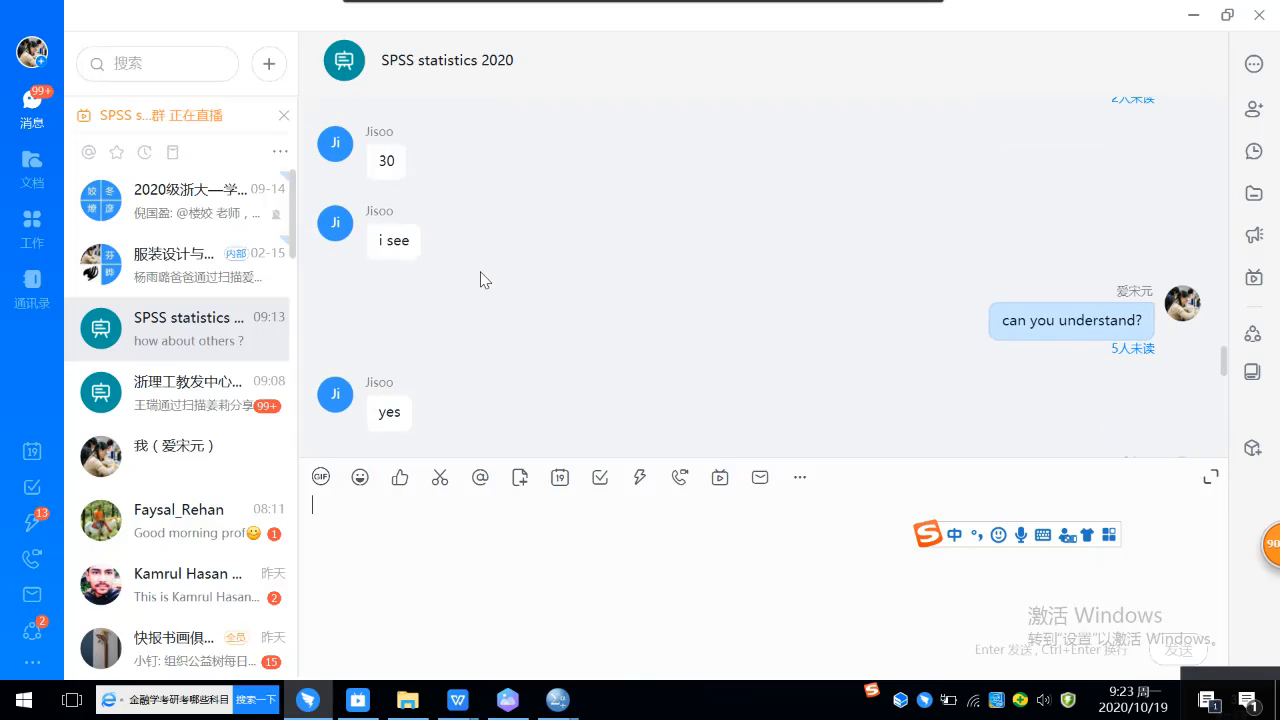
scroll(571, 271, "up", 5)
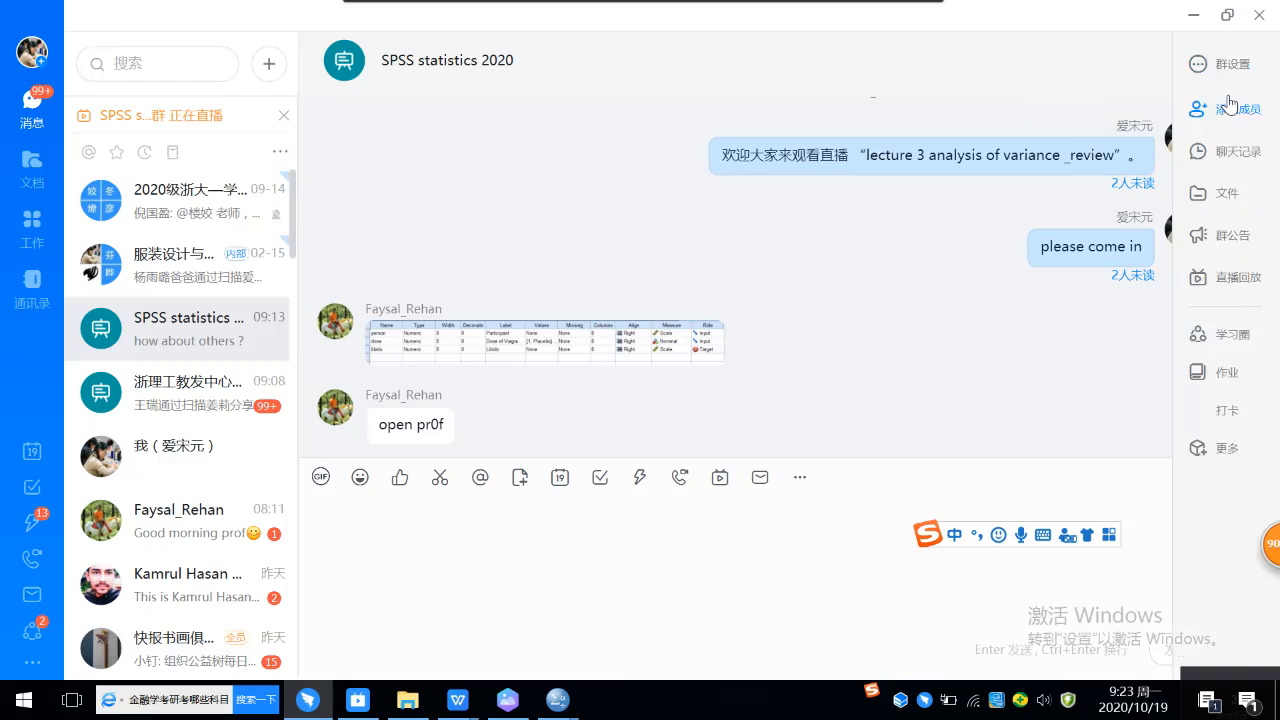
Step: Review the chat back to the live announcement and check who has not read the "how about others ?" message
scroll(893, 256, "up", 2)
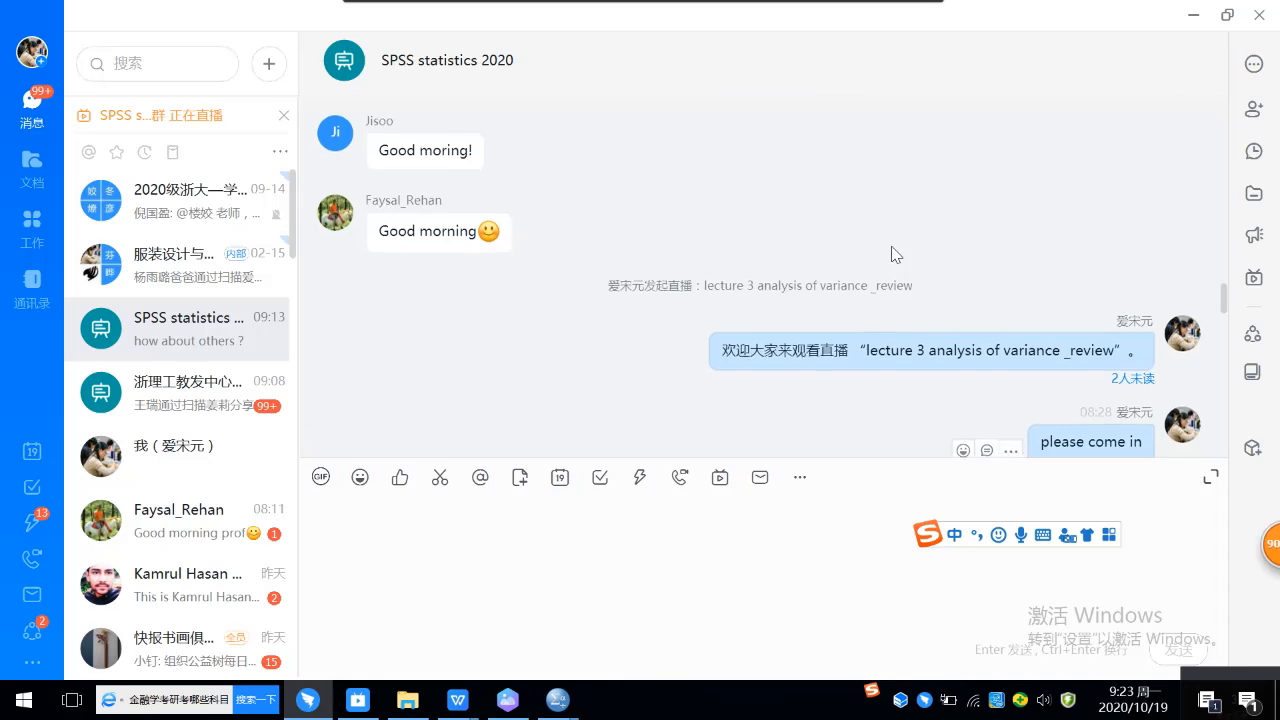
scroll(890, 257, "down", 15)
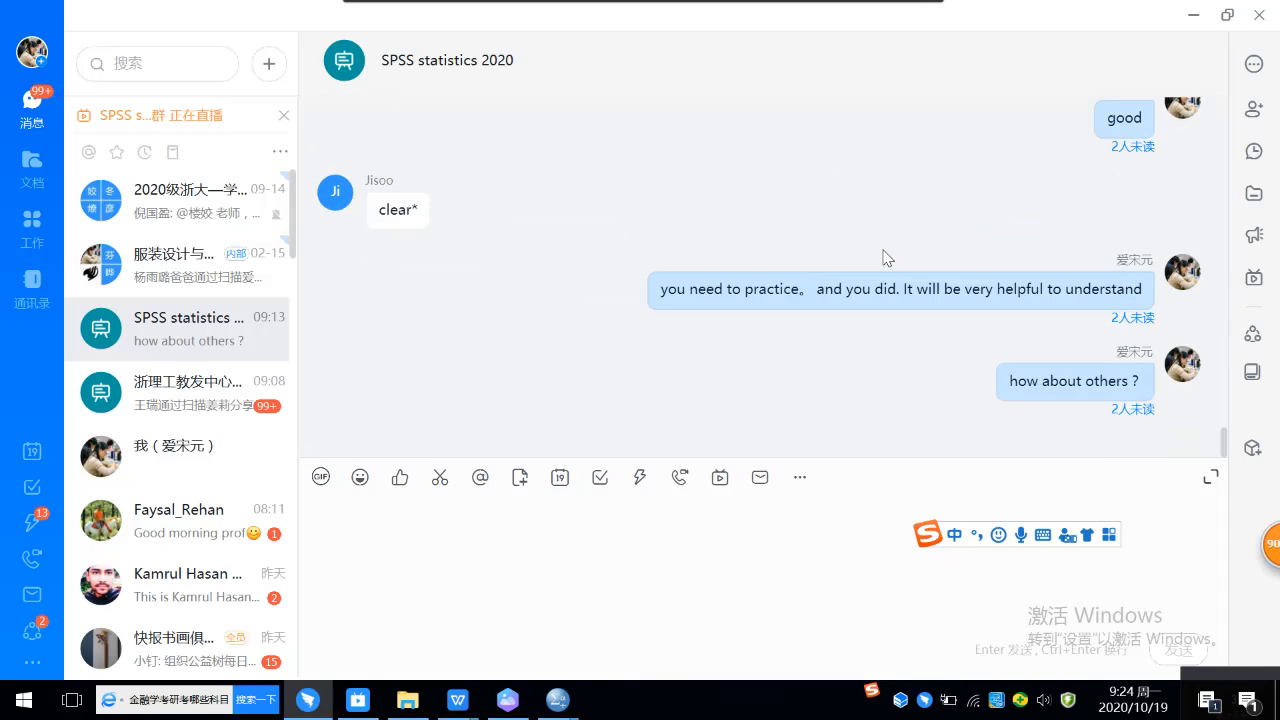
left_click(1131, 410)
Step: Write "where are you" followed by the absent student's first name as a new group message
type("wher")
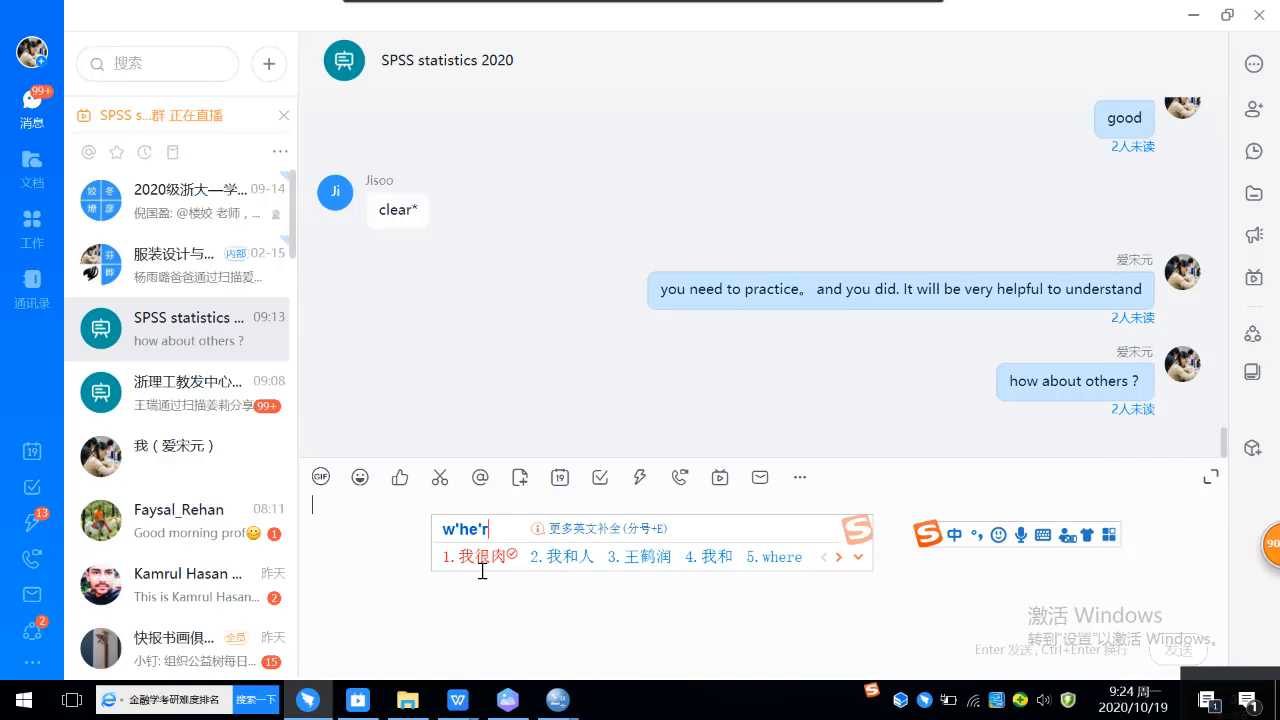
type("e")
key("space")
type("are")
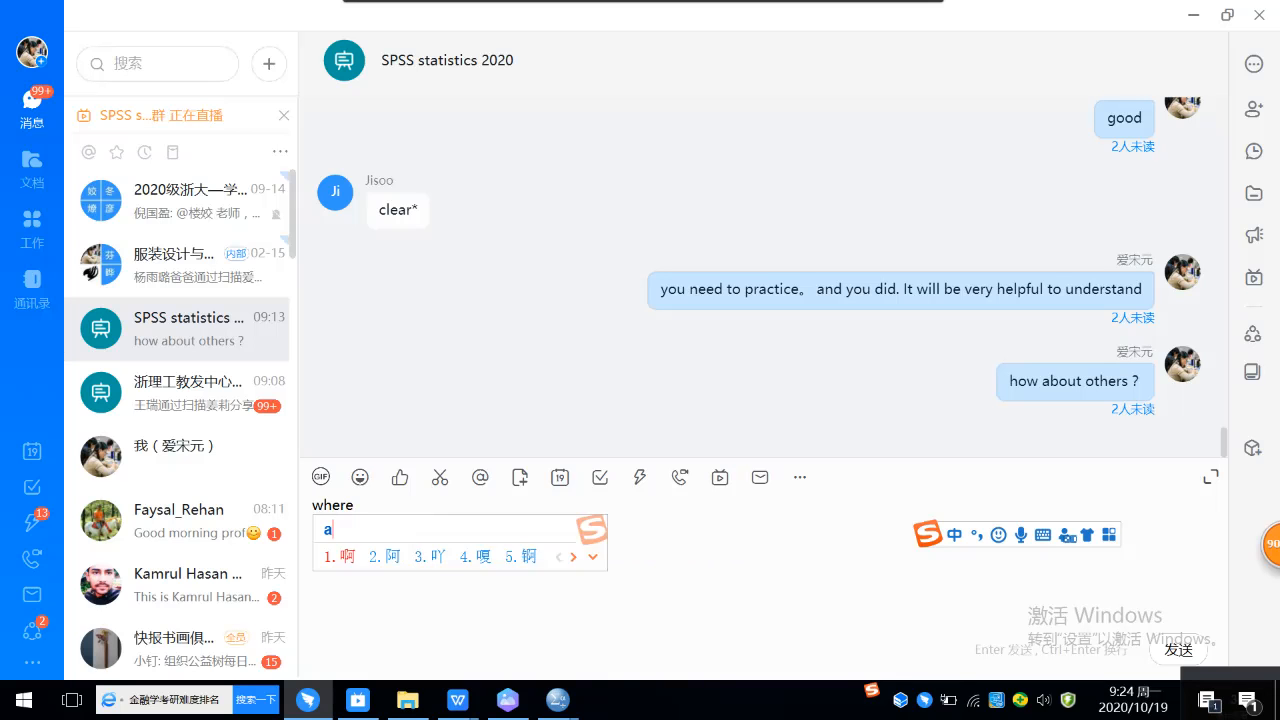
key("space")
type("you2K")
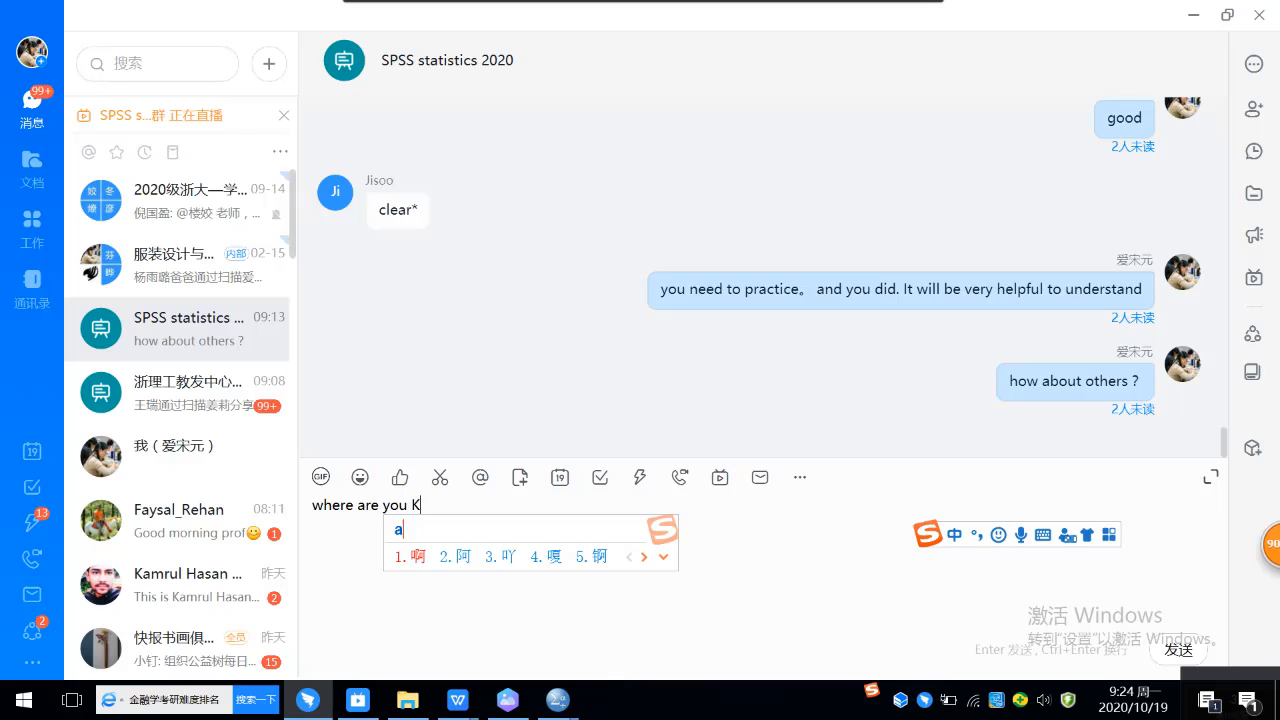
type("amrul")
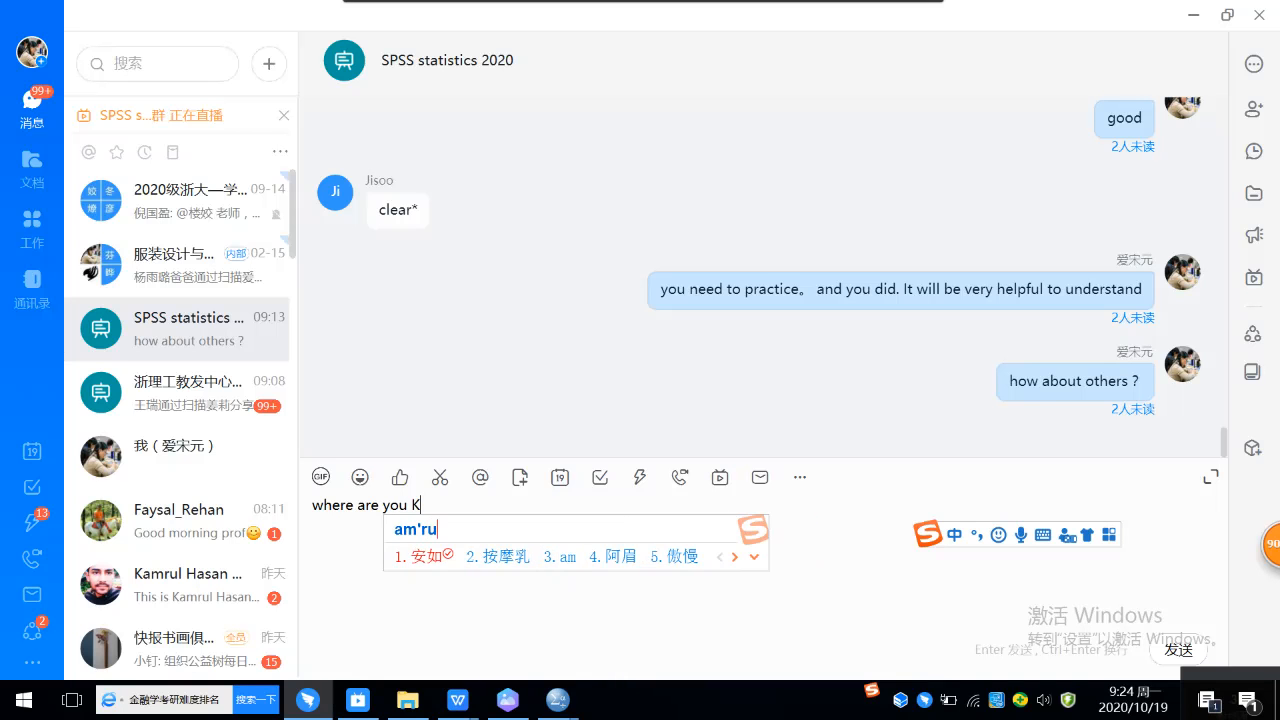
key("Return")
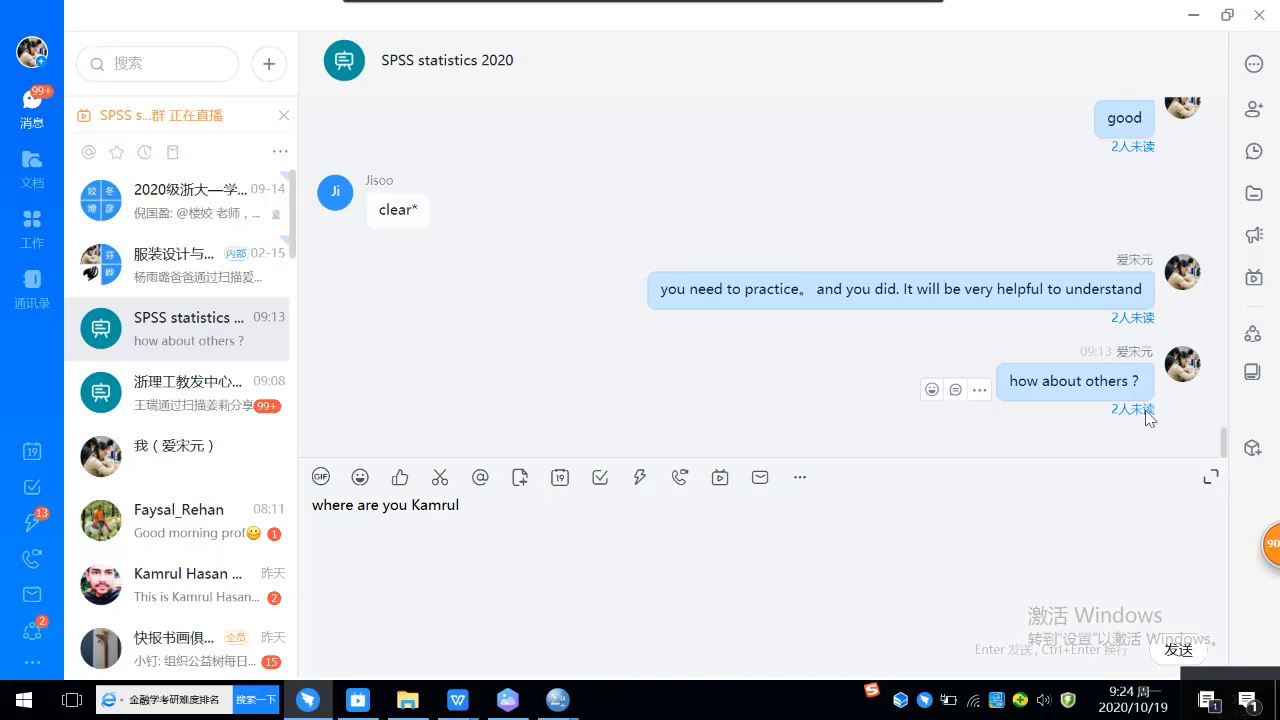
Step: Check the recipient list of the "how about others ?" message, then finish the drafted question with "?" and send it
left_click(1146, 412)
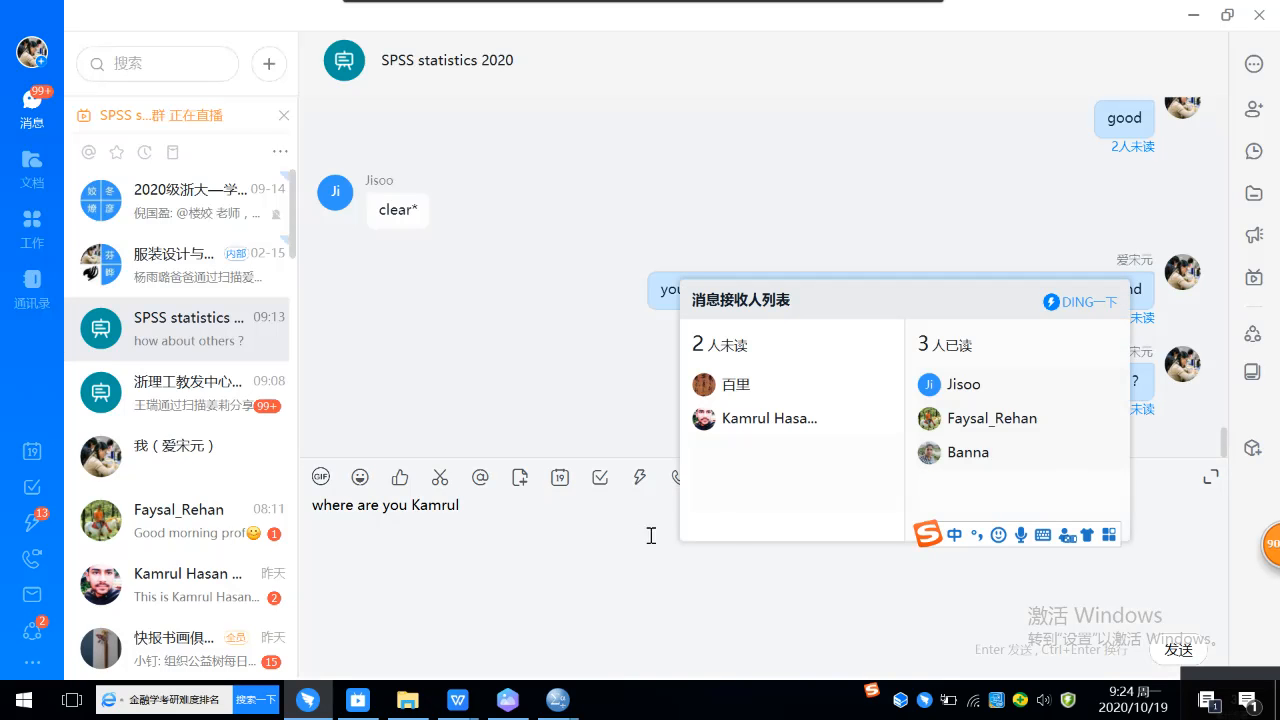
left_click(515, 511)
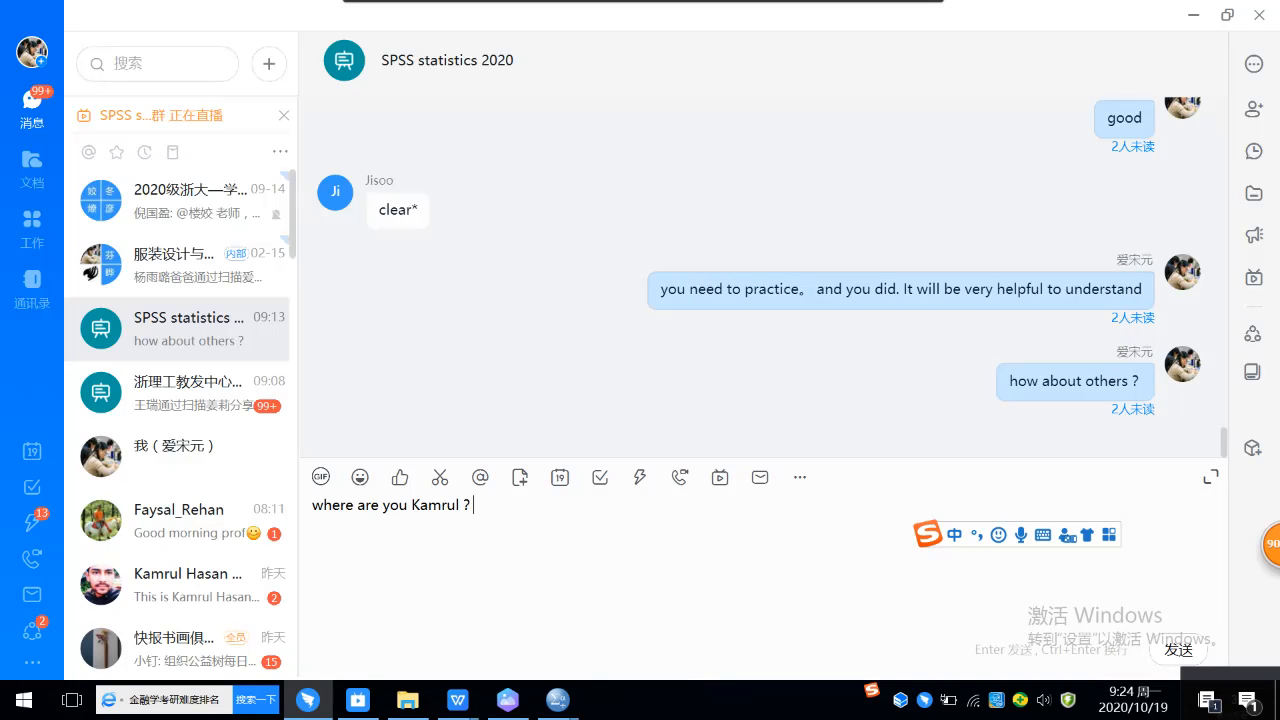
key("Return")
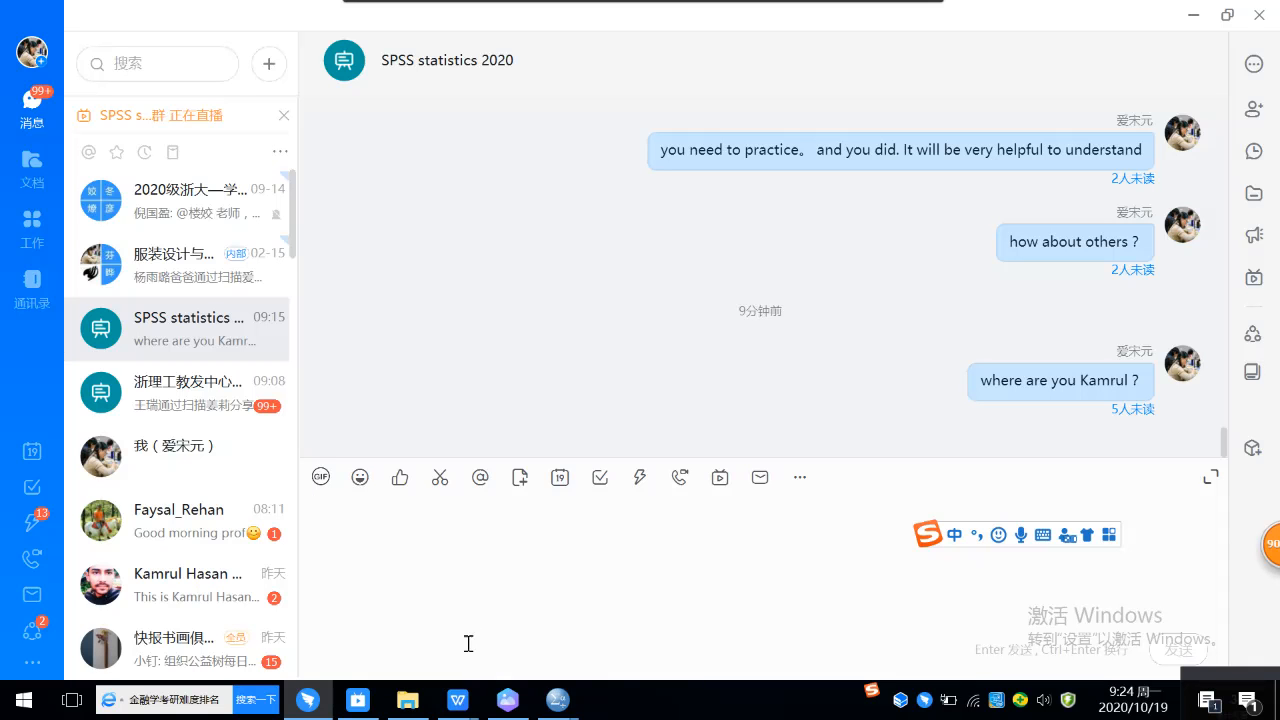
Step: Switch to the student's Assignment 2 document in WPS Writer and examine question 3 on the mean weight of male and female
mouse_move(460, 702)
left_click(248, 632)
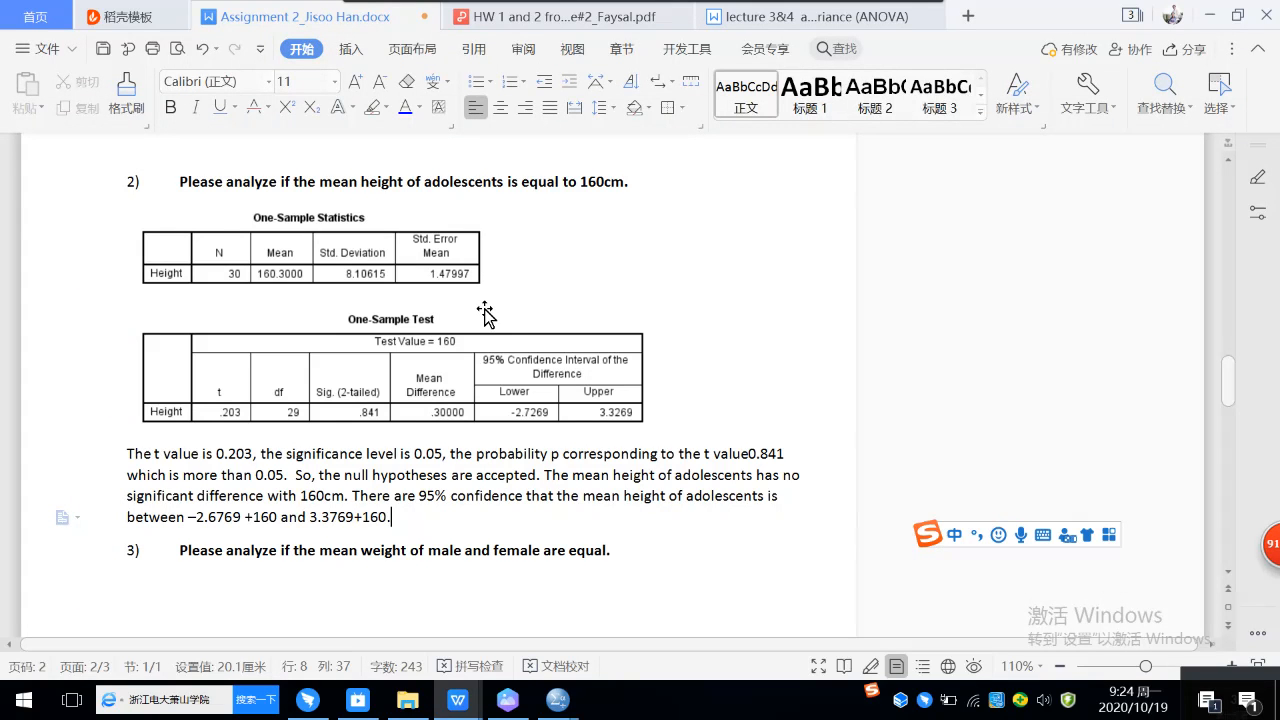
scroll(484, 313, "down", 3)
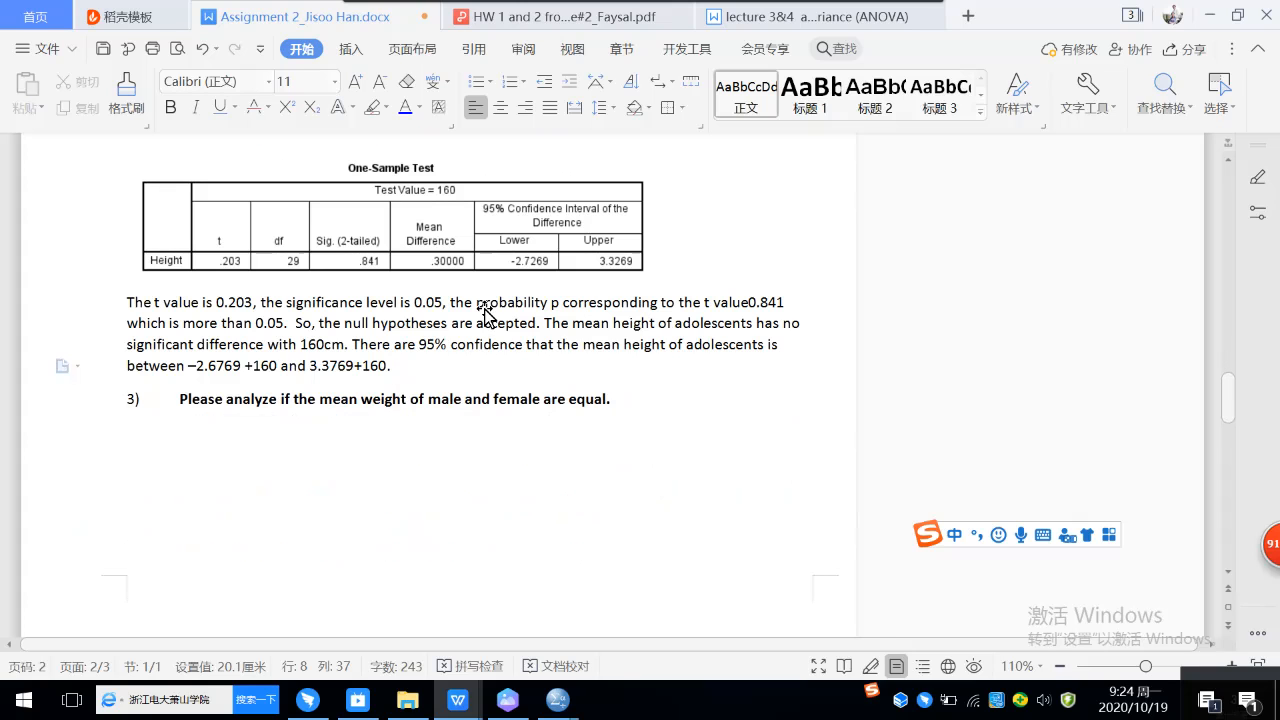
scroll(484, 313, "down", 1)
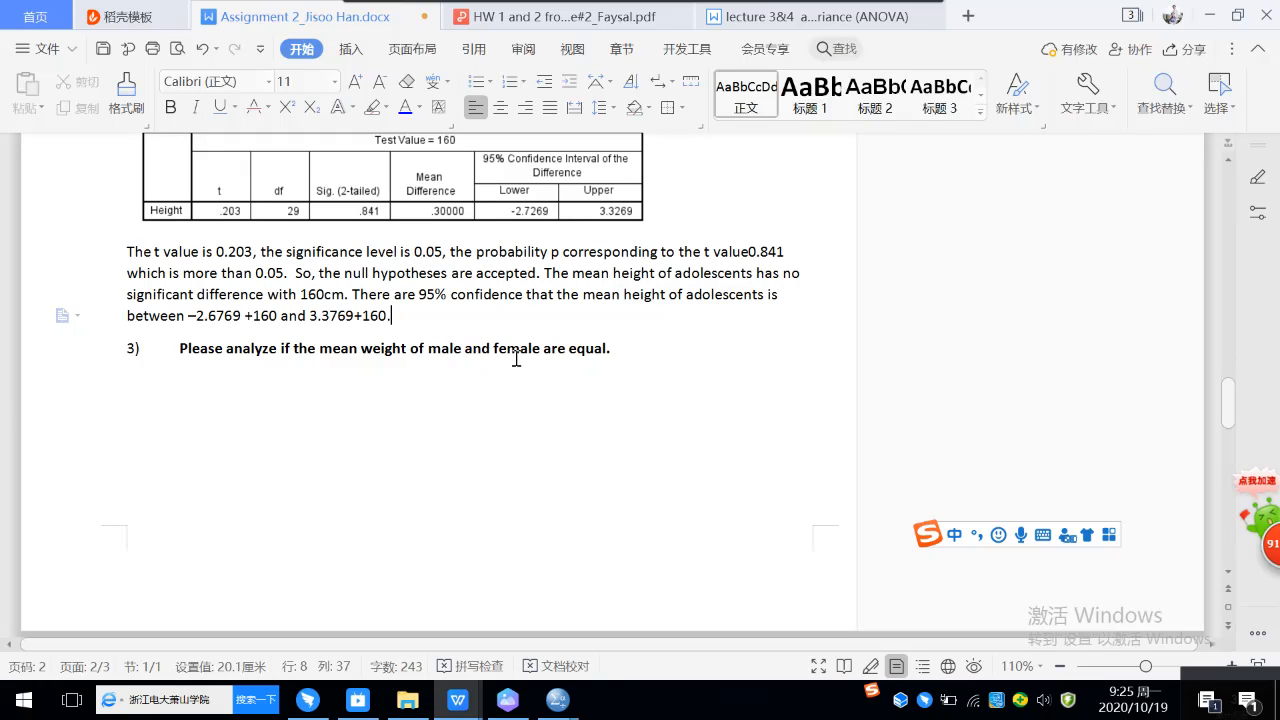
scroll(516, 358, "down", 1)
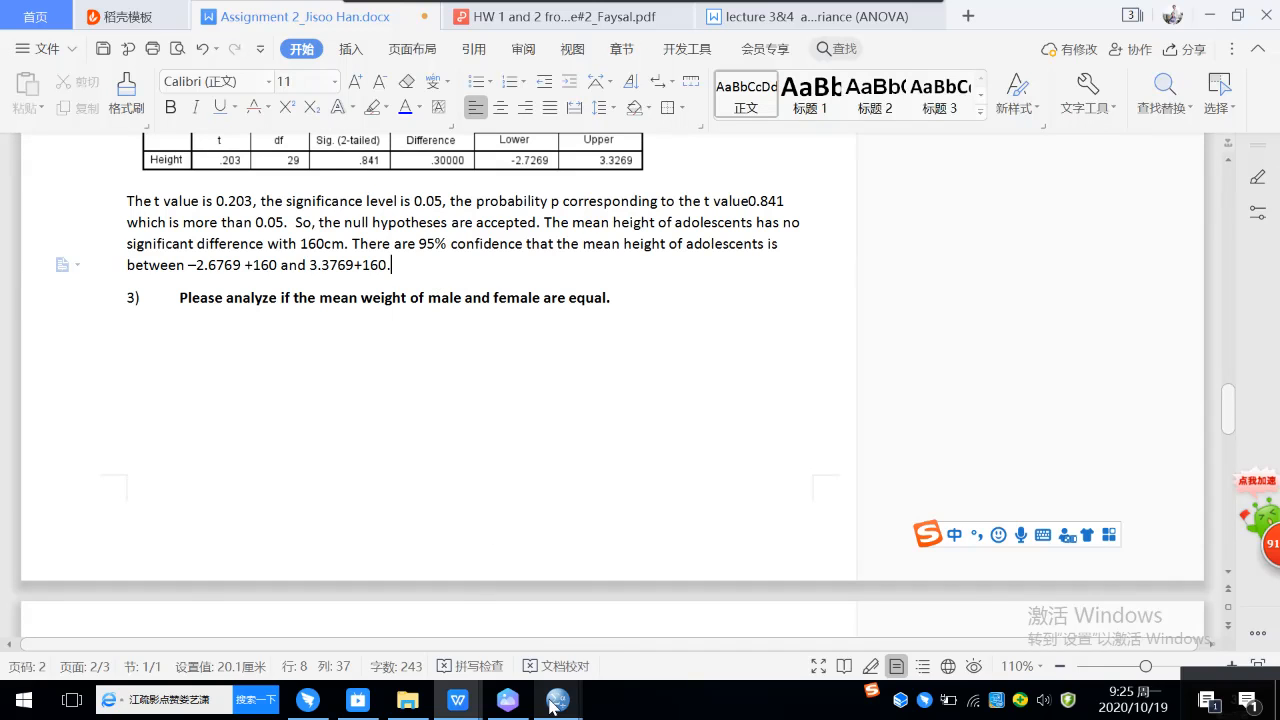
Step: Switch to the SPSS height and weight dataset and set up an Independent-Samples T Test with Weight as the test variable
mouse_move(555, 705)
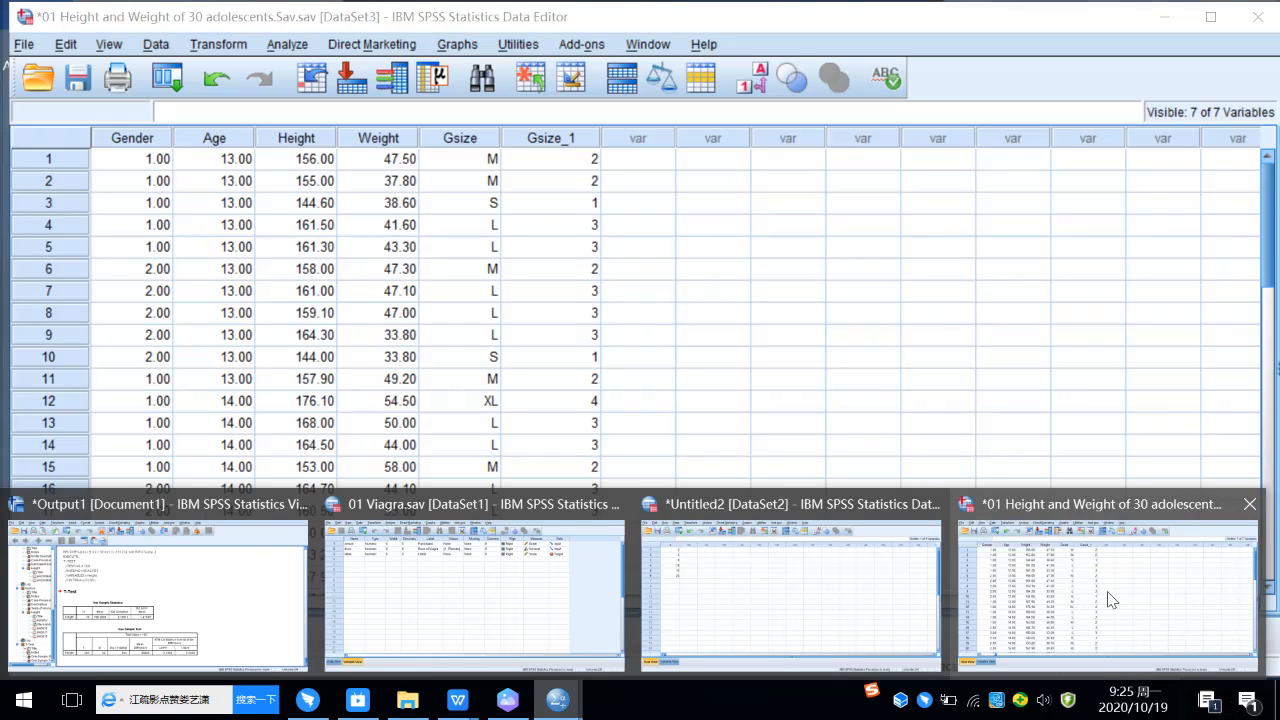
left_click(1107, 598)
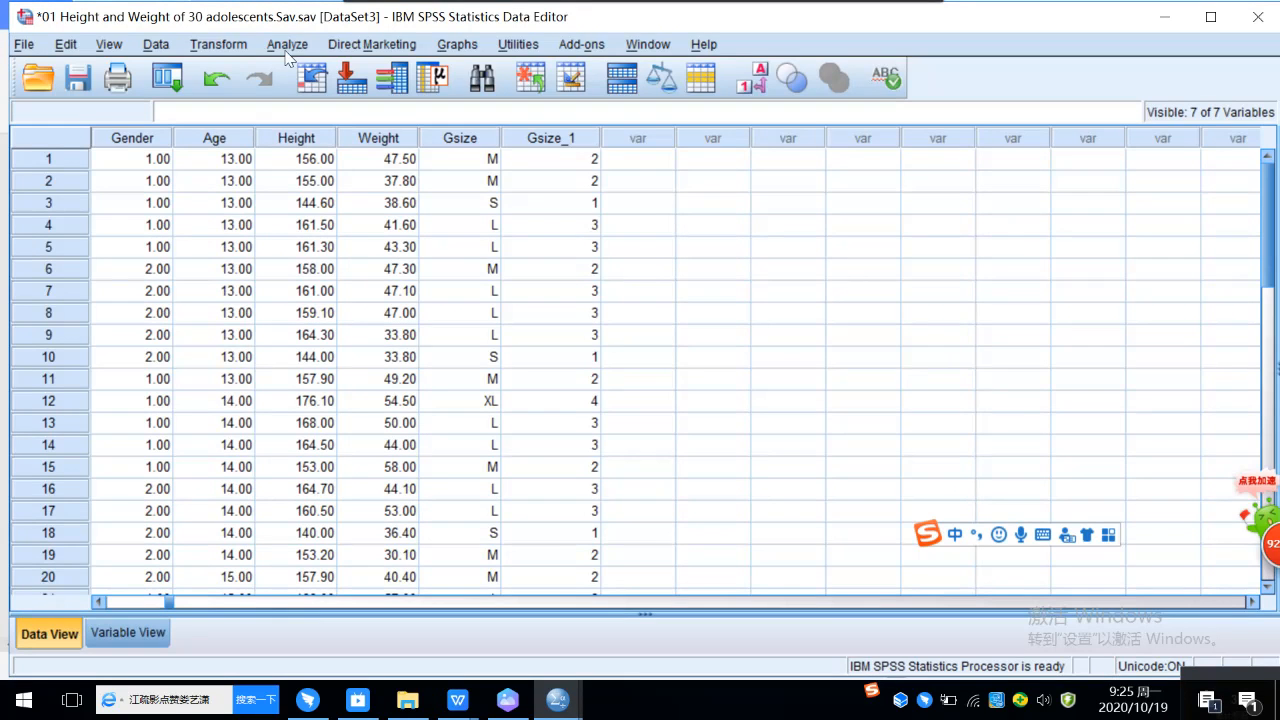
left_click(287, 45)
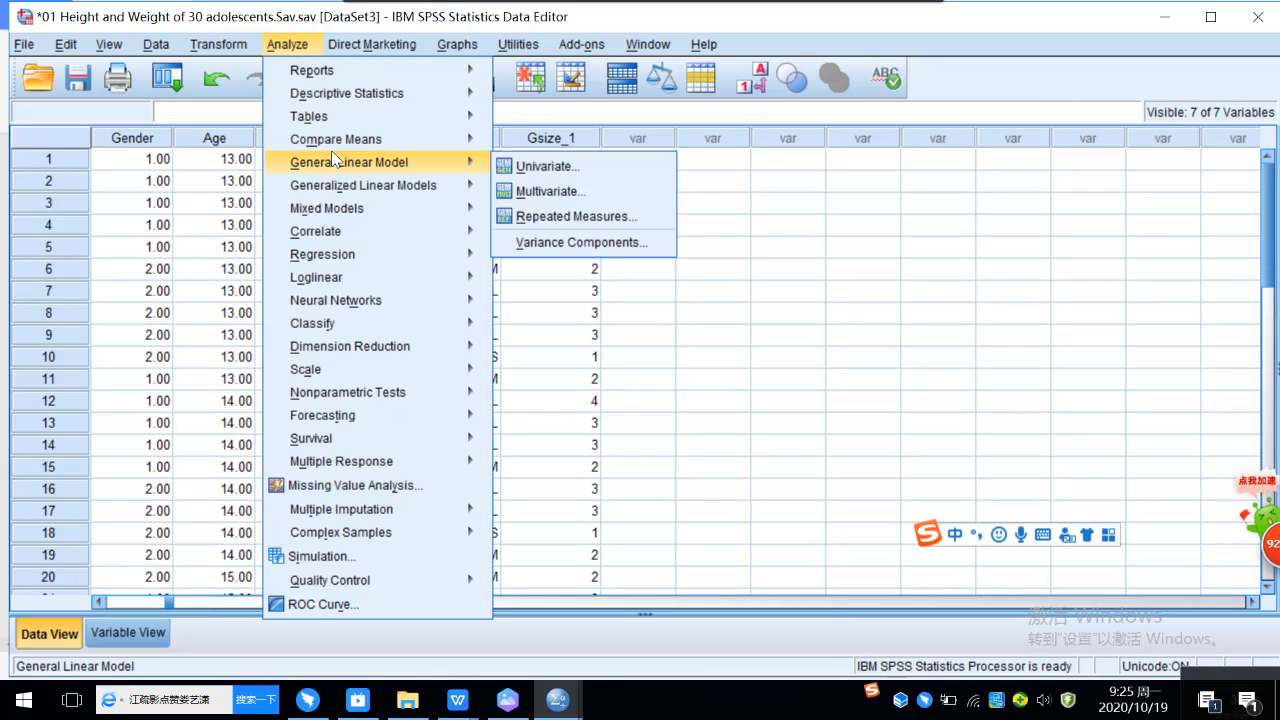
mouse_move(420, 139)
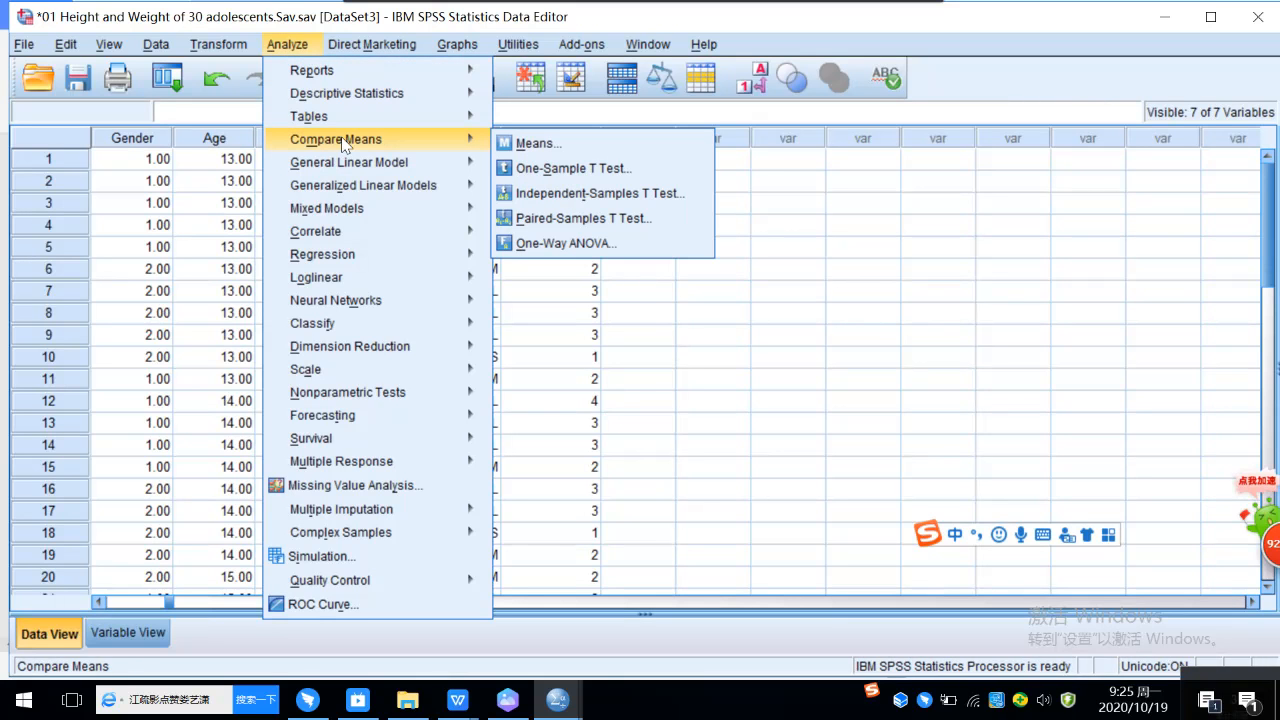
left_click(600, 195)
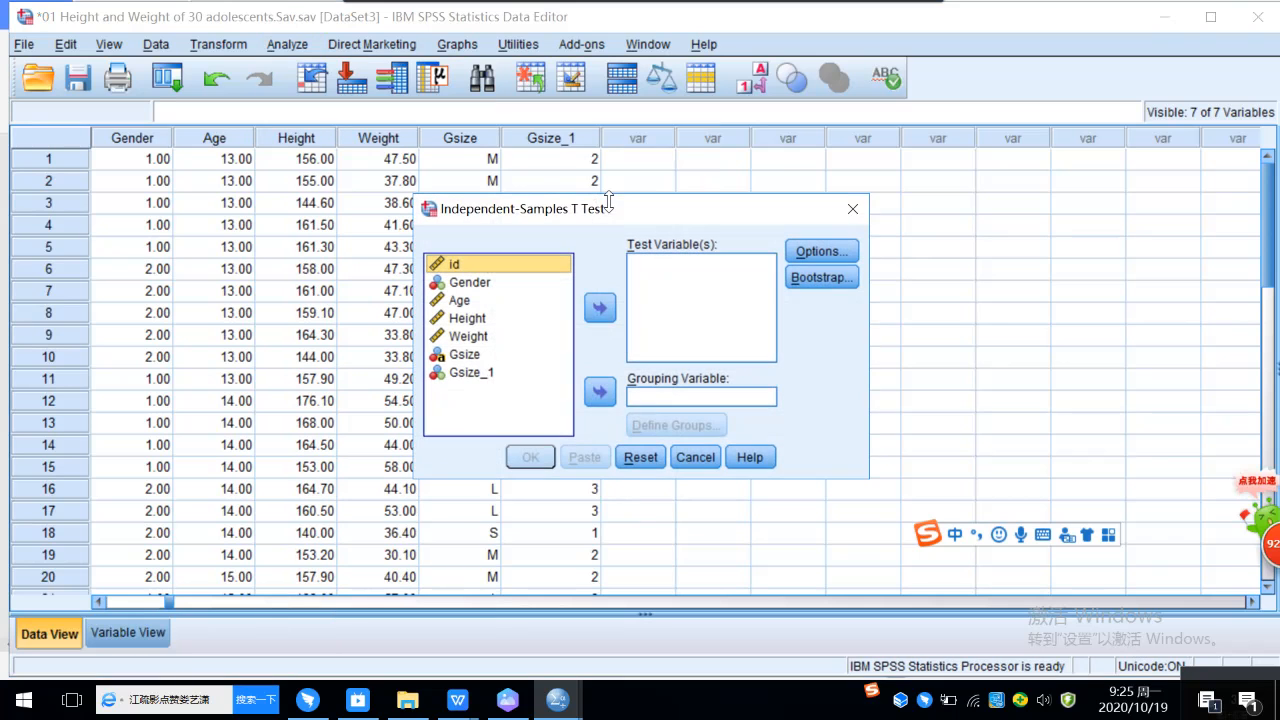
left_click(481, 338)
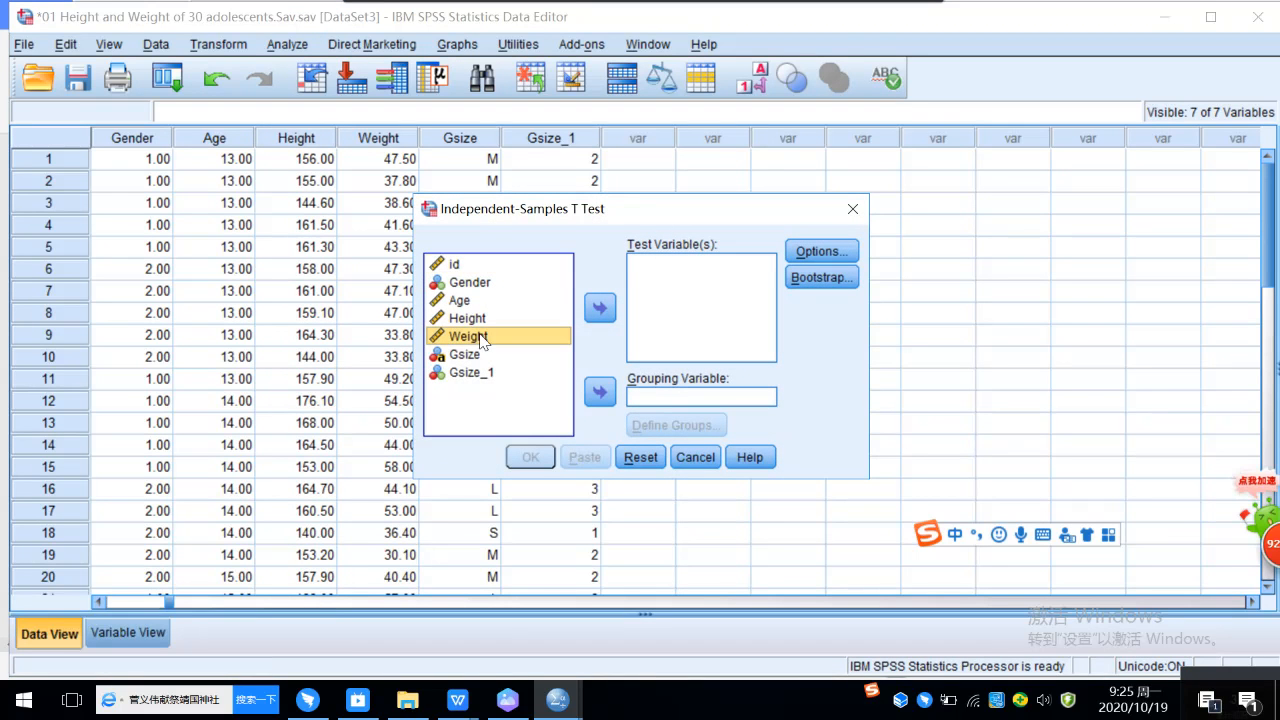
left_click(600, 308)
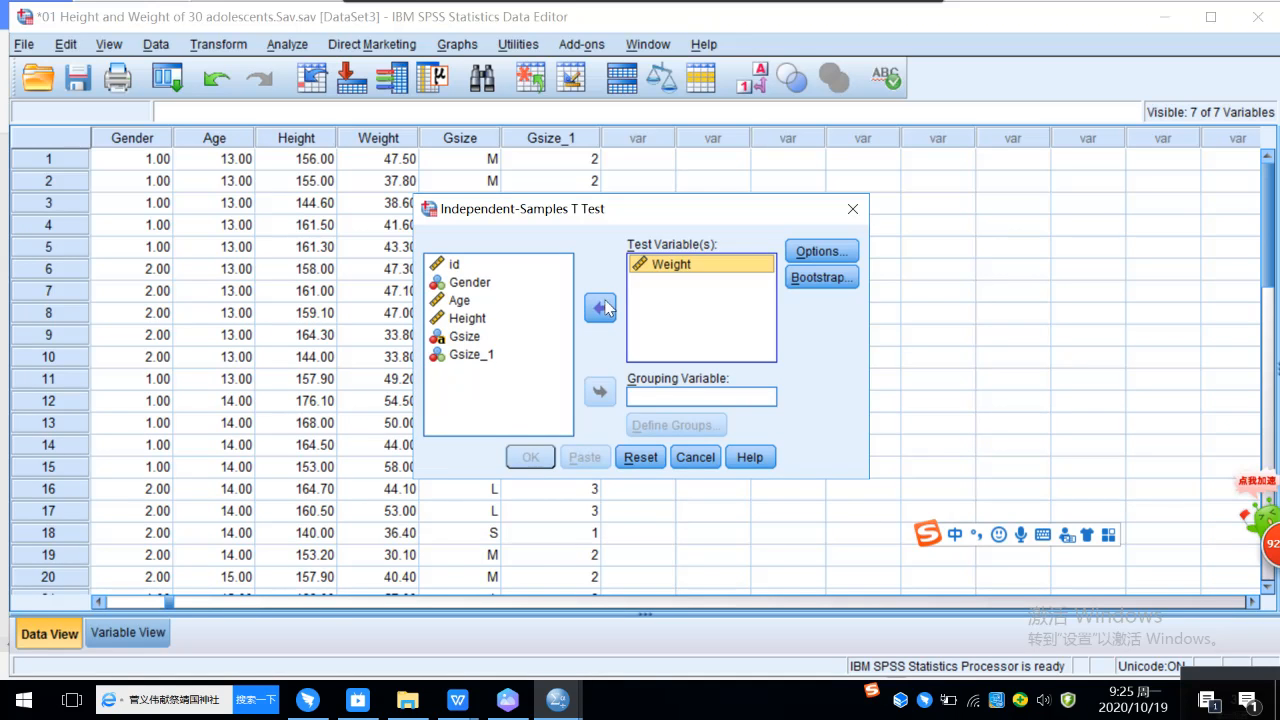
Step: Set Gender as the grouping variable with groups 1 and 2, and run the t test
left_click(488, 290)
left_click(600, 393)
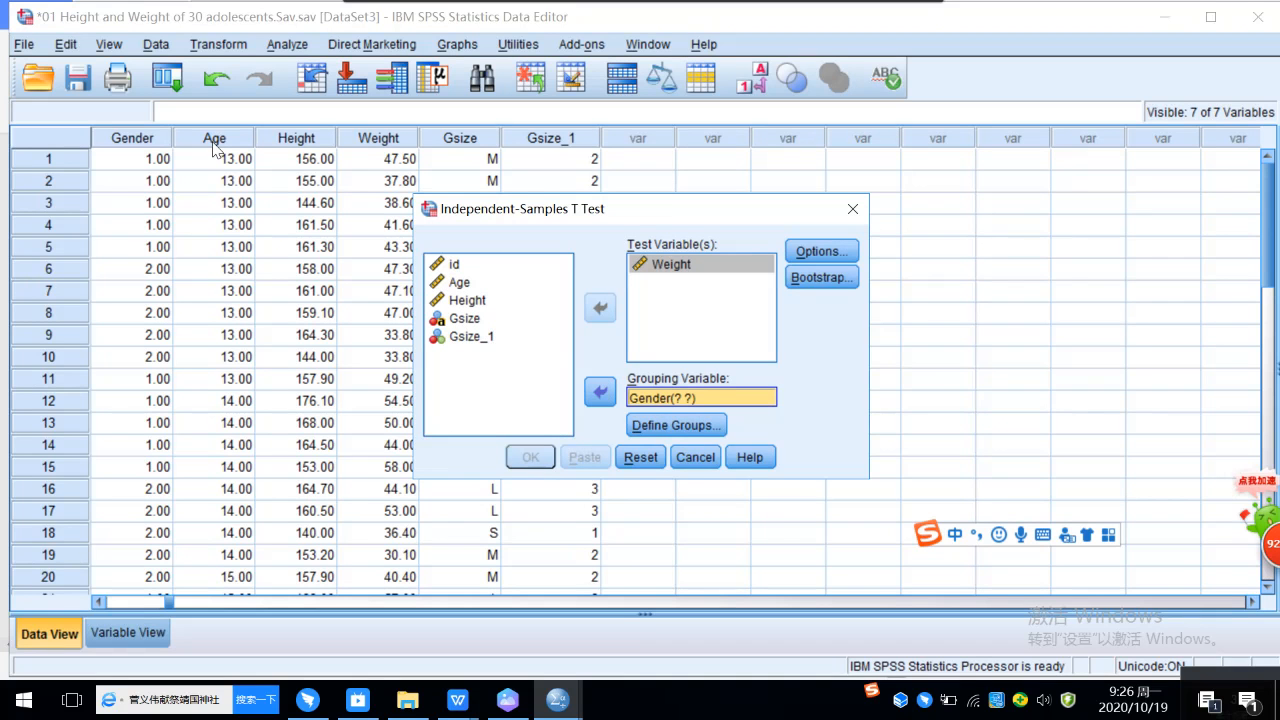
left_click(680, 428)
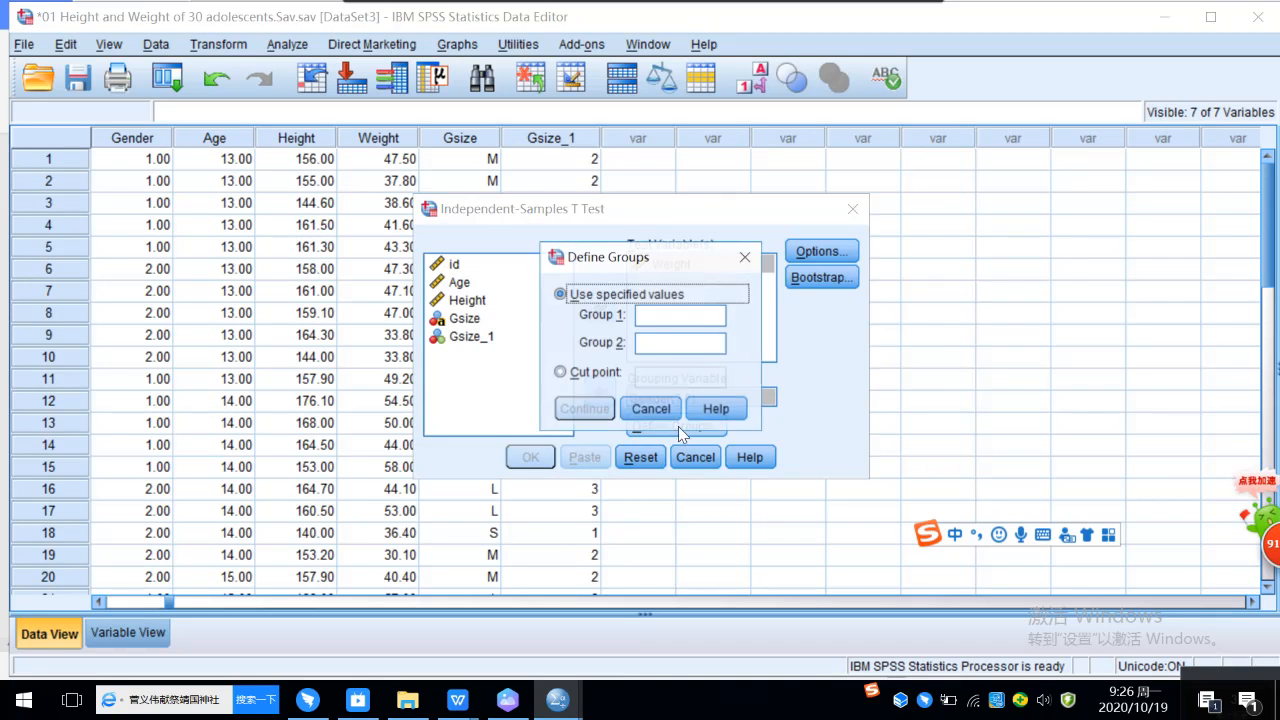
left_click(659, 323)
type("1")
type("2")
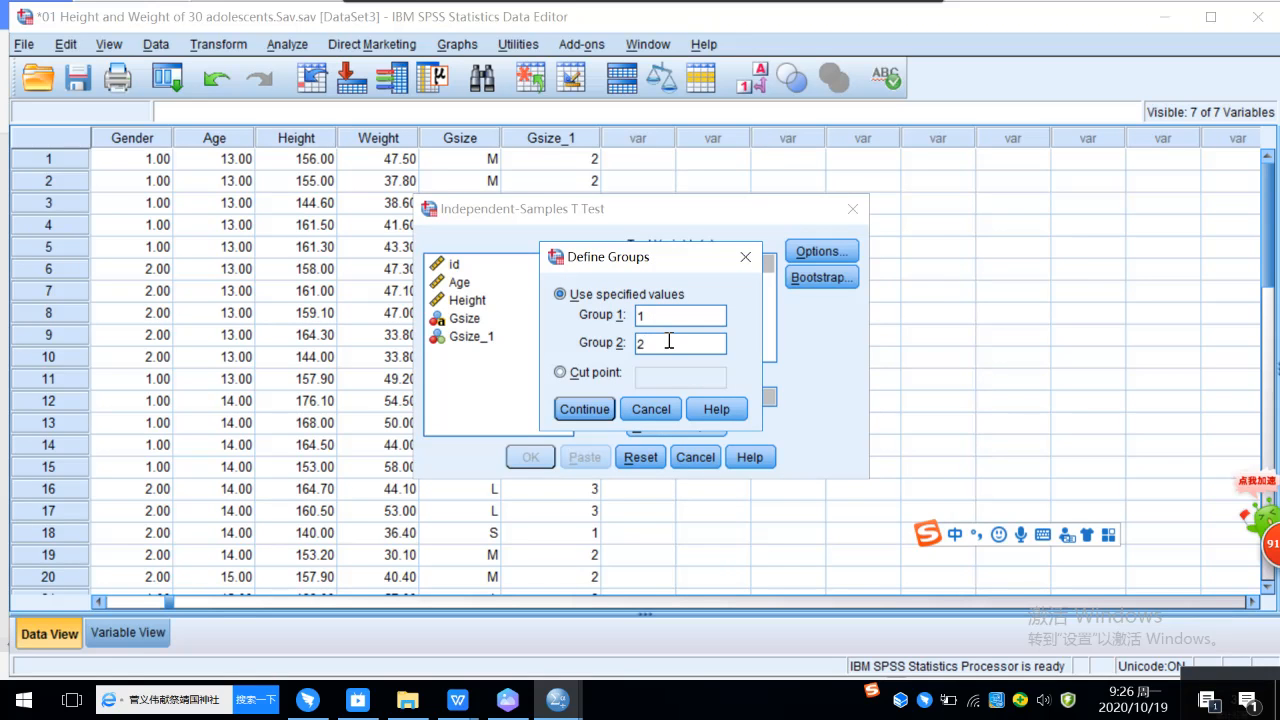
left_click(595, 410)
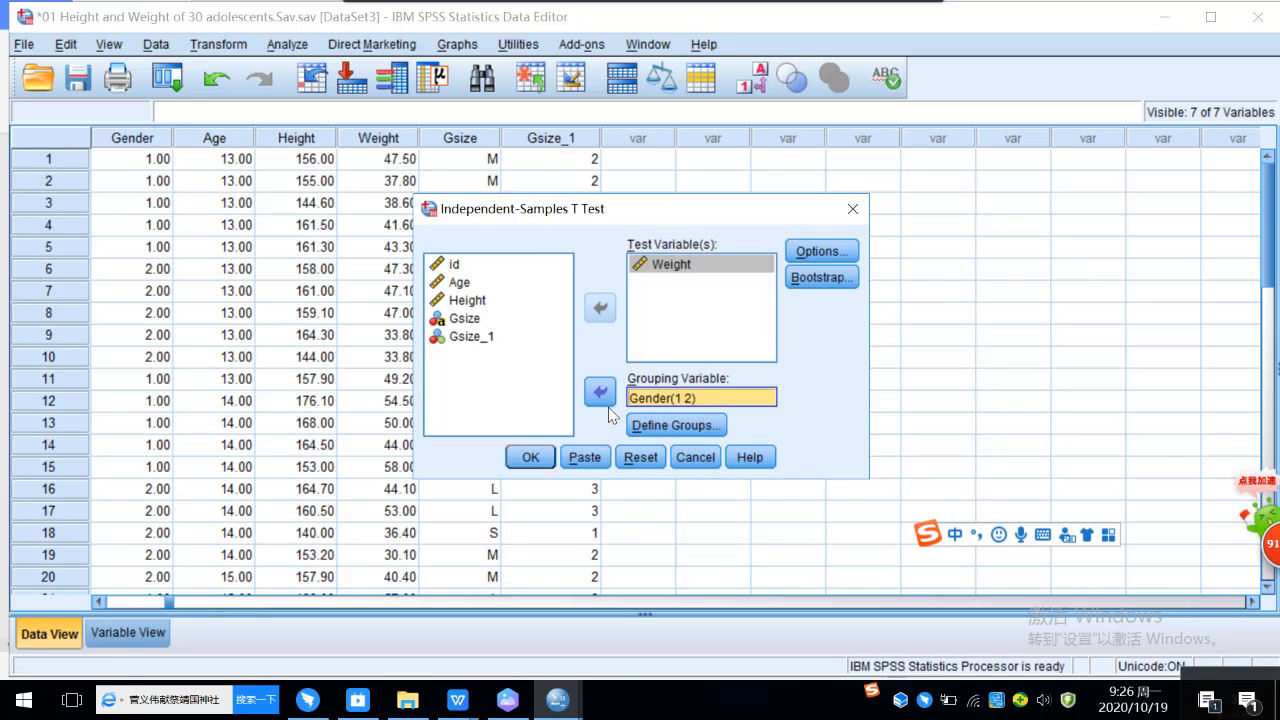
left_click(530, 458)
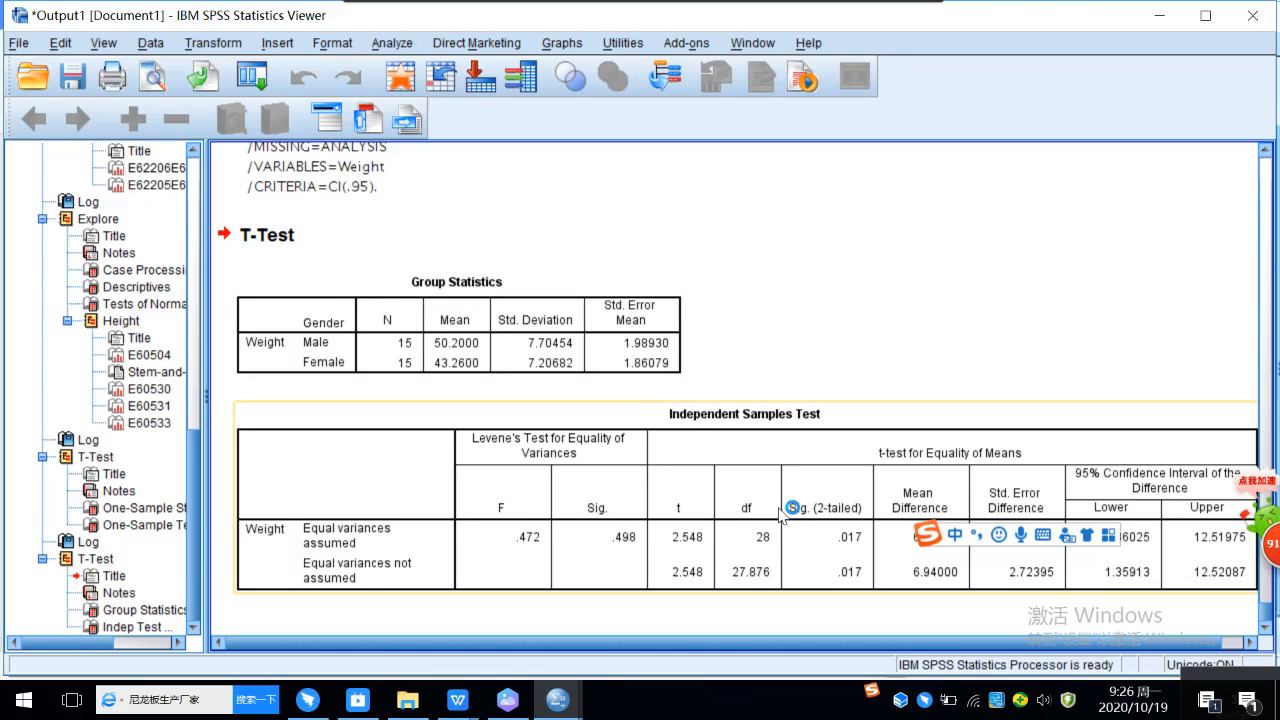
Step: Return to the student's Assignment 2 document in WPS Writer, dismiss the pop-up advert, and examine question 3's enlarged t-test tables and written conclusion
mouse_move(455, 703)
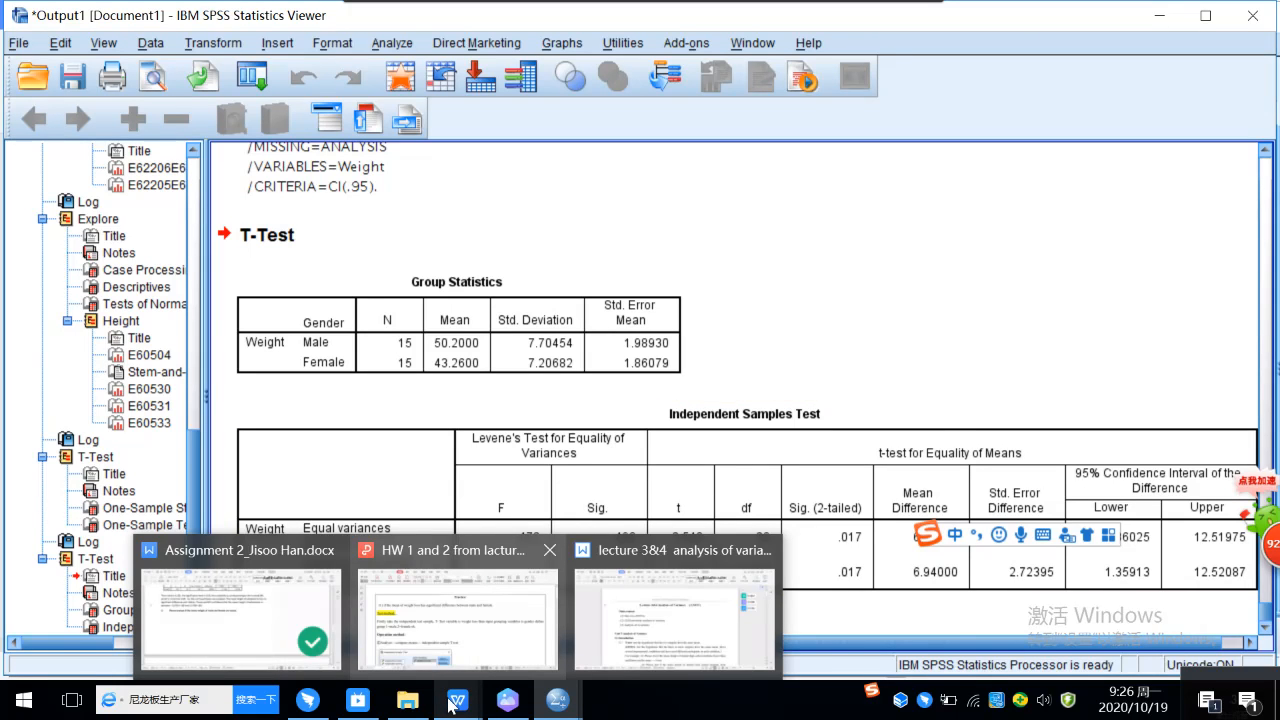
left_click(252, 626)
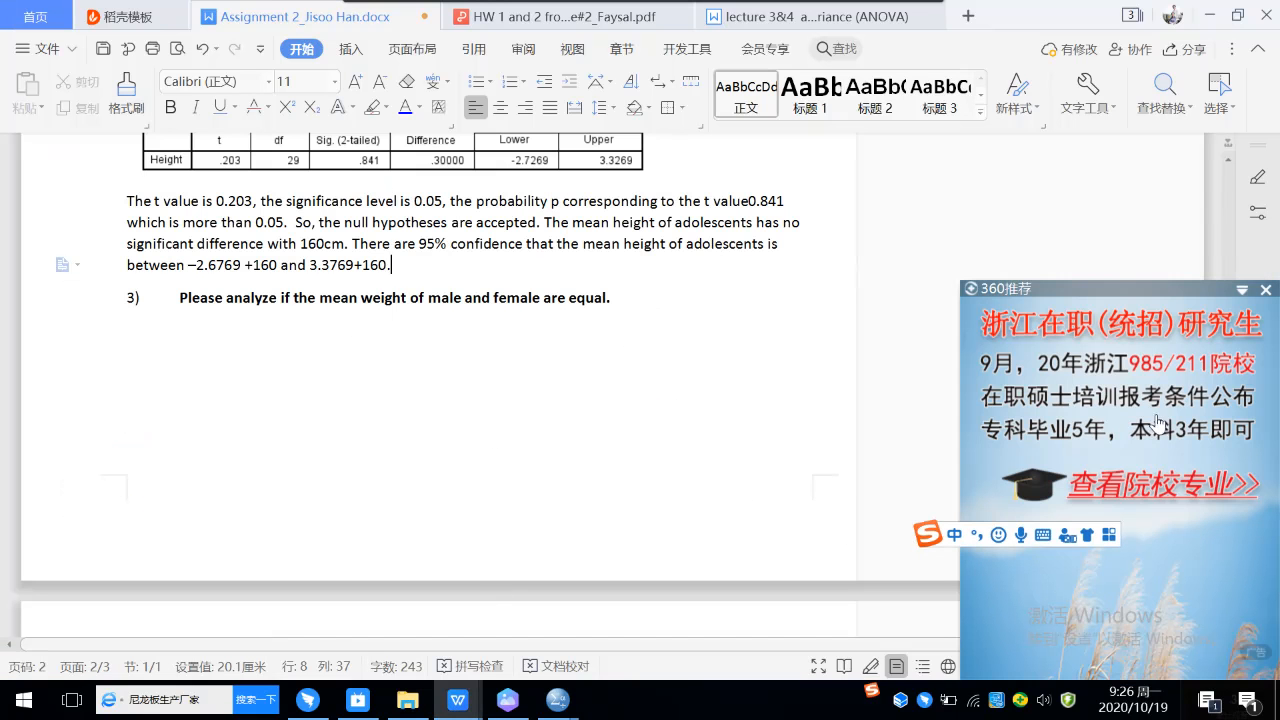
left_click(1266, 290)
scroll(687, 314, "down", 3)
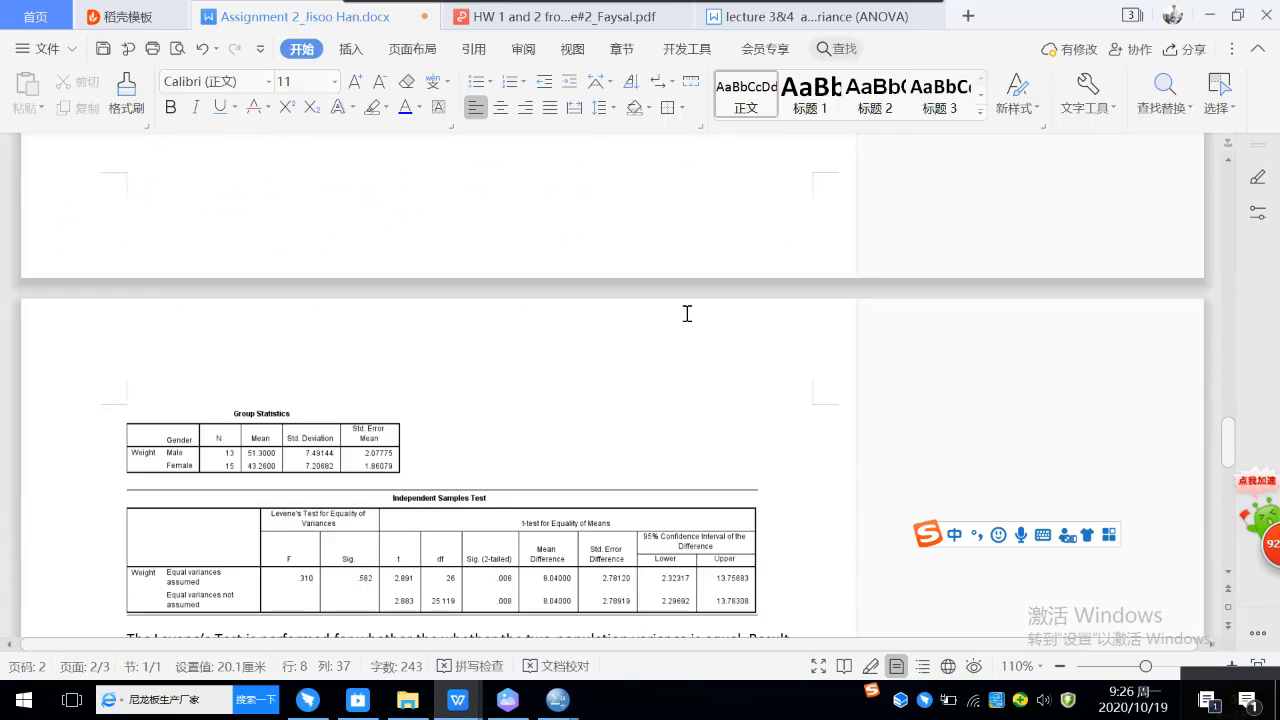
scroll(687, 314, "down", 2)
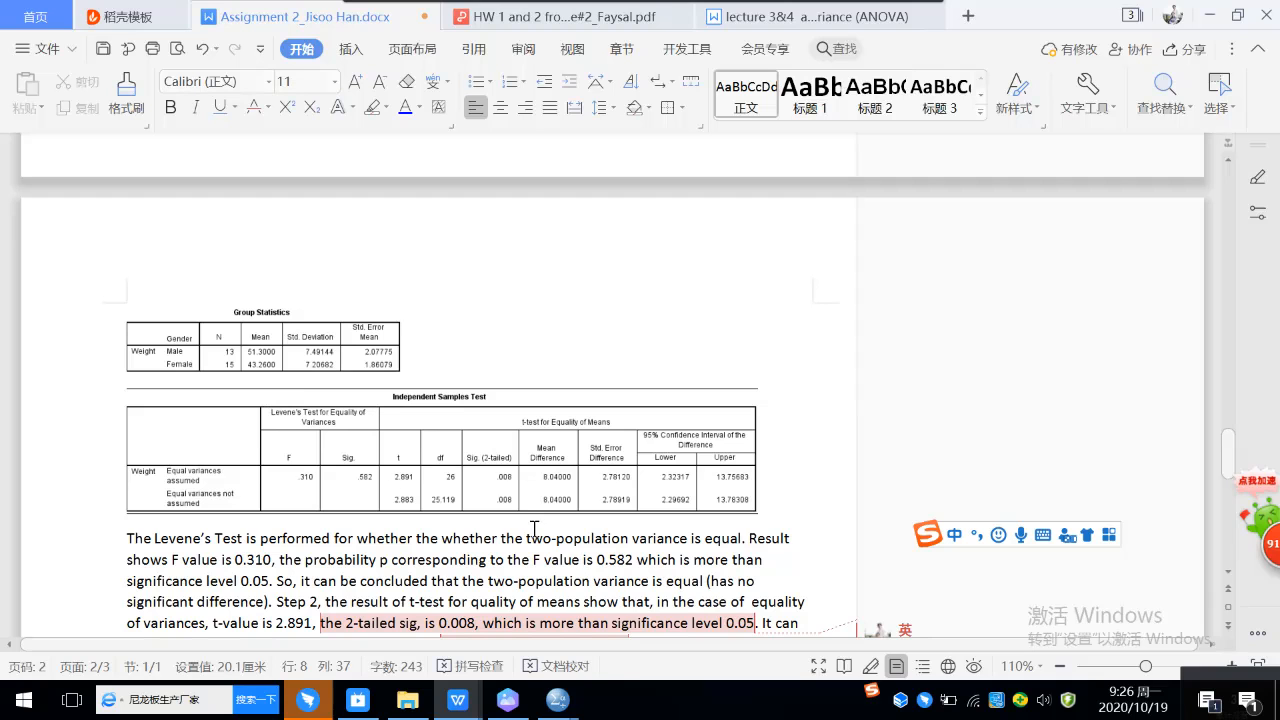
left_click(1175, 667)
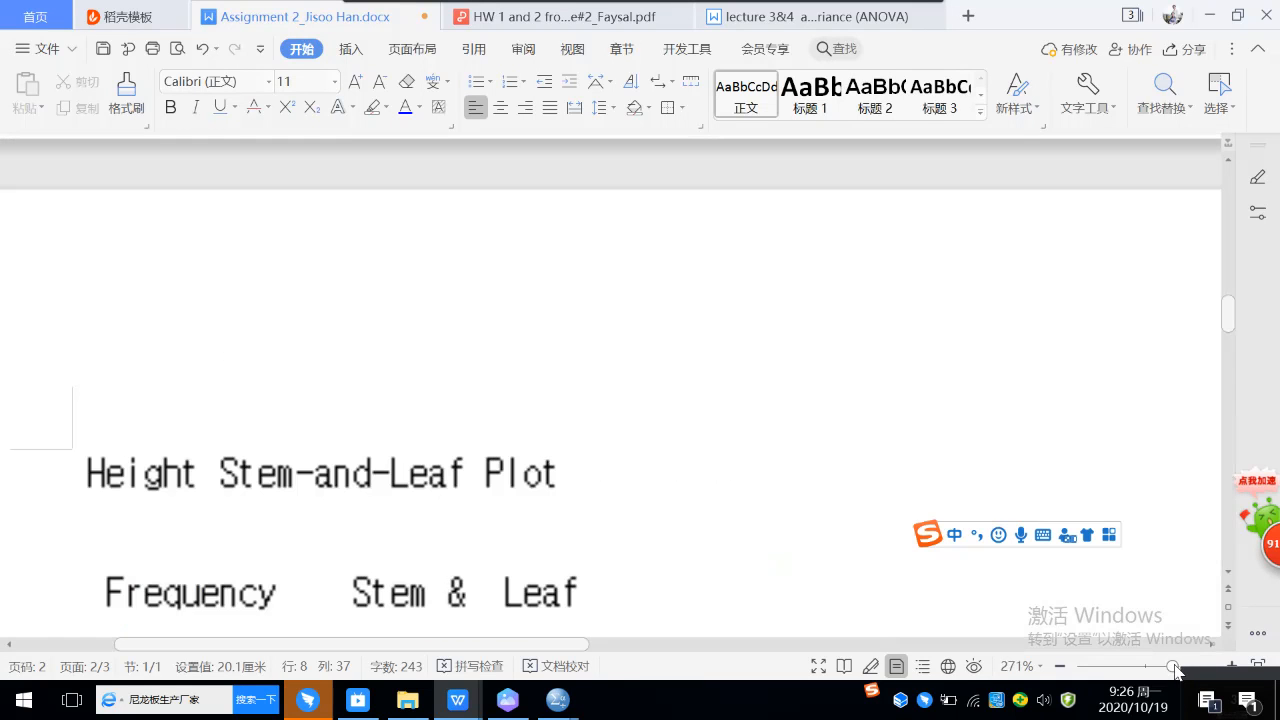
left_click(1123, 668)
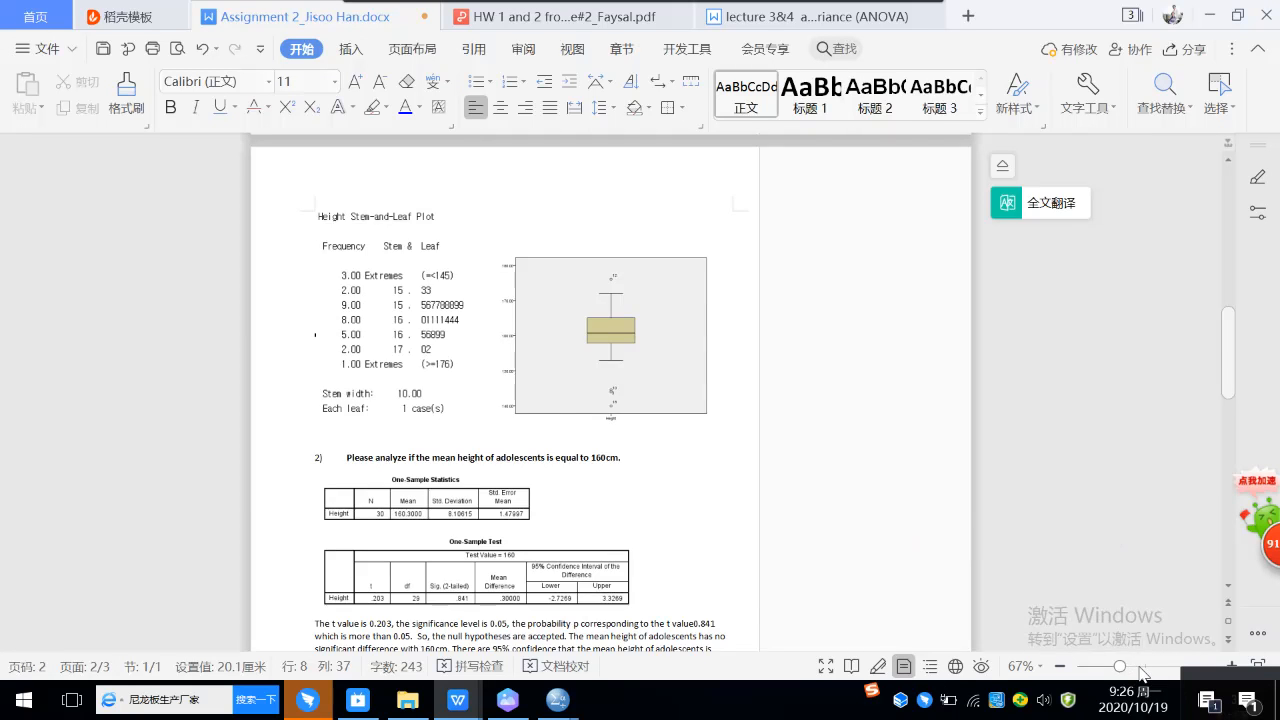
left_click(1144, 667)
scroll(688, 494, "down", 20)
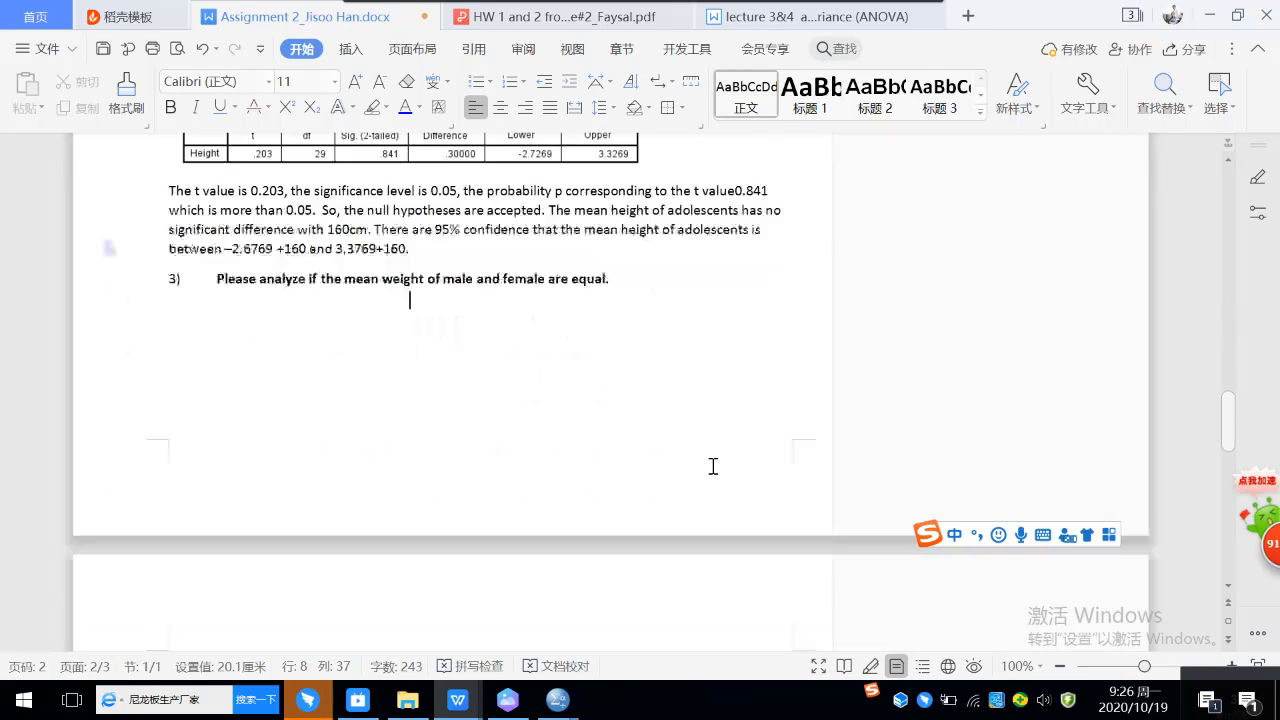
left_click(1158, 667)
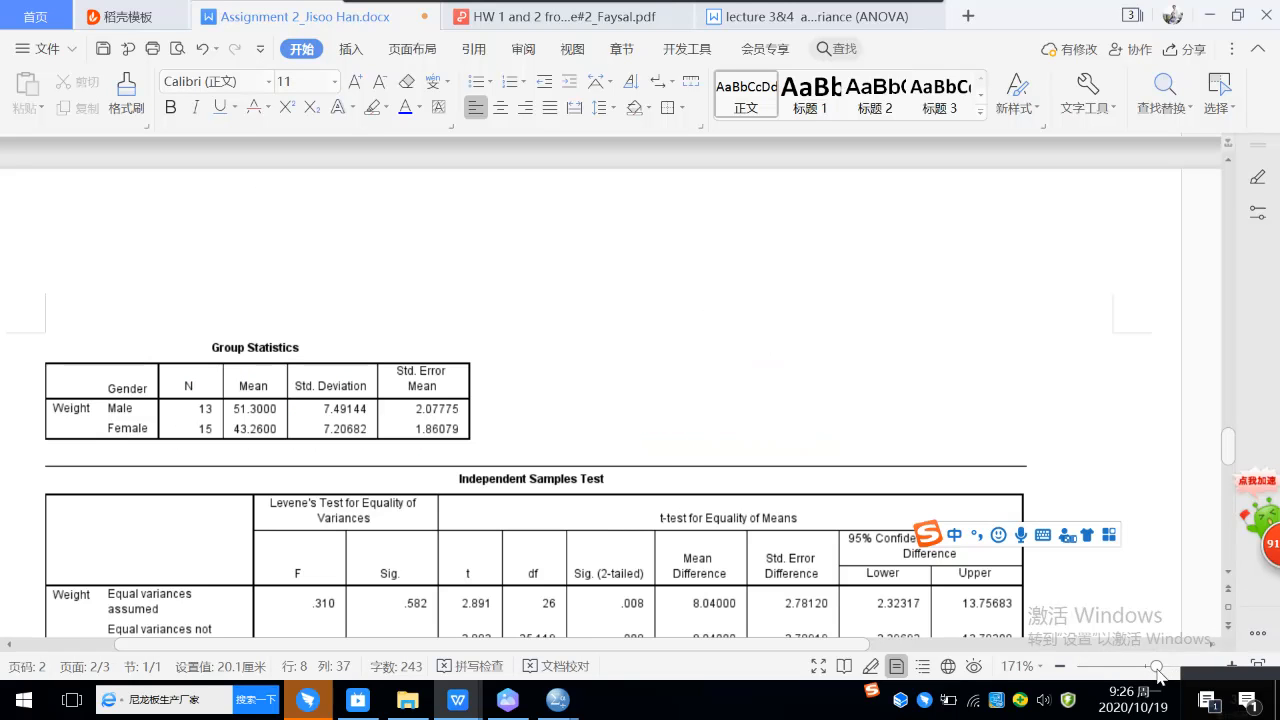
Step: Cut the duplicated words "whether the" from the first sentence of the Levene's Test conclusion below the Independent Samples Test table
scroll(872, 585, "down", 2)
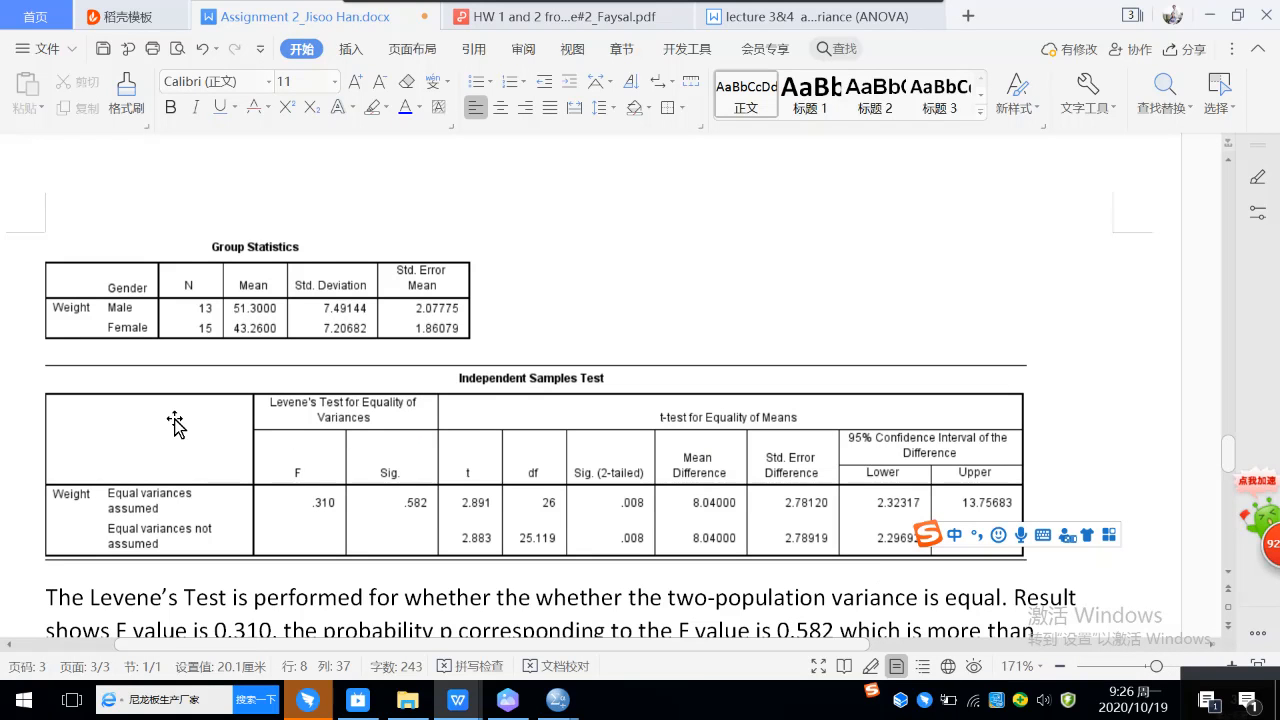
scroll(216, 408, "down", 1)
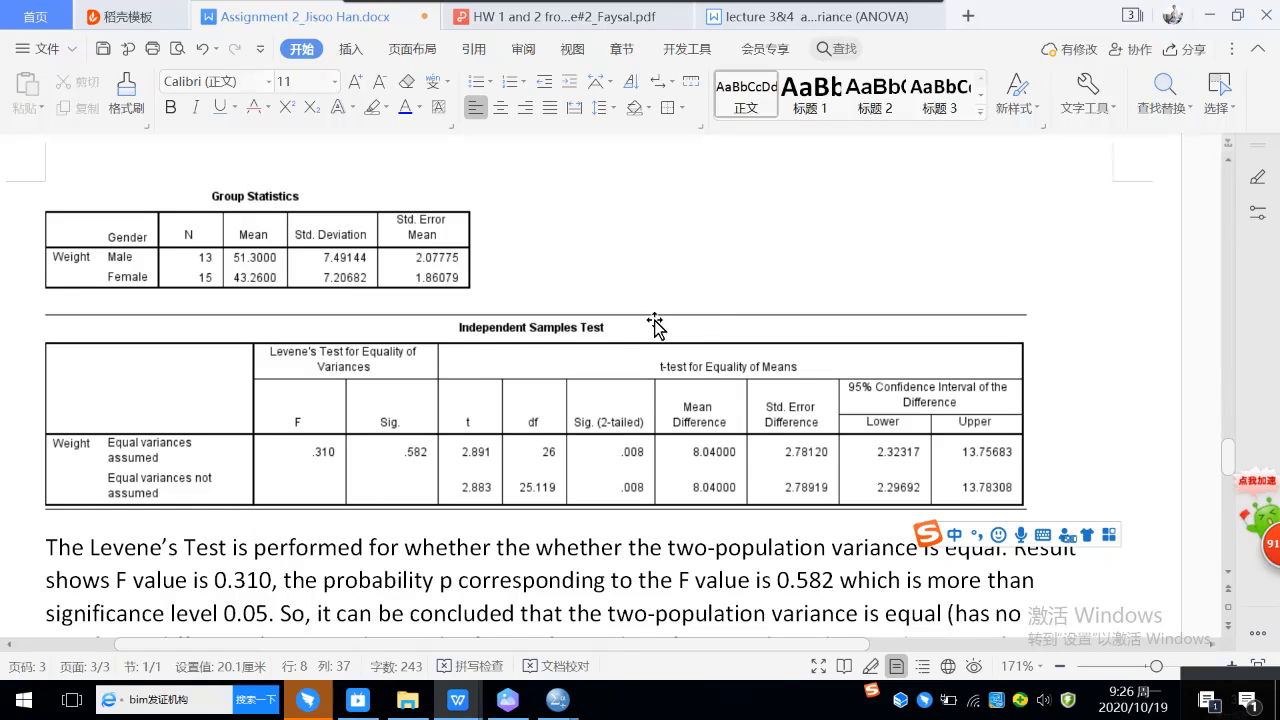
left_click_drag(1232, 462, 1235, 479)
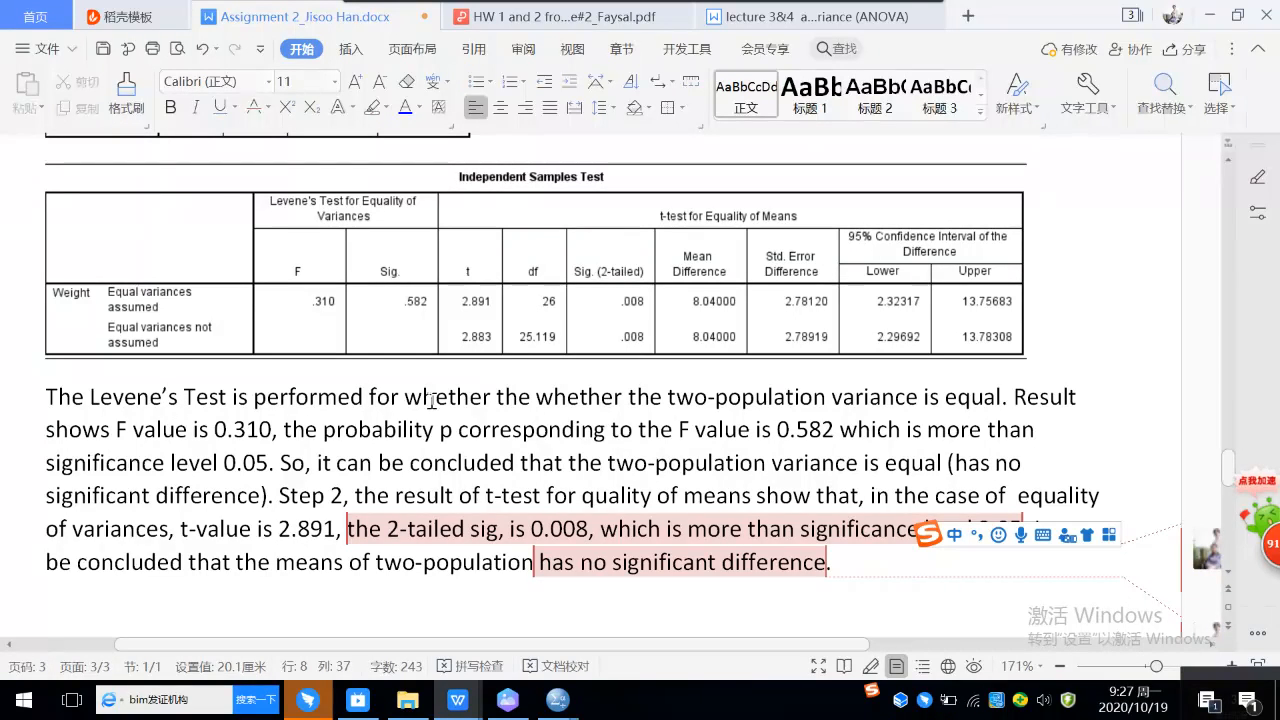
left_click_drag(400, 397, 530, 397)
right_click(530, 397)
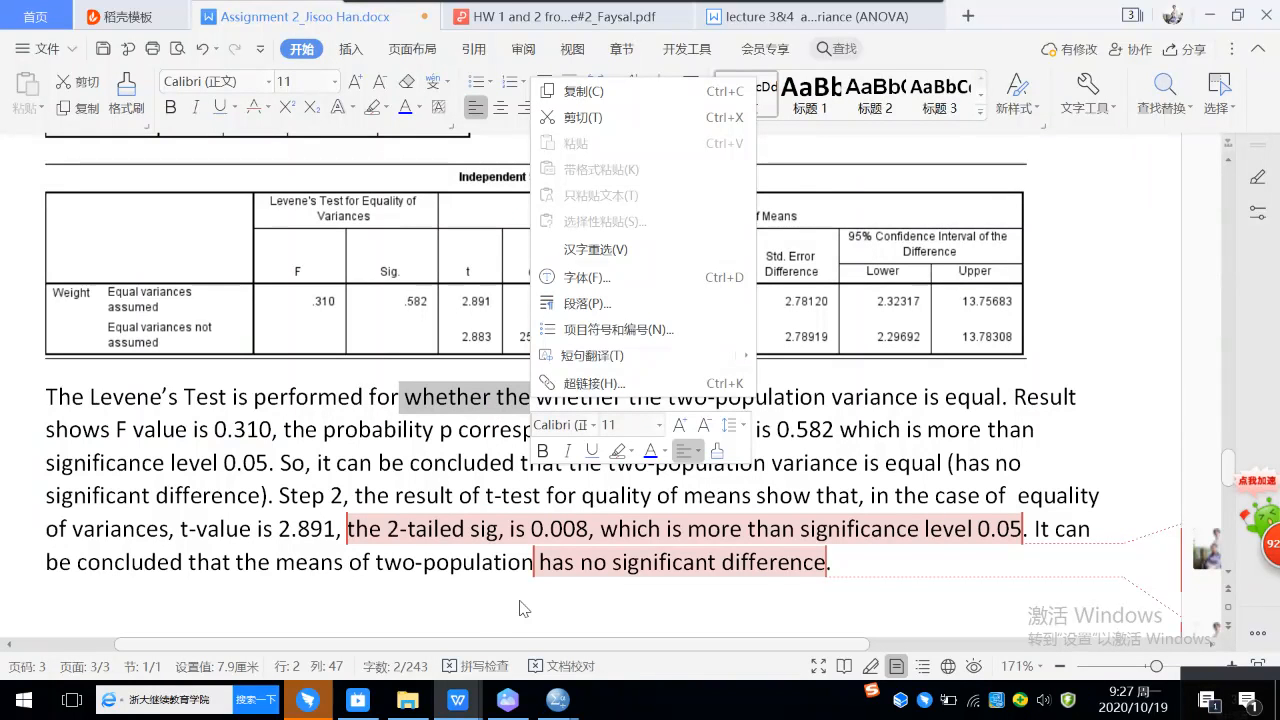
left_click(450, 397)
left_click_drag(409, 397, 532, 397)
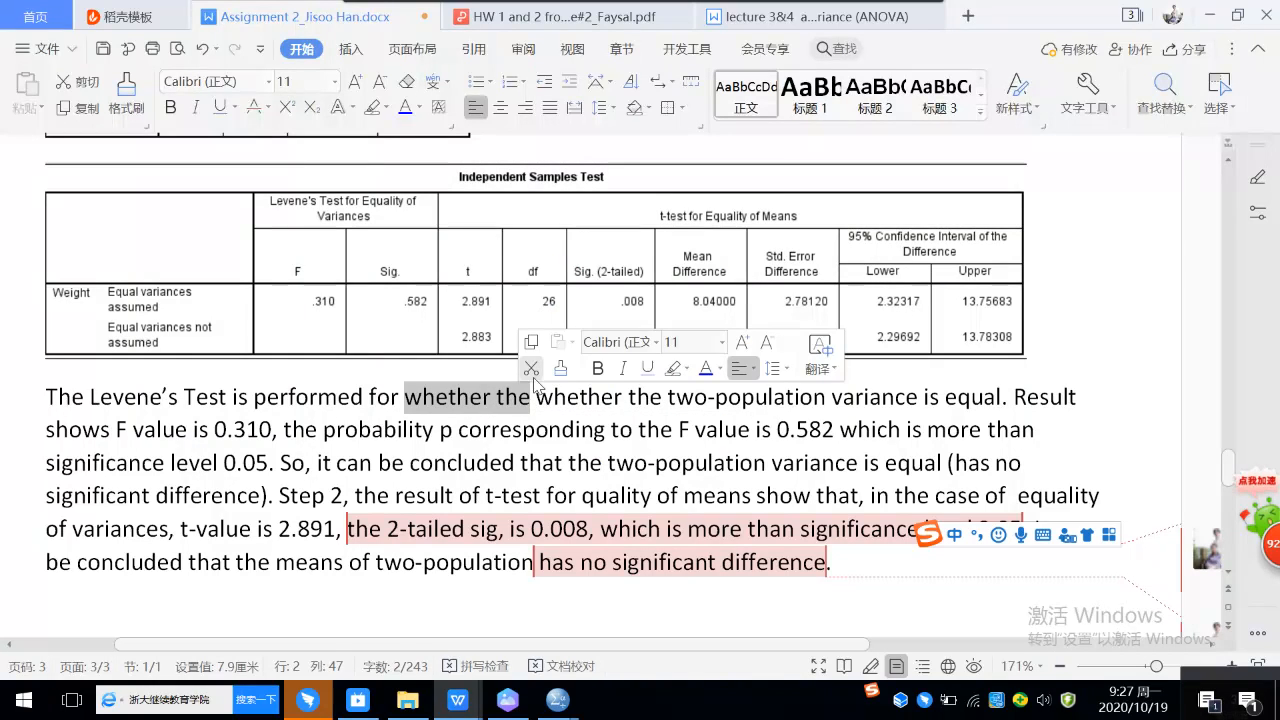
left_click(534, 378)
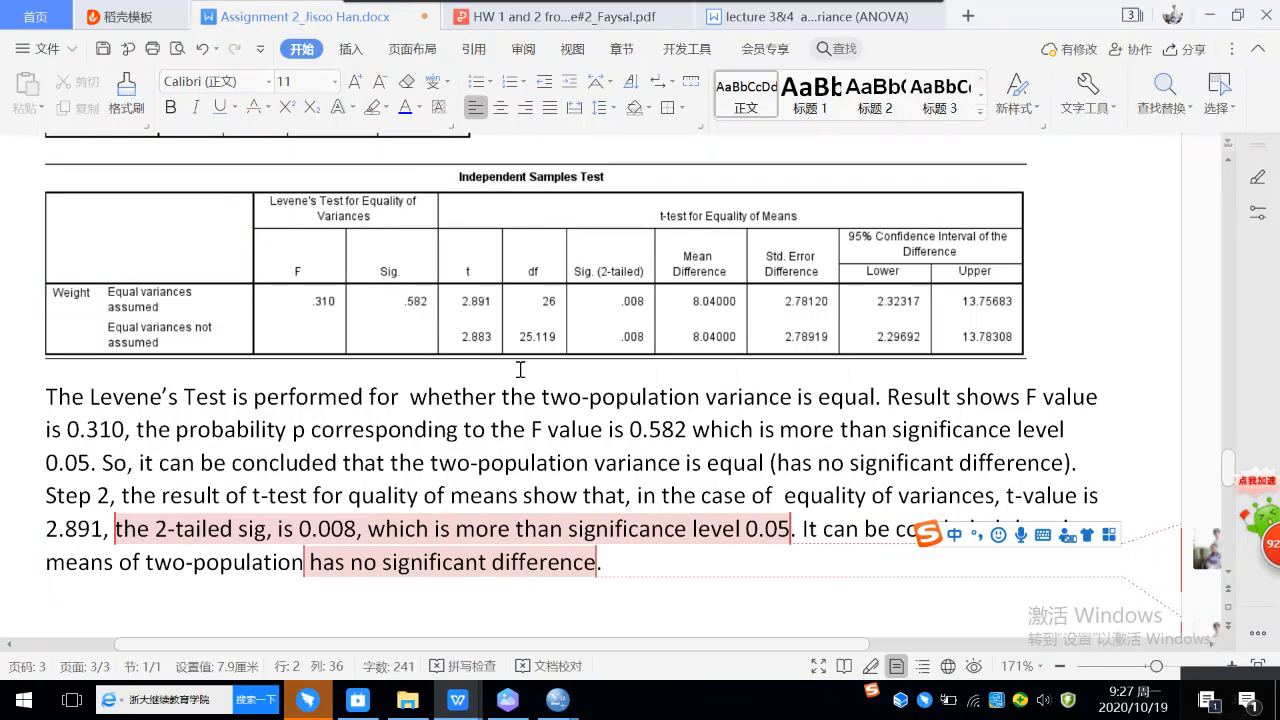